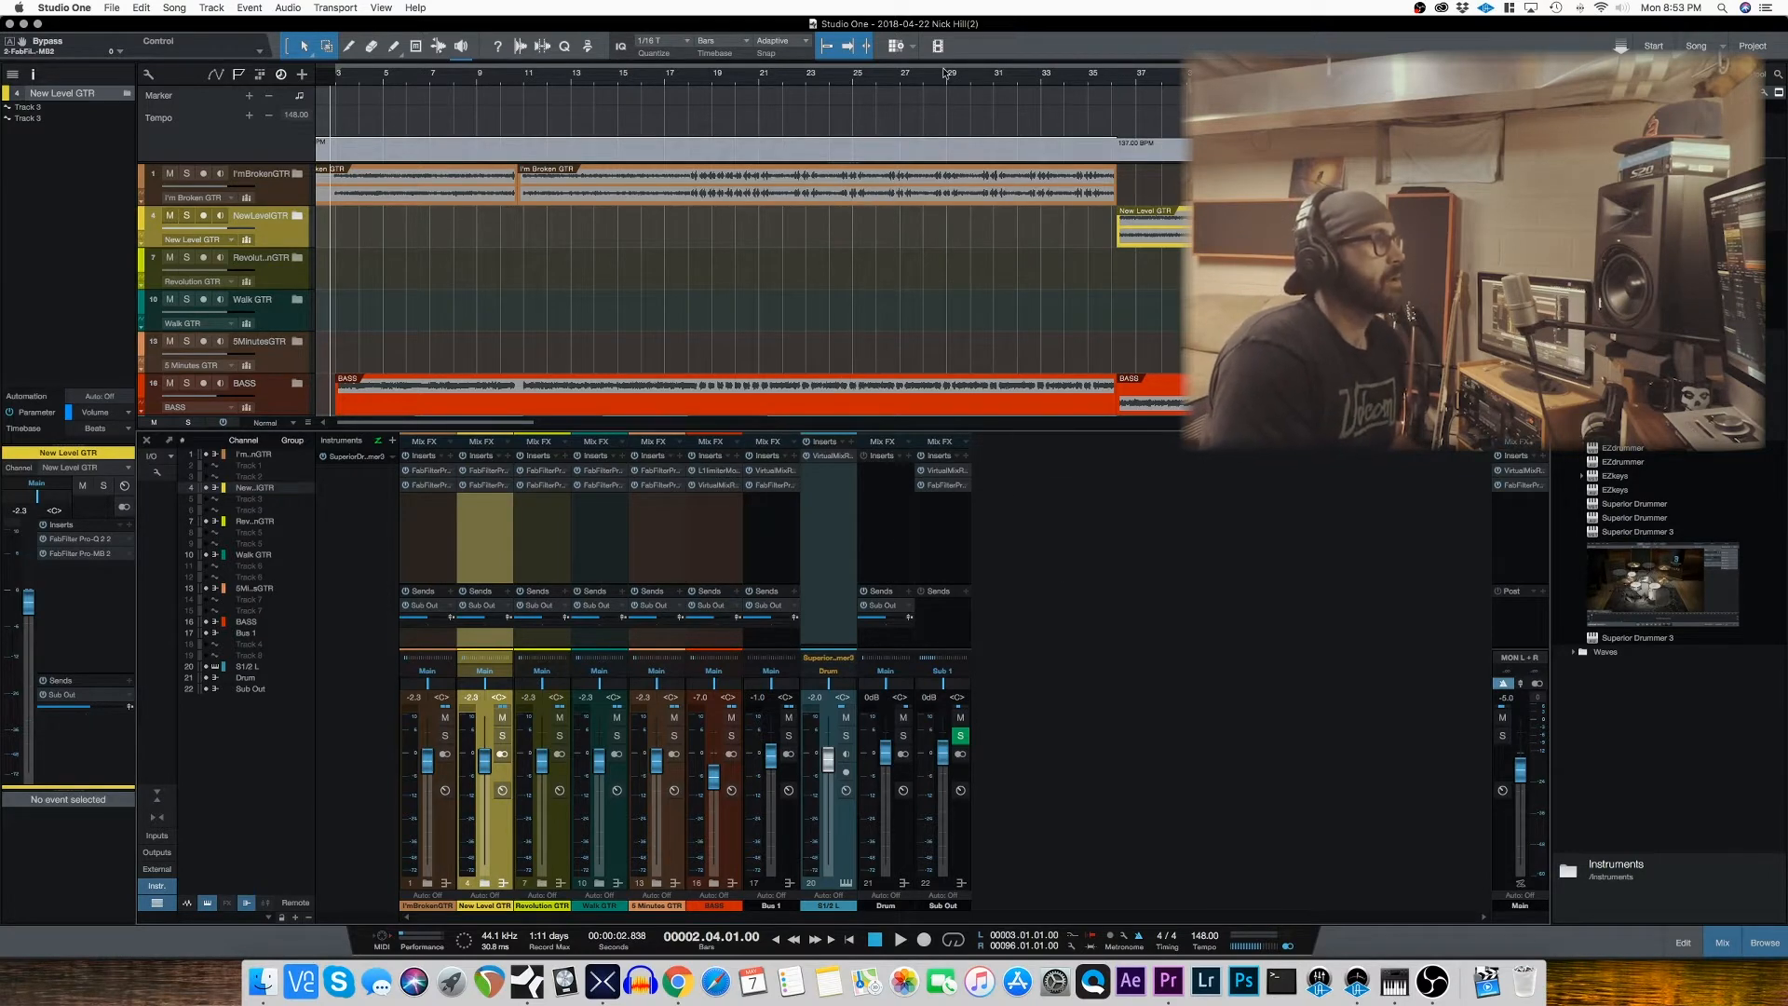
Step: Zoom out the arrangement to show the song sections and briefly expand the guitar folder tracks to view their contents
{"action": "left_click_drag", "start_coordinate": [952, 74], "coordinate": [950, 69]}
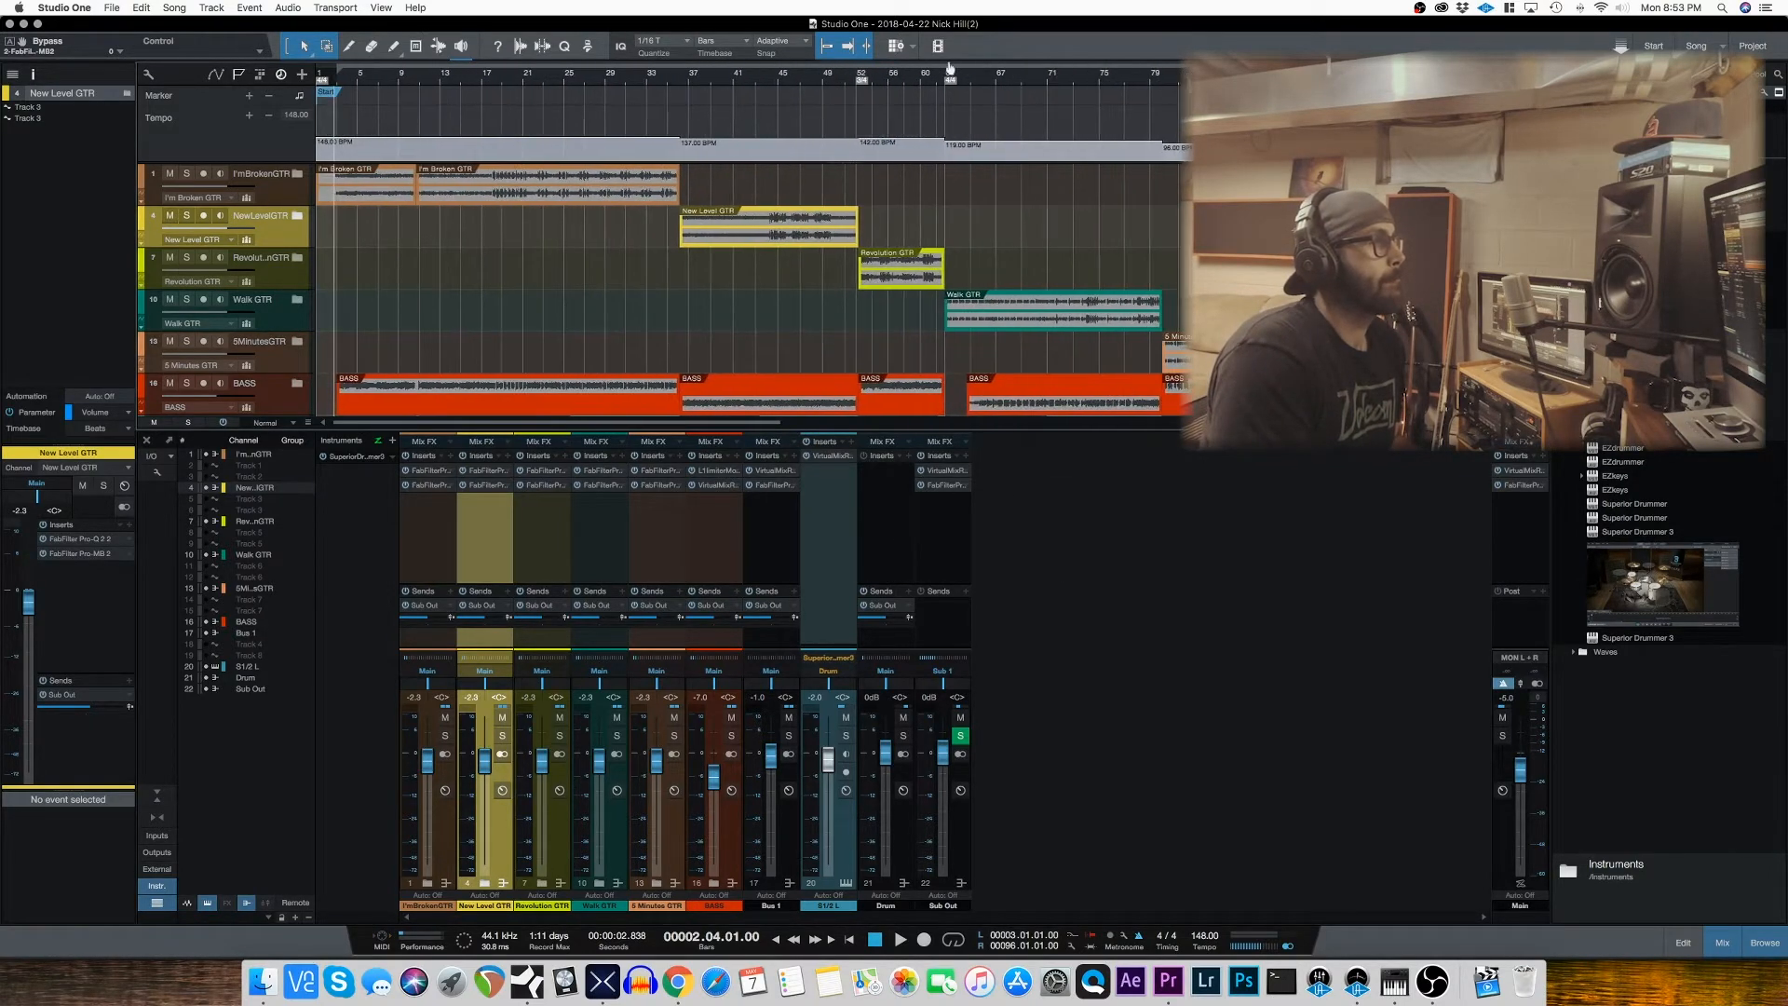
{"action": "scroll", "coordinate": [764, 262], "scroll_direction": "down", "scroll_amount": 2}
{"action": "scroll", "coordinate": [757, 265], "scroll_direction": "up", "scroll_amount": 2}
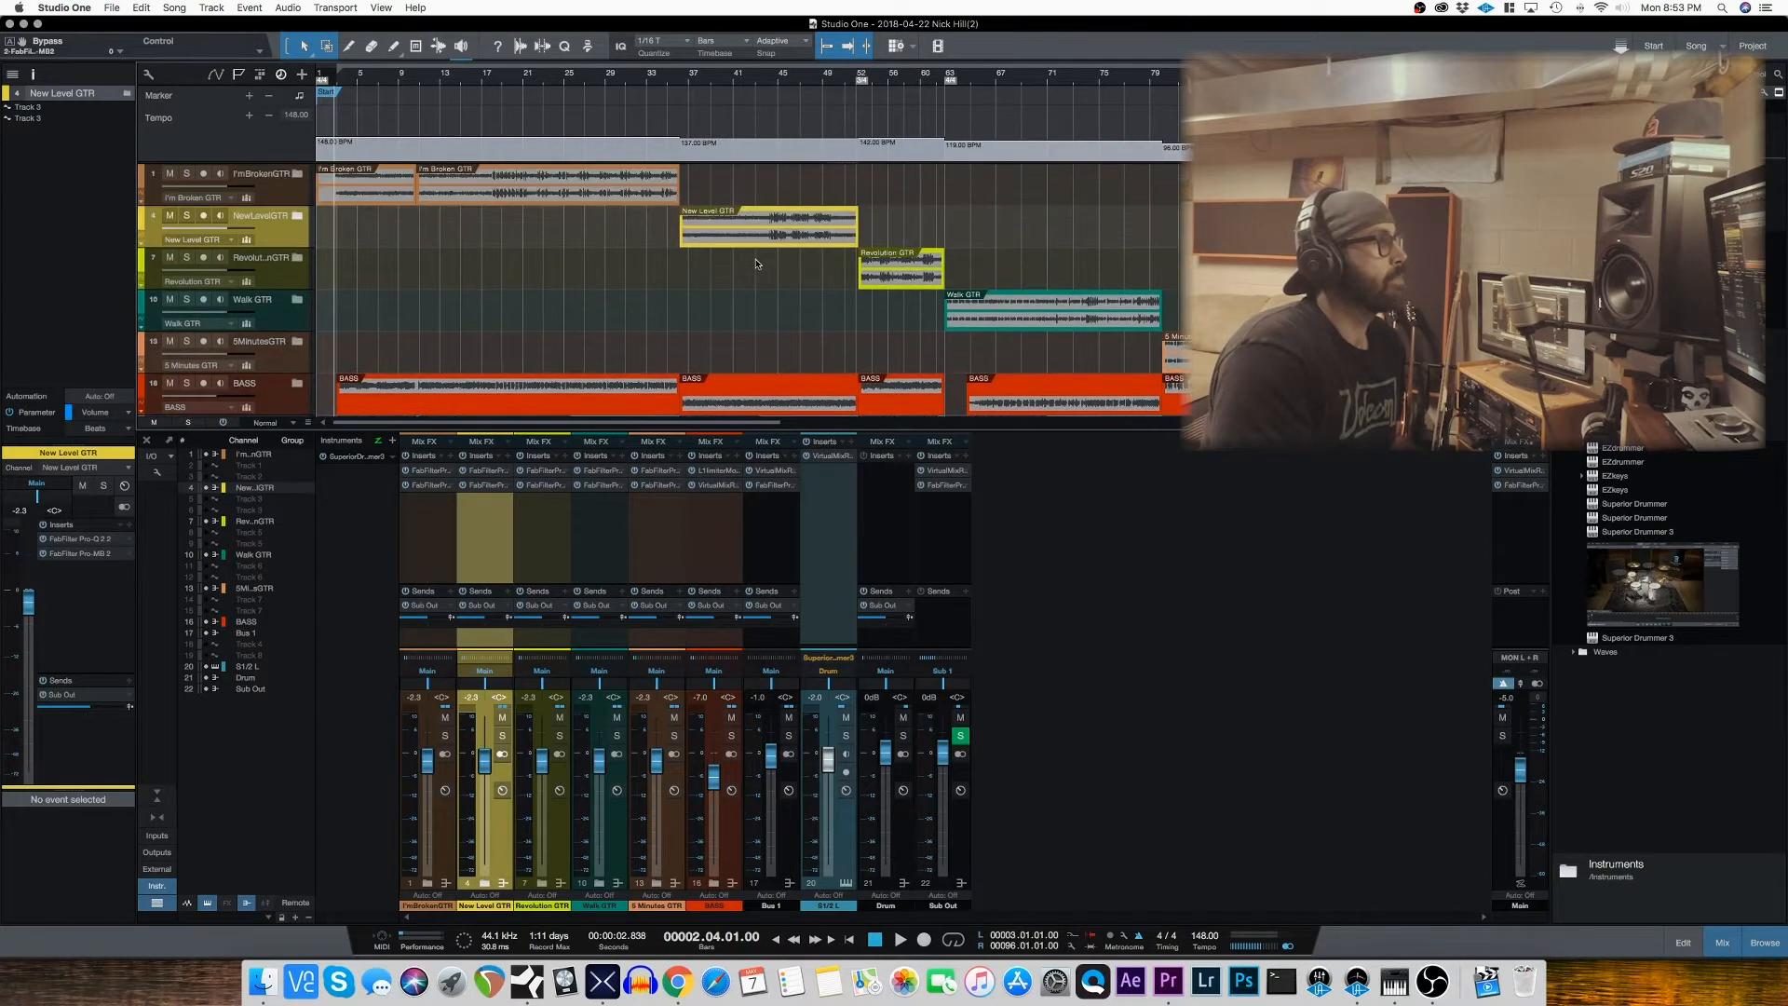
{"action": "left_click", "coordinate": [295, 176]}
{"action": "left_click", "coordinate": [296, 176]}
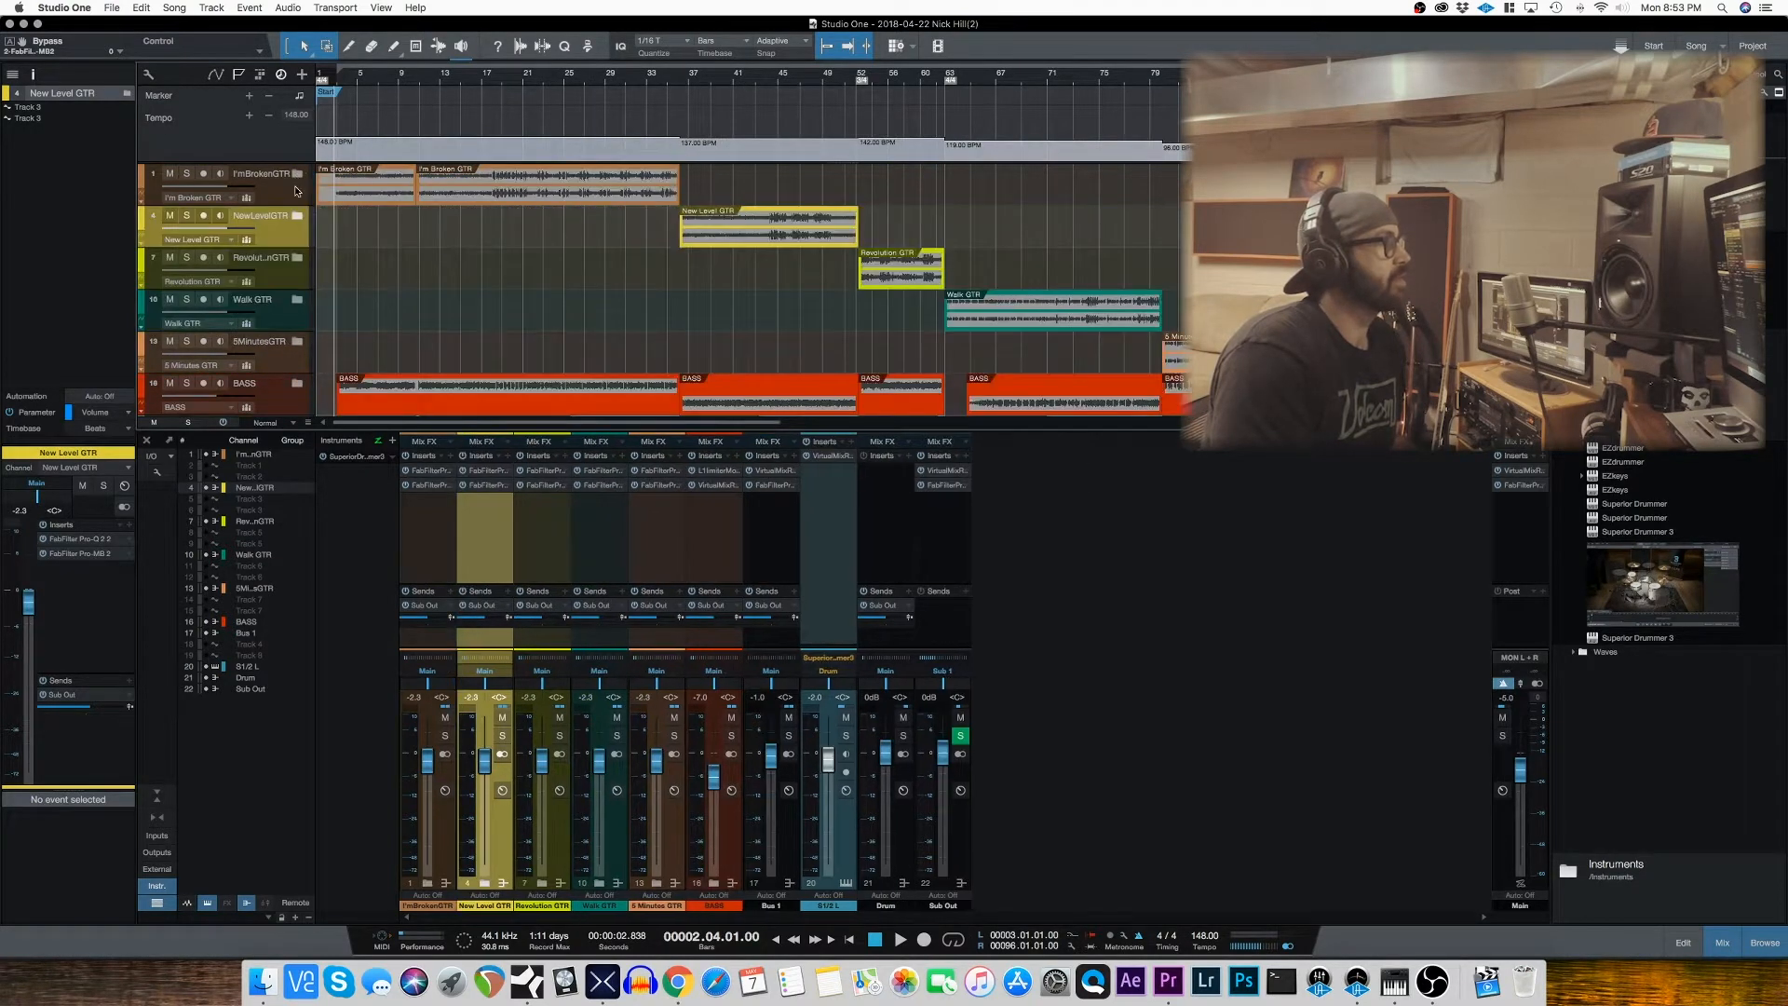
{"action": "left_click", "coordinate": [298, 219]}
{"action": "left_click", "coordinate": [298, 219]}
{"action": "left_click", "coordinate": [299, 260]}
{"action": "left_click", "coordinate": [299, 259]}
{"action": "scroll", "coordinate": [547, 326], "scroll_direction": "down", "scroll_amount": 1}
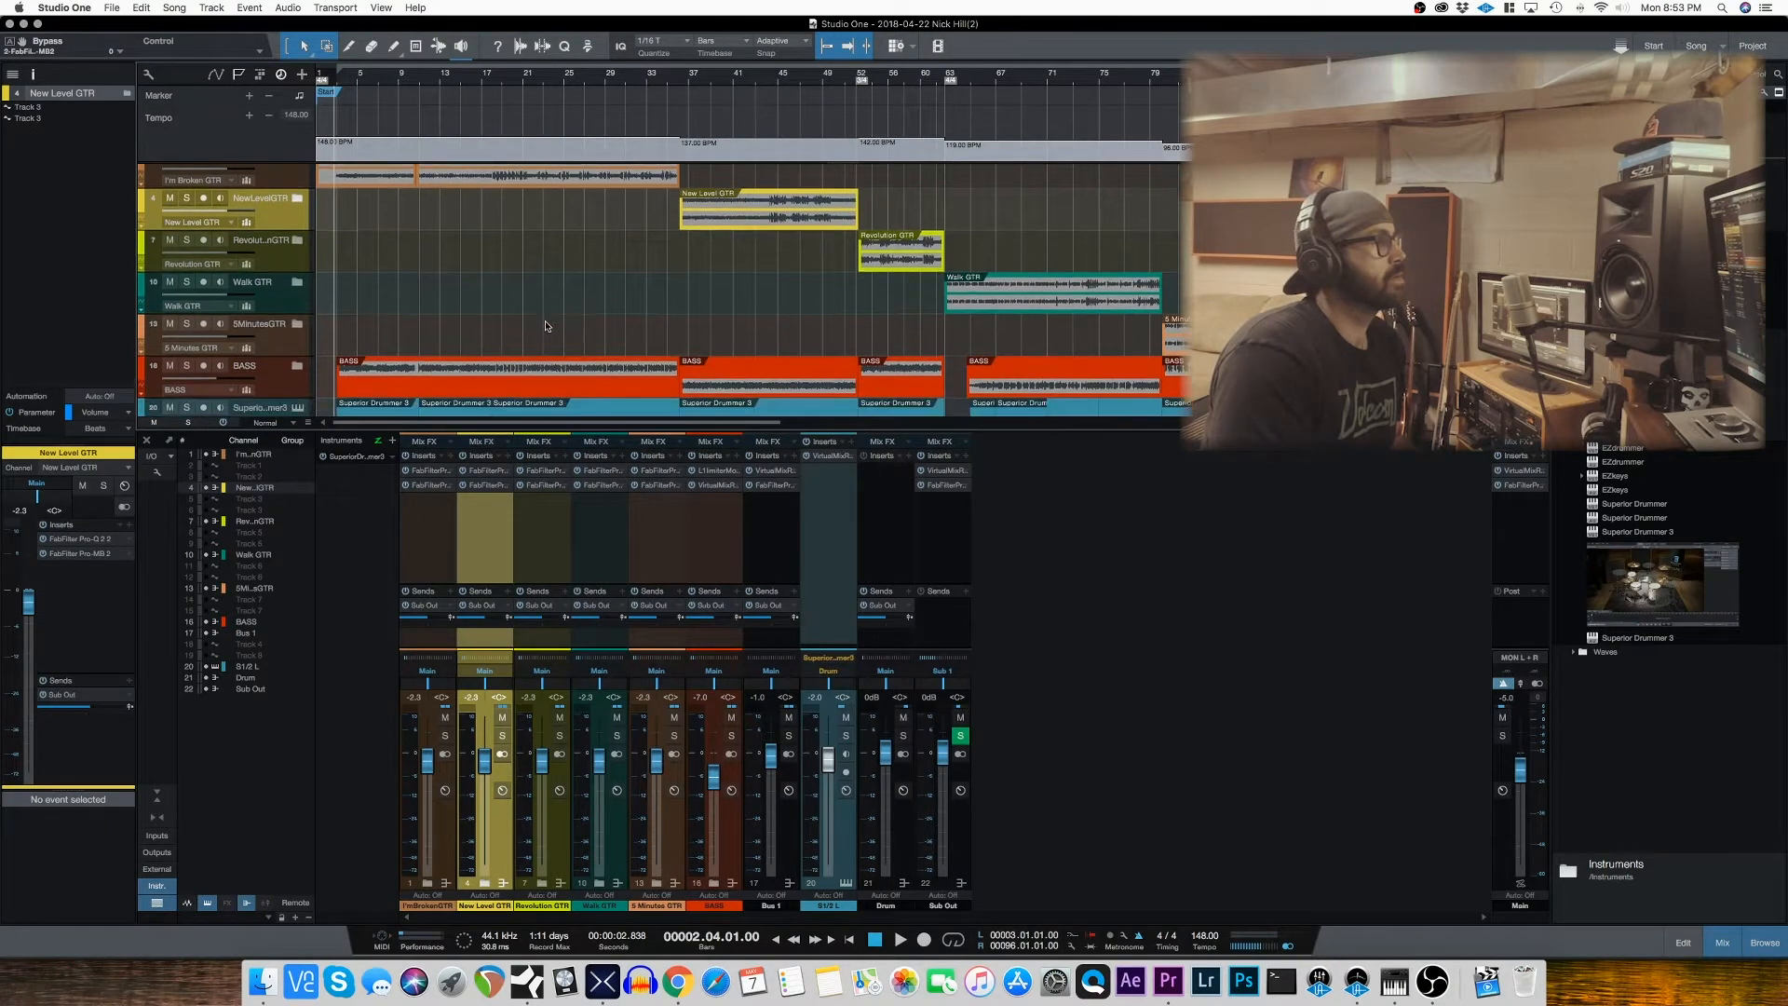
{"action": "scroll", "coordinate": [546, 326], "scroll_direction": "down", "scroll_amount": 1}
{"action": "left_click", "coordinate": [297, 254]}
{"action": "left_click", "coordinate": [297, 254]}
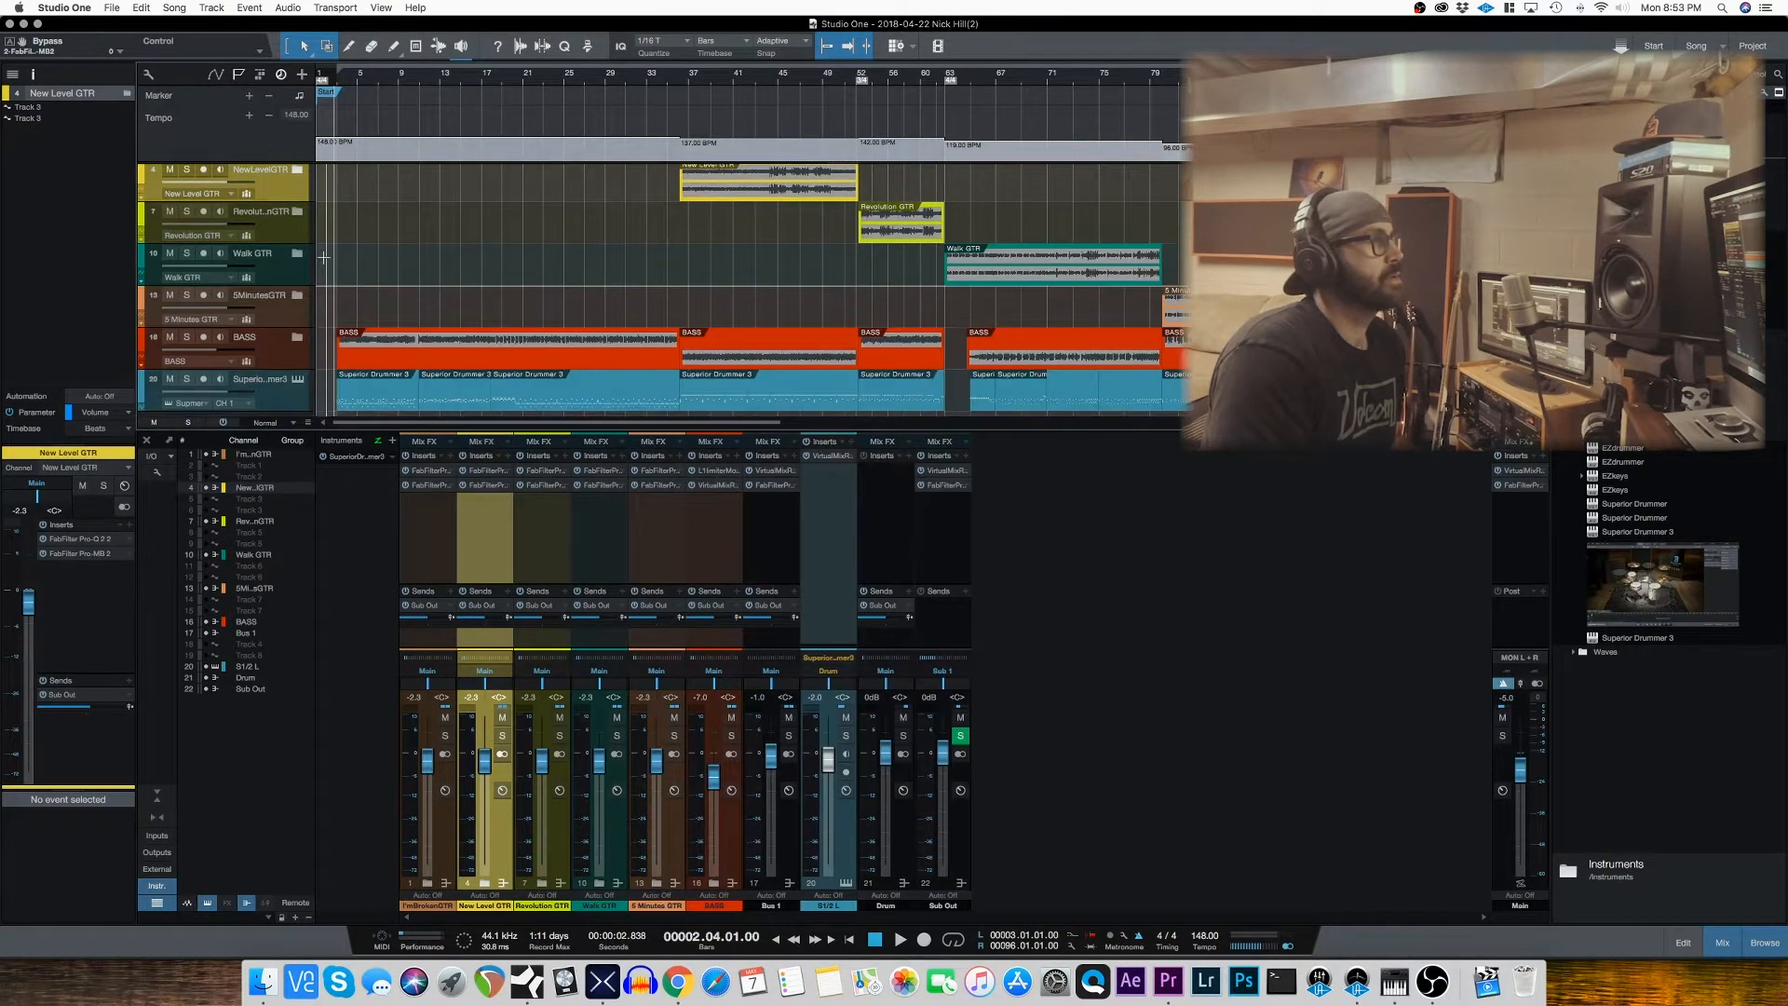
Step: Open the Superior Drummer 3 instrument, review its drum kit and mixer views, and close its window
{"action": "scroll", "coordinate": [298, 256], "scroll_direction": "down", "scroll_amount": 1}
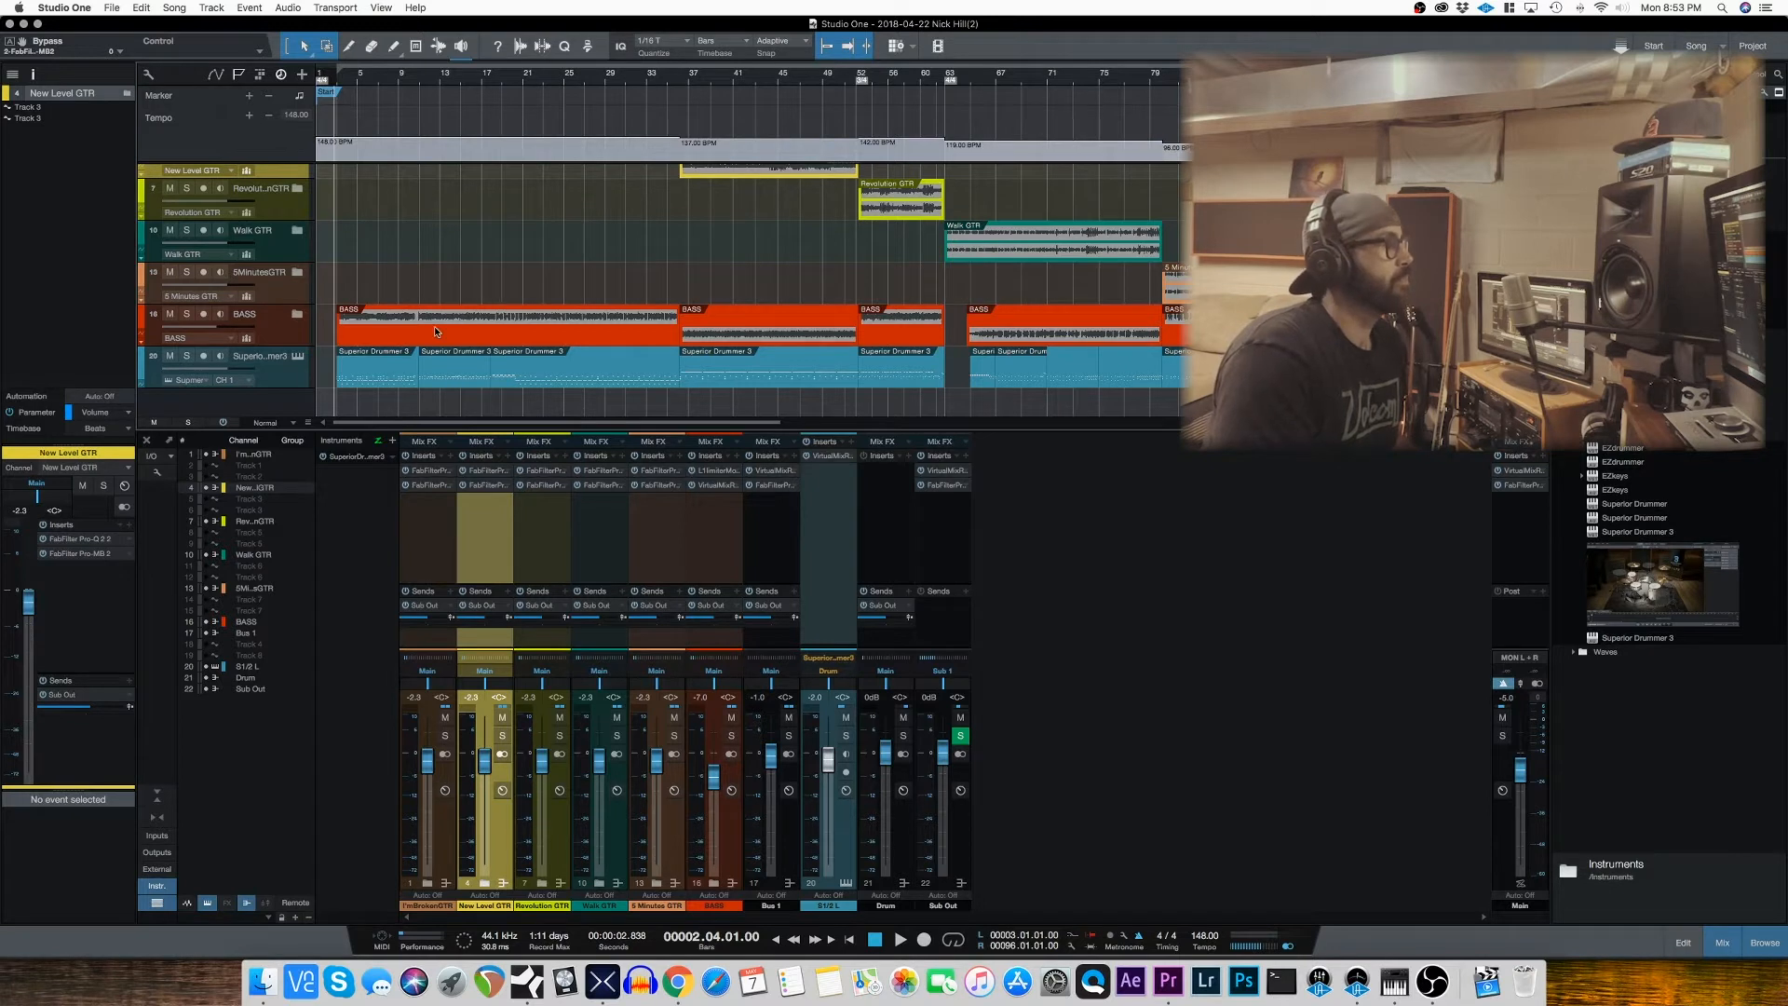
{"action": "left_click", "coordinate": [297, 356]}
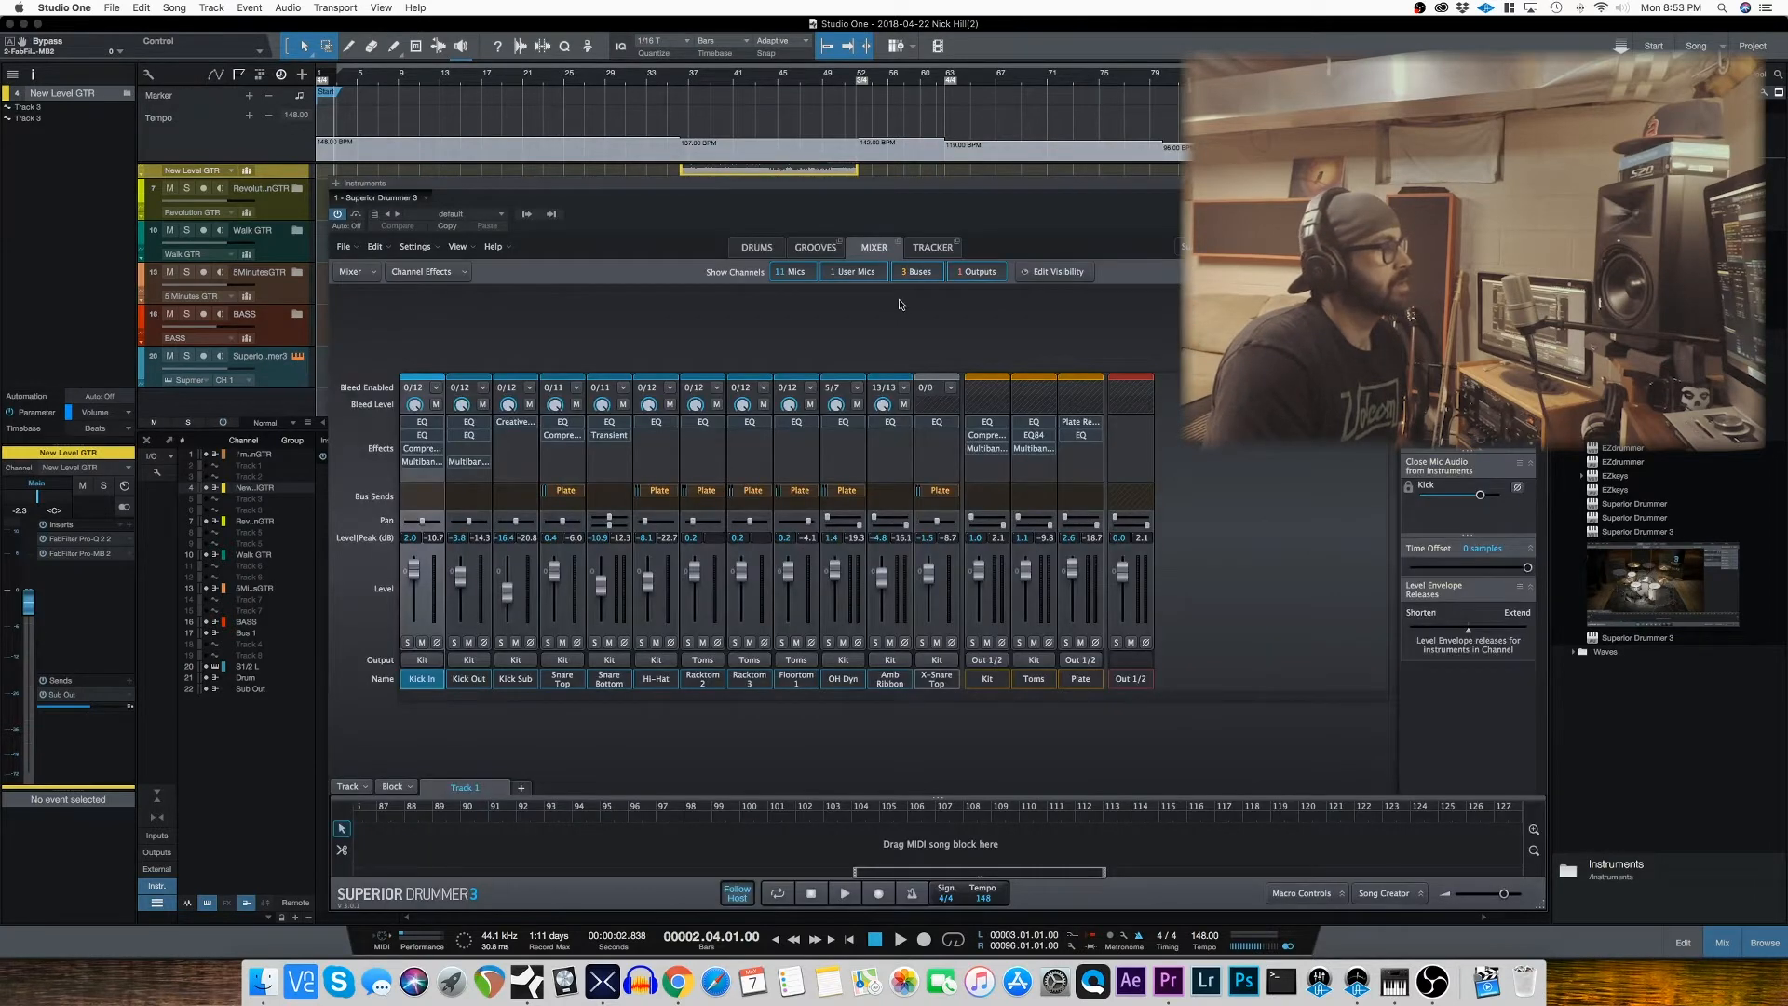
{"action": "left_click", "coordinate": [760, 250]}
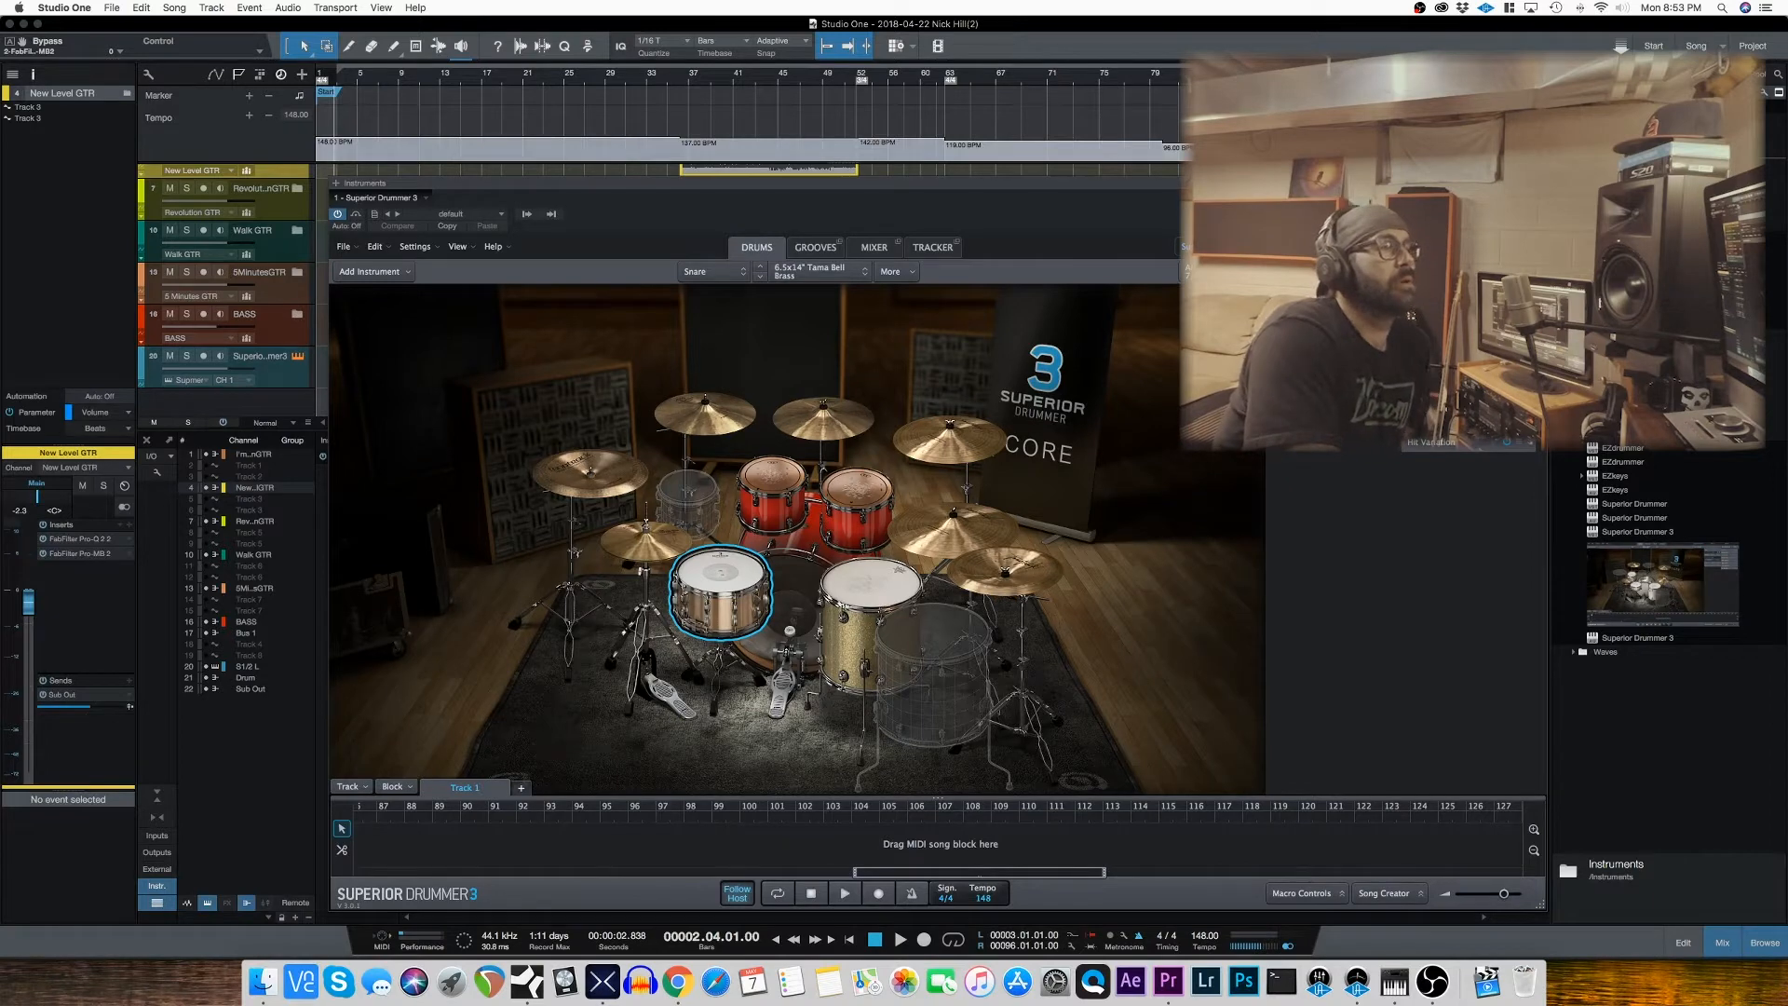
{"action": "left_click", "coordinate": [876, 250]}
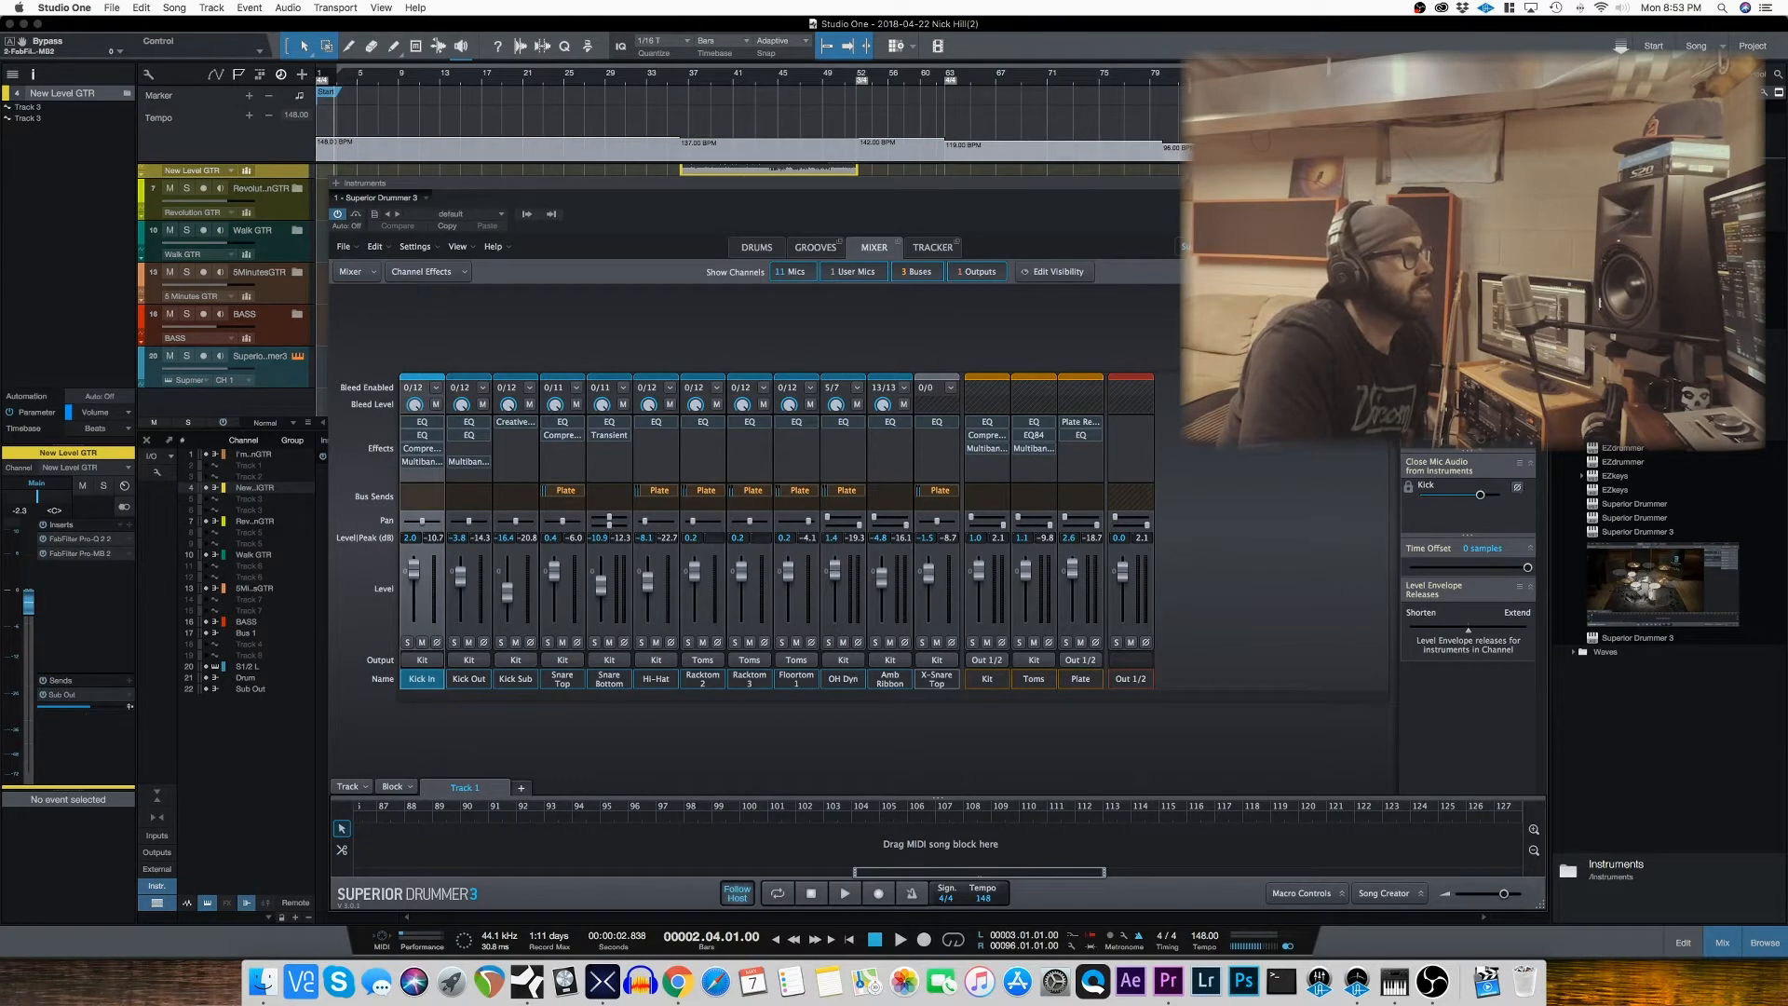
{"action": "key", "text": "Escape"}
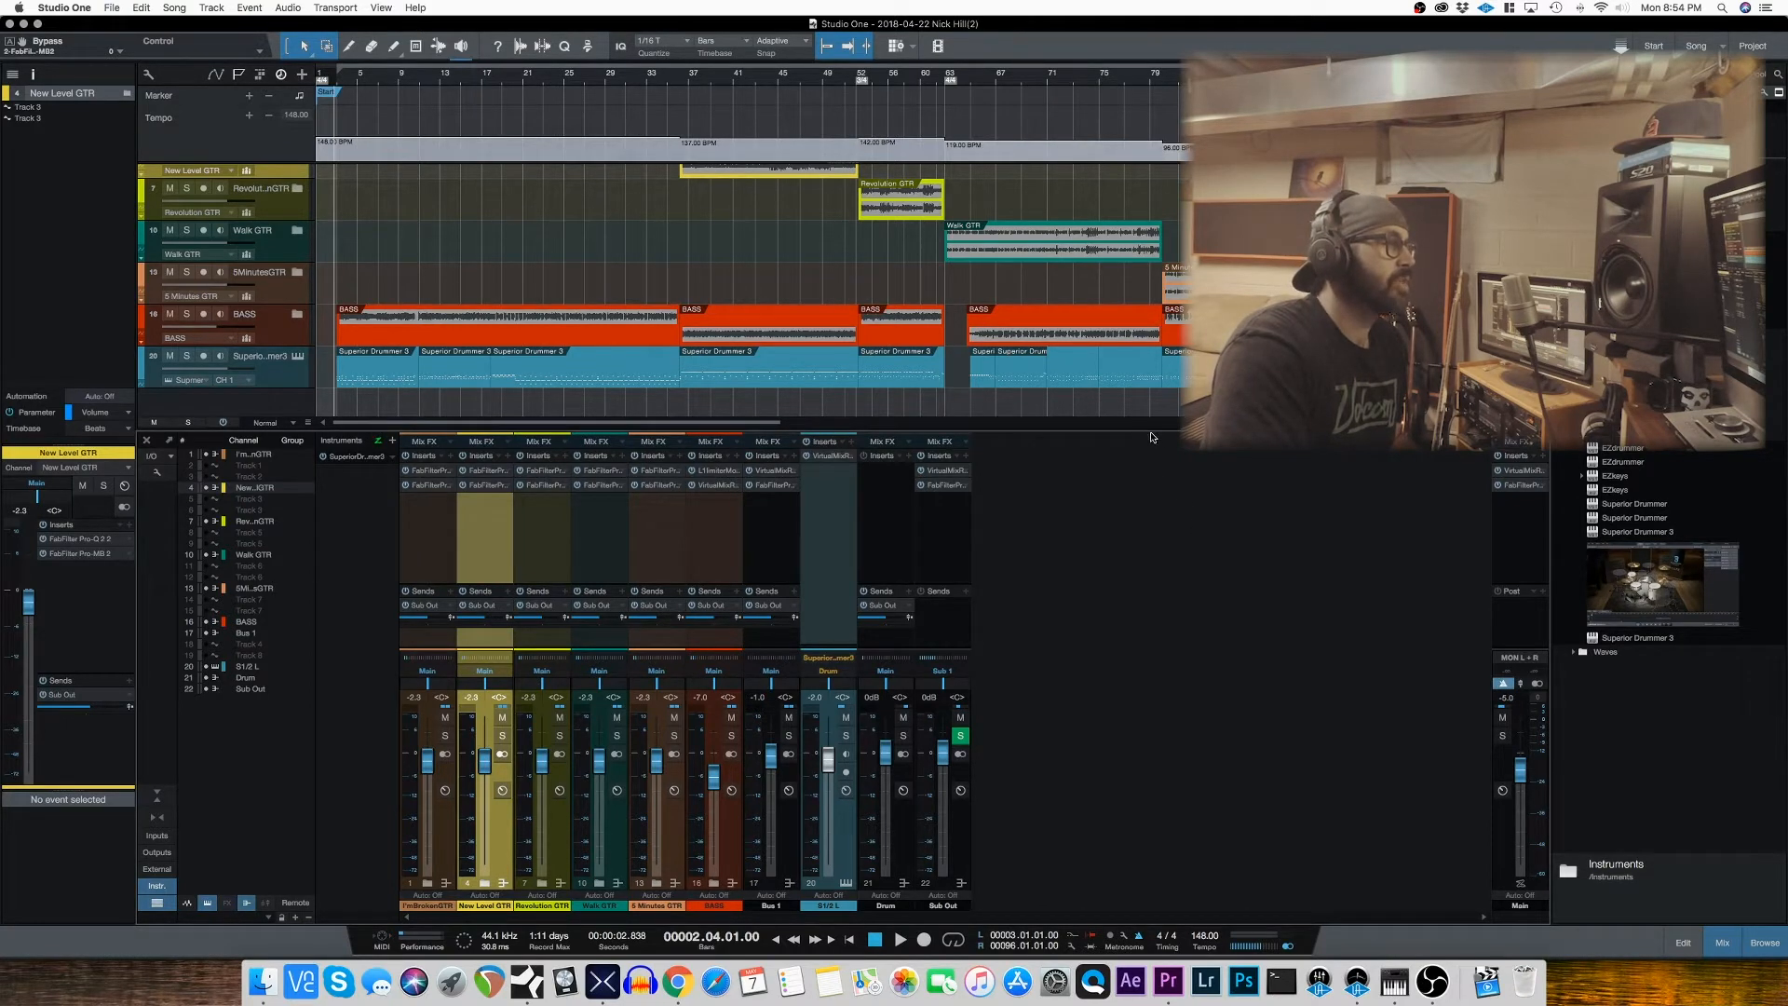
Step: Enlarge the arrangement area, open the FabFilter Pro-Q 2 insert on the I'm Broken GTR channel and start playback
{"action": "mouse_move", "coordinate": [1157, 478]}
{"action": "left_mouse_down"}
{"action": "mouse_move", "coordinate": [1161, 509]}
{"action": "mouse_move", "coordinate": [1158, 495]}
{"action": "left_mouse_up"}
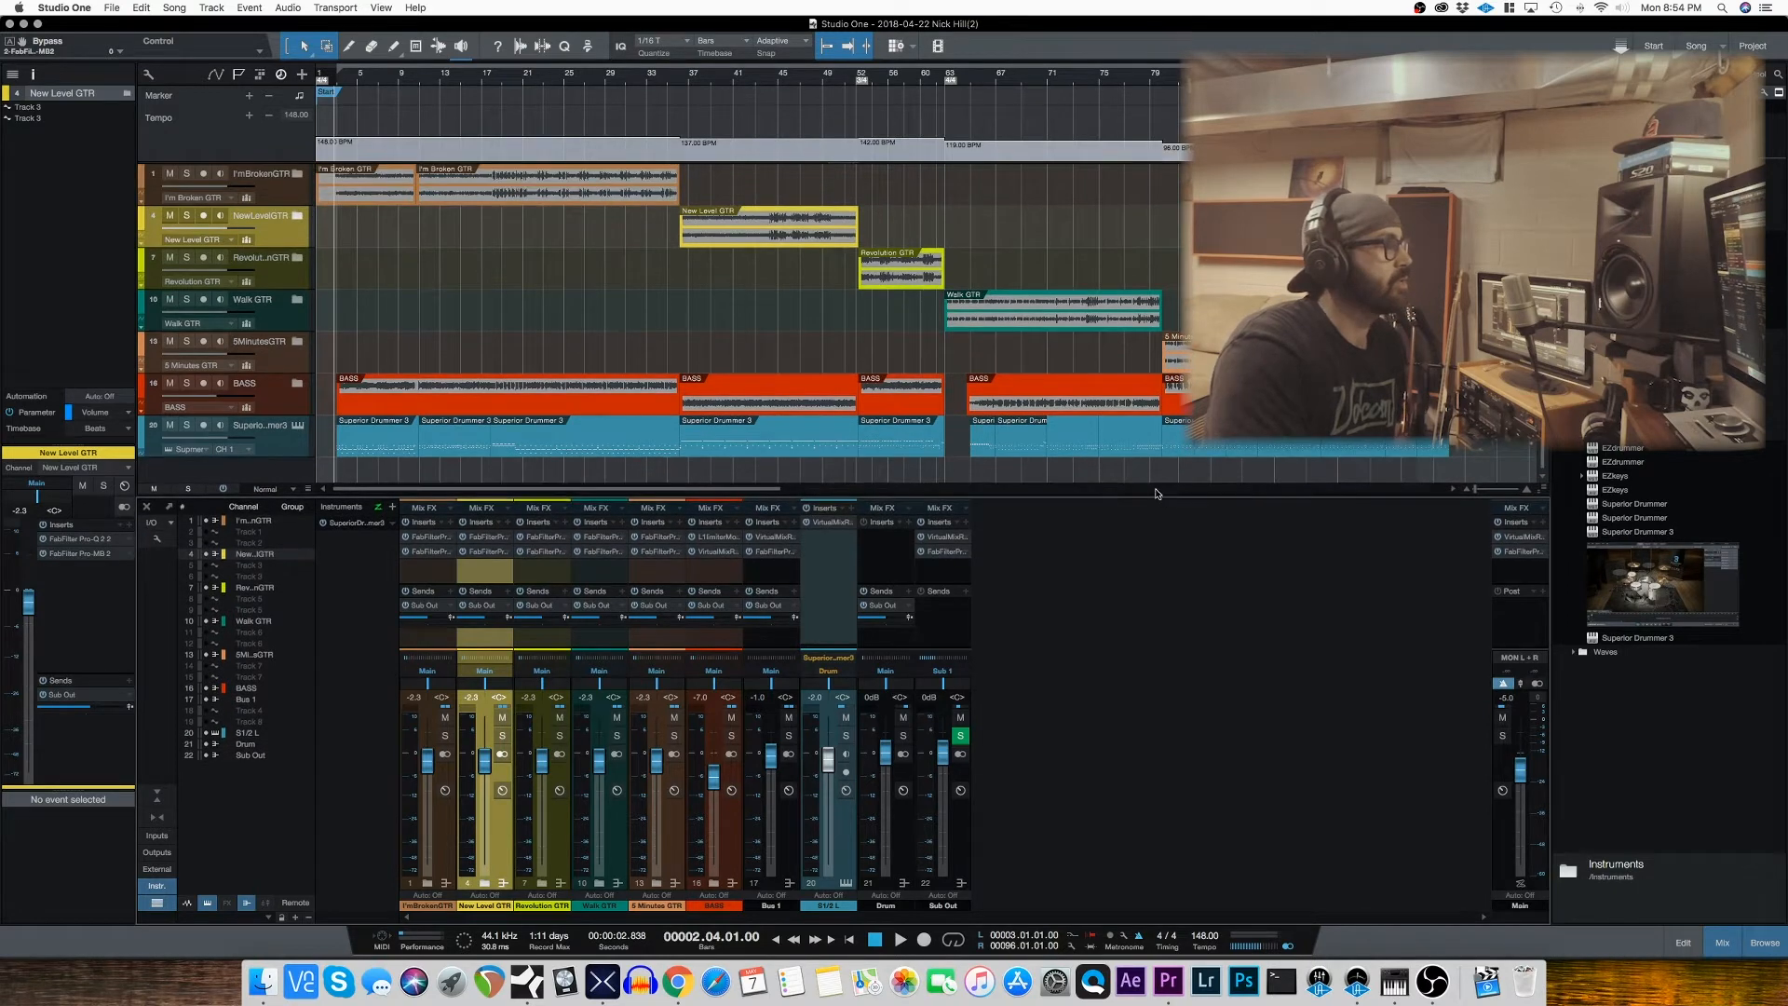
{"action": "left_click", "coordinate": [427, 540]}
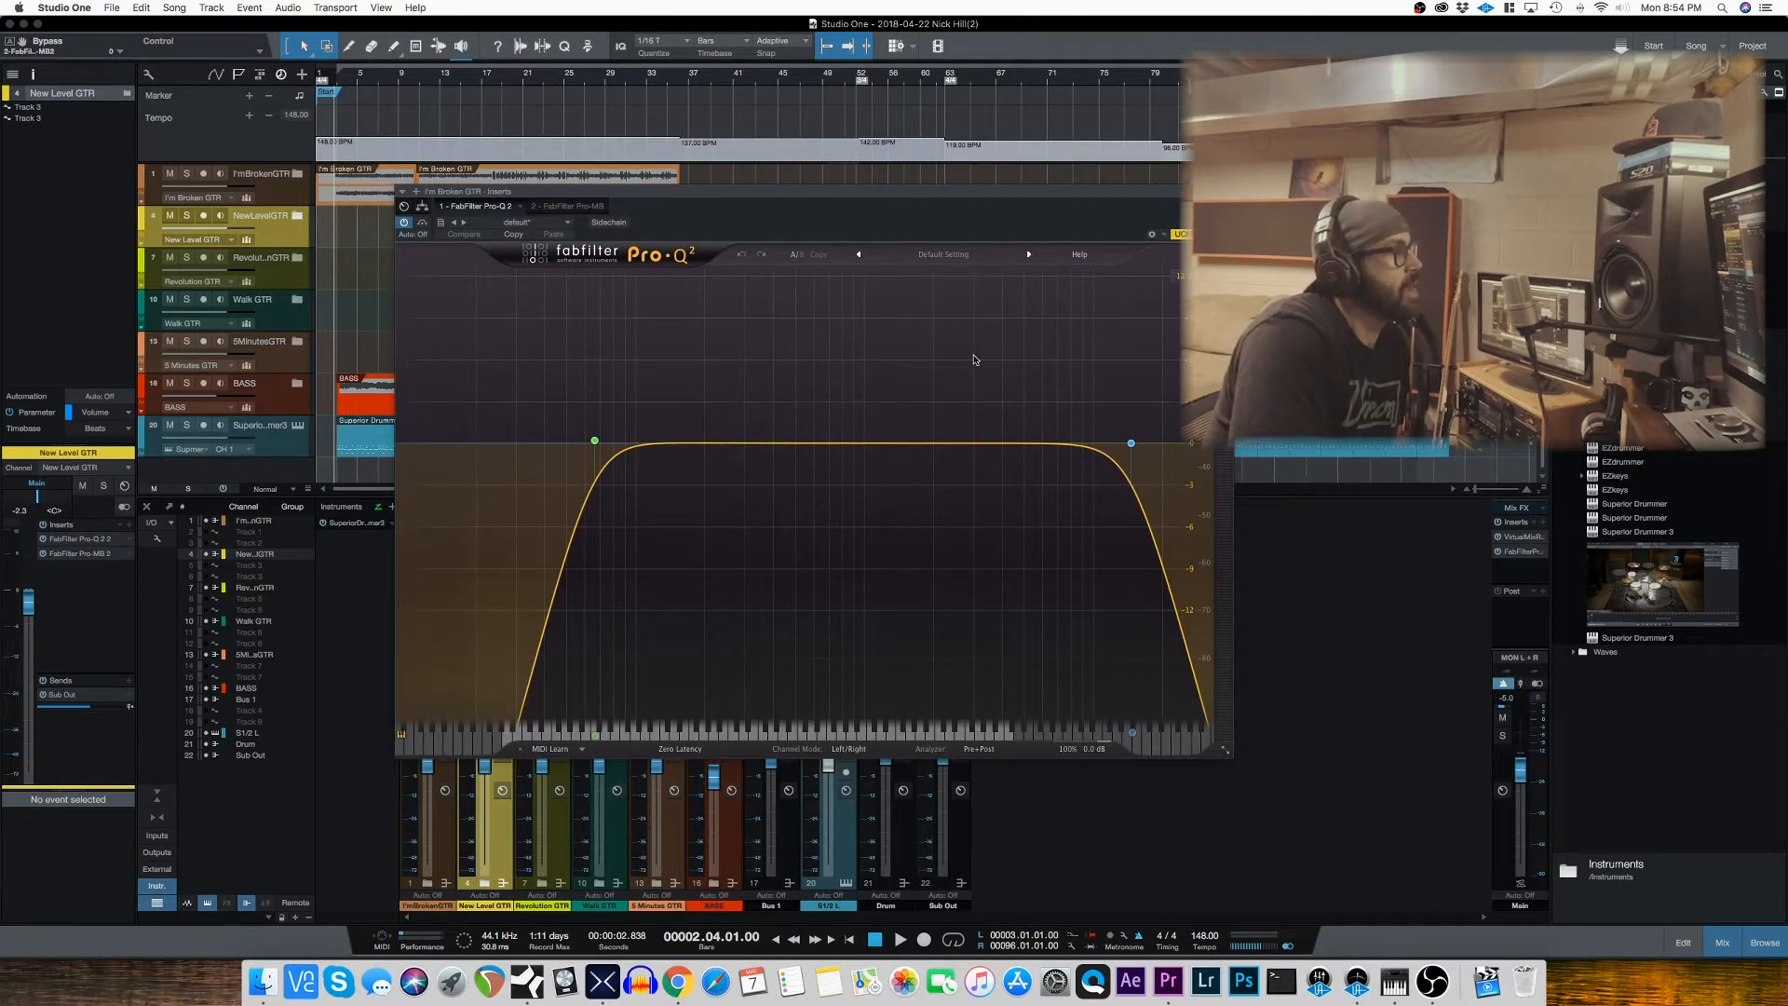
{"action": "key", "text": "space"}
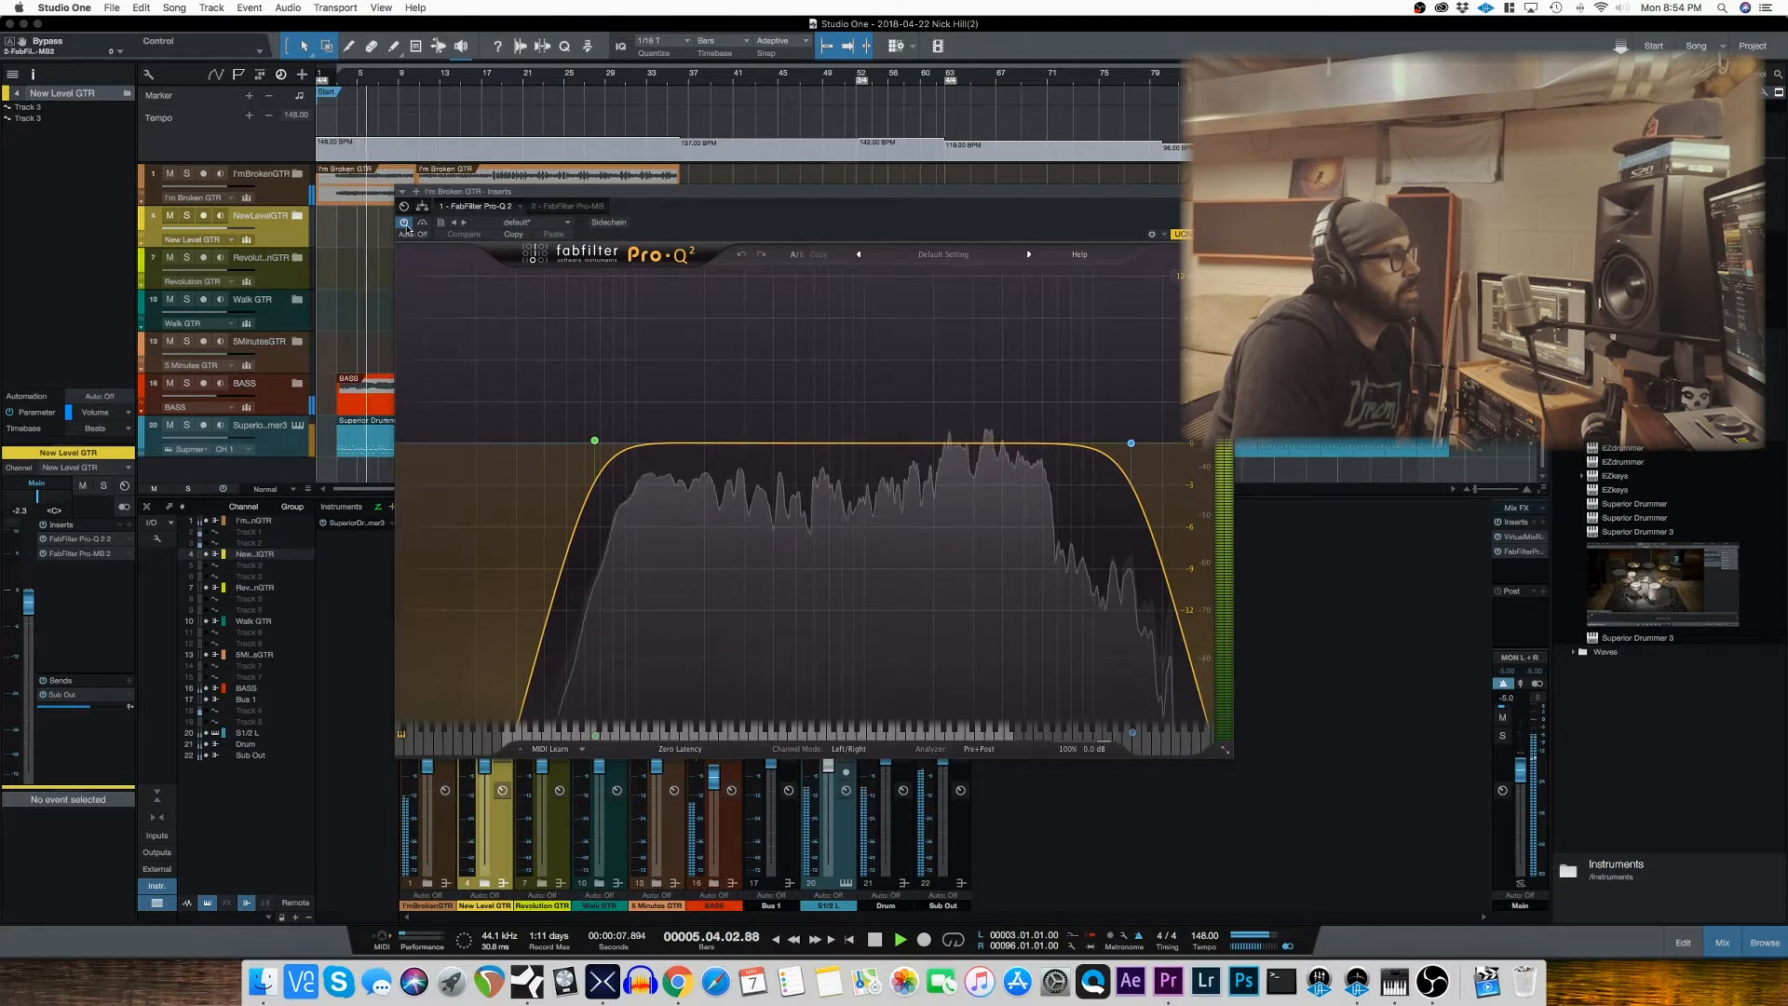
Step: Solo the I'm Broken GTR track, compare its sound with Pro-Q 2 bypassed and active, and unsolo it, ending playback and closing the plug-in
{"action": "left_click", "coordinate": [187, 174]}
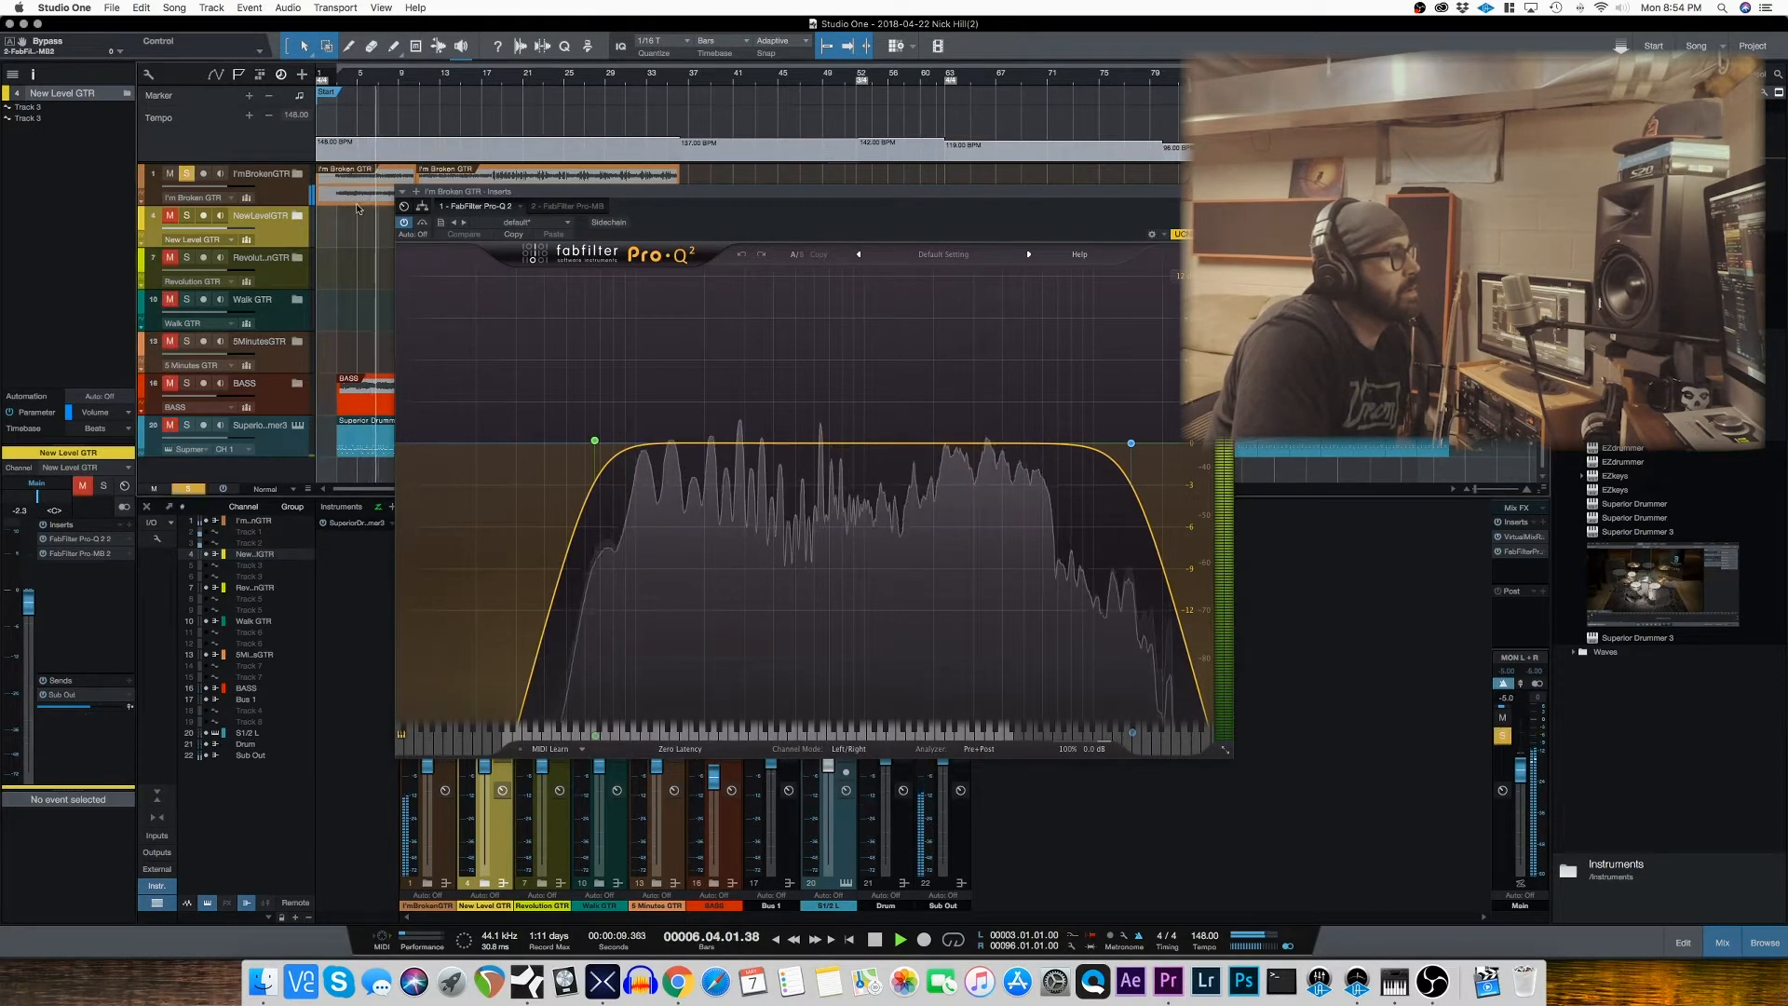
{"action": "left_click", "coordinate": [405, 224]}
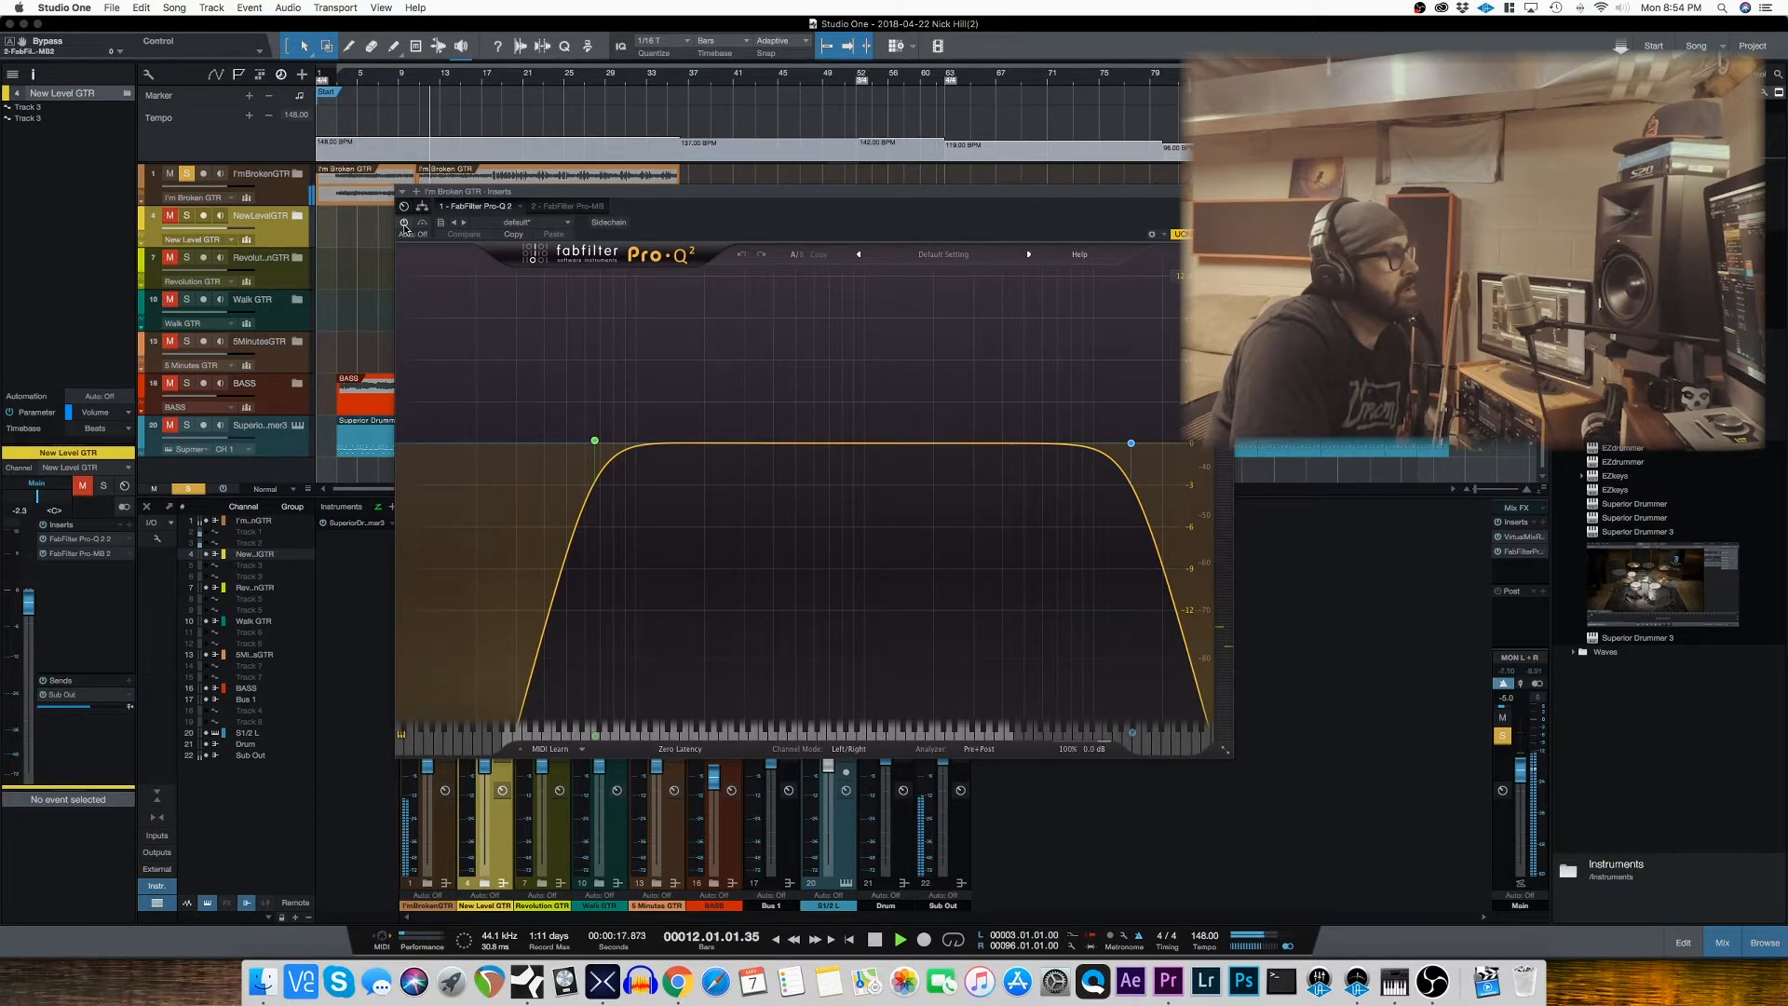
{"action": "left_click", "coordinate": [404, 223]}
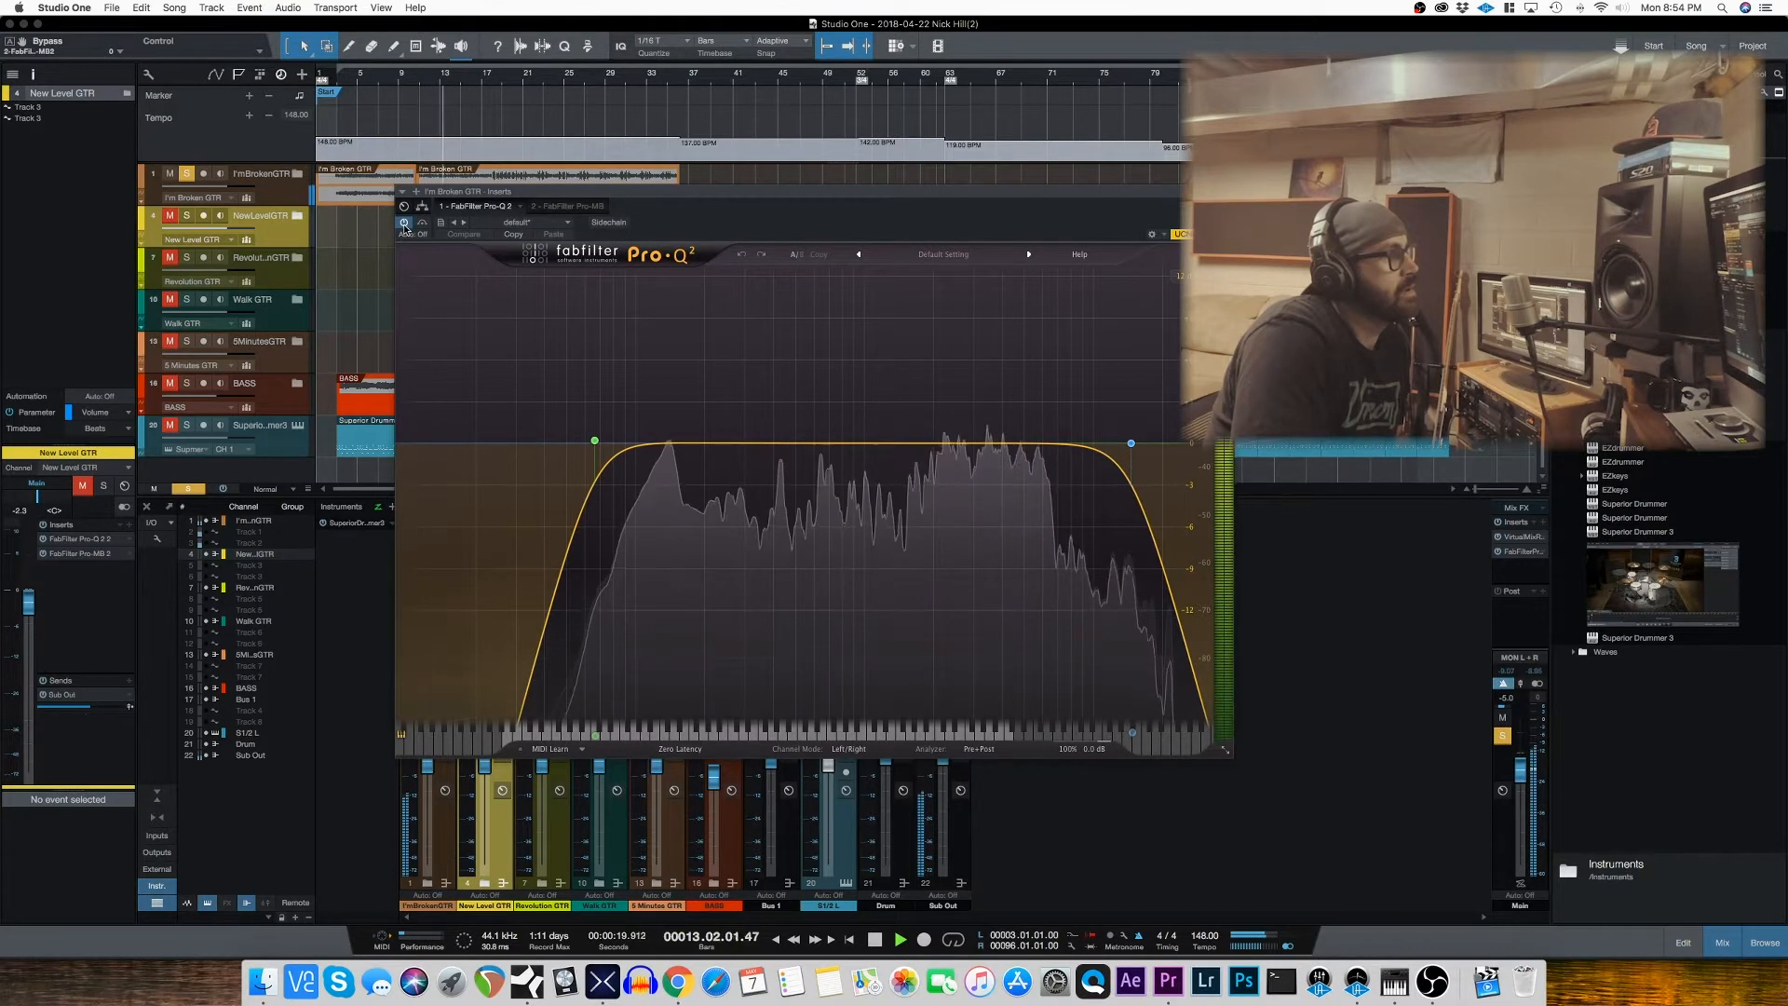
{"action": "left_click", "coordinate": [186, 173]}
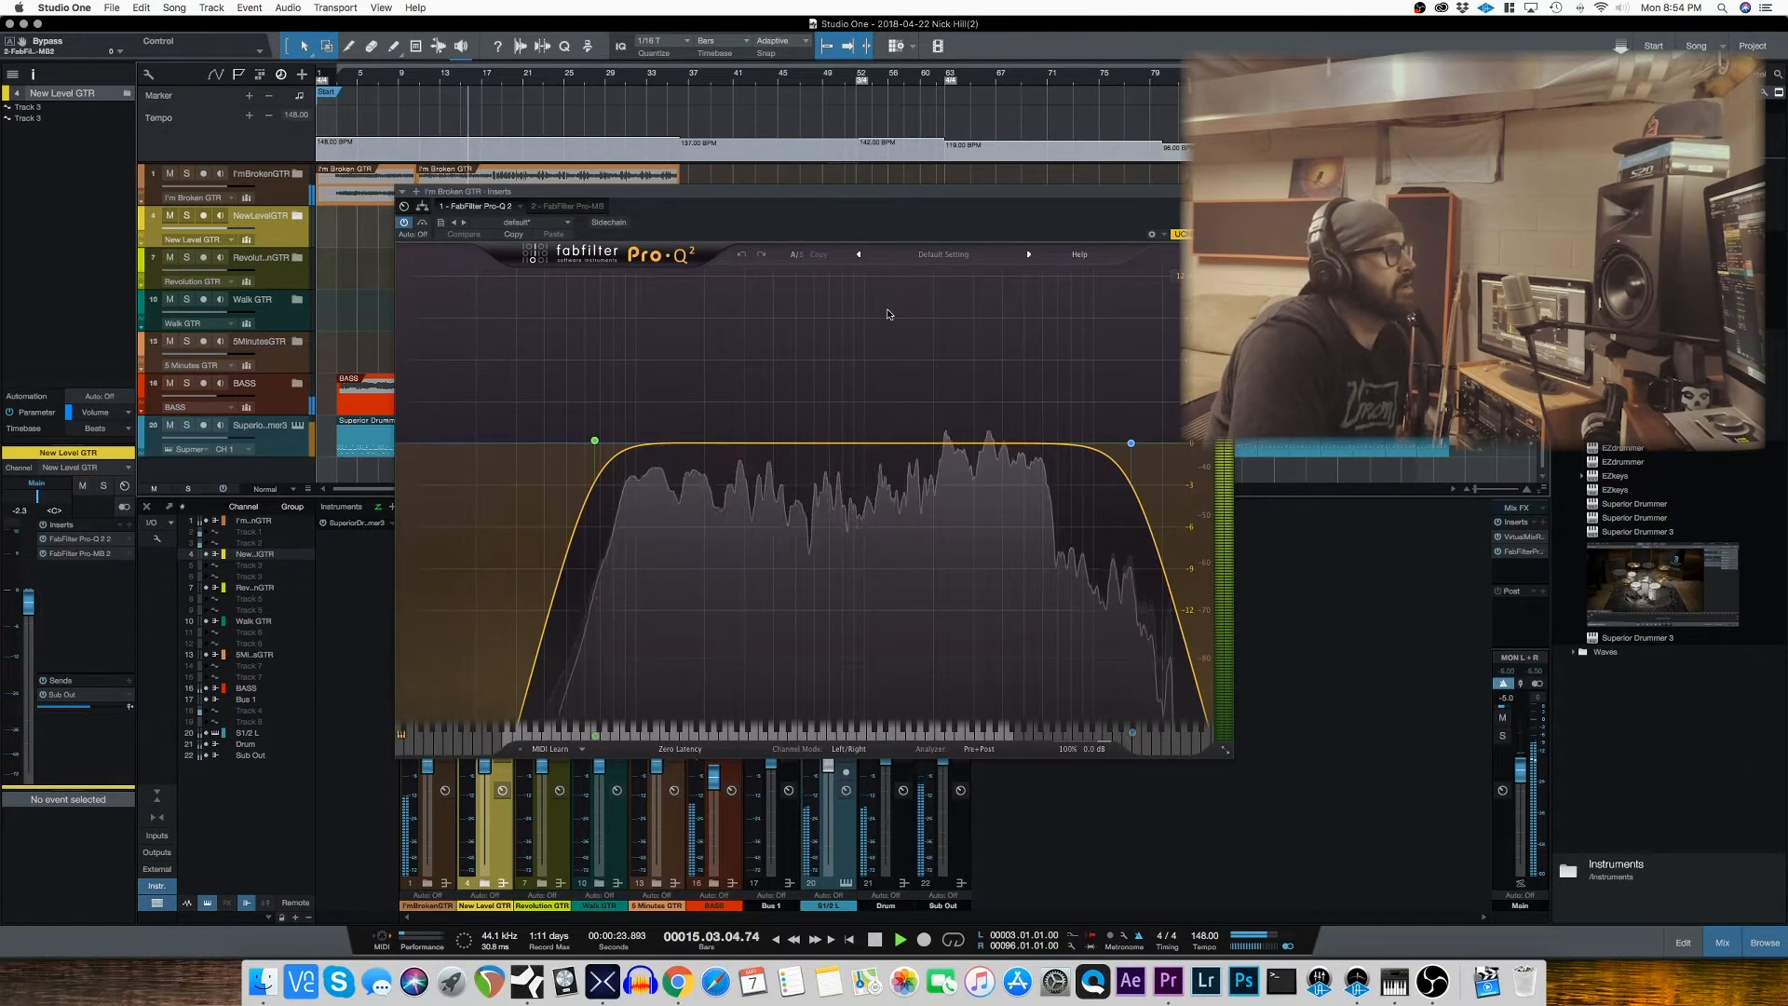
{"action": "key", "text": "space"}
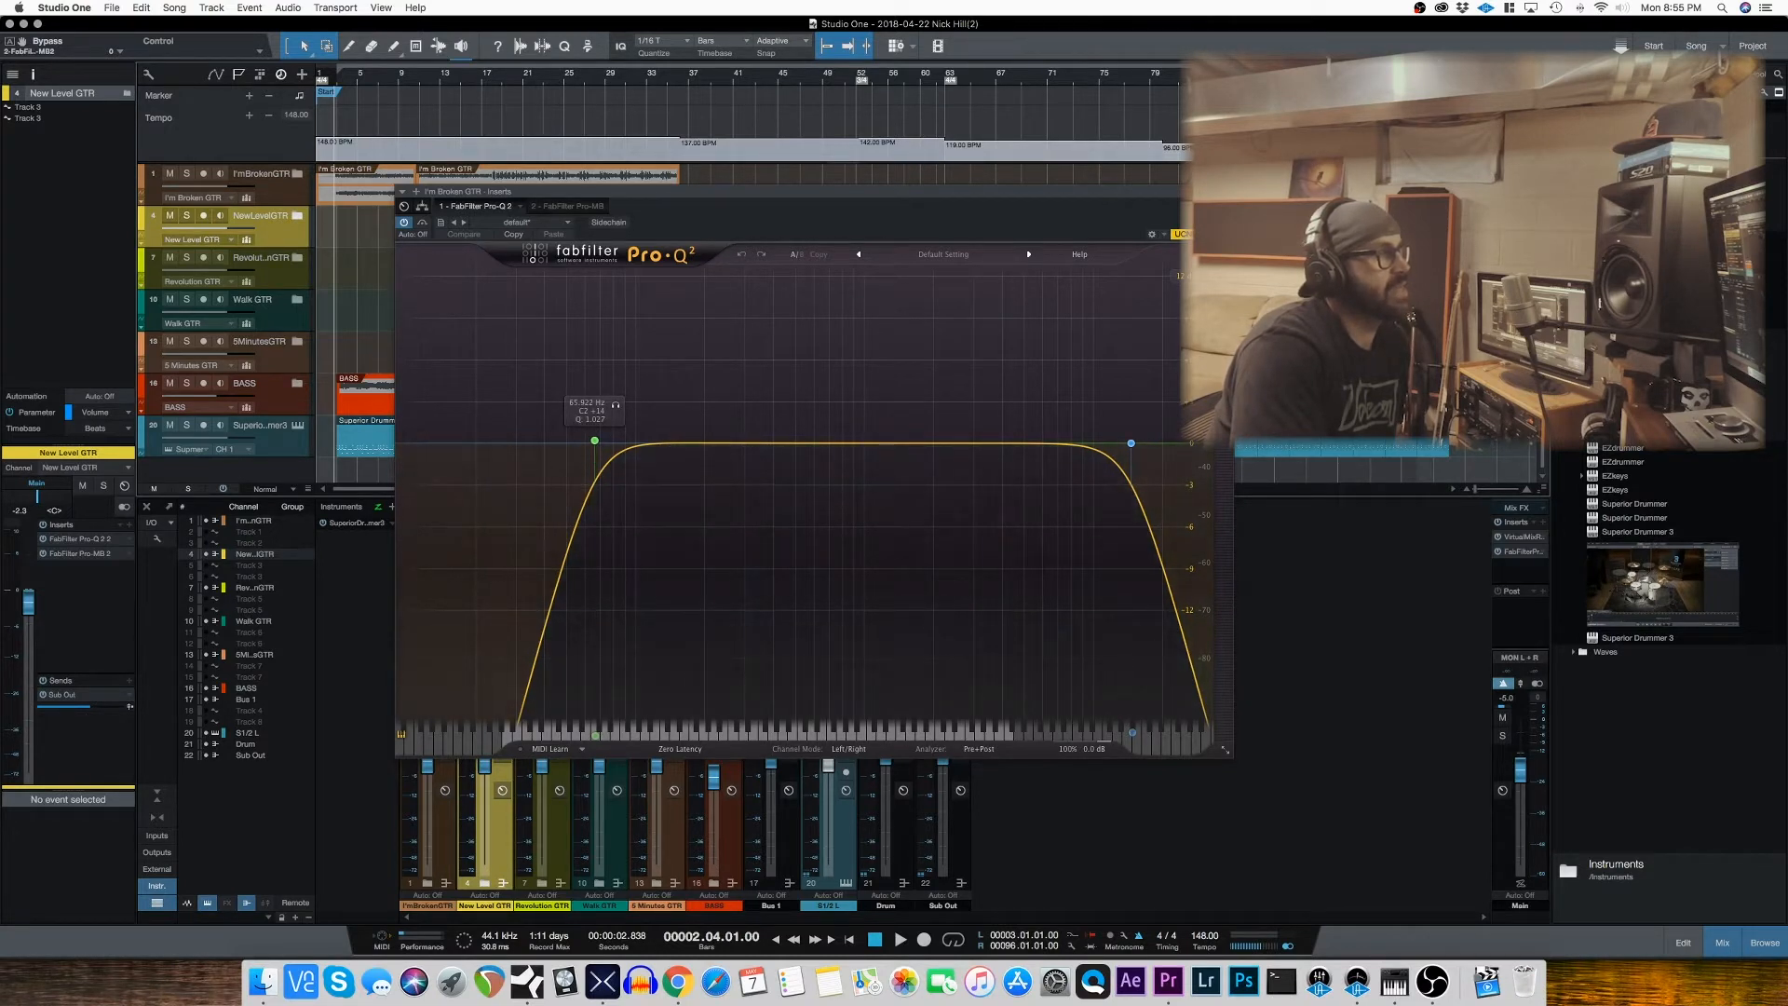
{"action": "left_click", "coordinate": [1225, 191]}
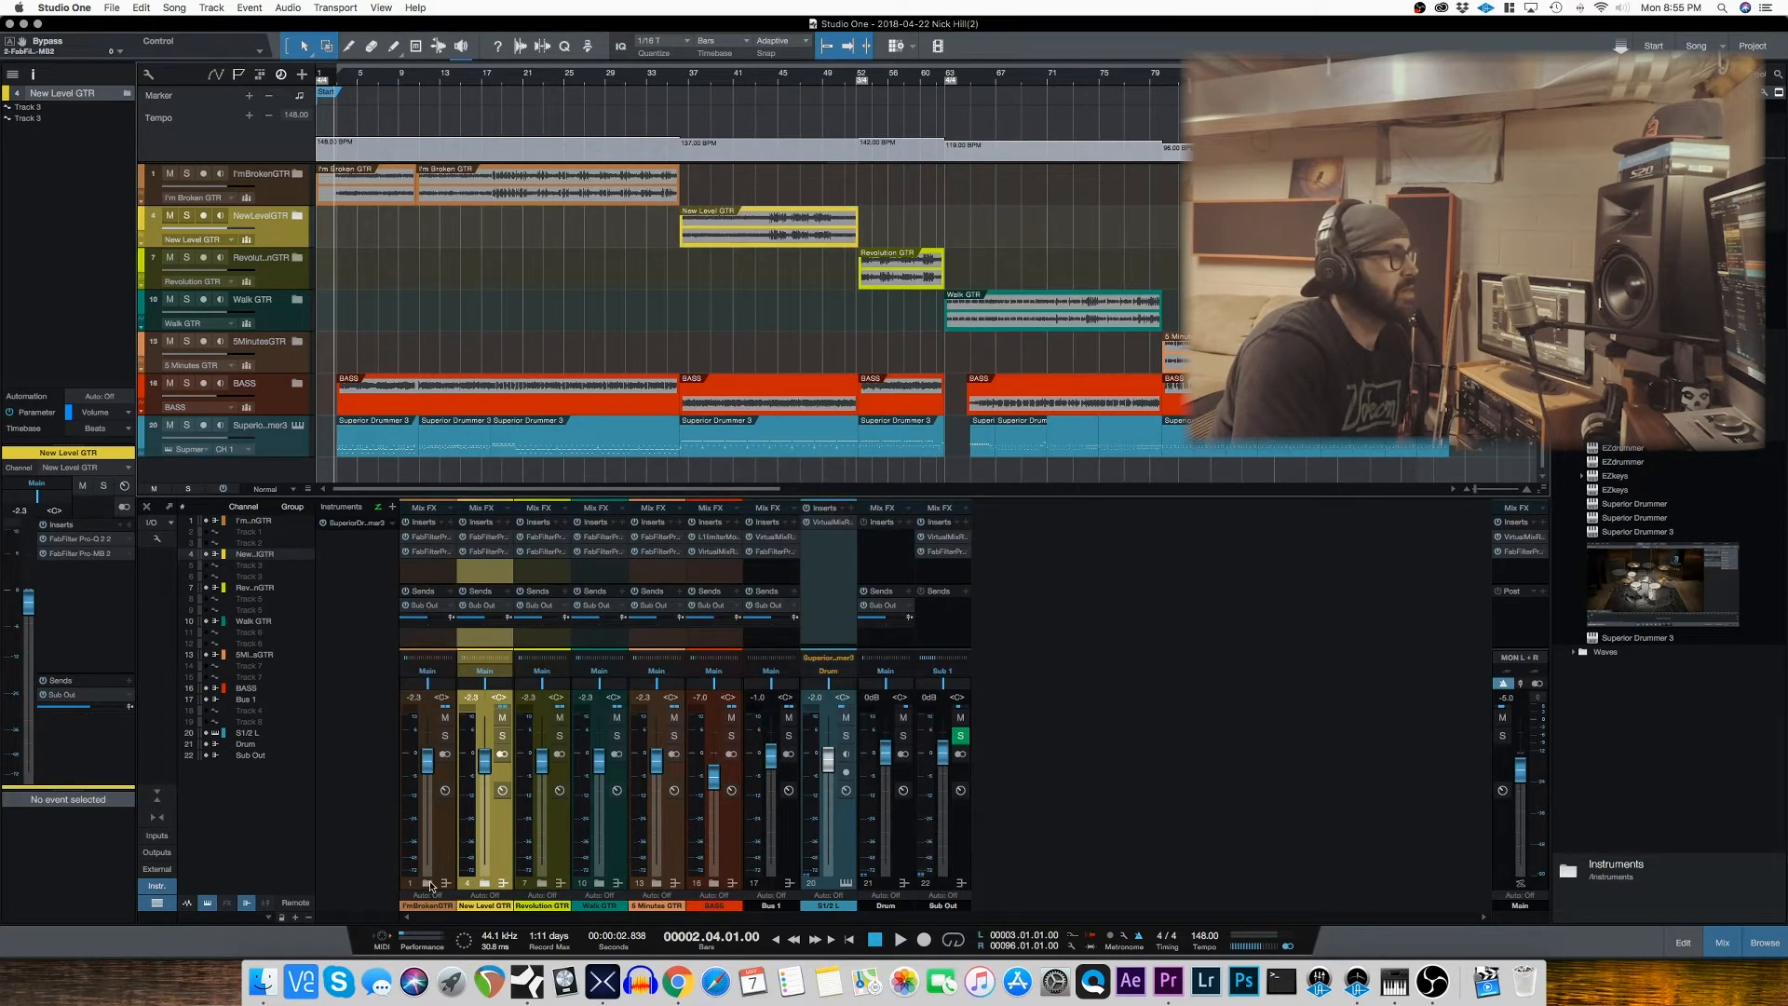
Step: Check the tracks inside the I'm Broken GTR folder, open its FabFilter Pro-MB insert and play the song from bar 18
{"action": "left_click", "coordinate": [428, 883]}
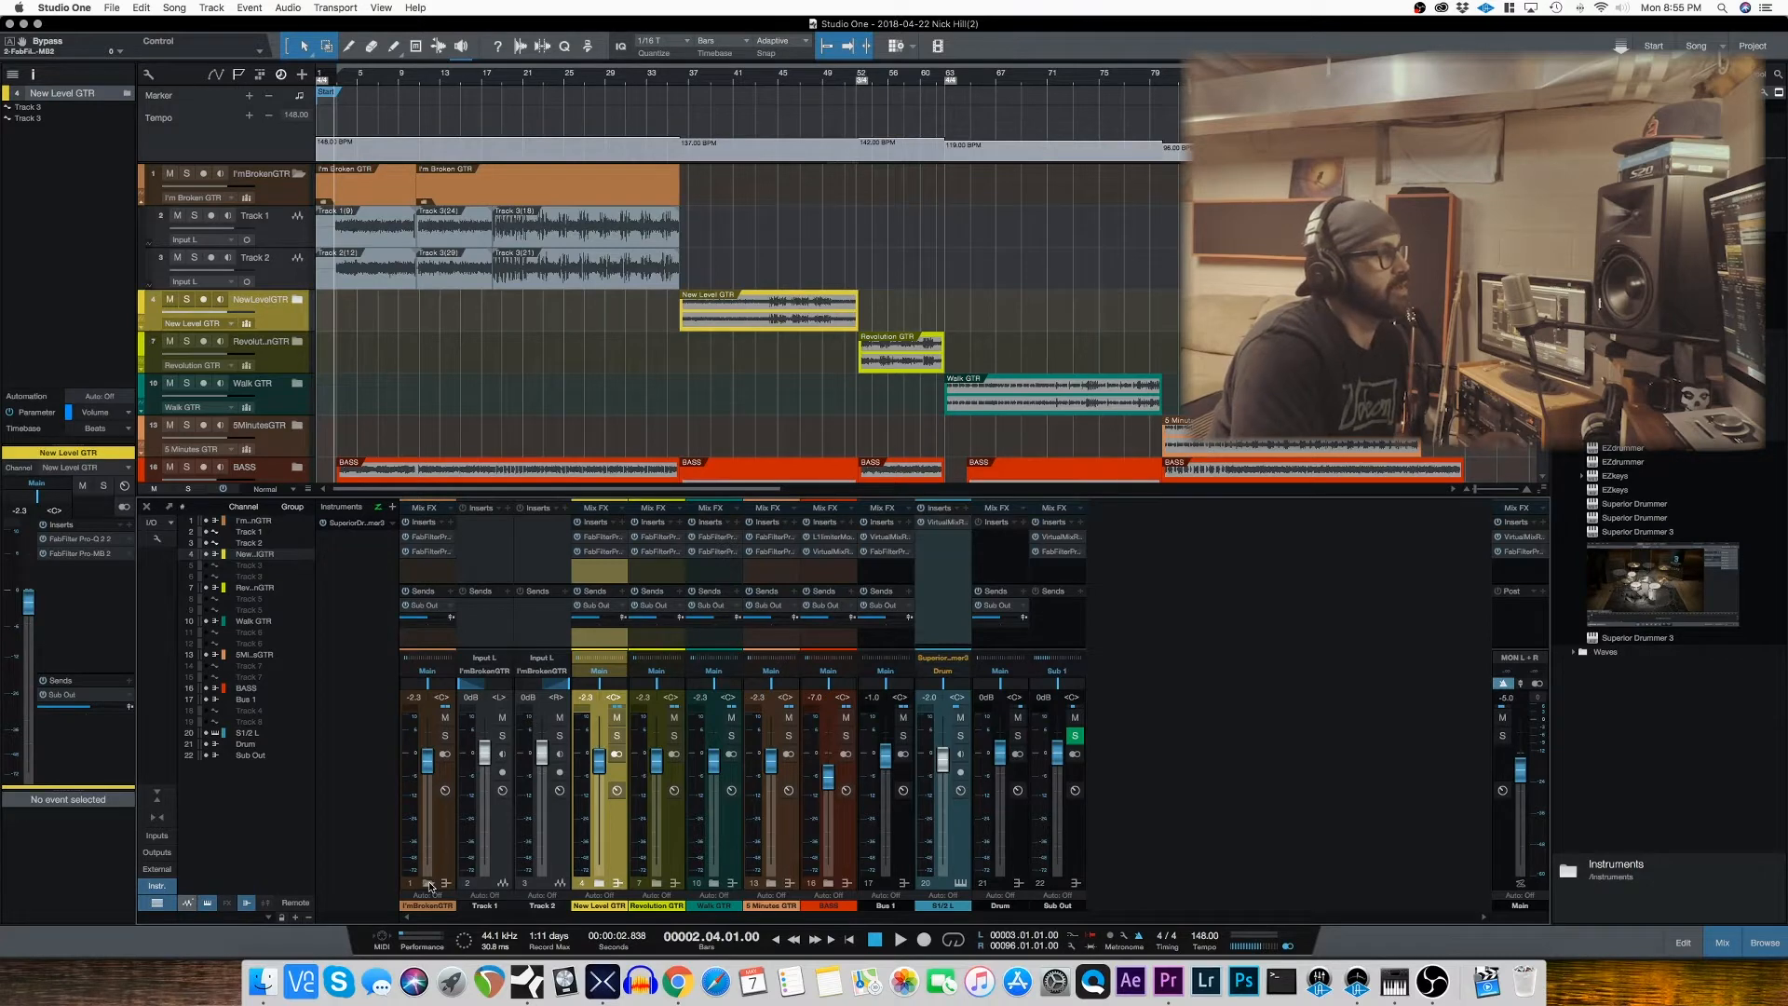
{"action": "left_click", "coordinate": [429, 883]}
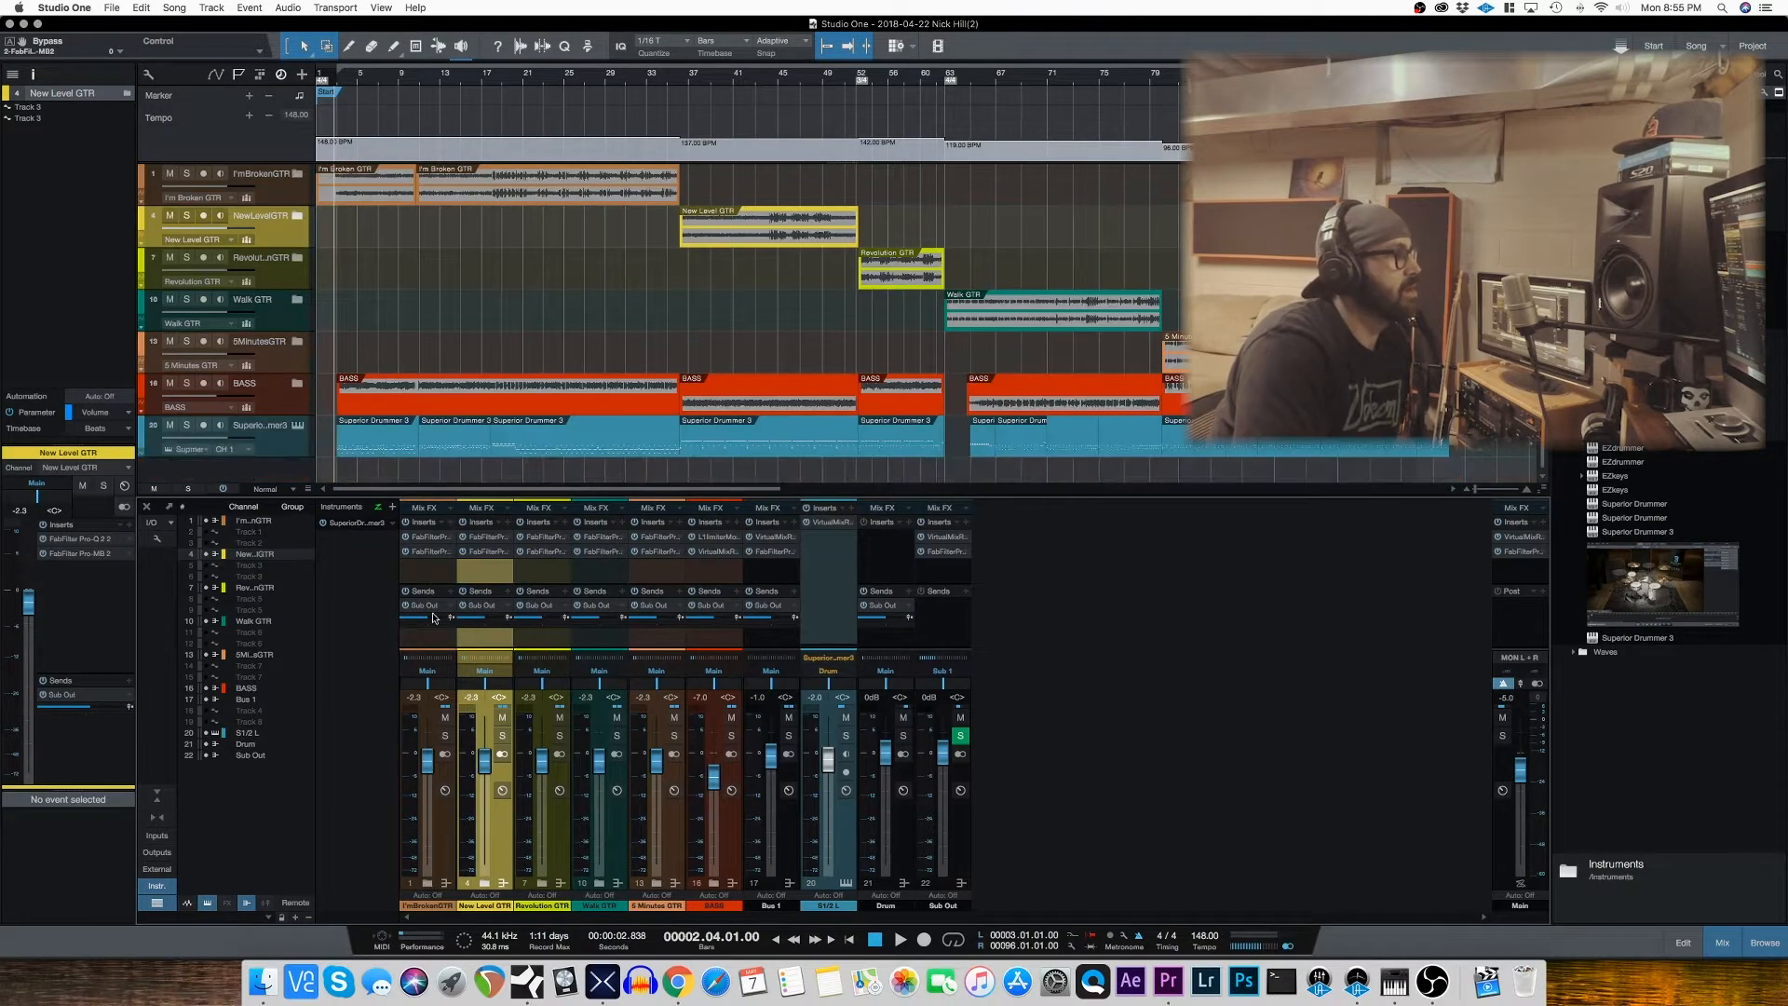
{"action": "left_click", "coordinate": [430, 553]}
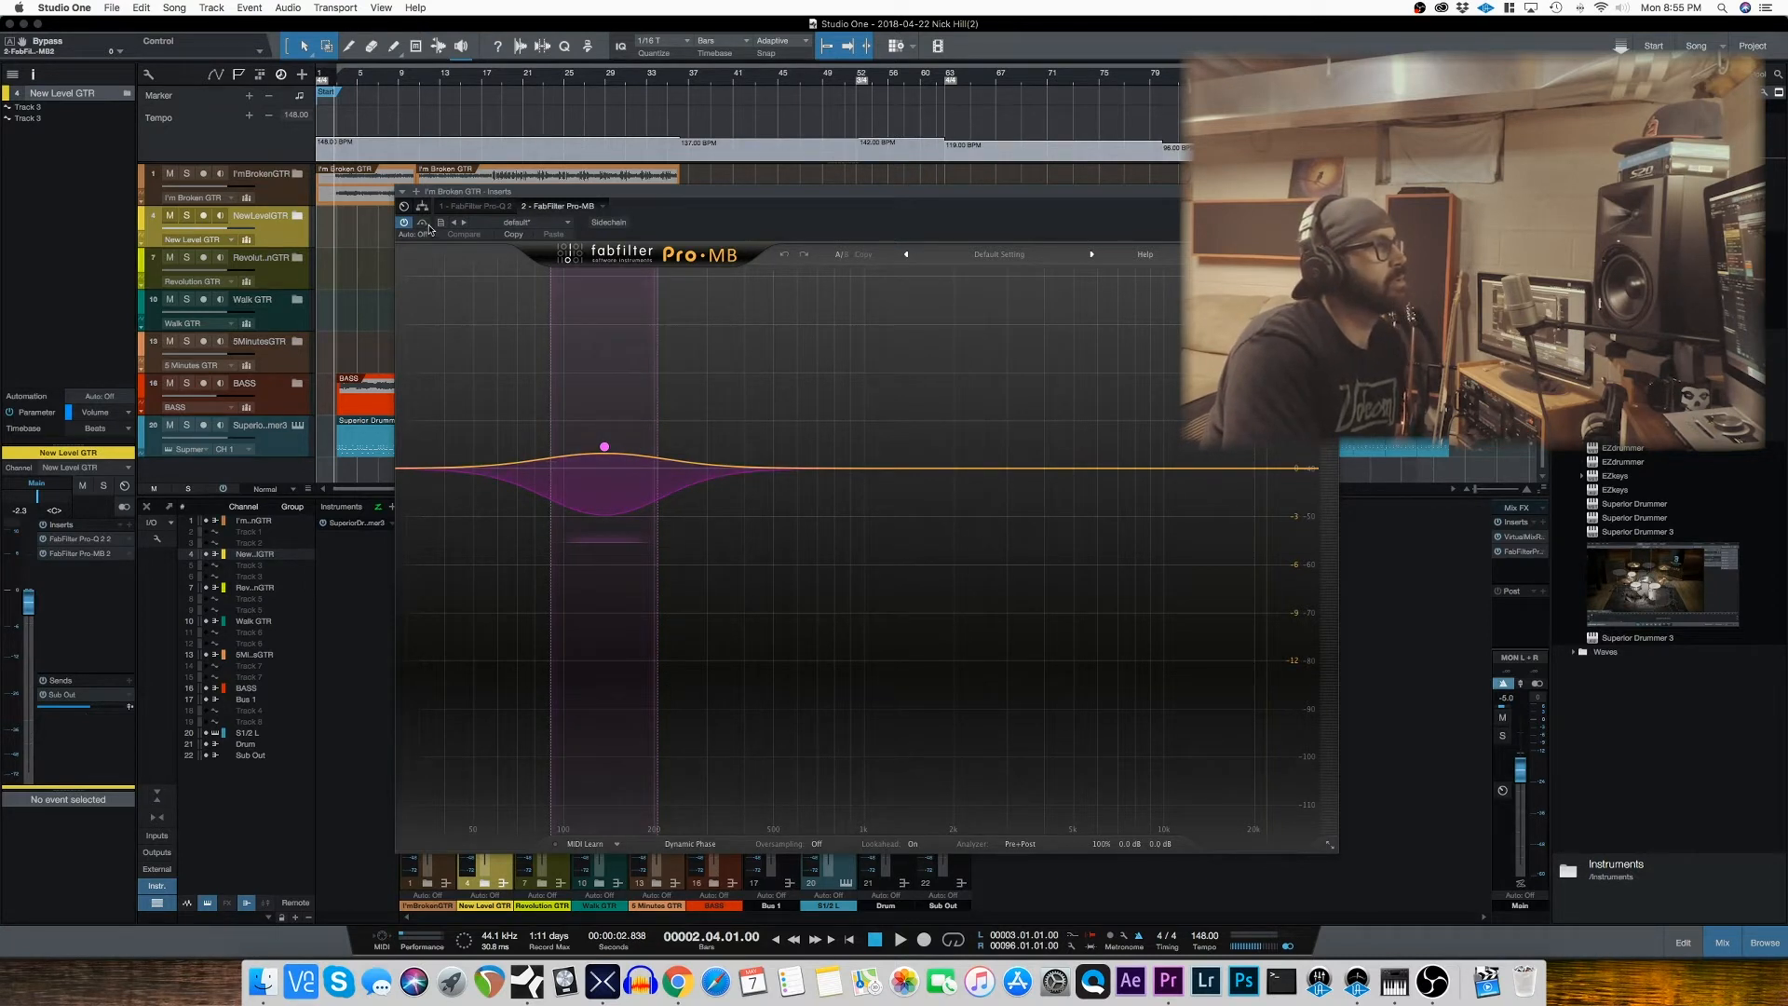
{"action": "left_click_drag", "start_coordinate": [484, 83], "coordinate": [492, 82]}
{"action": "key", "text": "space"}
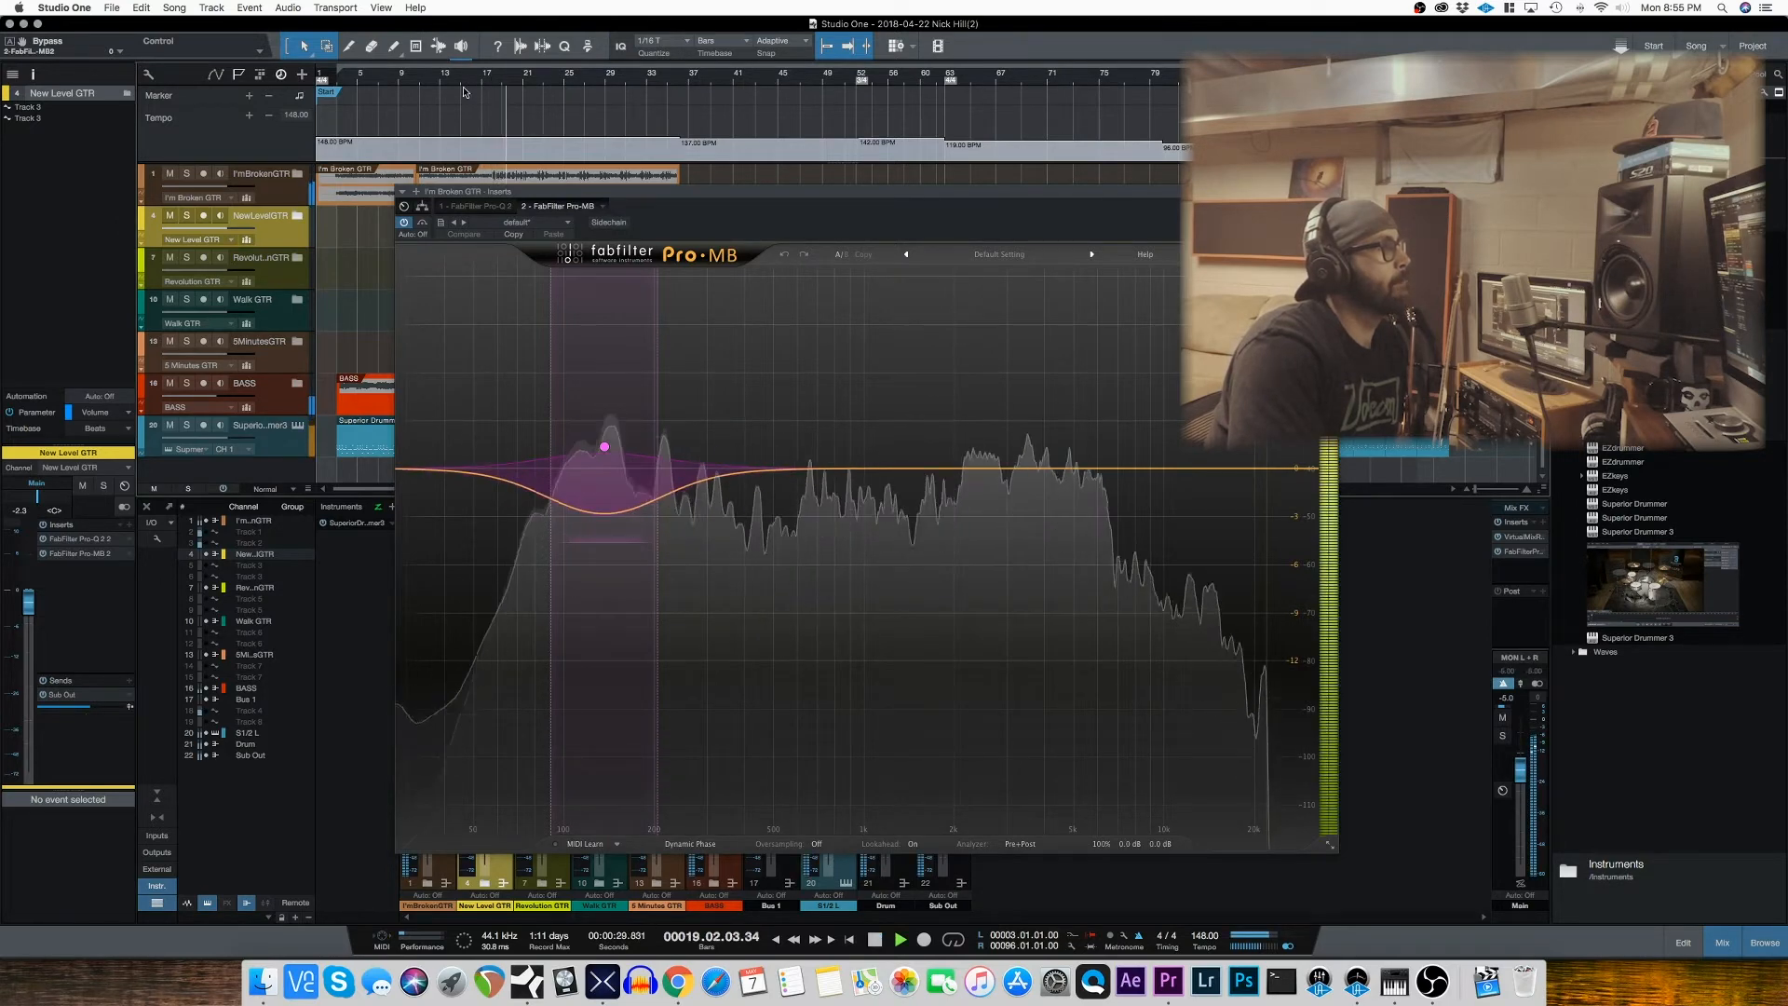
Step: Solo the I'm Broken GTR track and compare its sound with Pro-MB bypassed and active
{"action": "left_click", "coordinate": [186, 174]}
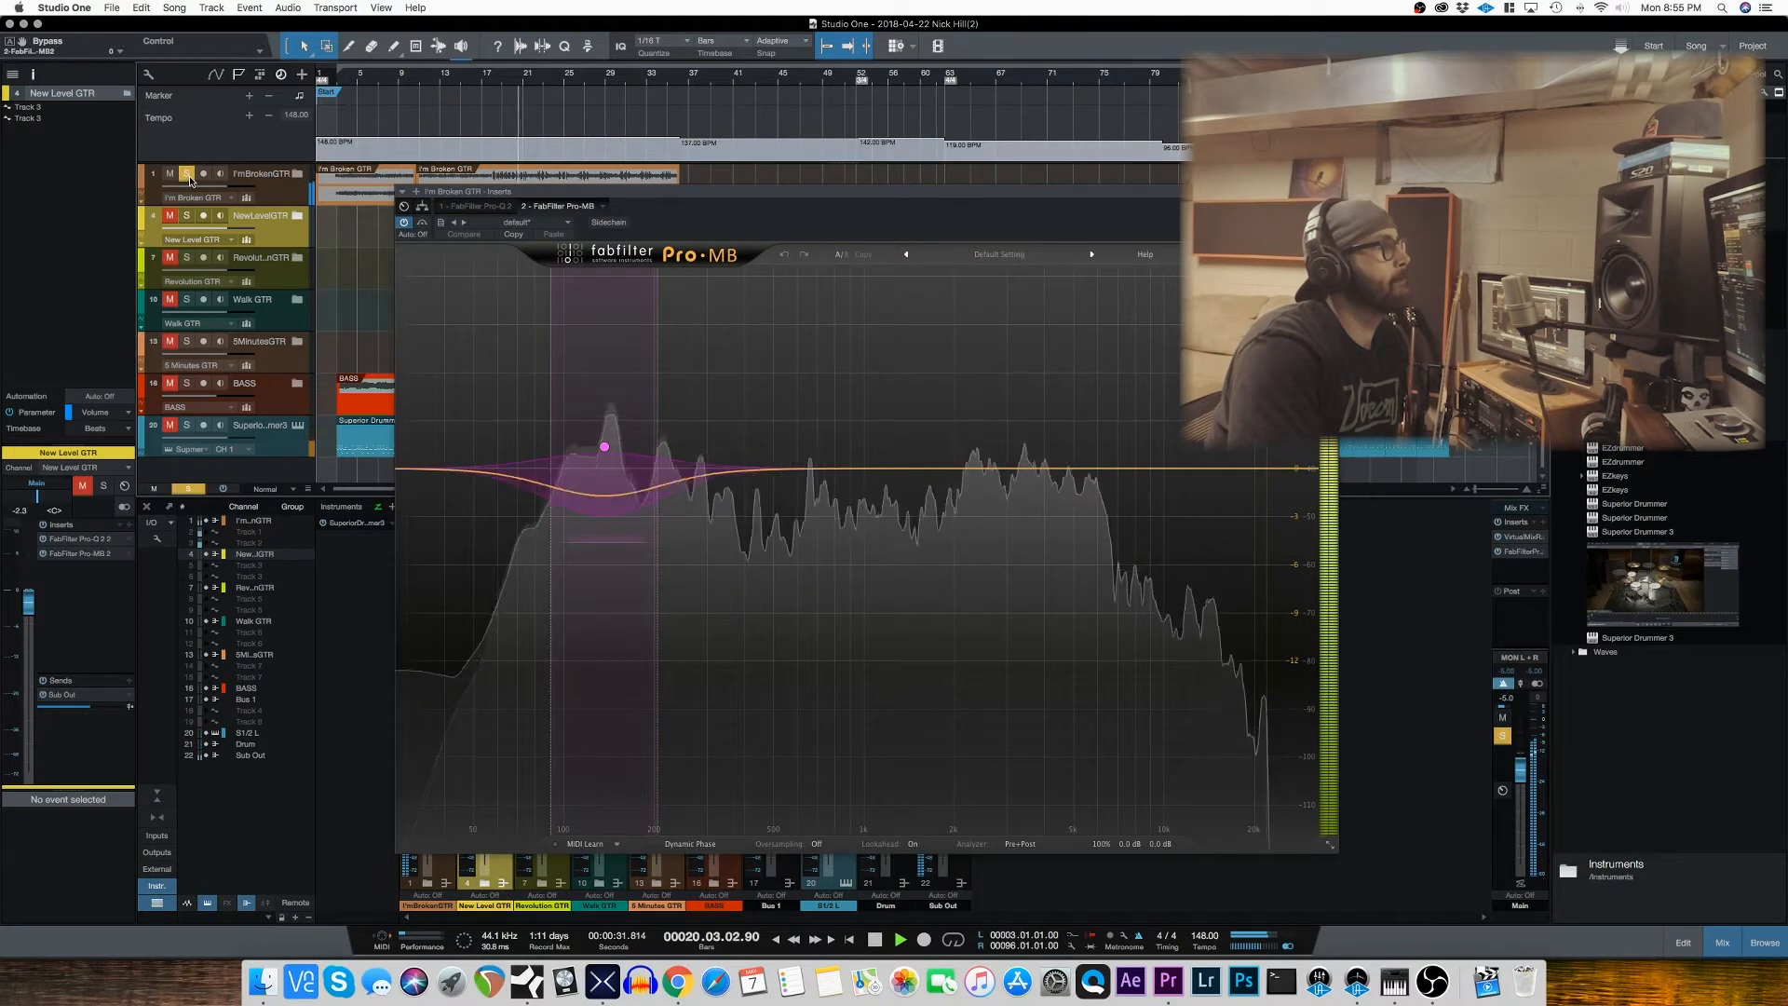
{"action": "left_click", "coordinate": [404, 223]}
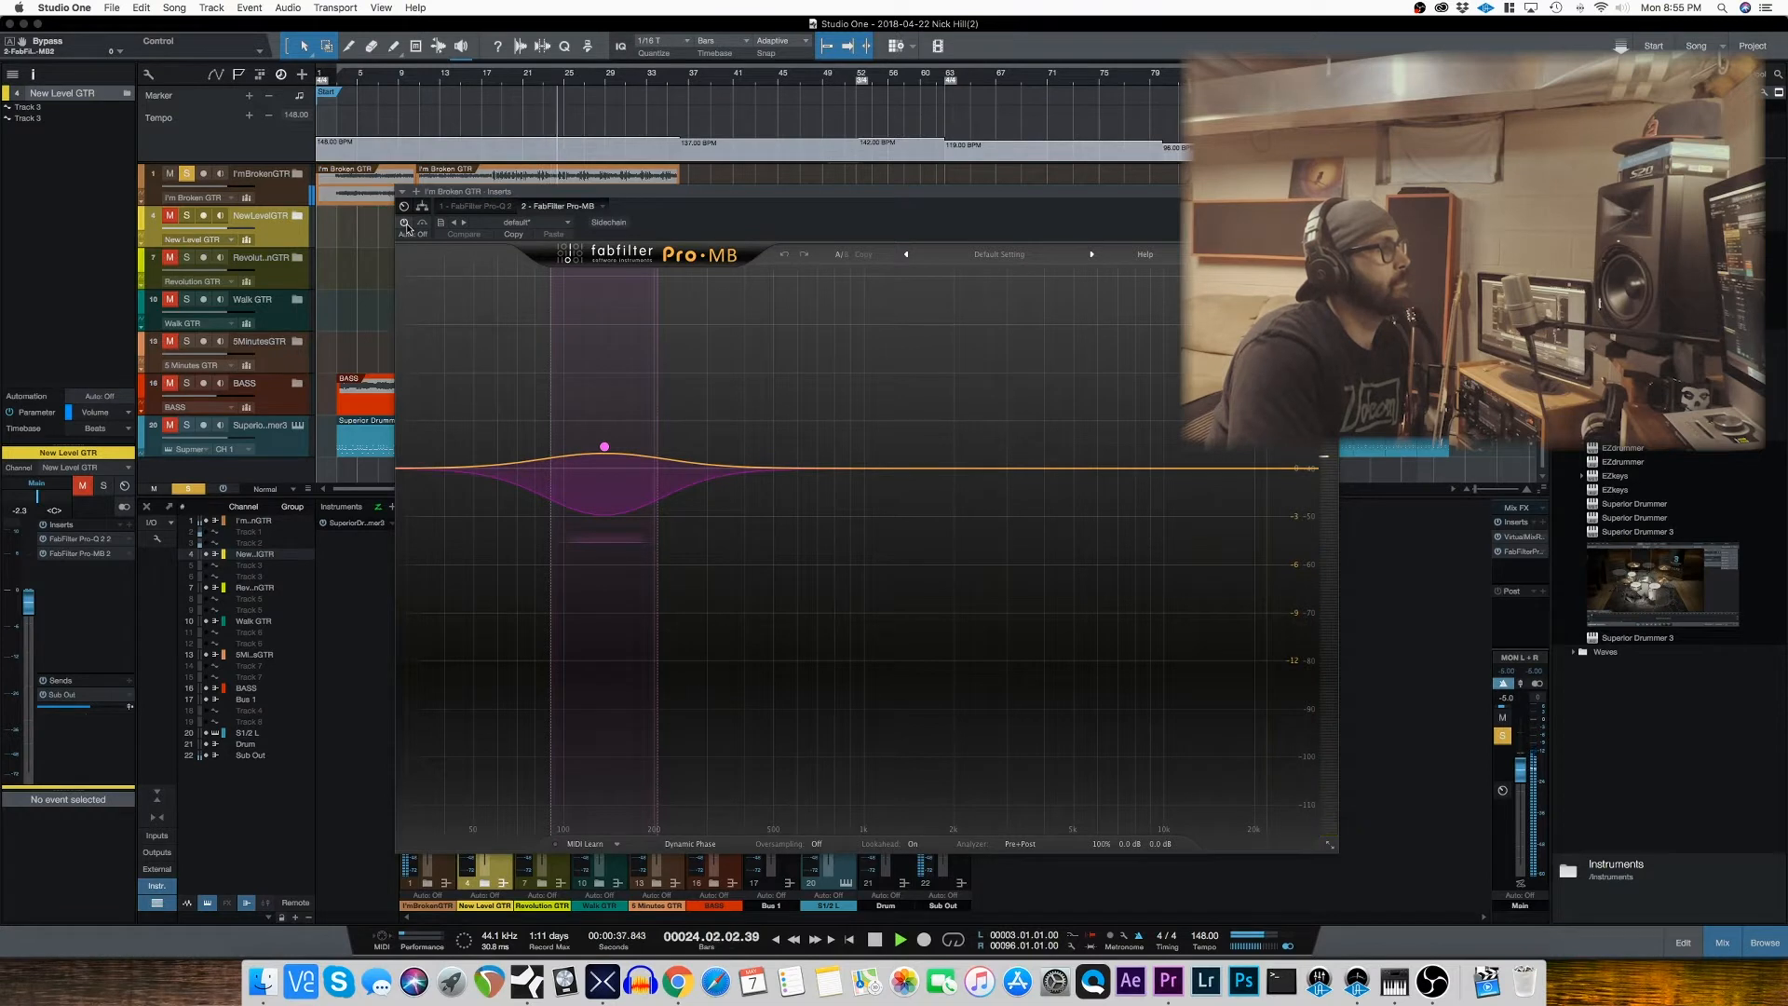
{"action": "left_click", "coordinate": [404, 222]}
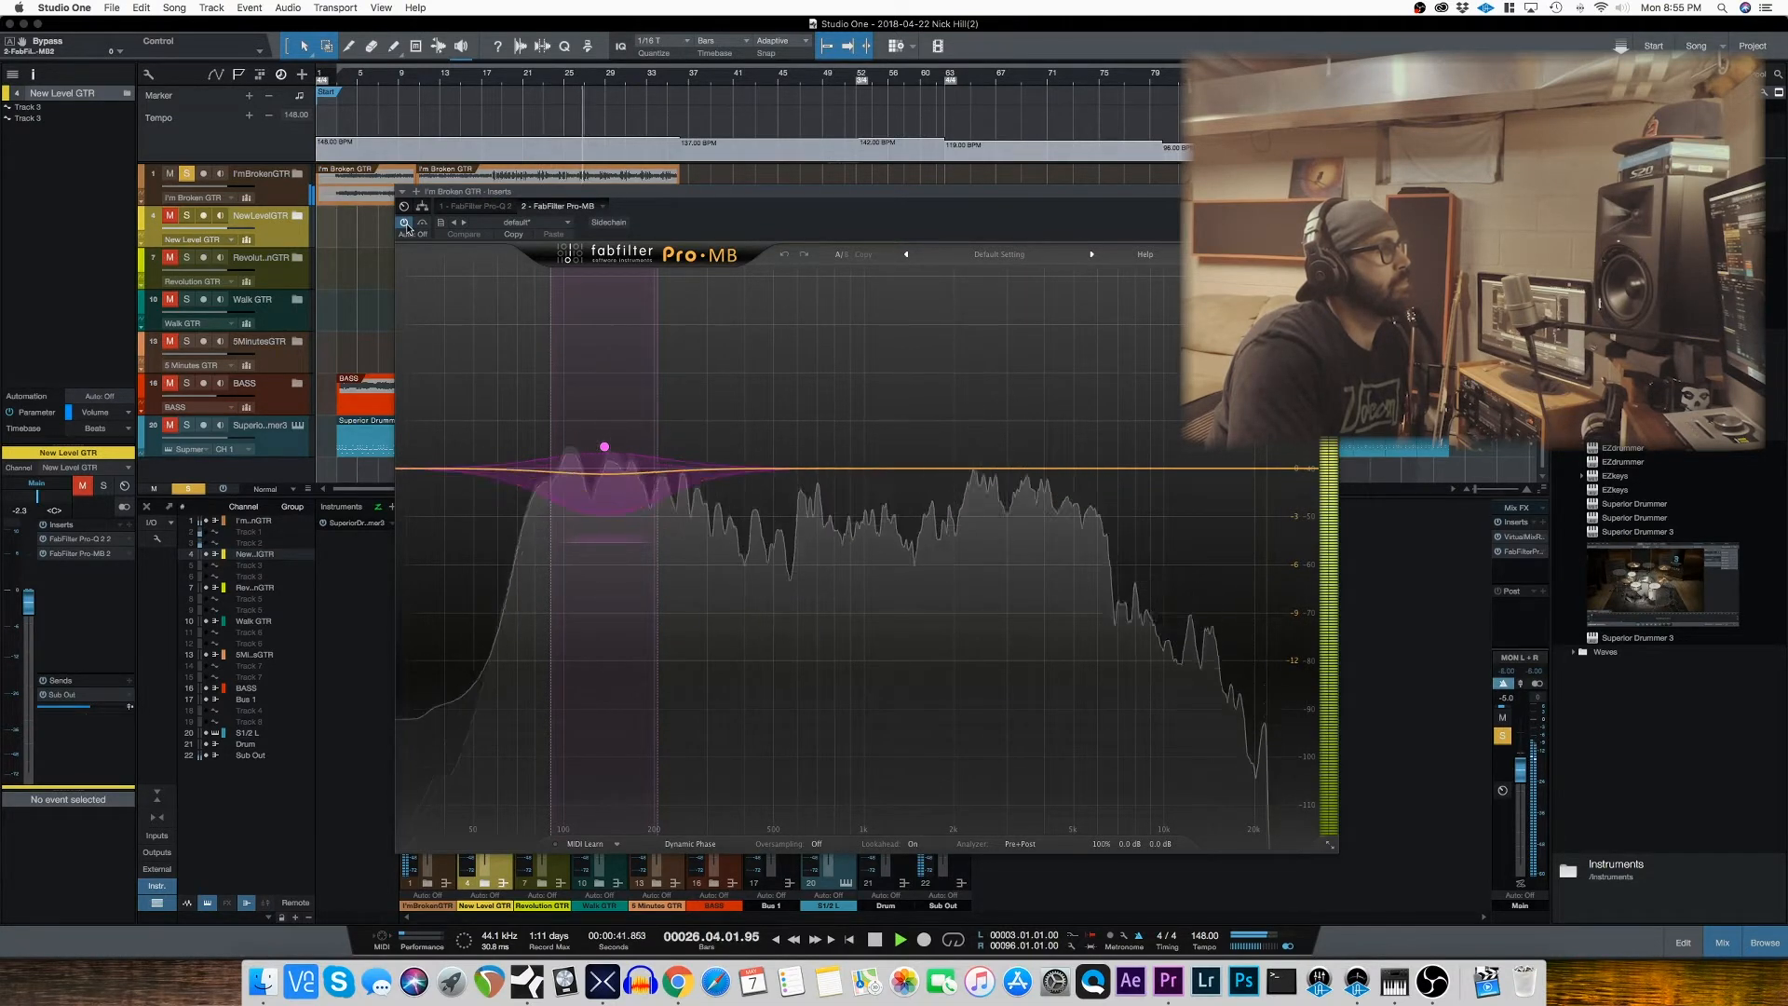
Step: Audition the Pro-MB low-mid band on its own, stop playback, close the plug-in and unsolo the I'm Broken GTR track
{"action": "left_click", "coordinate": [563, 278]}
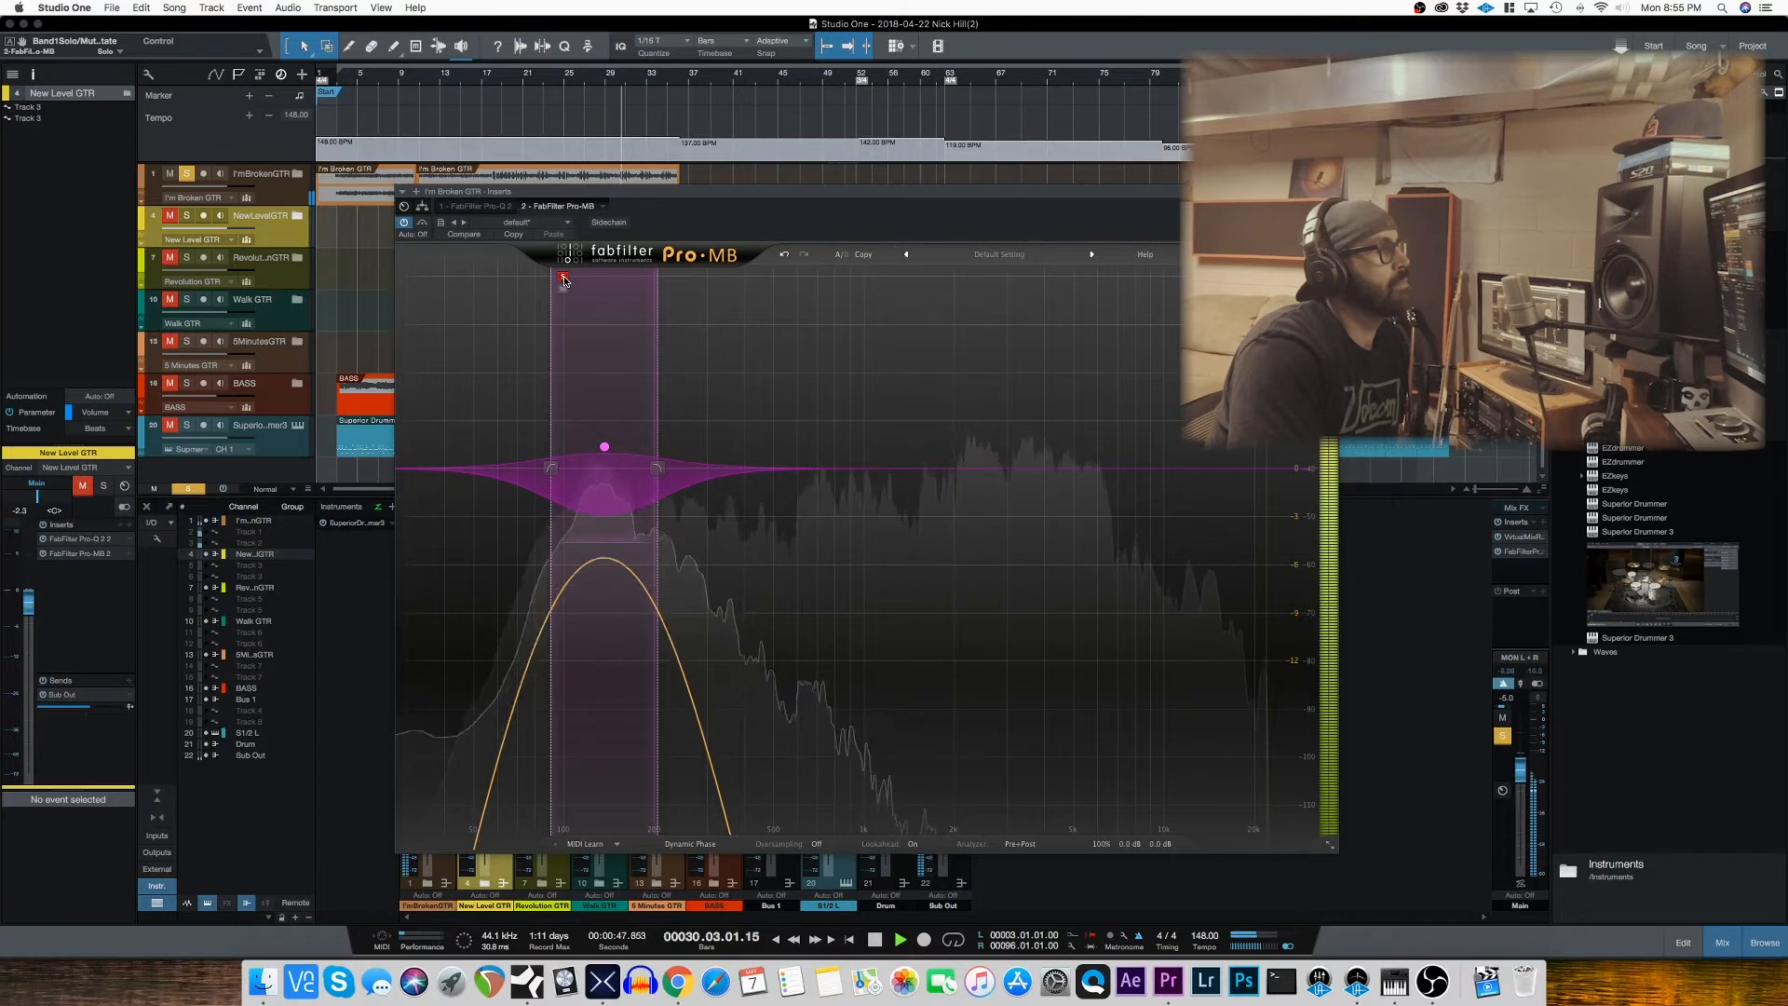
{"action": "left_click", "coordinate": [564, 277]}
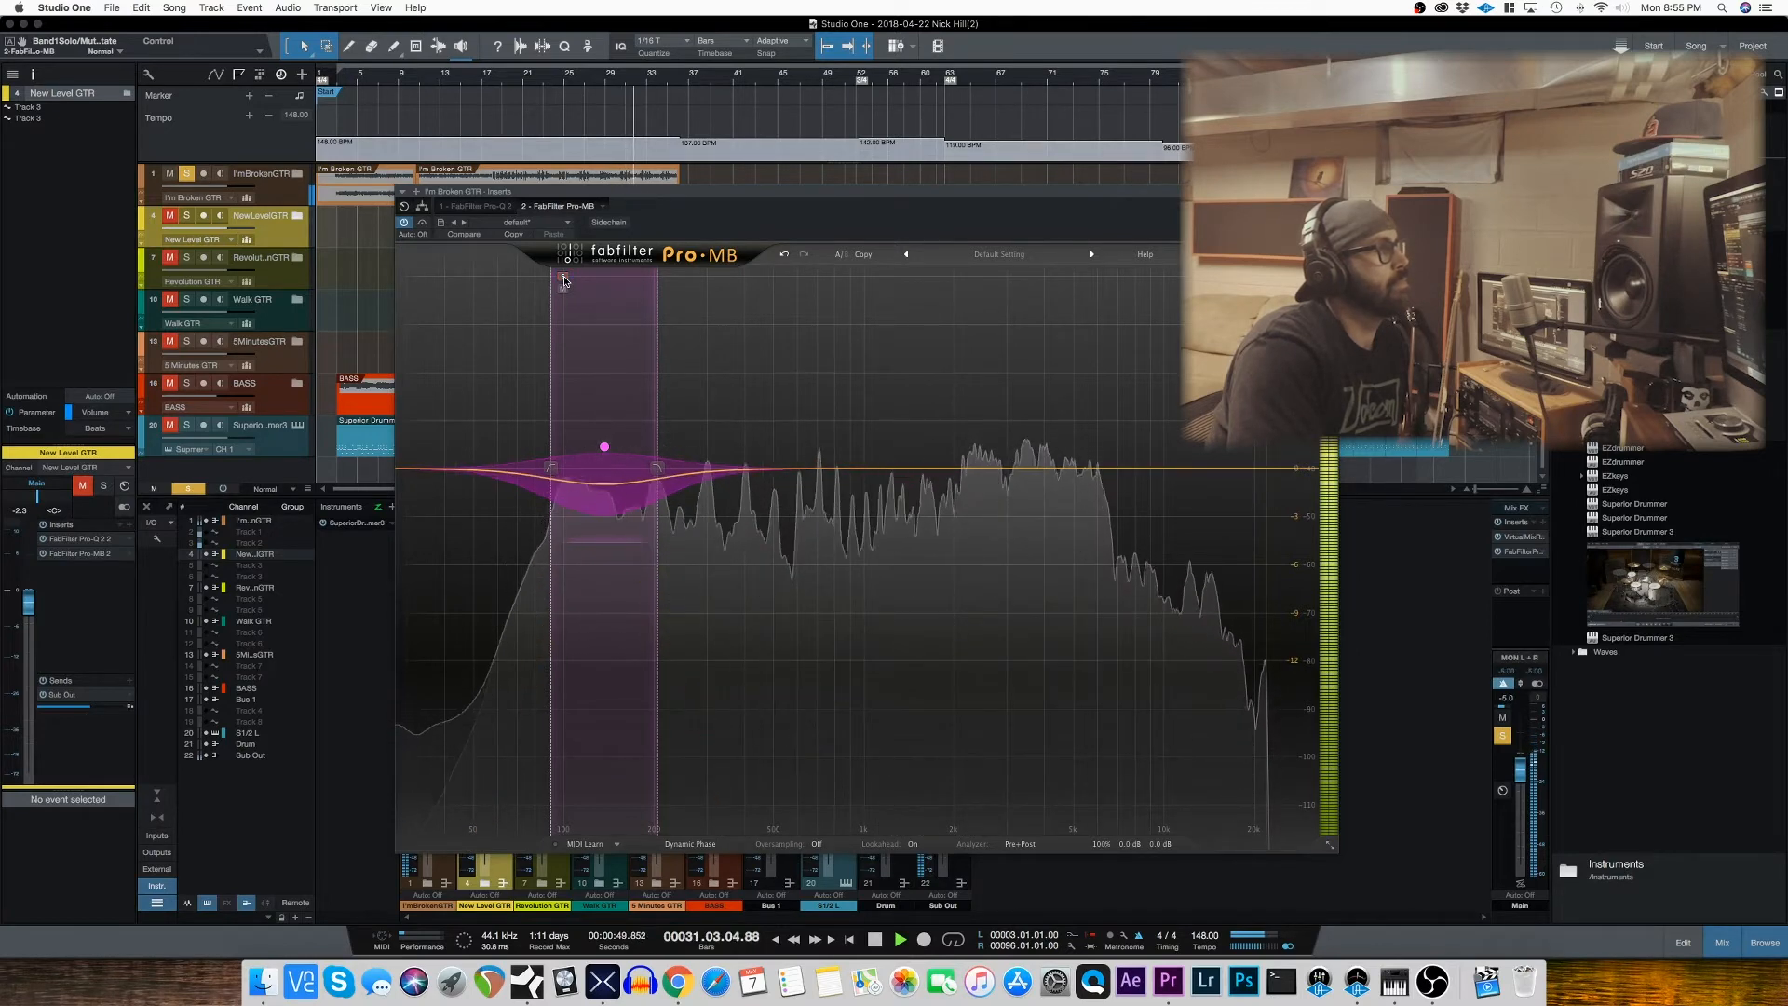
{"action": "key", "text": "space"}
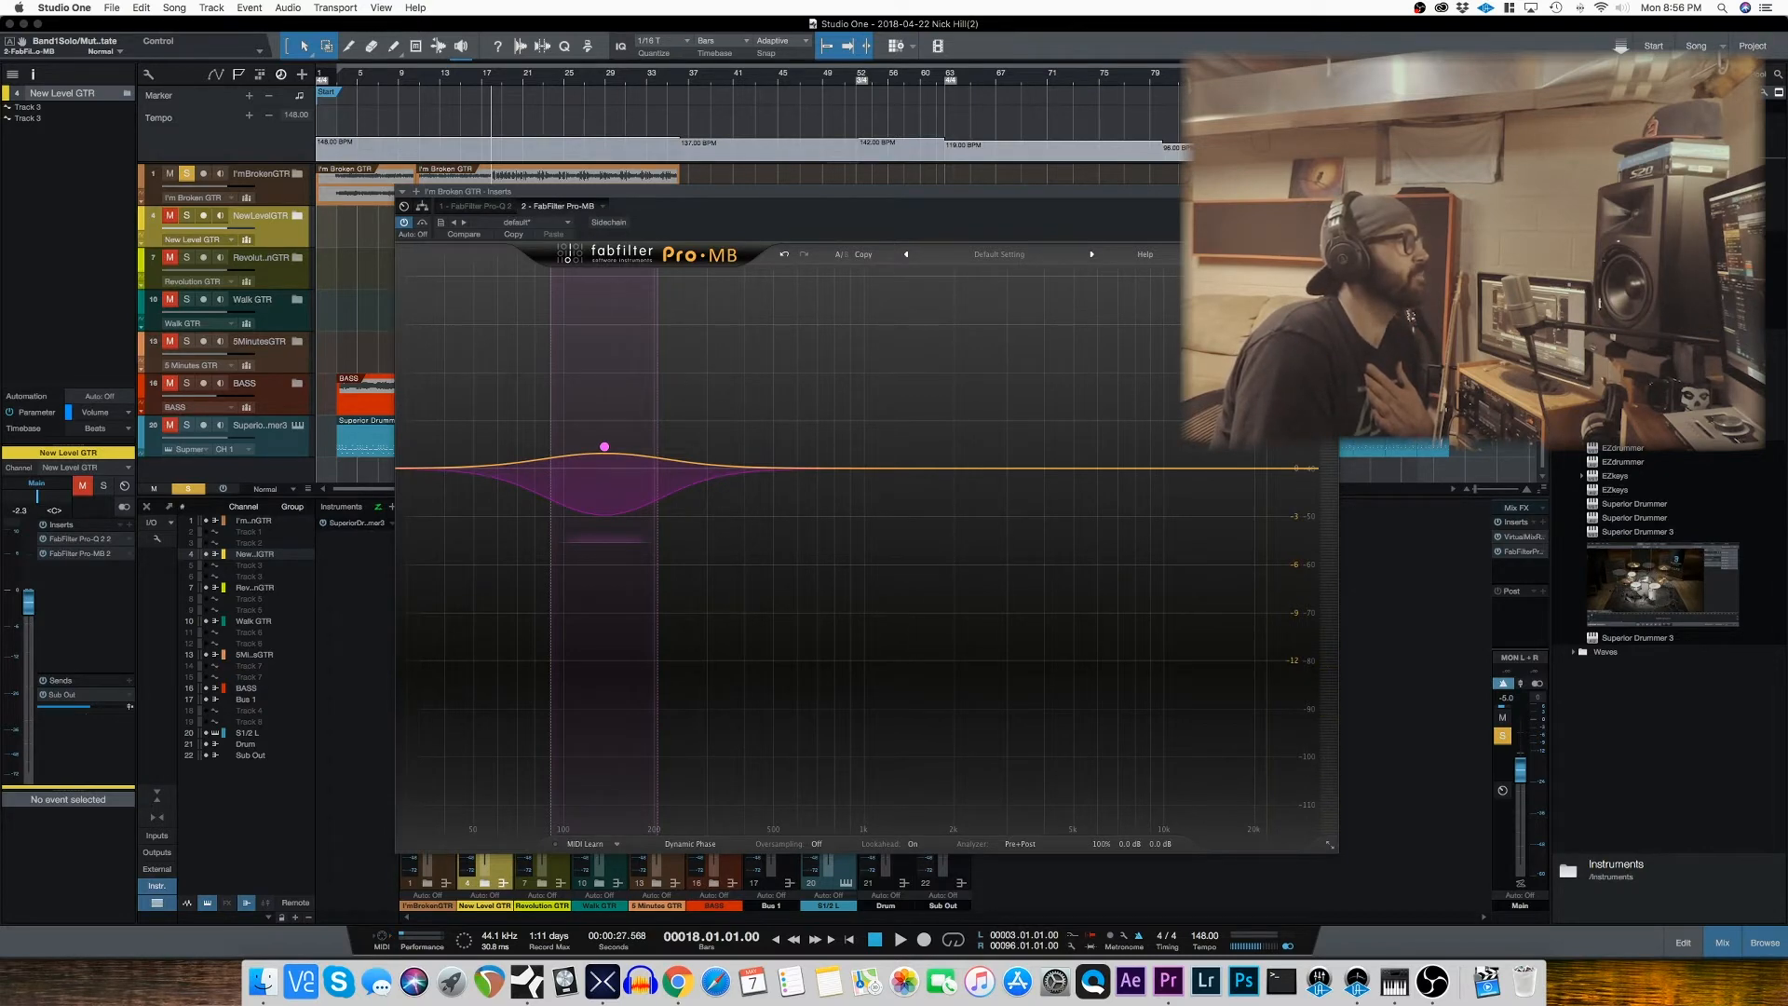
{"action": "left_click", "coordinate": [406, 190]}
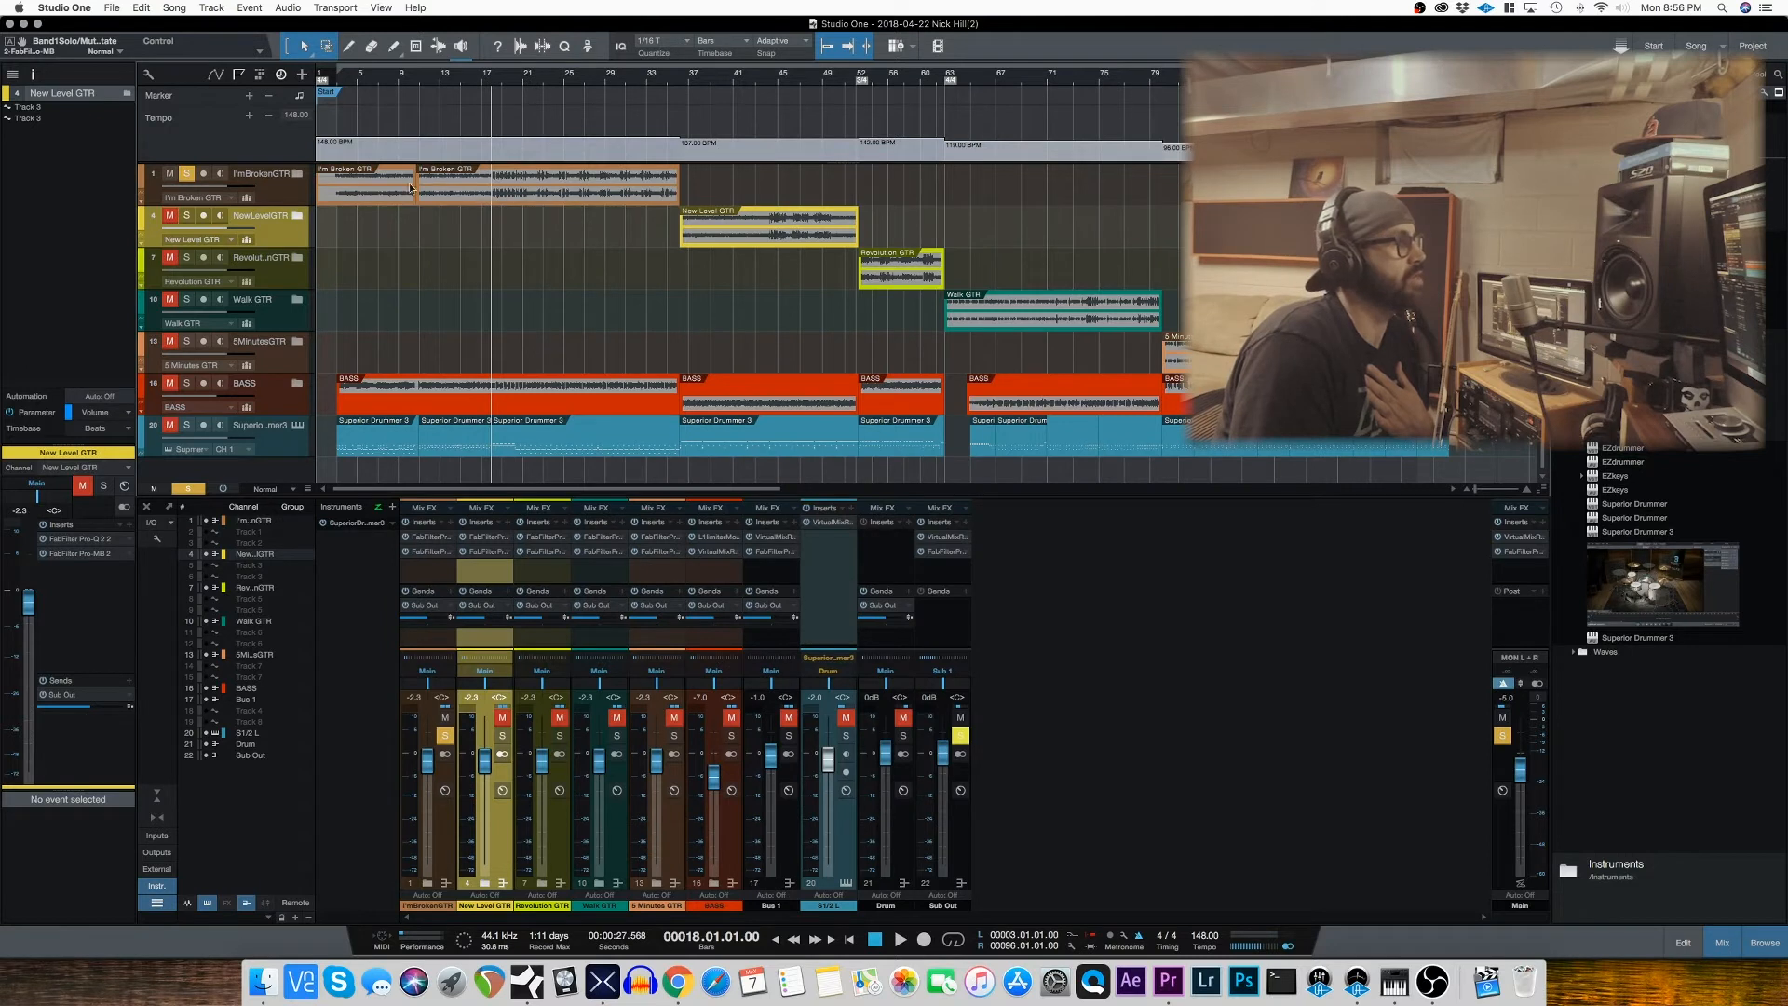
{"action": "left_click", "coordinate": [190, 175]}
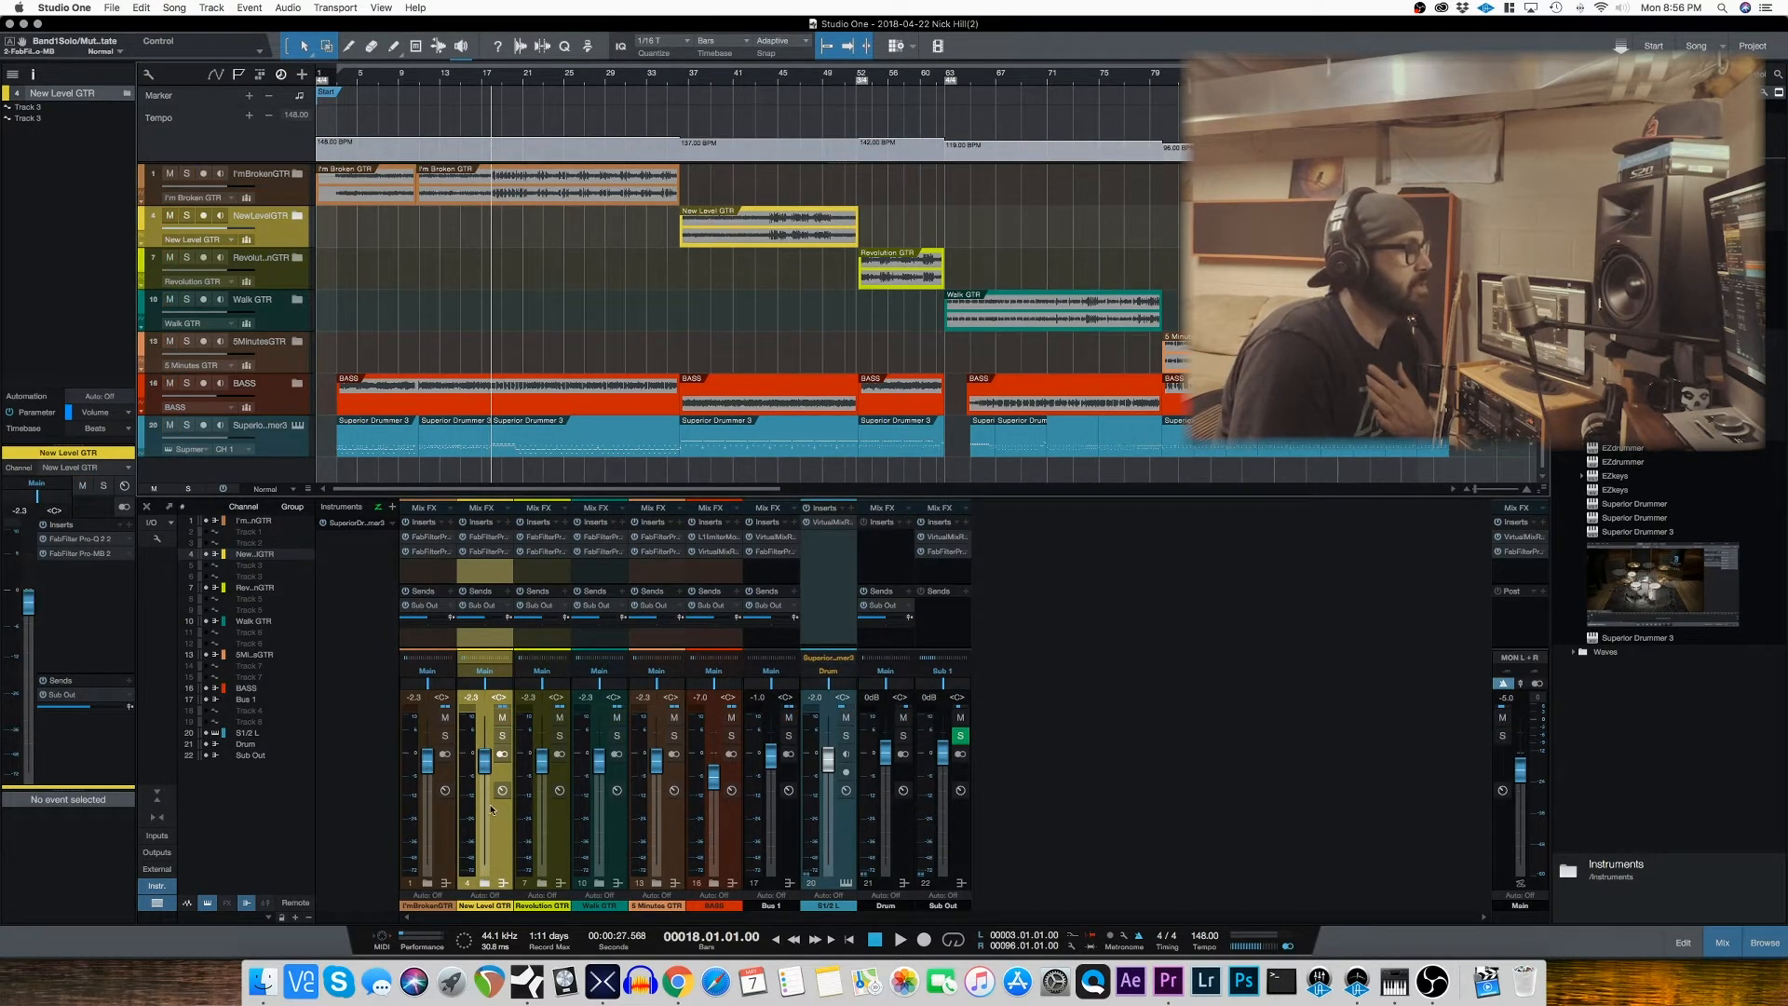
Step: Expand the I'm Broken GTR and New Level GTR folders and open the Pro-Q 2 insert on the New Level GTR channel
{"action": "left_click", "coordinate": [429, 883]}
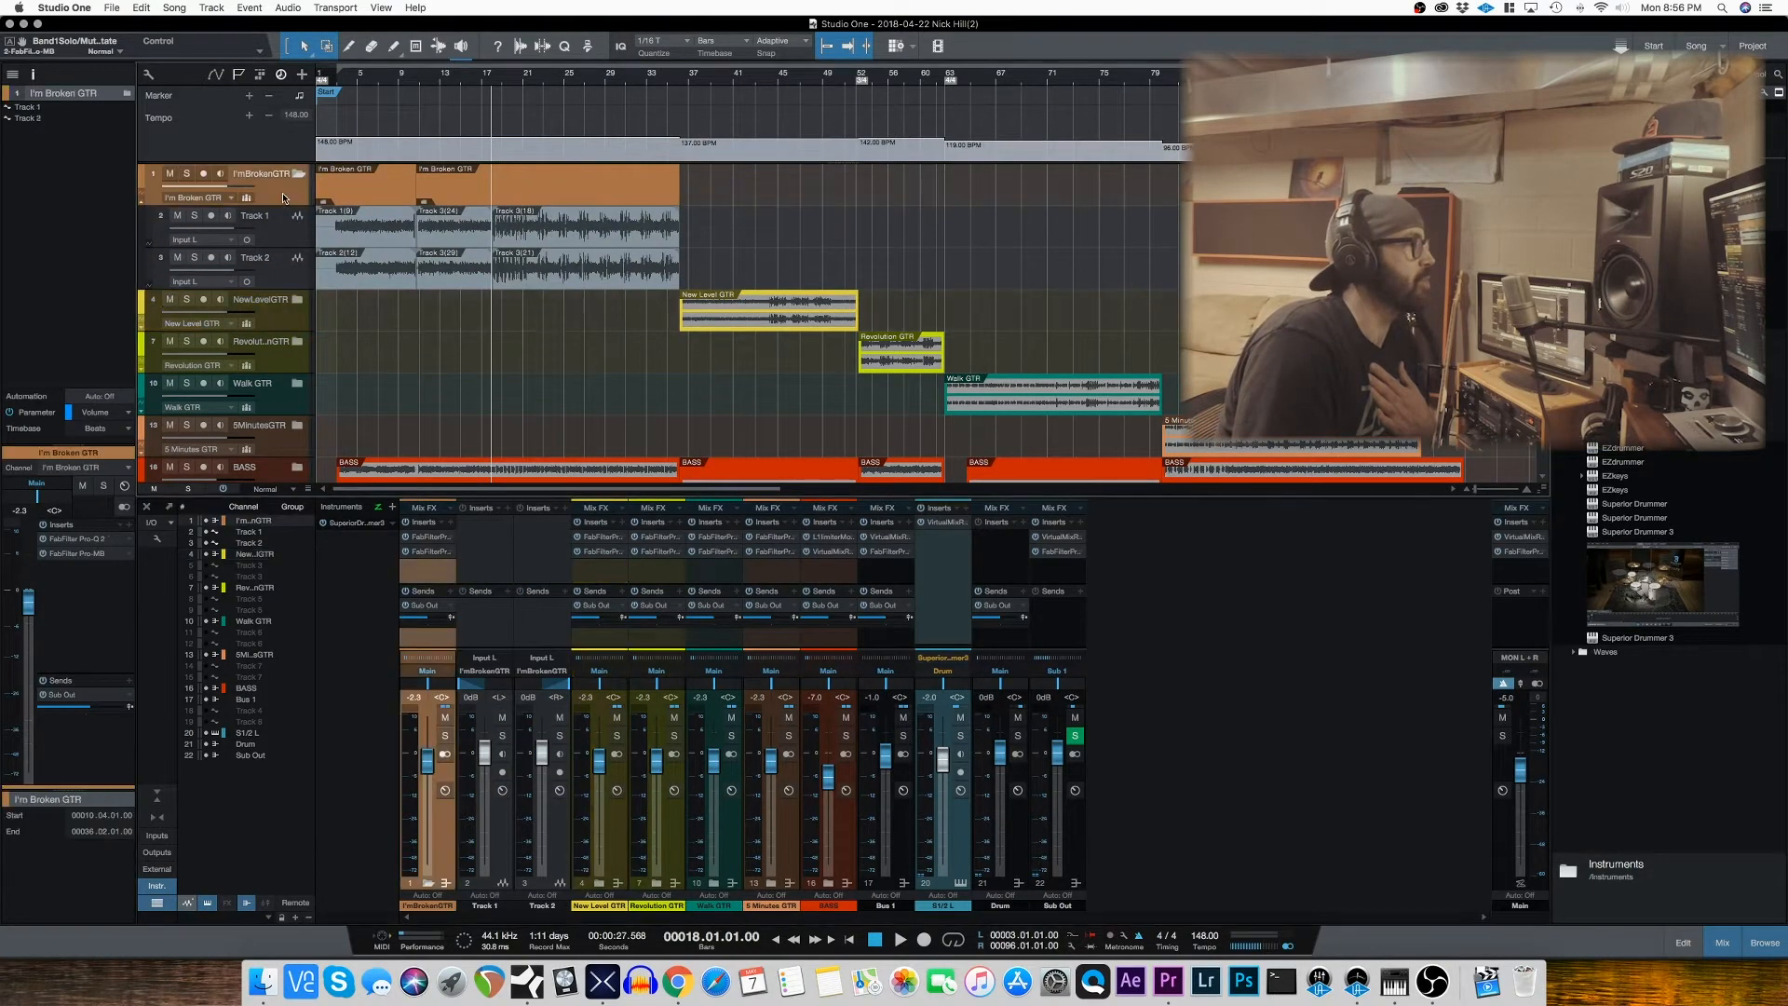
{"action": "left_click", "coordinate": [297, 300]}
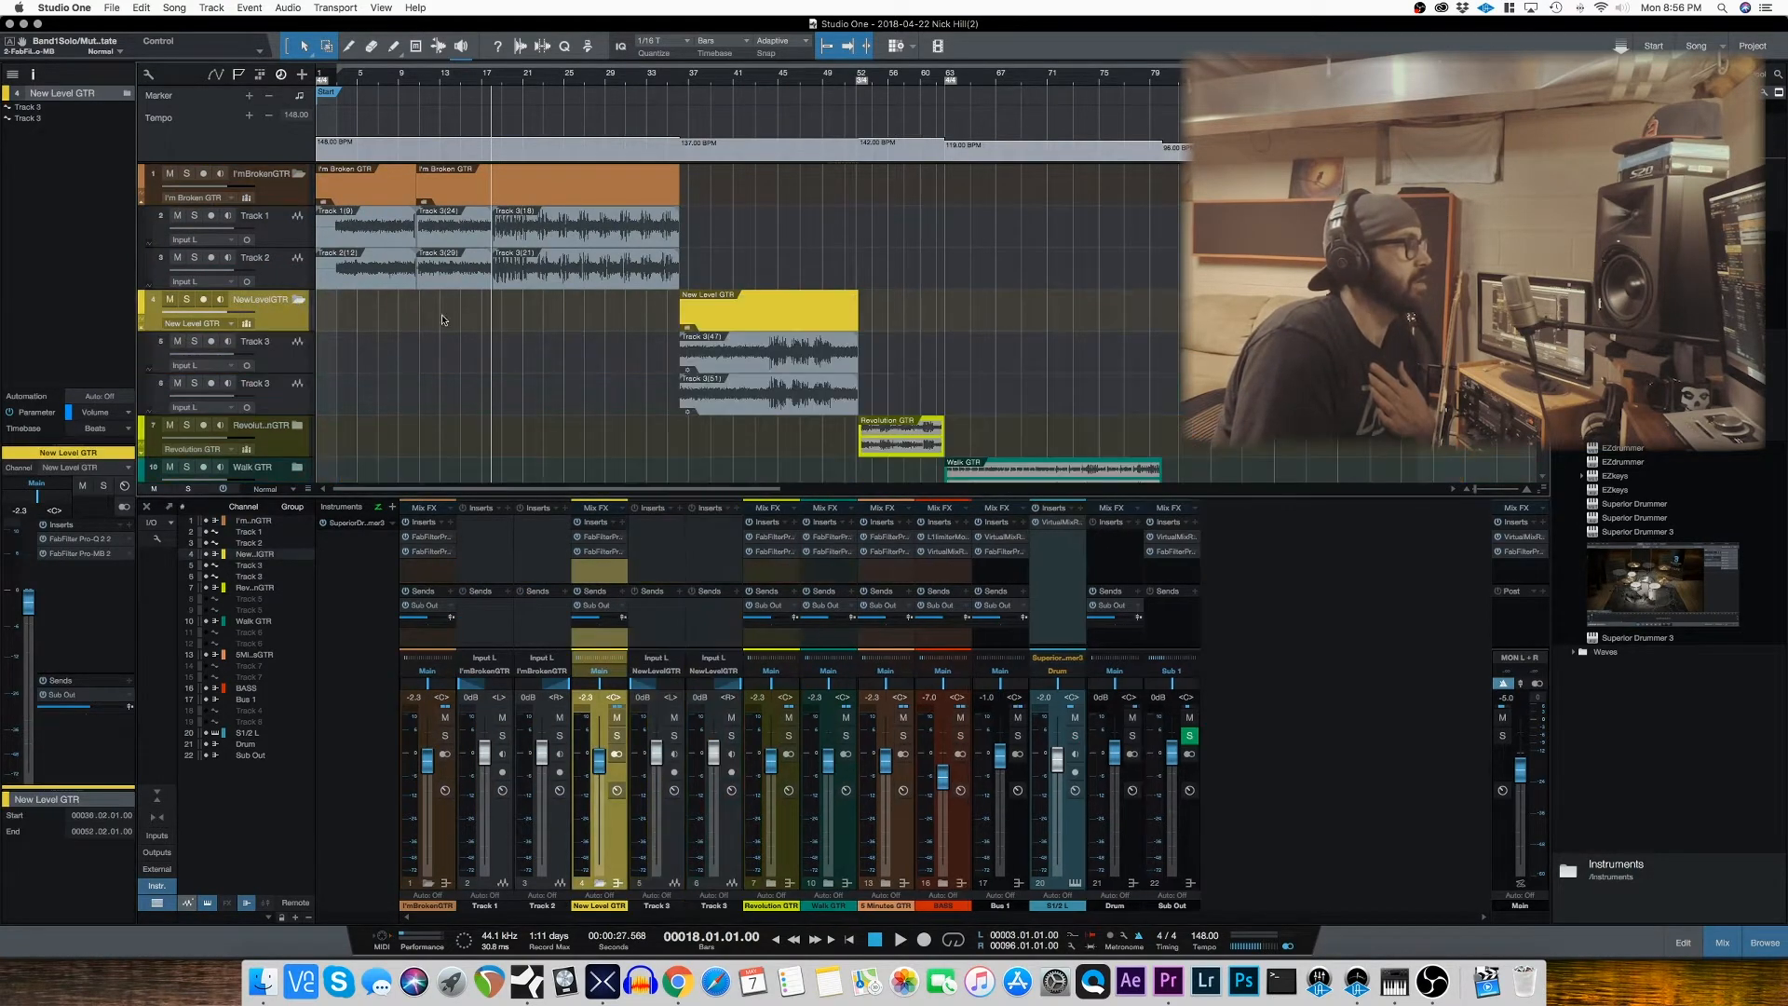
{"action": "scroll", "coordinate": [442, 319], "scroll_direction": "down", "scroll_amount": 3}
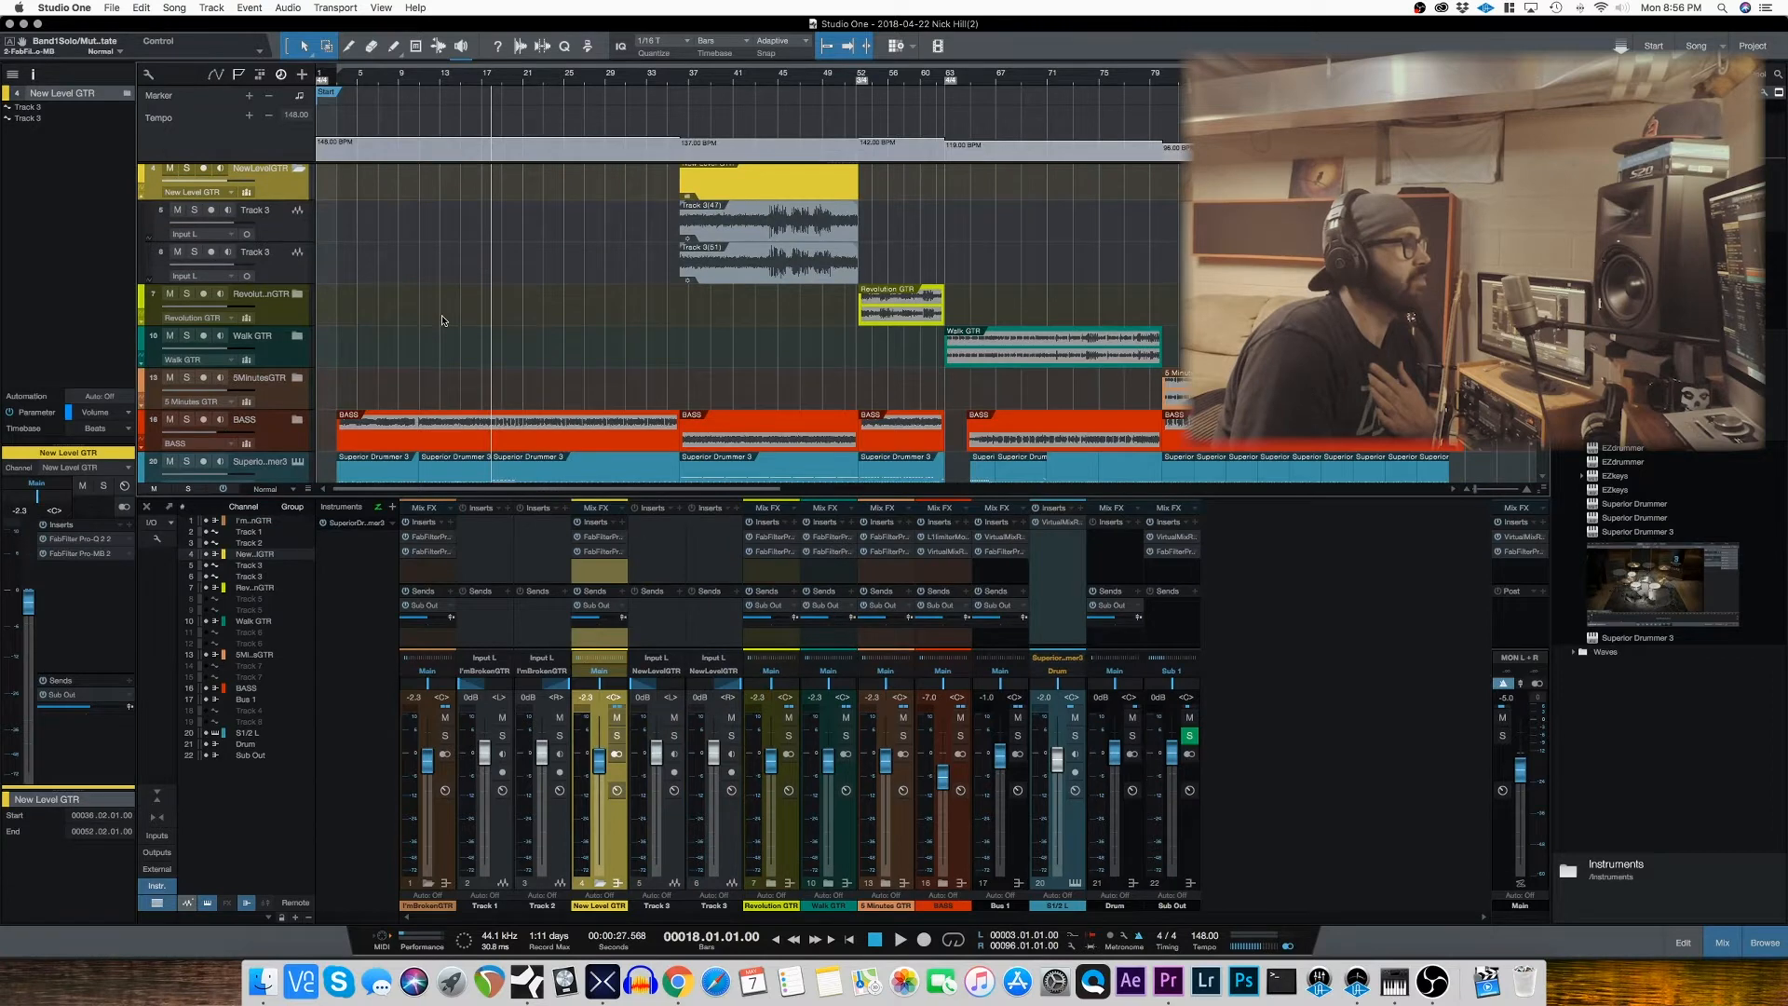
{"action": "left_click", "coordinate": [601, 545]}
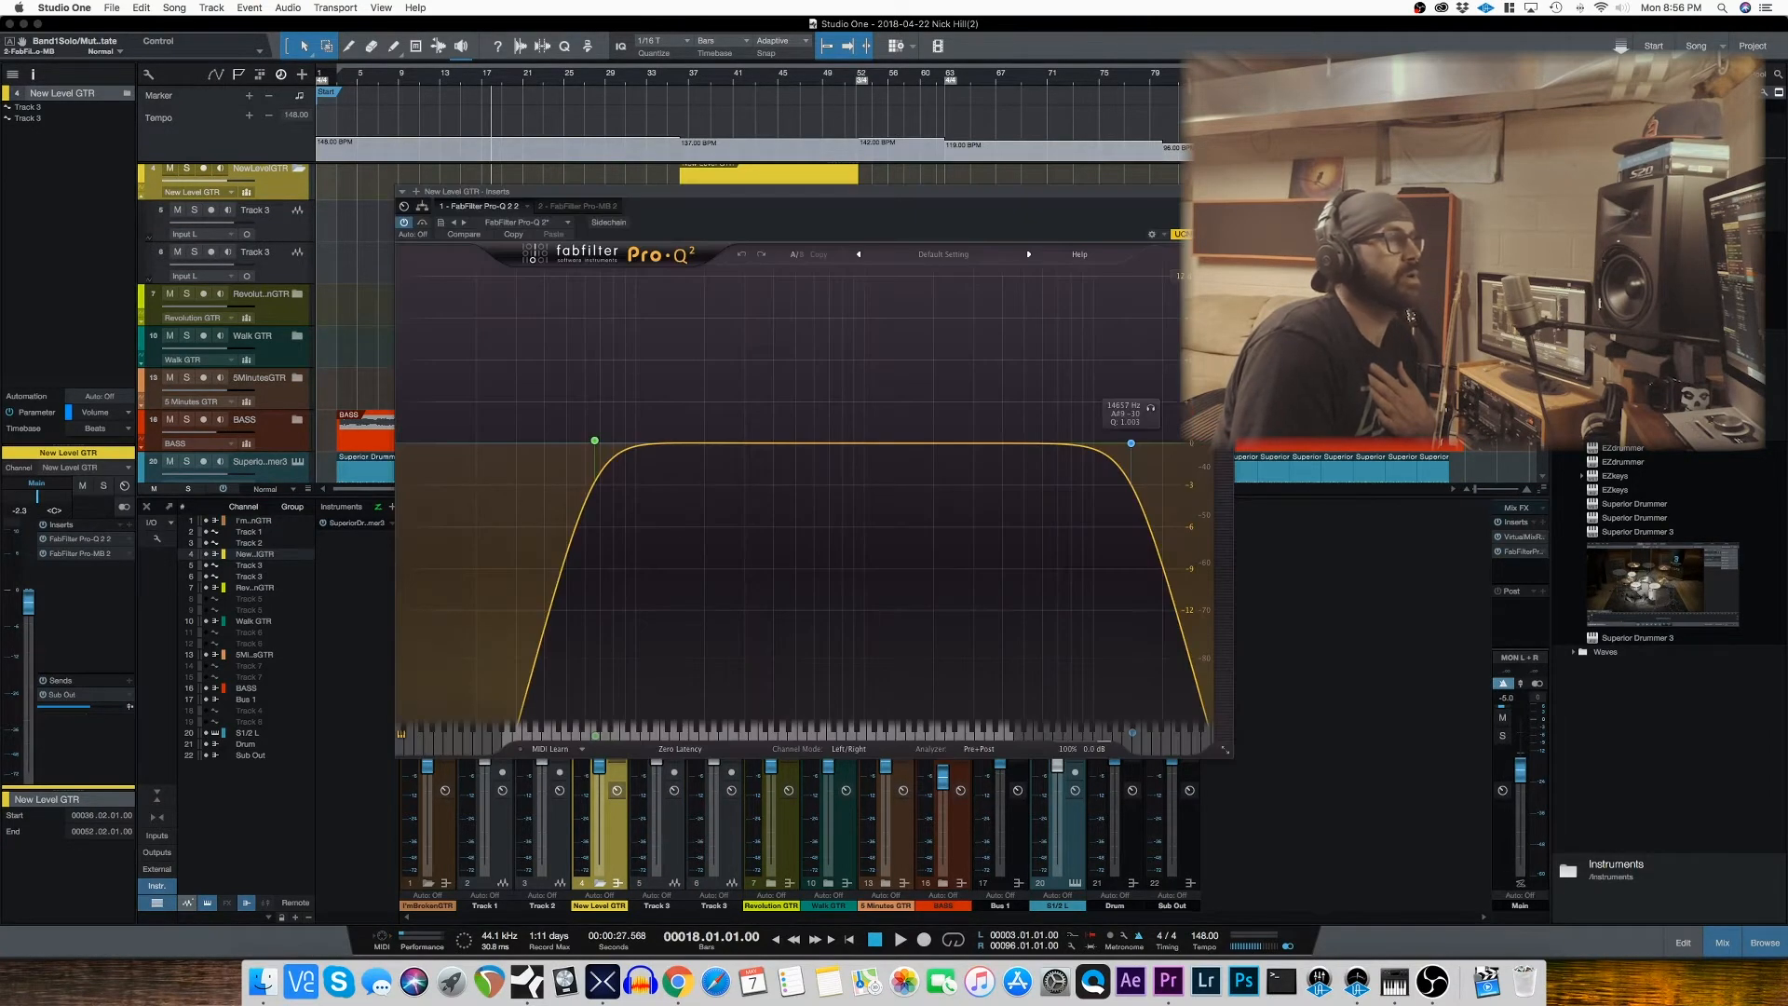
Step: Close the Pro-Q 2 window, expand the Revolution GTR folder and play it soloed from bar 52
{"action": "left_click", "coordinate": [1226, 192]}
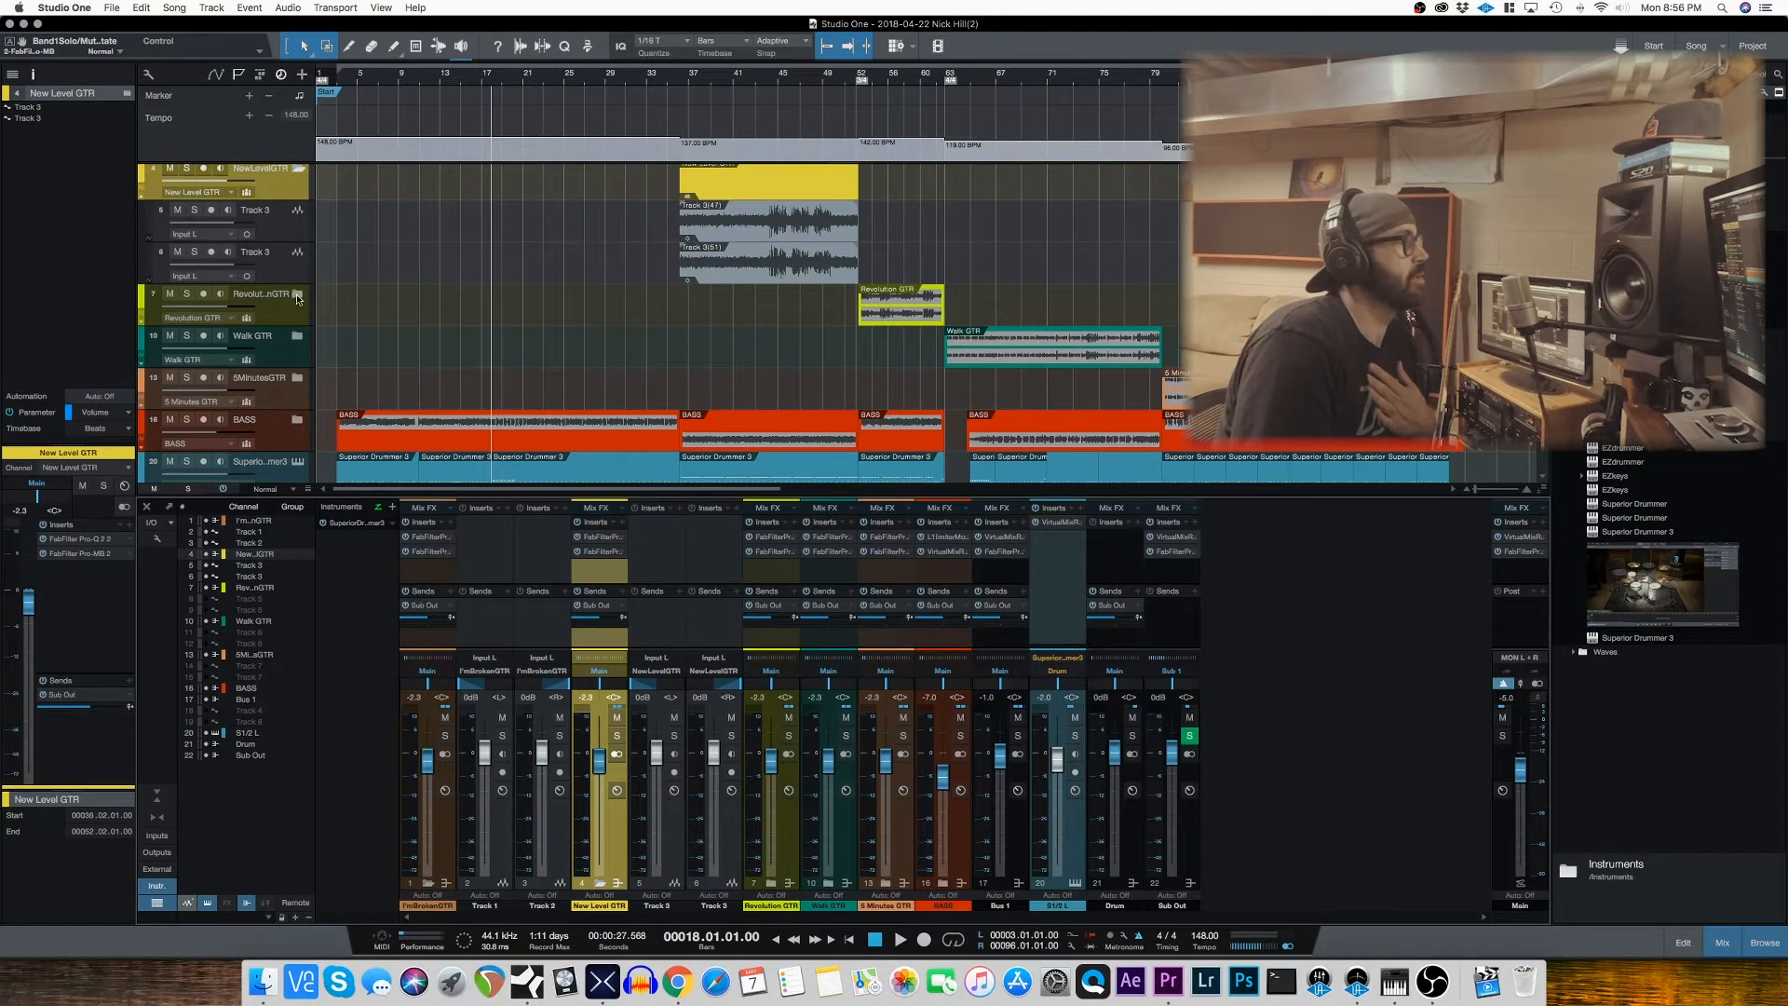
{"action": "left_click", "coordinate": [298, 296]}
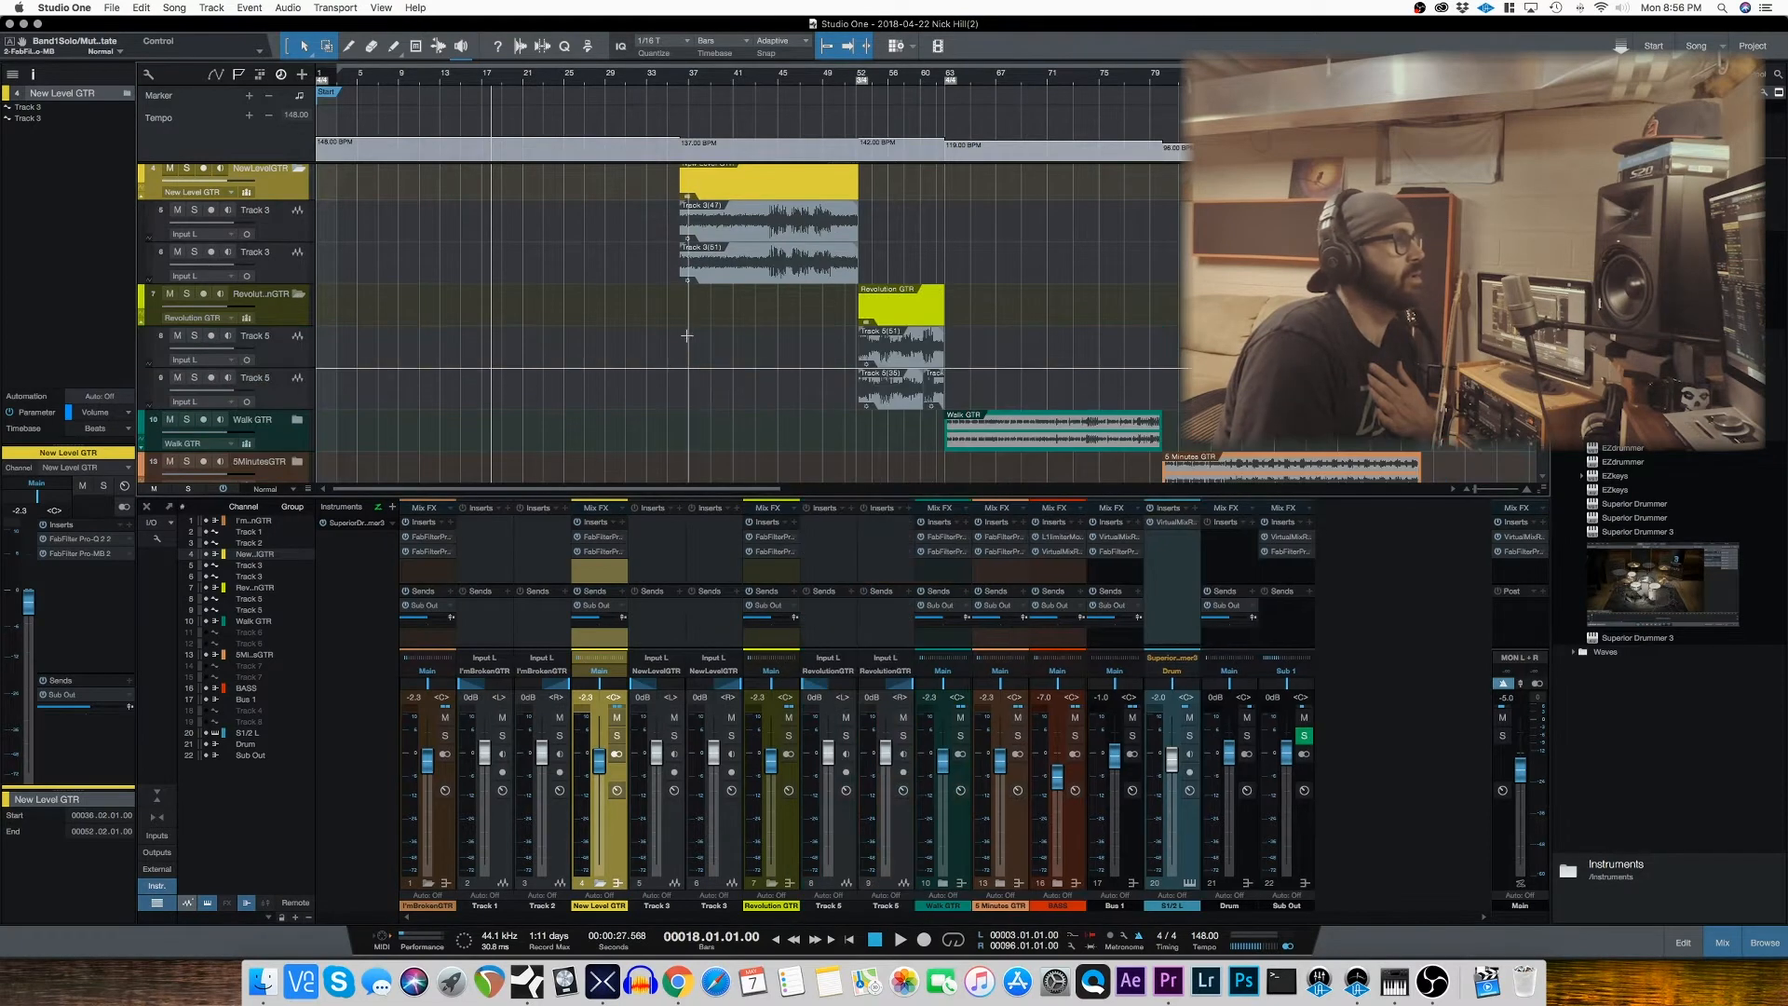
{"action": "left_click", "coordinate": [856, 79]}
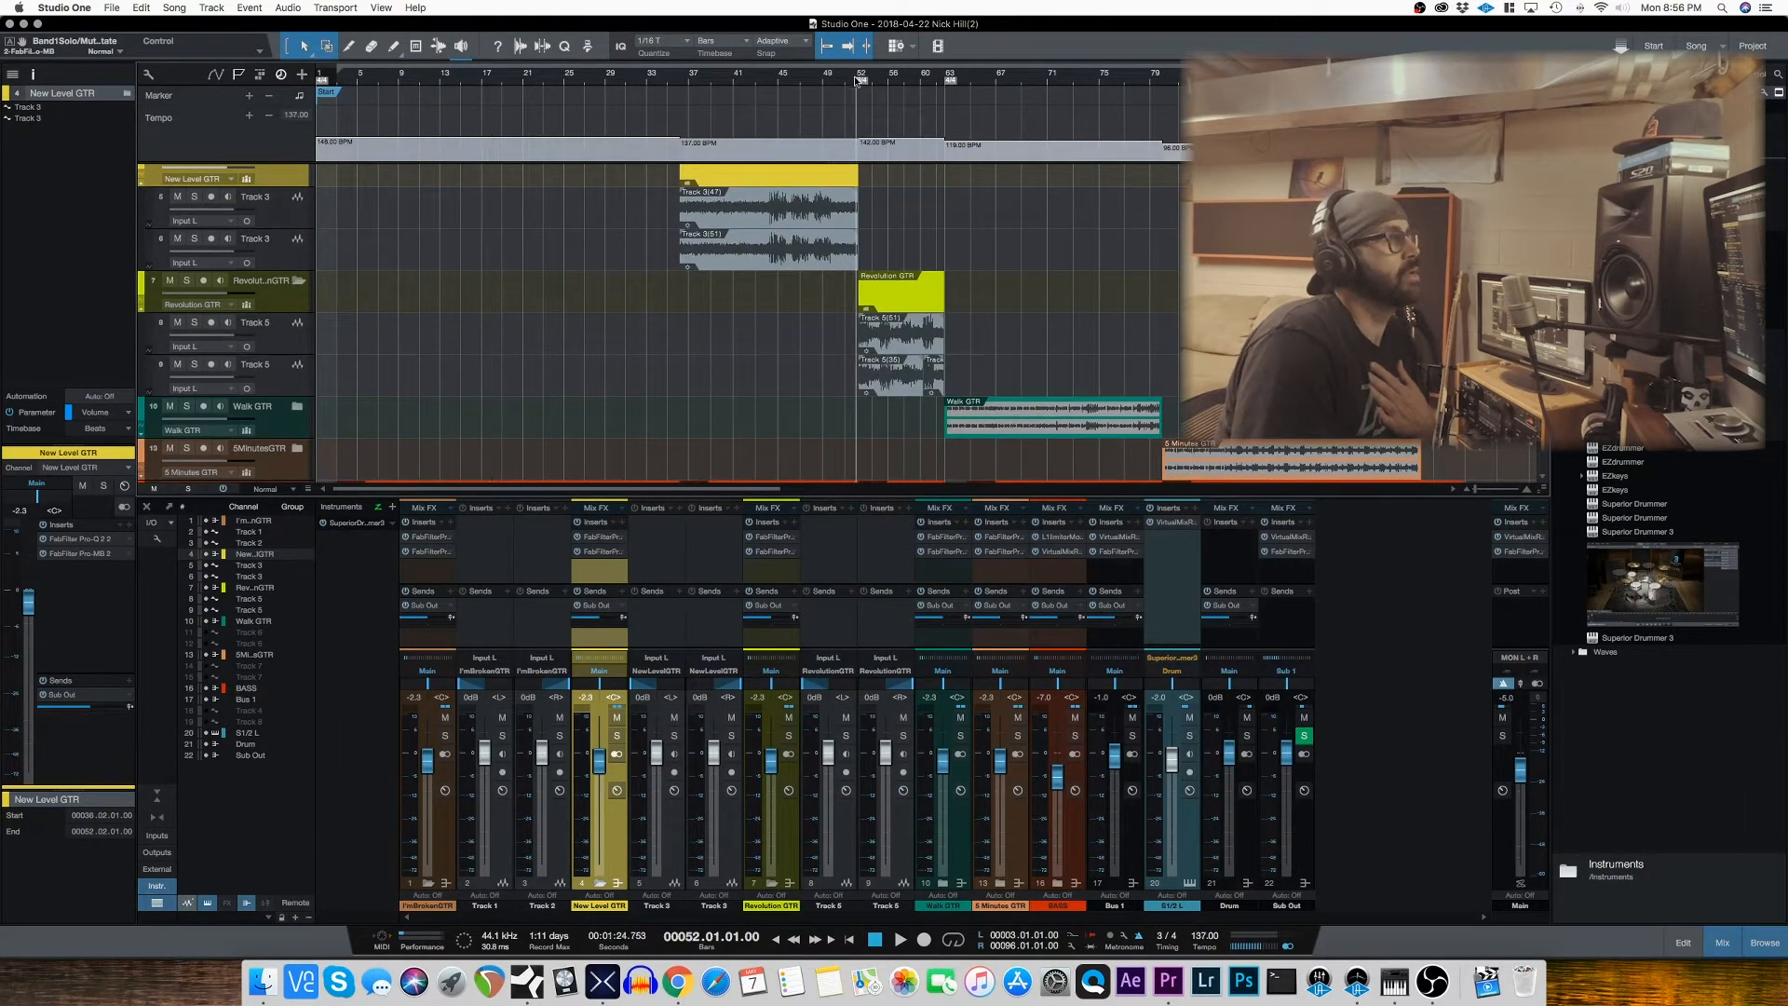
{"action": "left_click", "coordinate": [187, 281]}
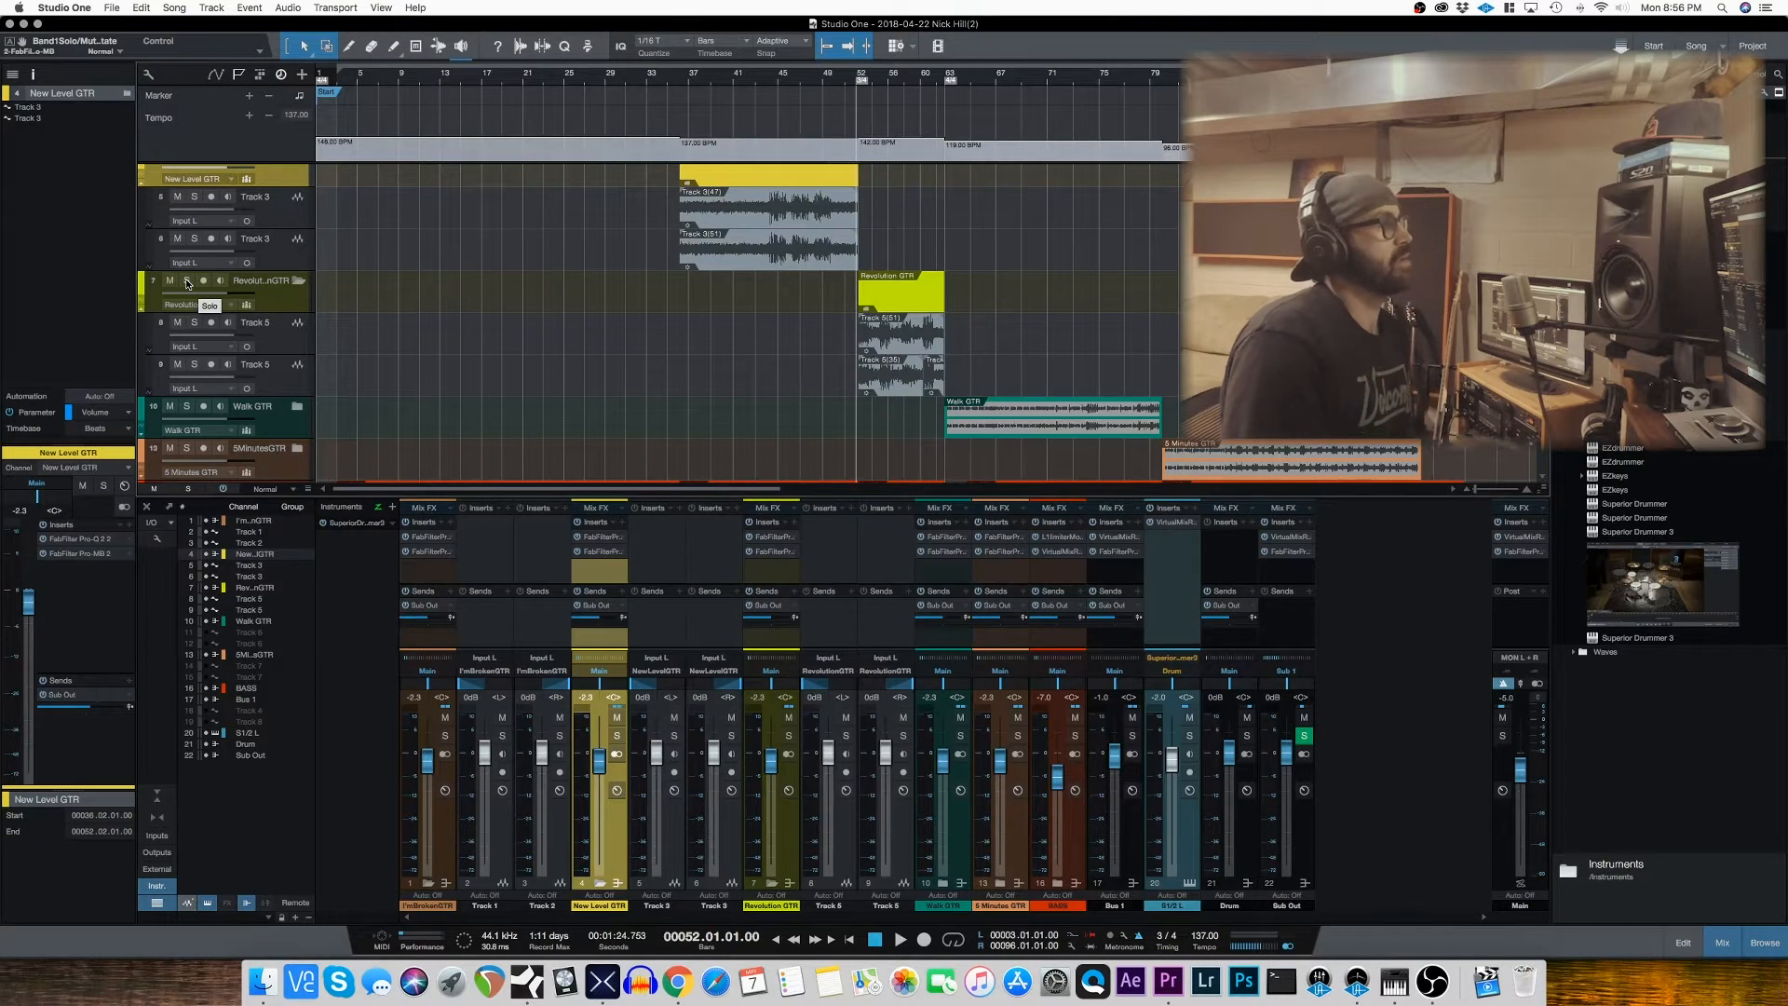
{"action": "key", "text": "space"}
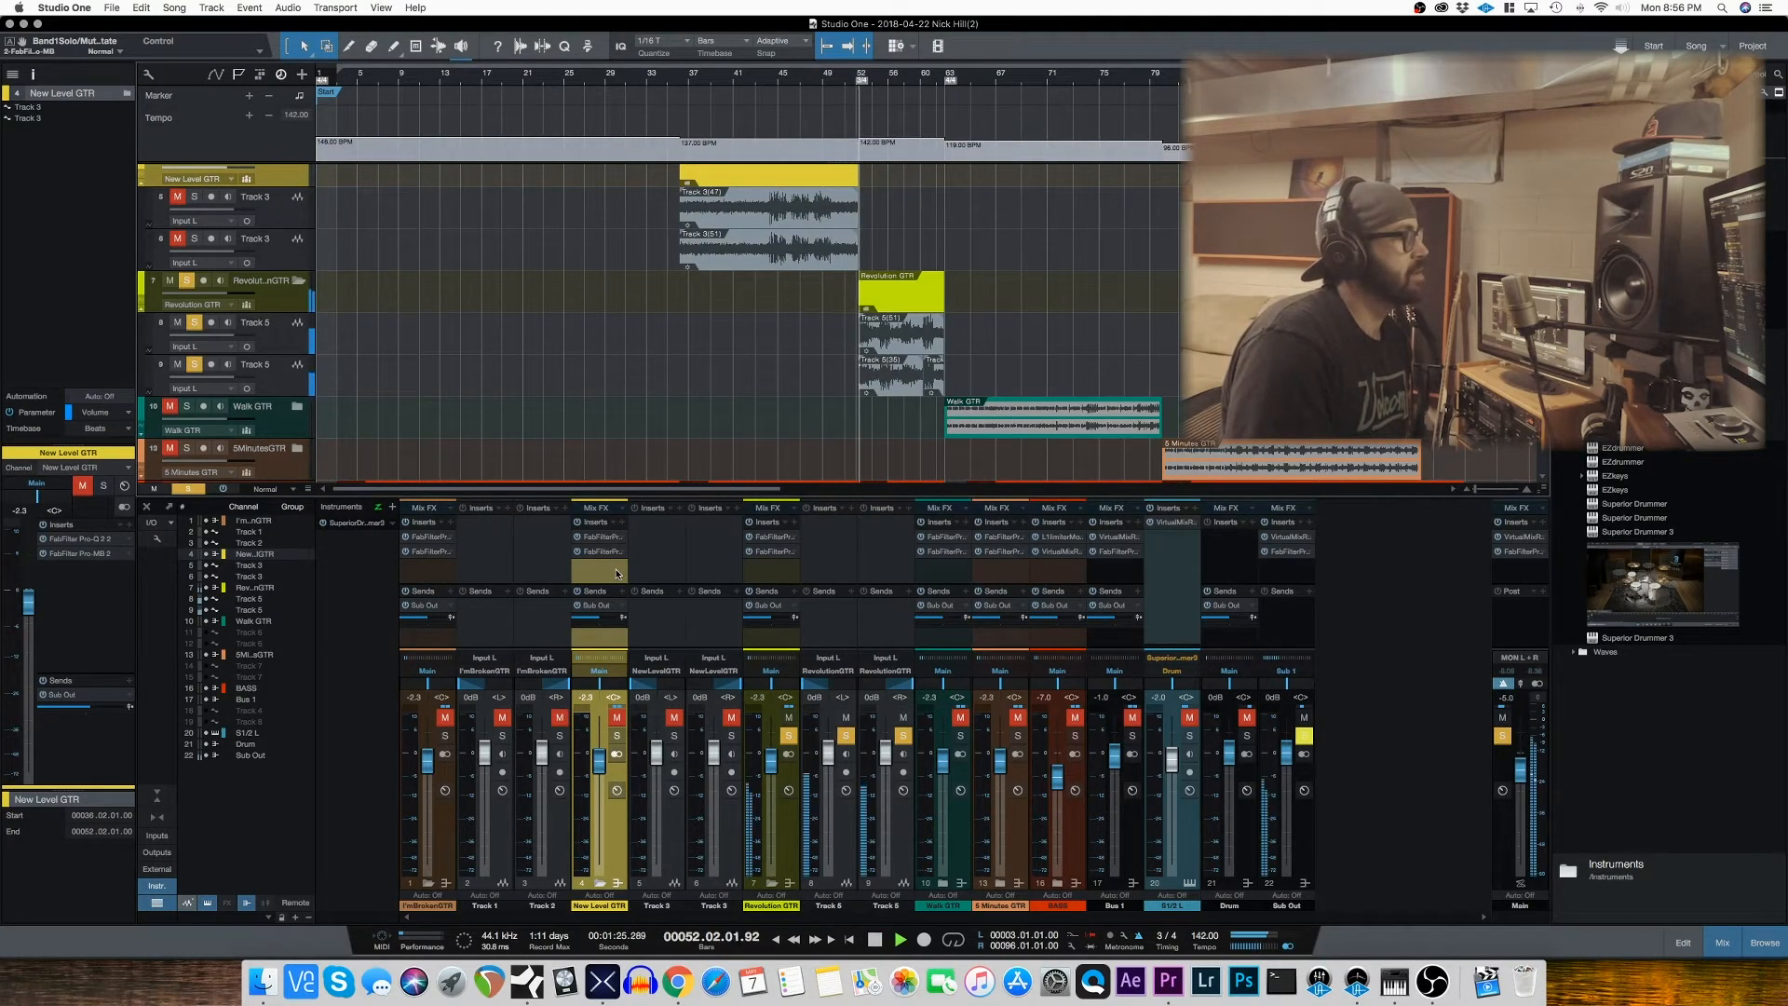
Step: Open the Pro-MB insert on Revolution GTR, compare it bypassed and active, and audition its low band on its own
{"action": "left_click", "coordinate": [771, 557]}
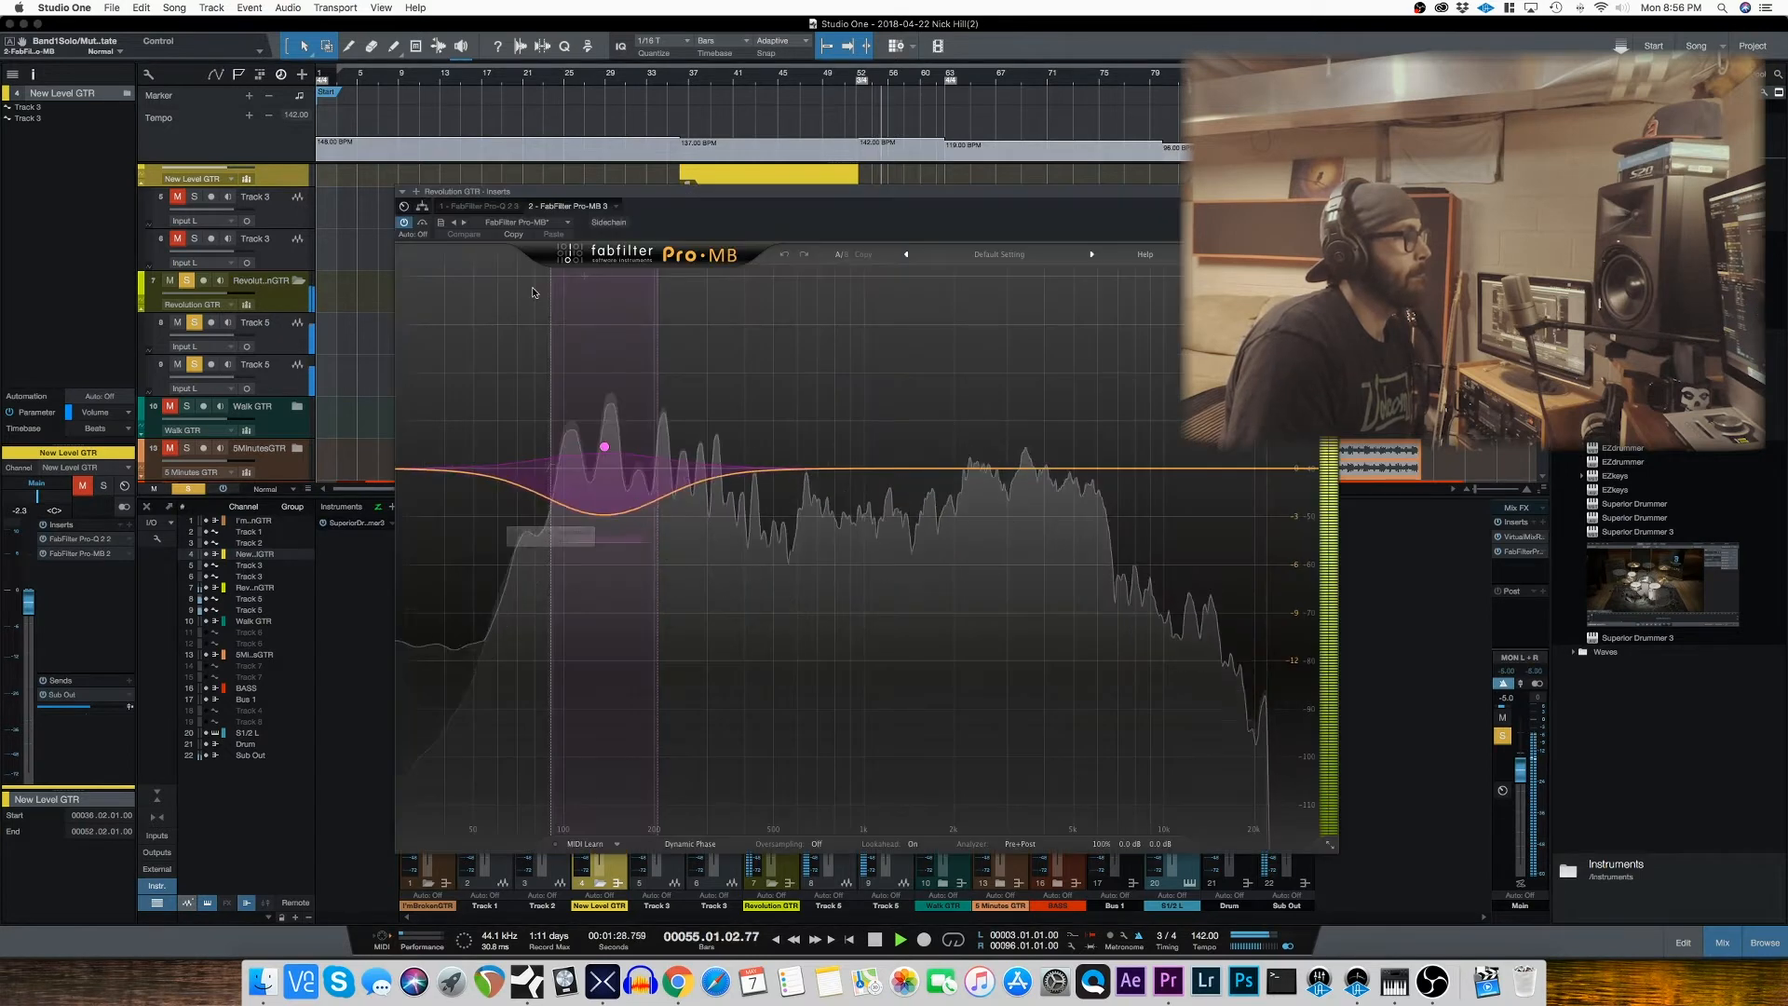
{"action": "left_click", "coordinate": [404, 224]}
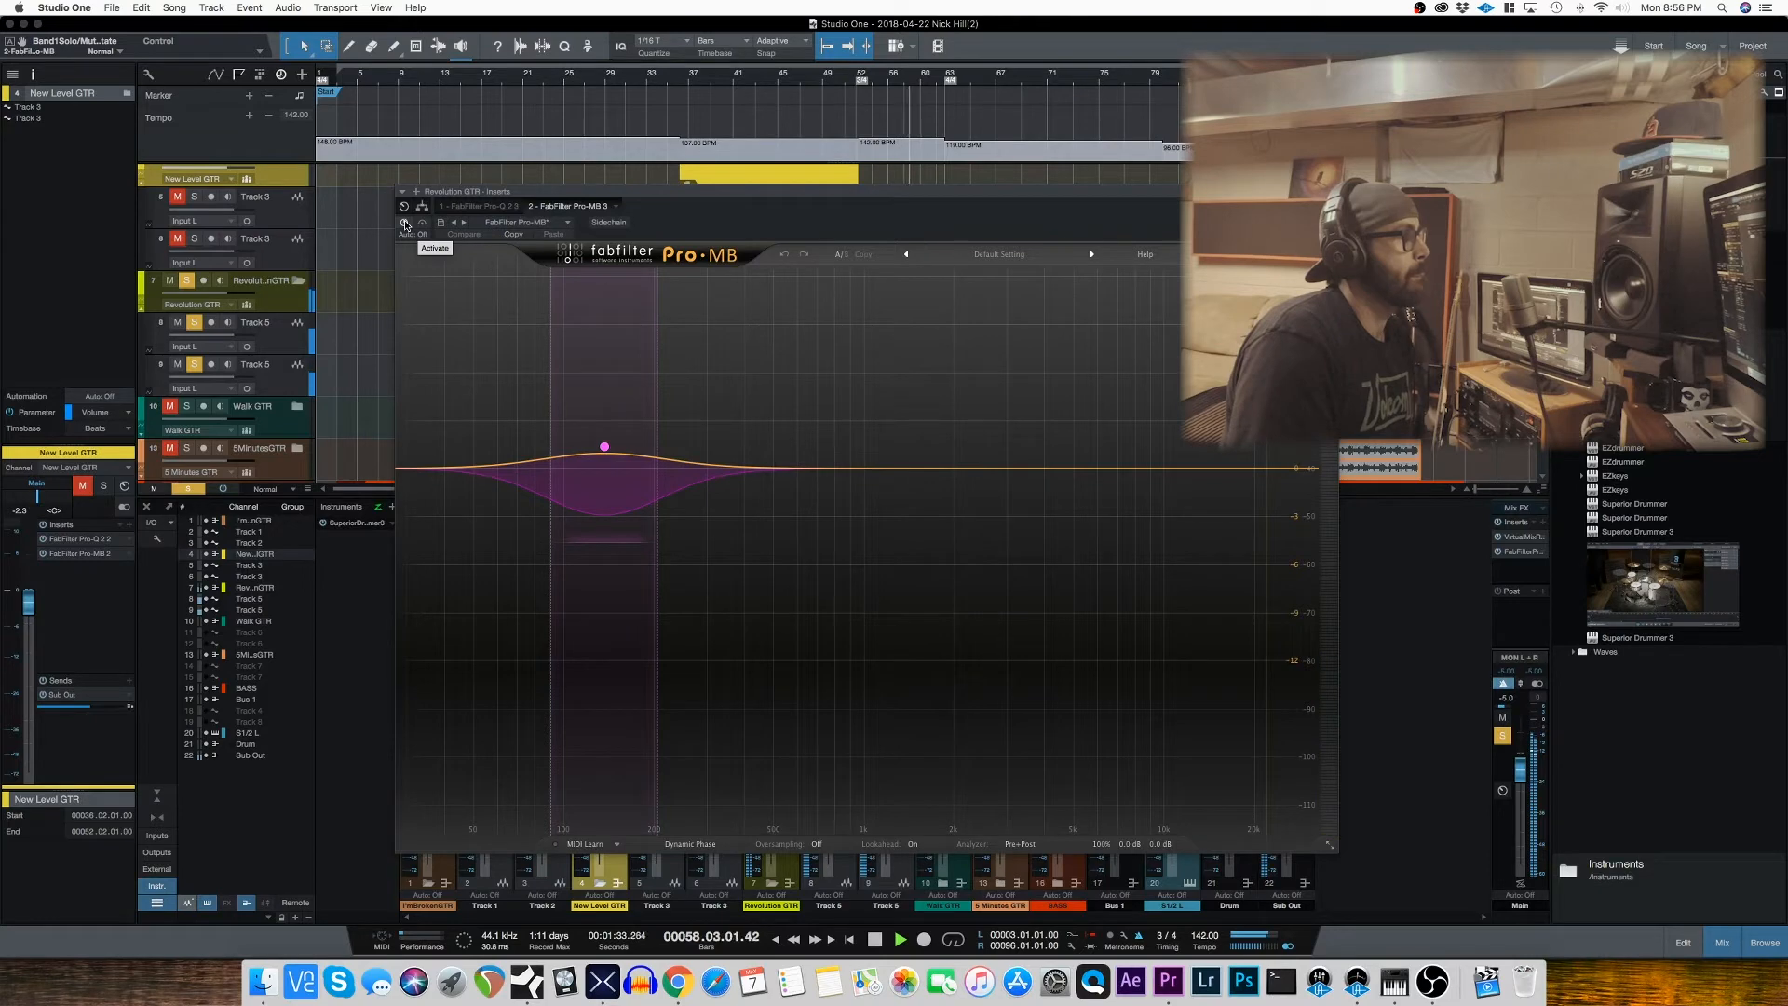
{"action": "left_click", "coordinate": [404, 224]}
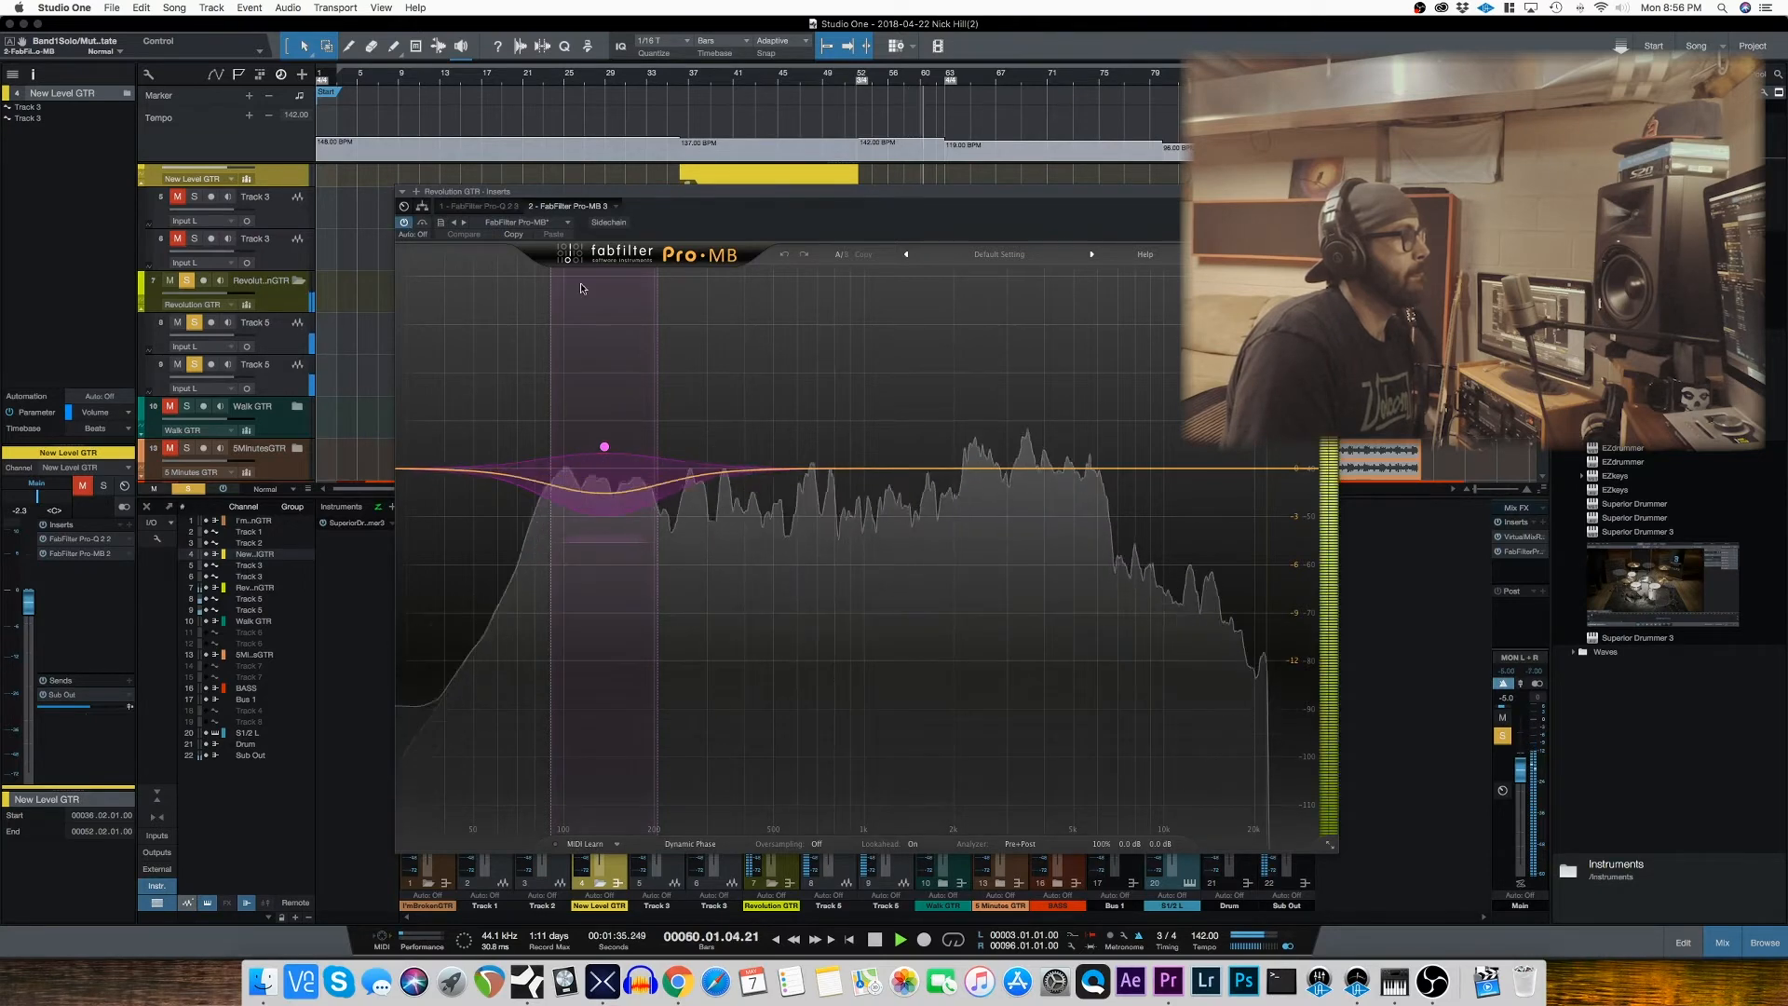
{"action": "left_click", "coordinate": [564, 280]}
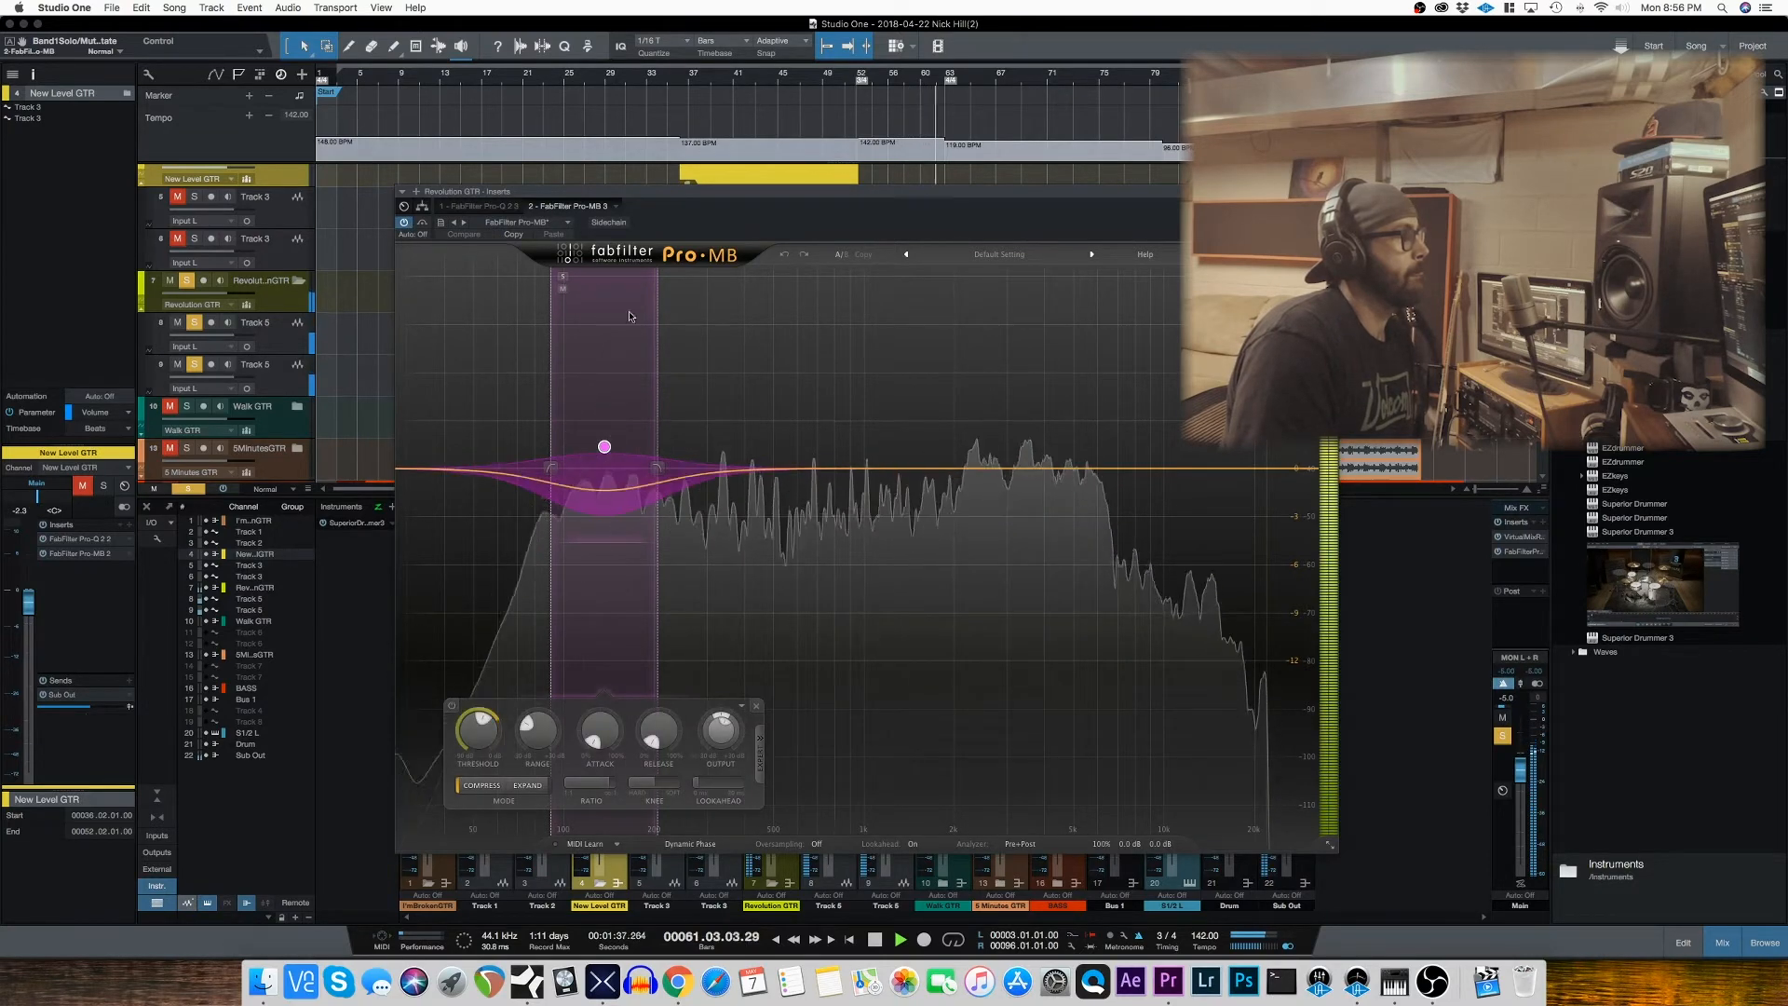
Step: Unsolo the Revolution GTR track, close its Pro-MB window and stop playback after hearing the full mix
{"action": "left_click", "coordinate": [186, 280]}
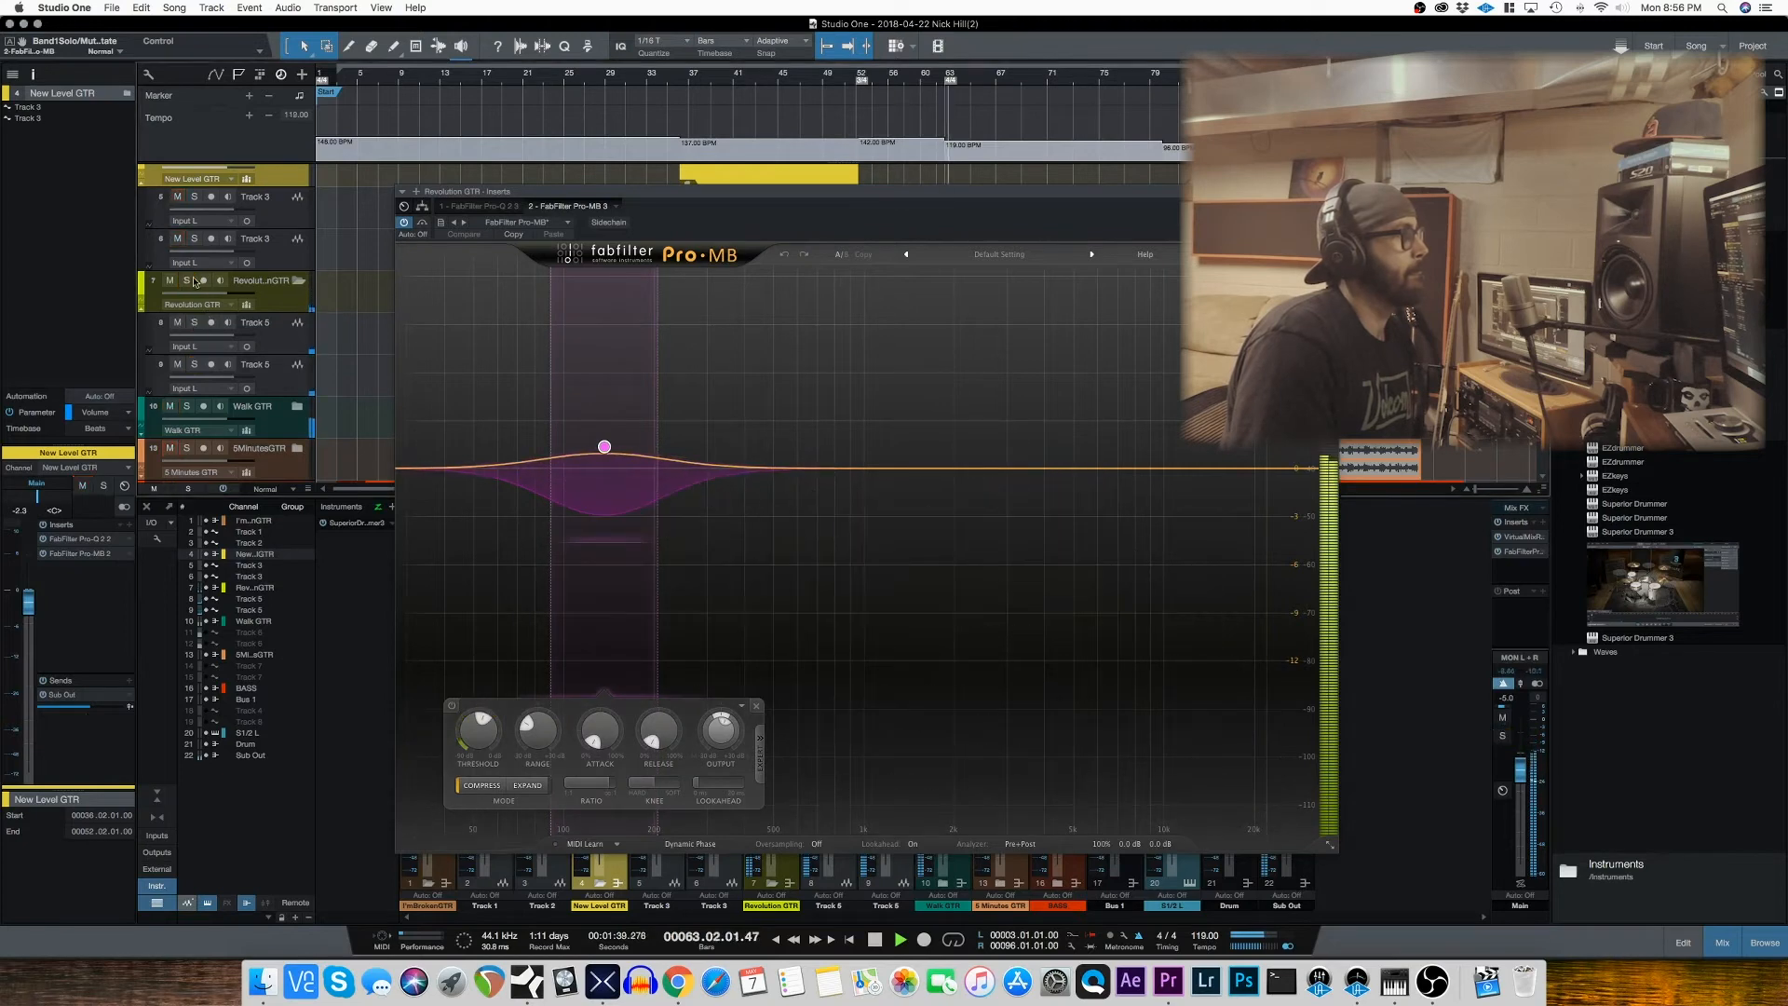
{"action": "left_click", "coordinate": [1330, 192]}
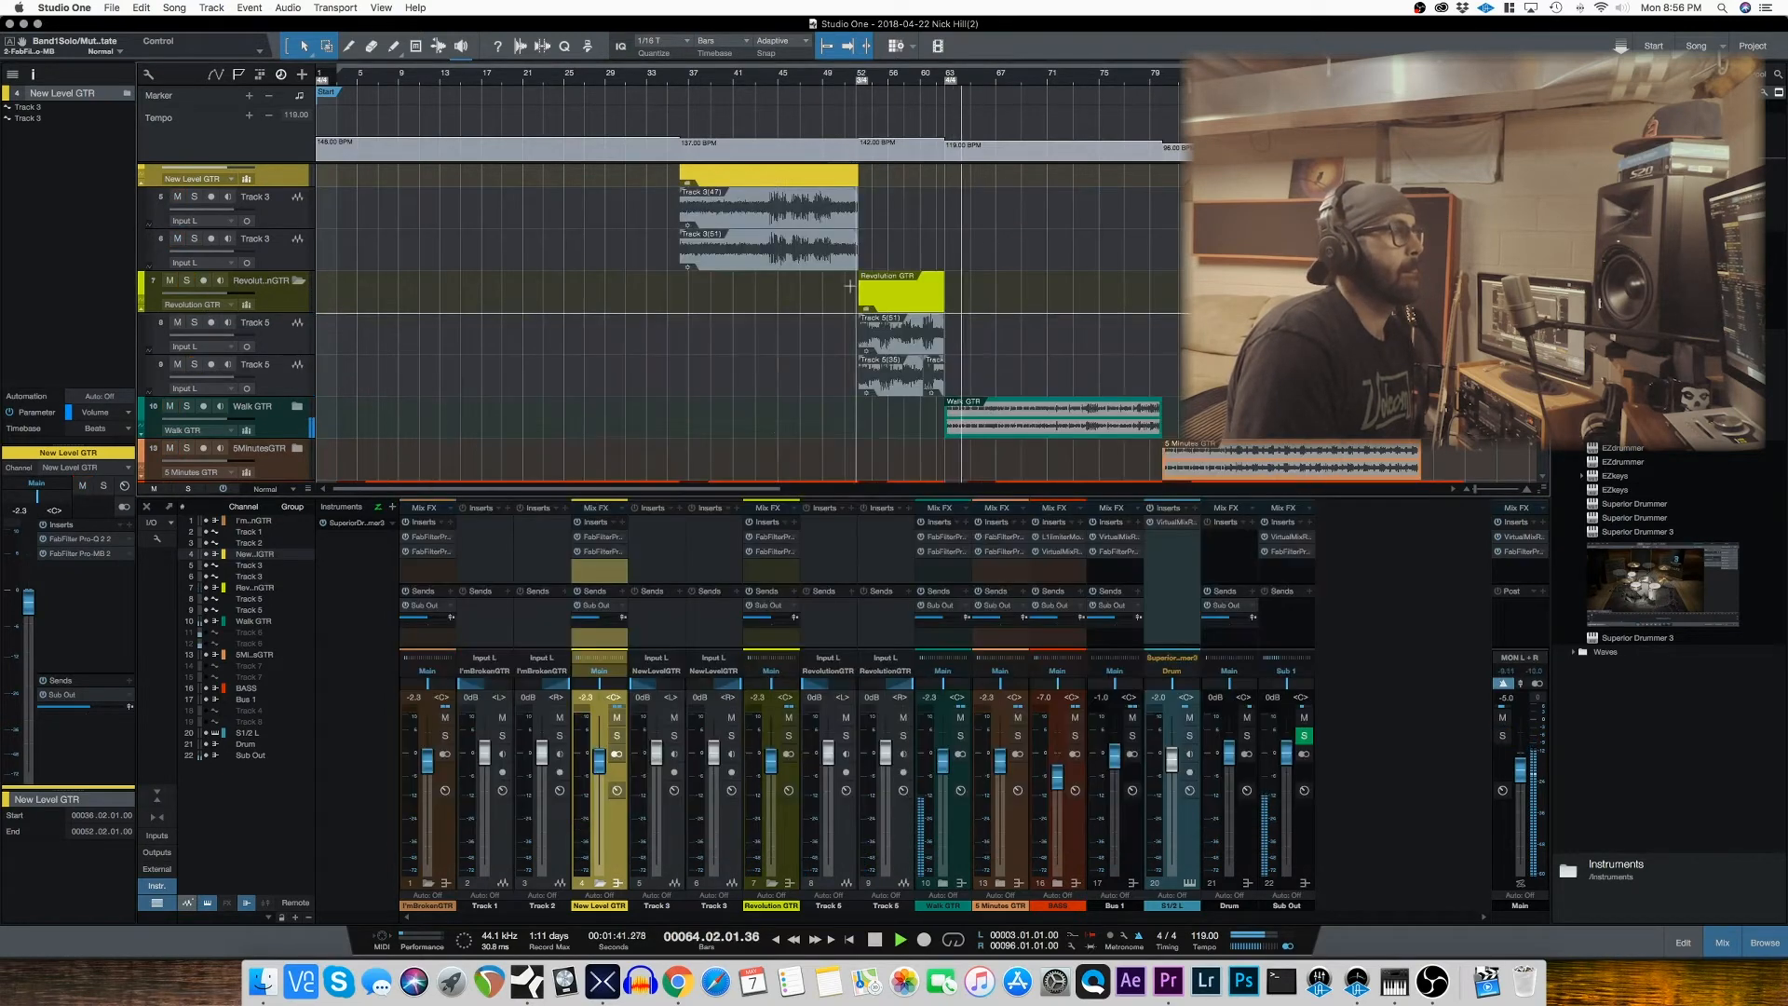
{"action": "scroll", "coordinate": [876, 345], "scroll_direction": "down", "scroll_amount": 1}
{"action": "scroll", "coordinate": [875, 344], "scroll_direction": "down", "scroll_amount": 3}
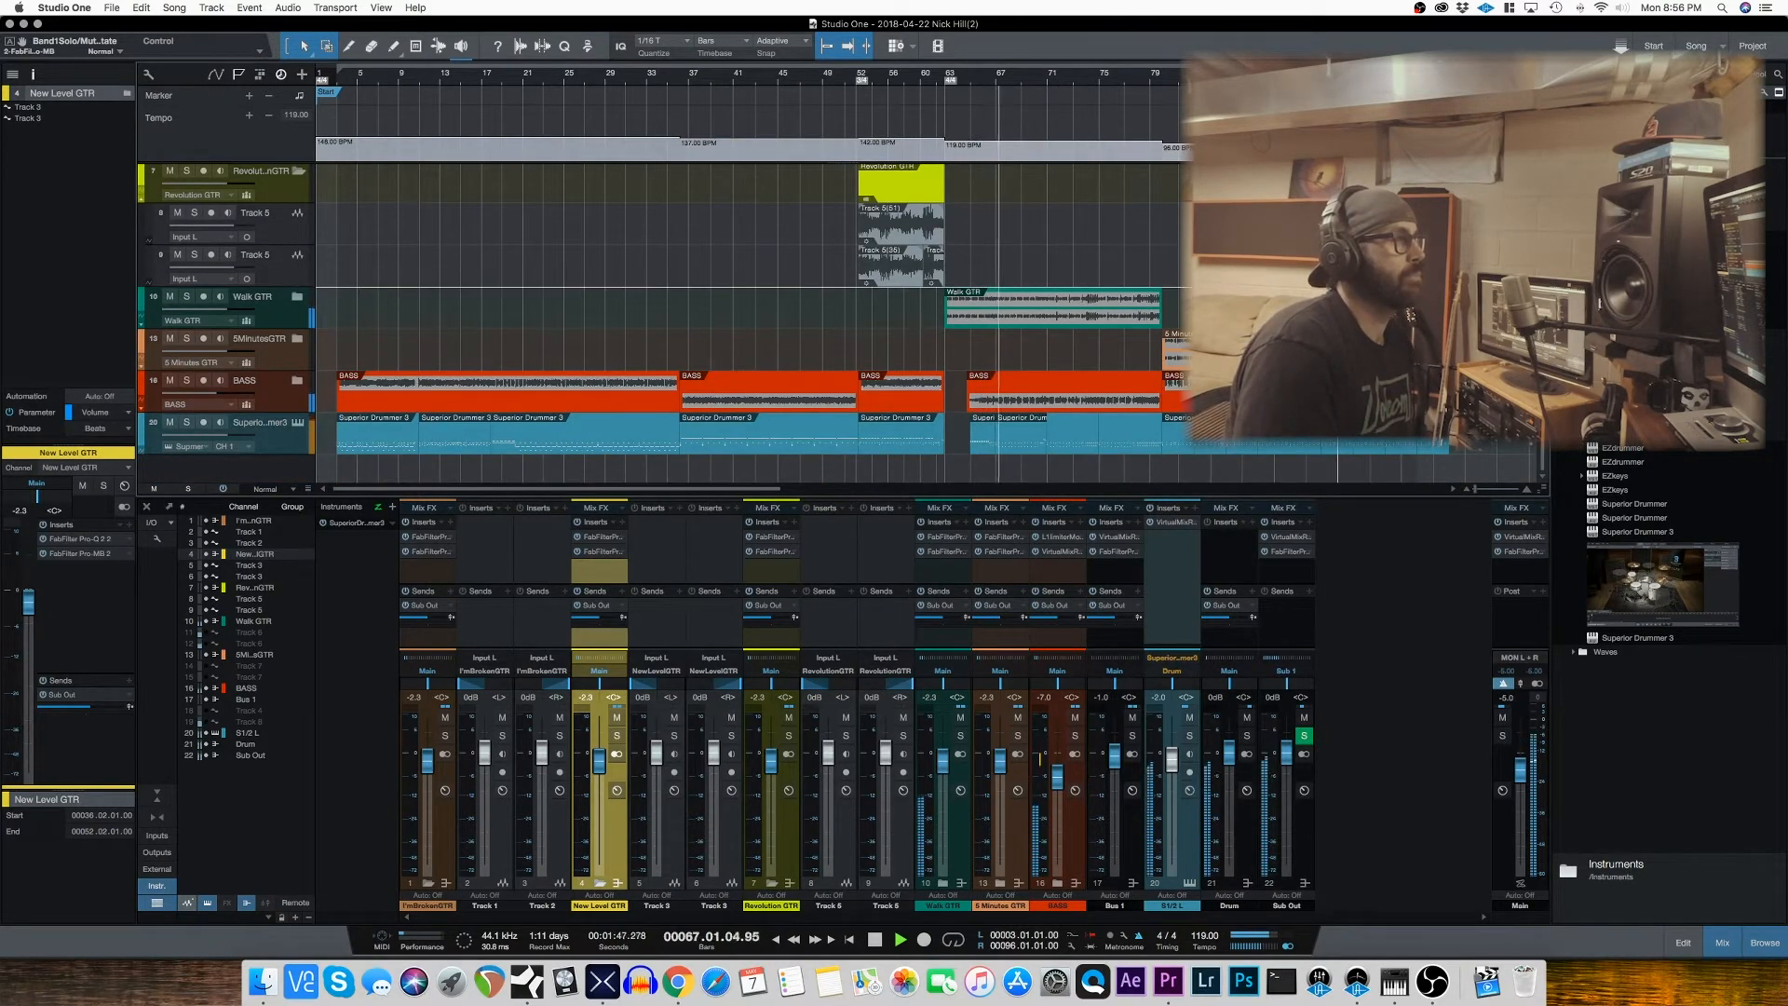
{"action": "key", "text": "space"}
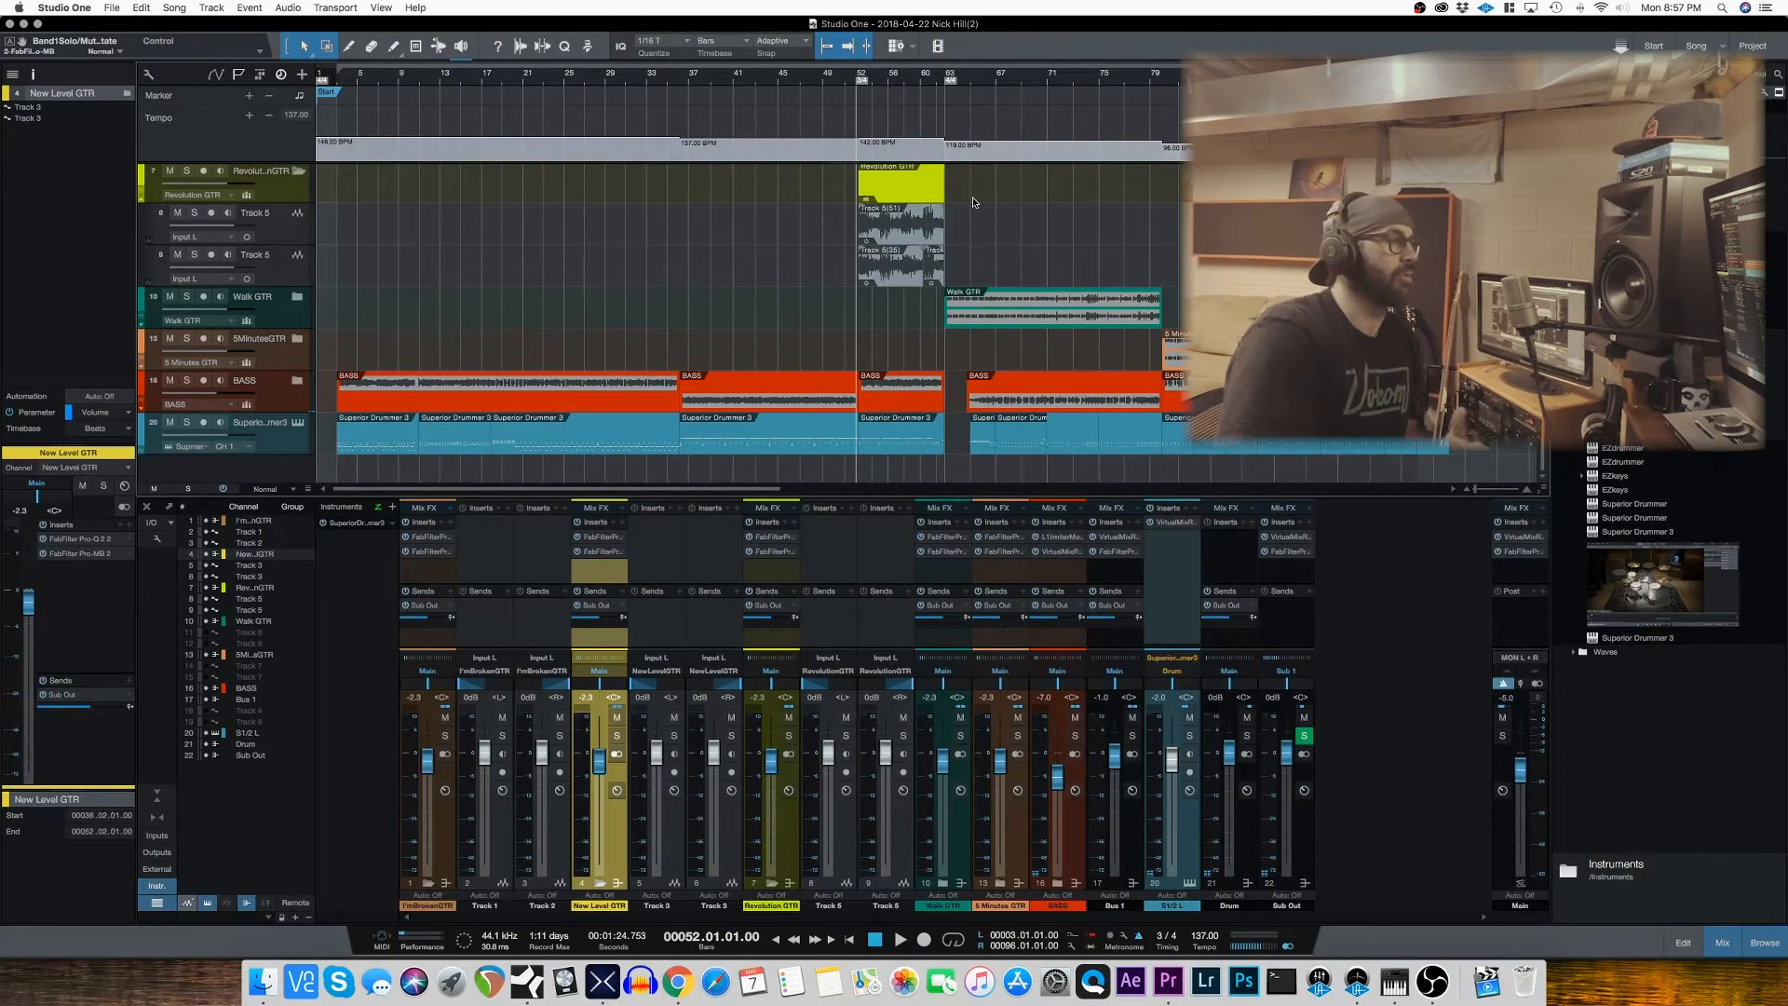
Step: Expand the BASS folder and select Track 4 inside it
{"action": "left_click", "coordinate": [1057, 884]}
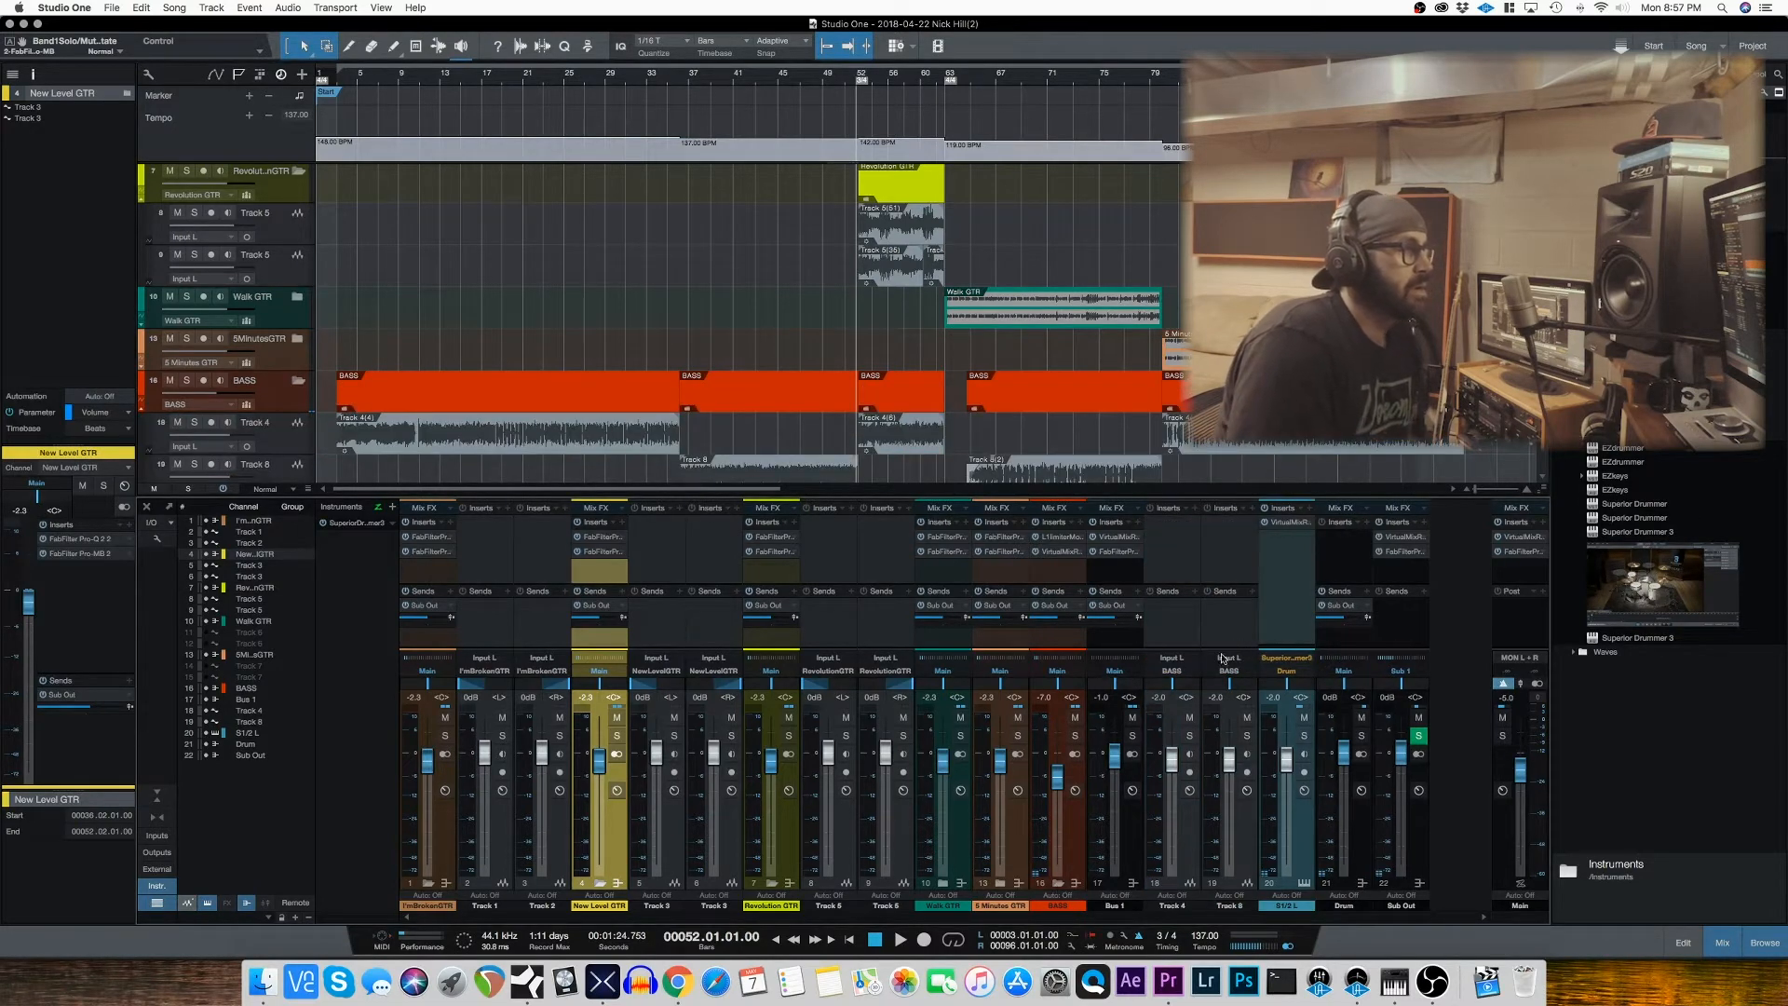
{"action": "scroll", "coordinate": [775, 305], "scroll_direction": "down", "scroll_amount": 3}
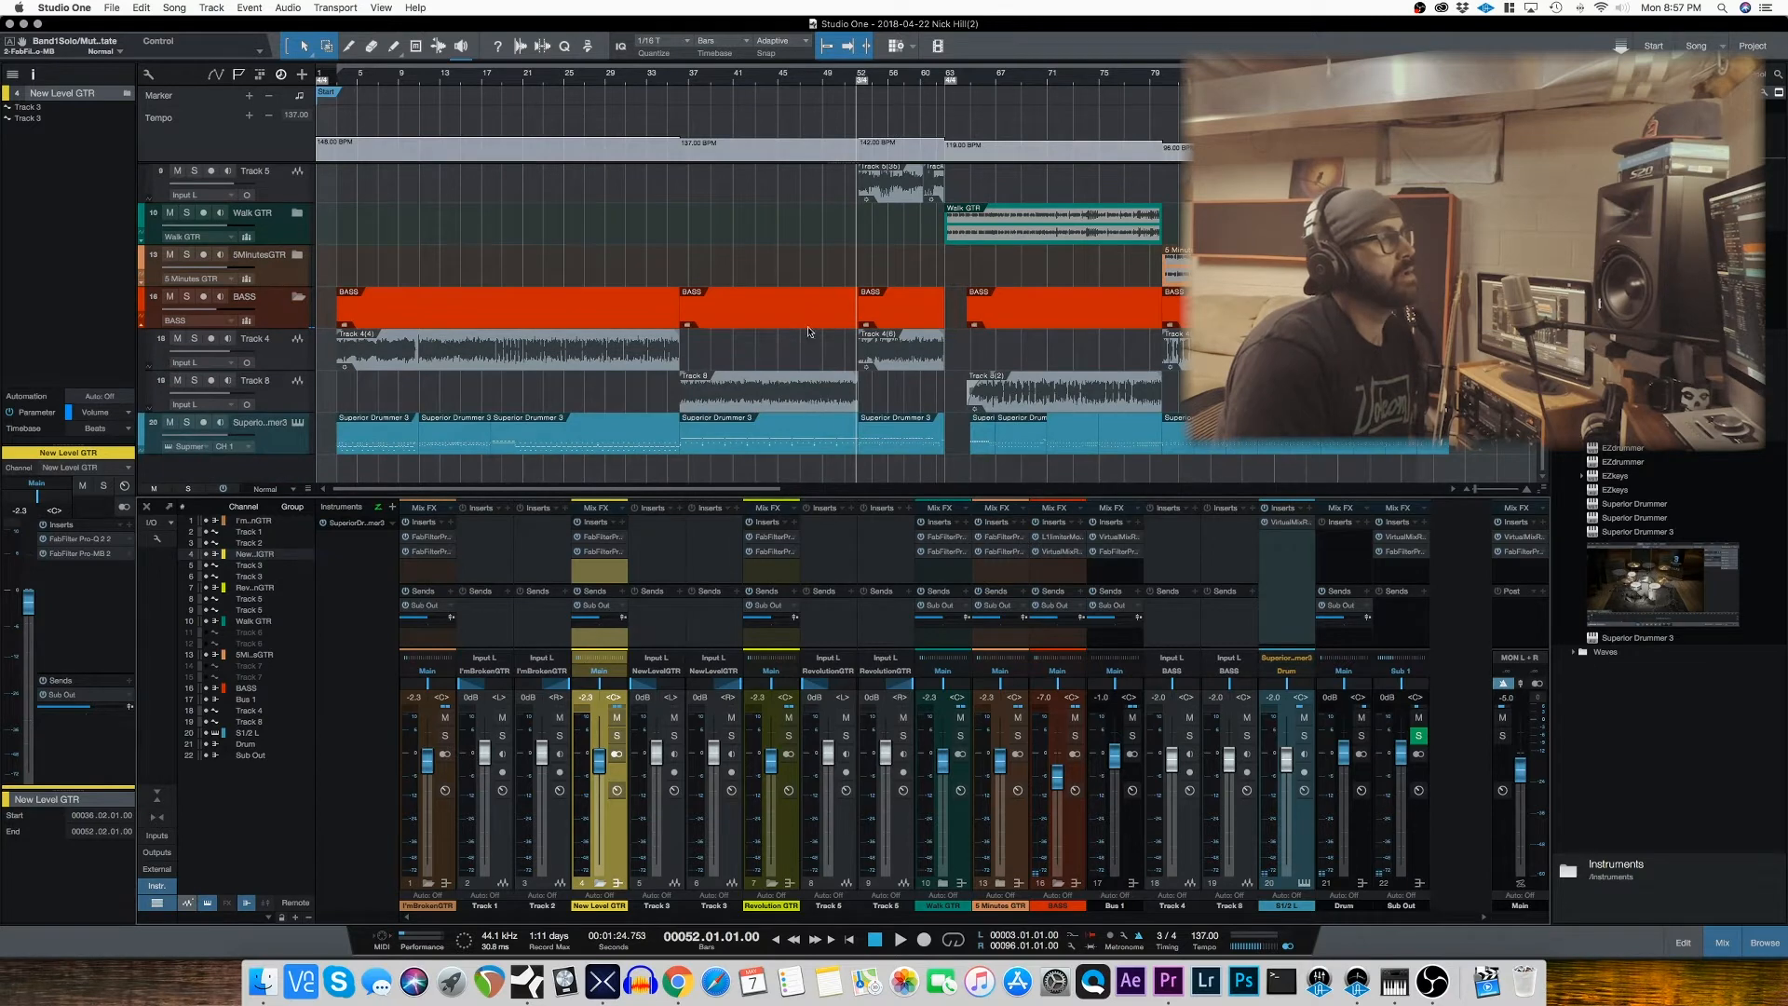
{"action": "left_click", "coordinate": [285, 355]}
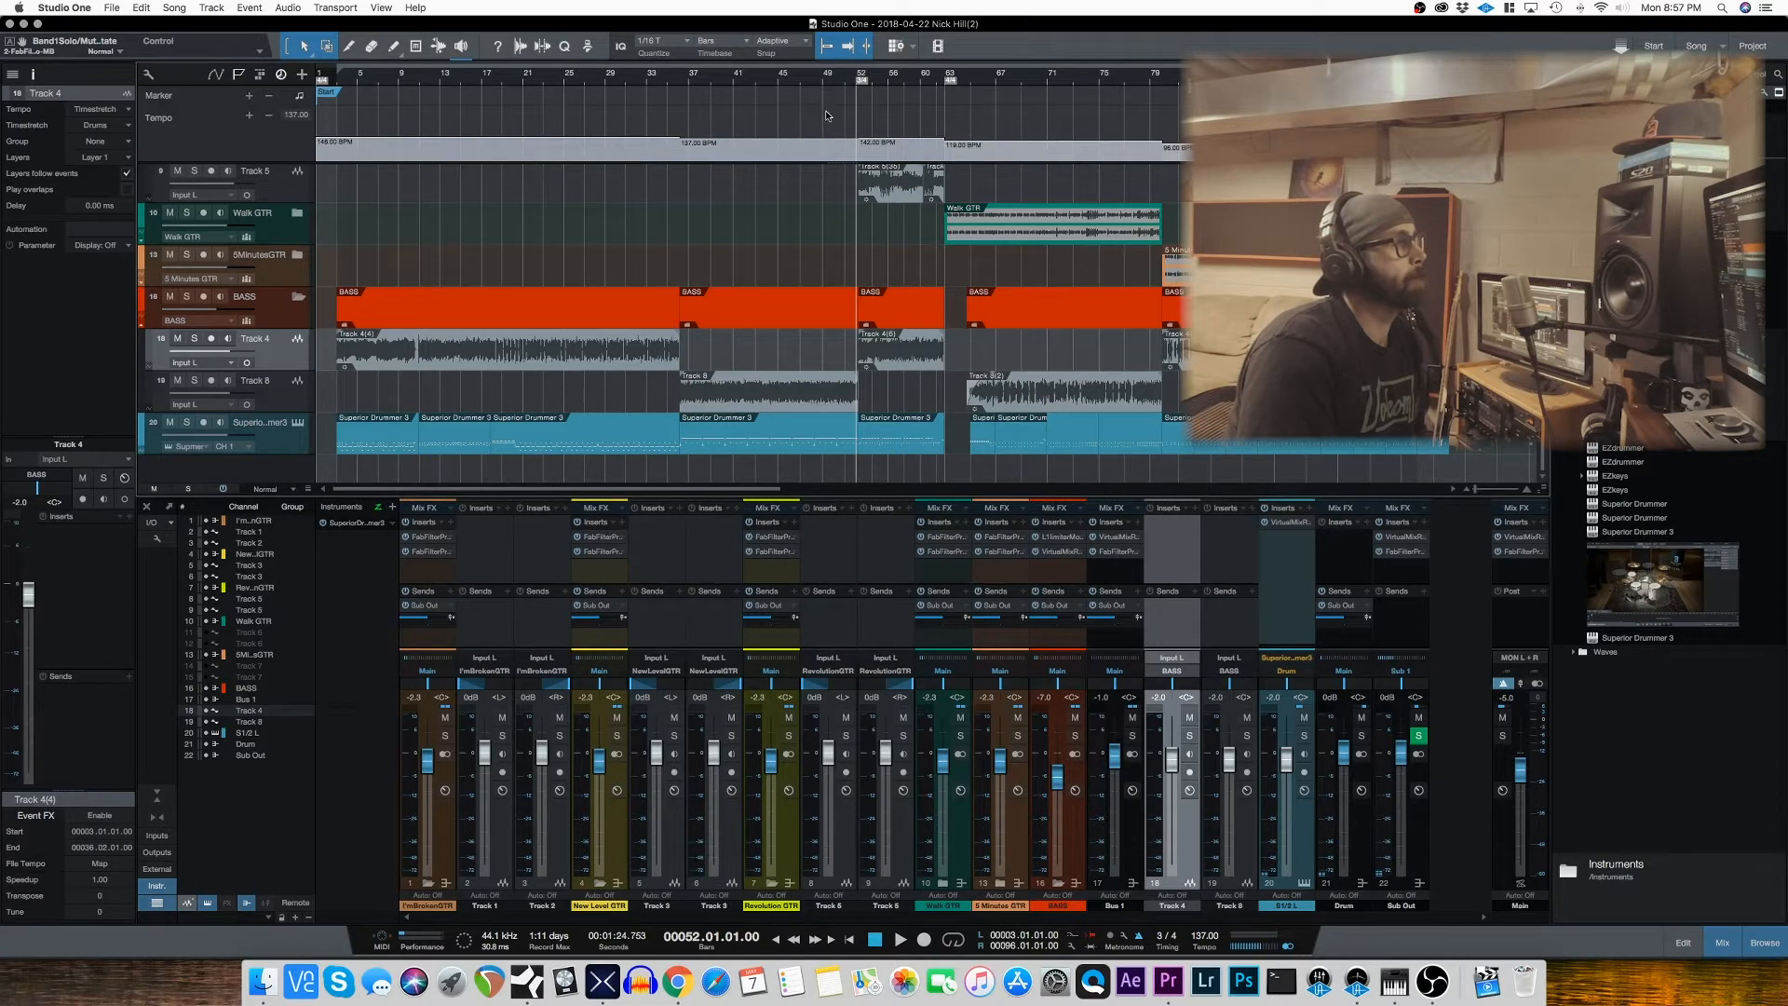
Step: Play the song from bar 3 with the BASS track soloed and selected, and stop playback
{"action": "left_click", "coordinate": [338, 85]}
{"action": "key", "text": "space"}
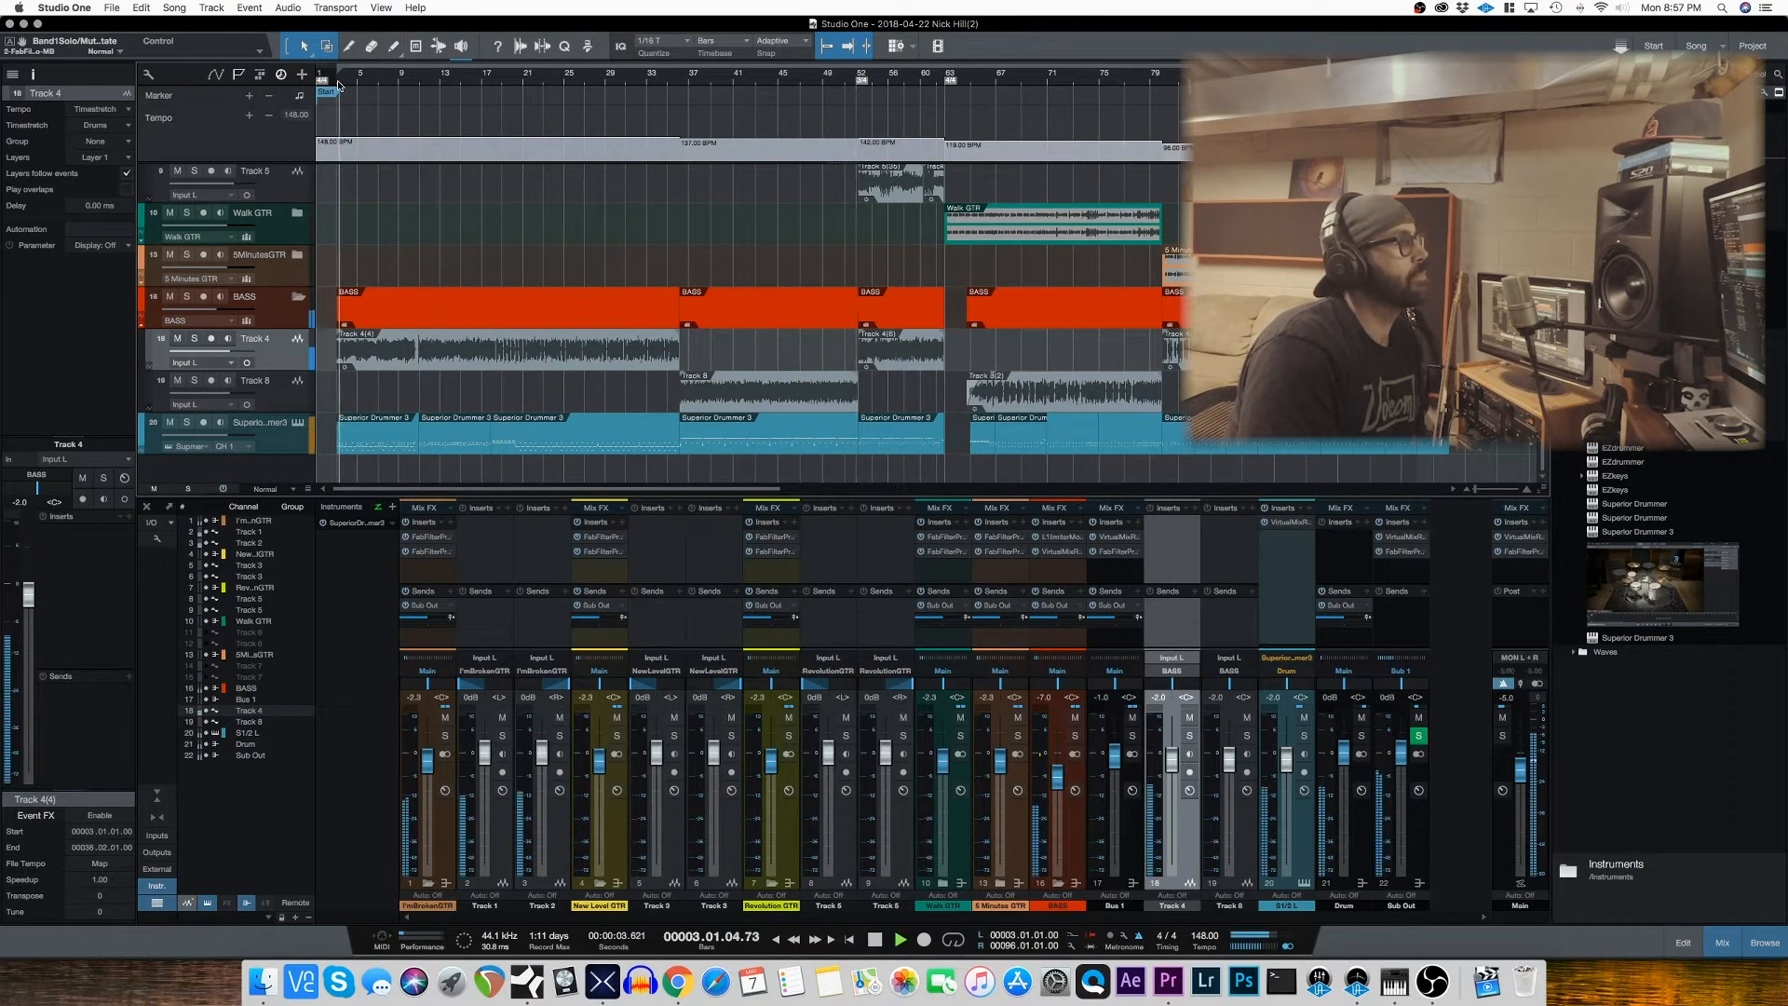
{"action": "left_click", "coordinate": [187, 297]}
{"action": "left_click", "coordinate": [277, 318]}
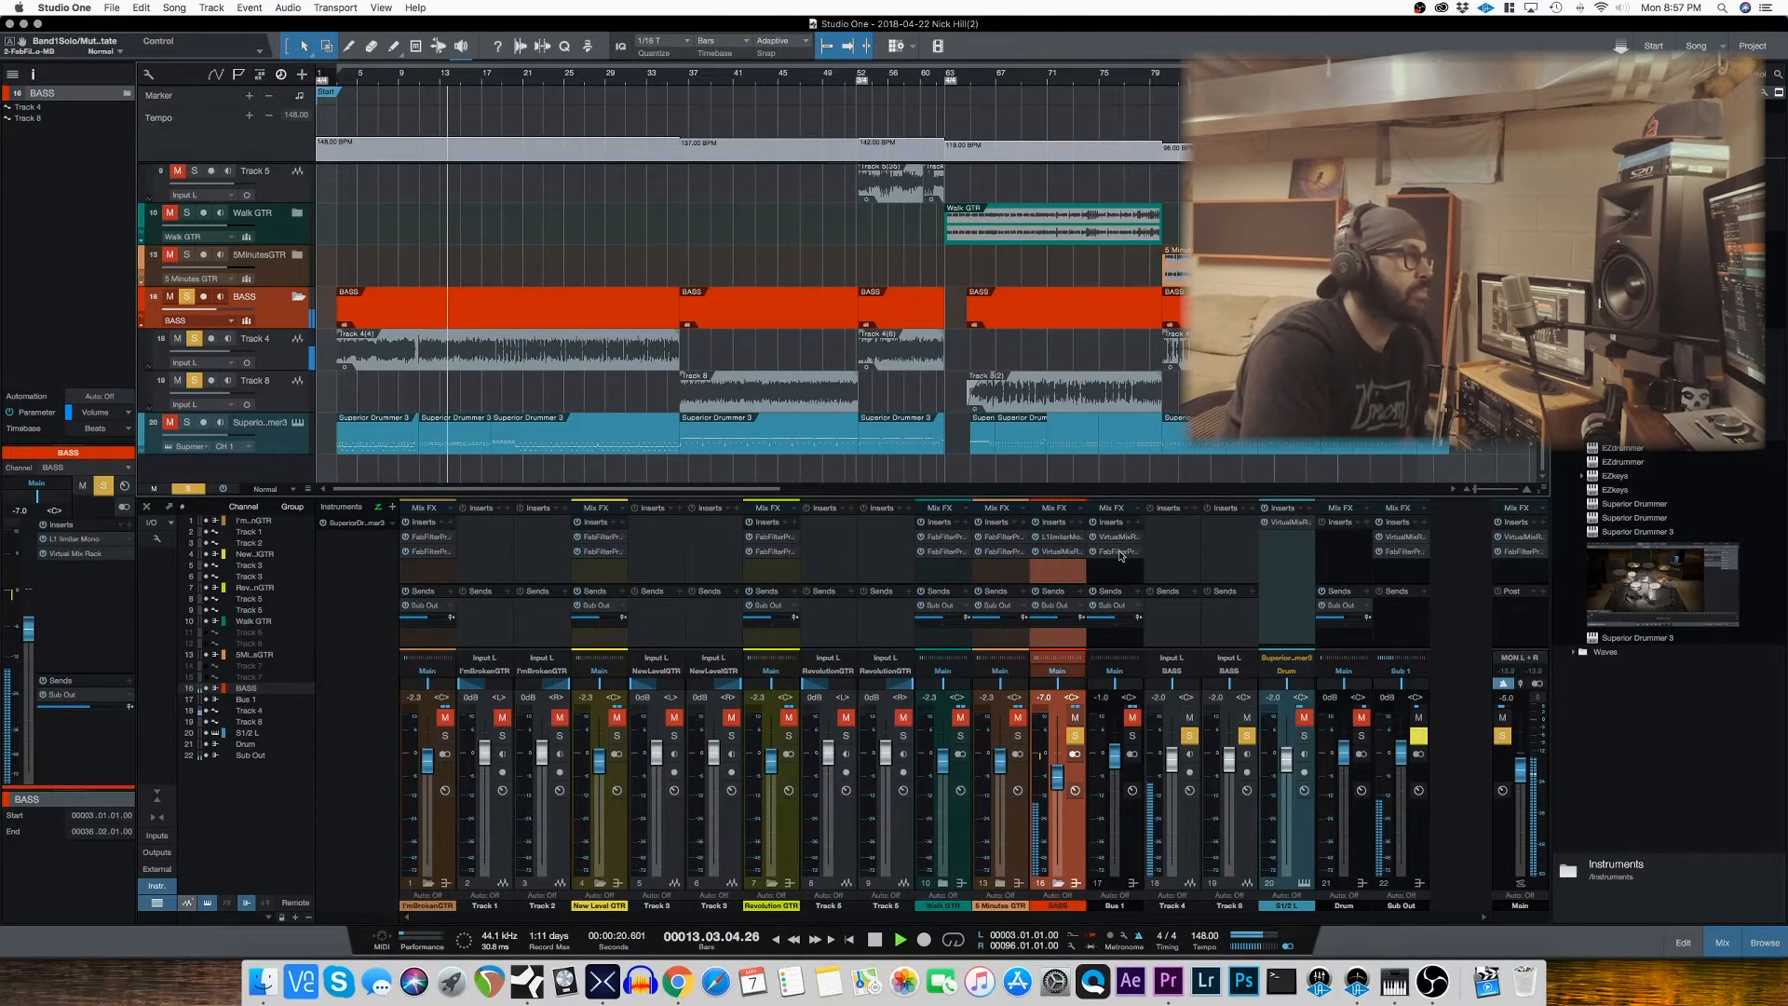
{"action": "key", "text": "space"}
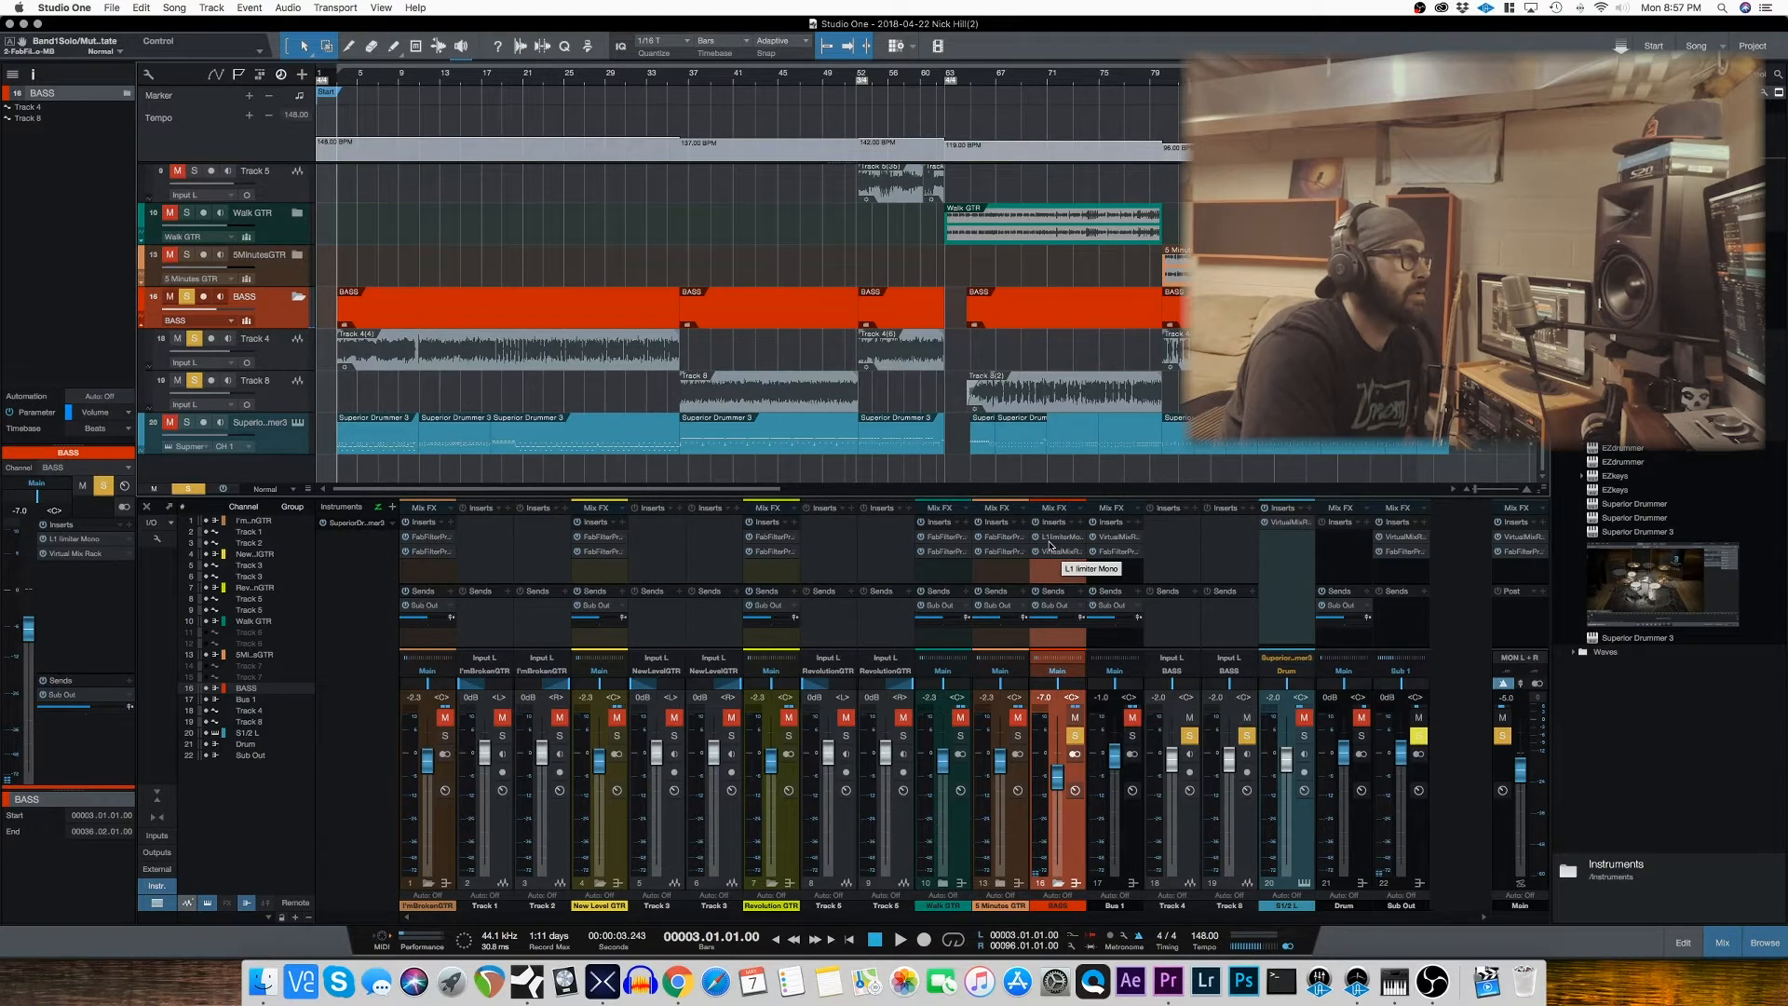
Step: Open the L1 limiter on the BASS channel, move its window over the mixer and watch its attenuation while playing from bar 36
{"action": "left_click", "coordinate": [1049, 544]}
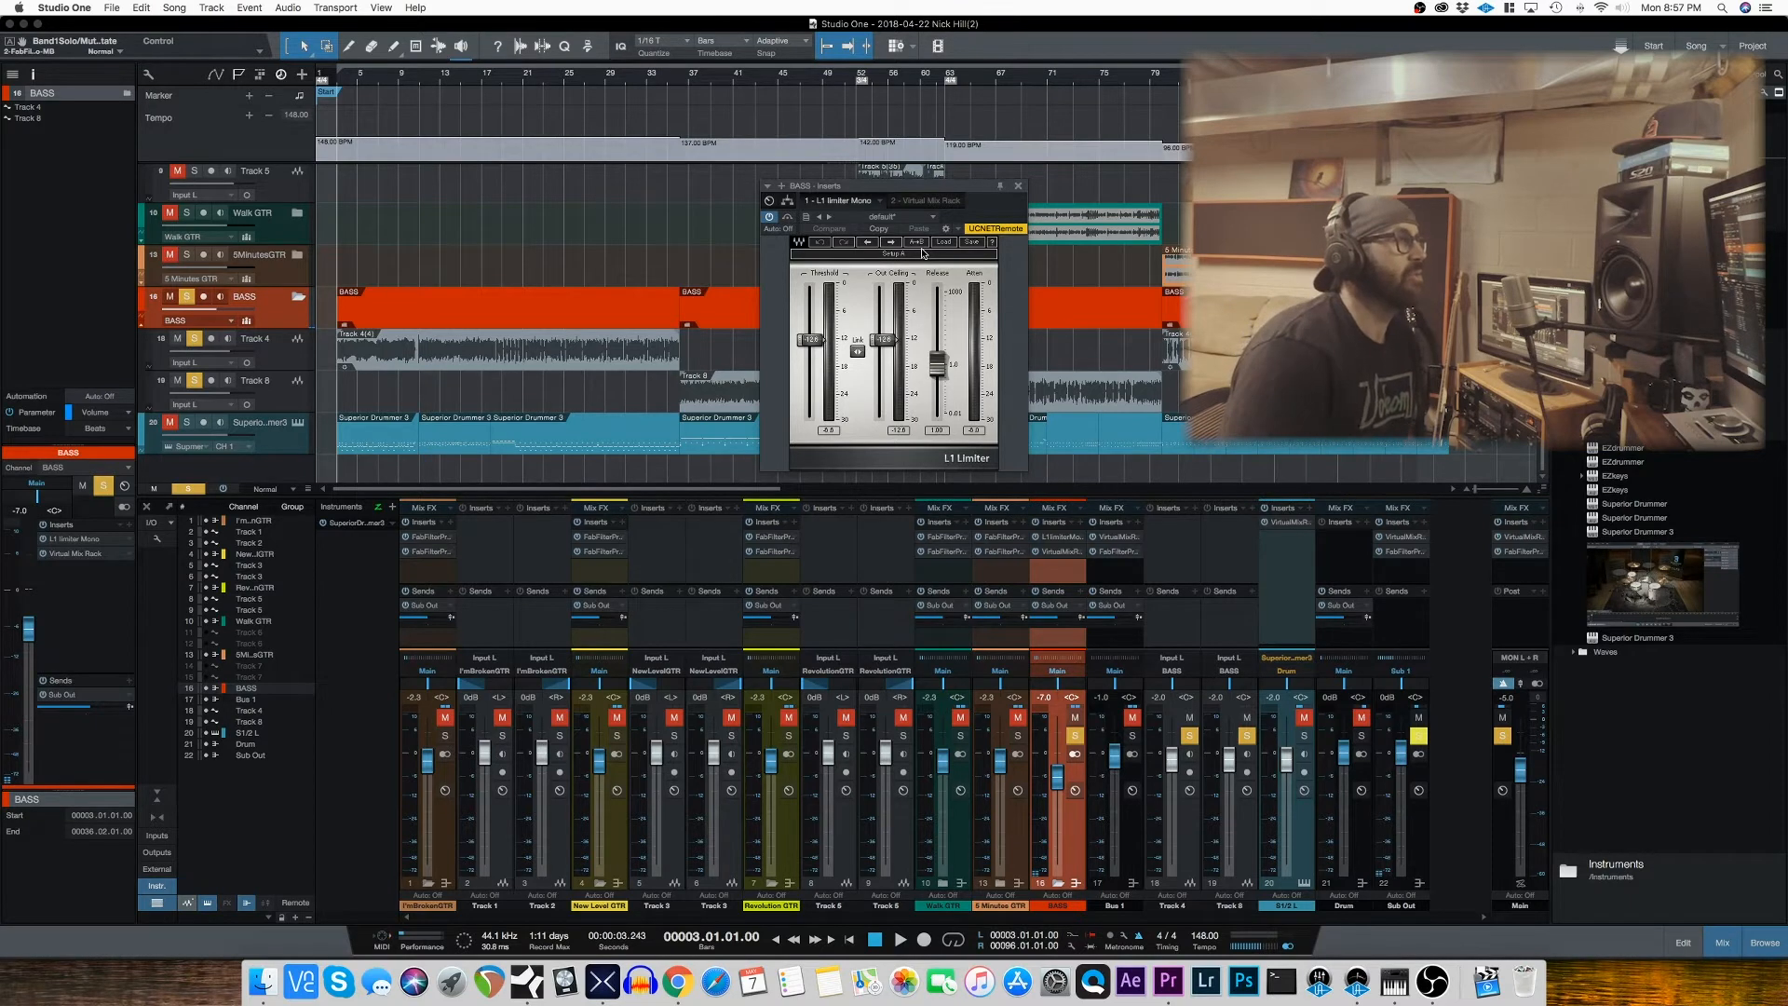
{"action": "left_click_drag", "start_coordinate": [952, 196], "coordinate": [653, 515]}
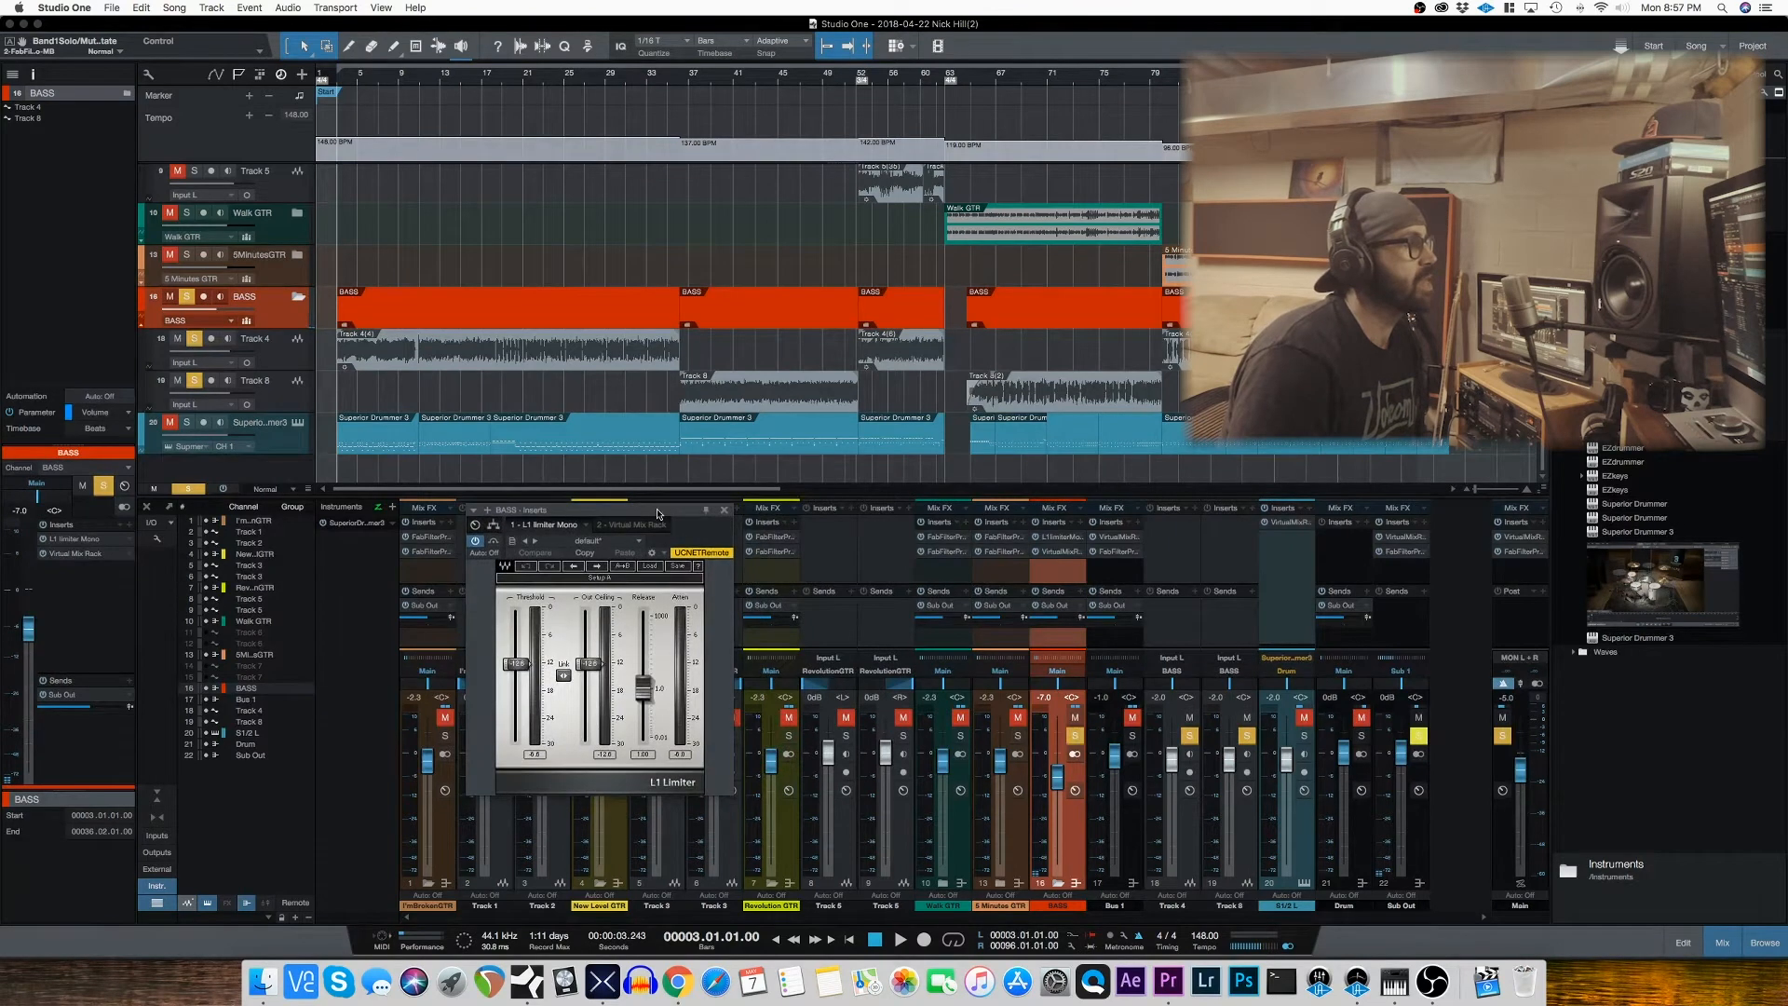
{"action": "left_click", "coordinate": [677, 83]}
{"action": "key", "text": "space"}
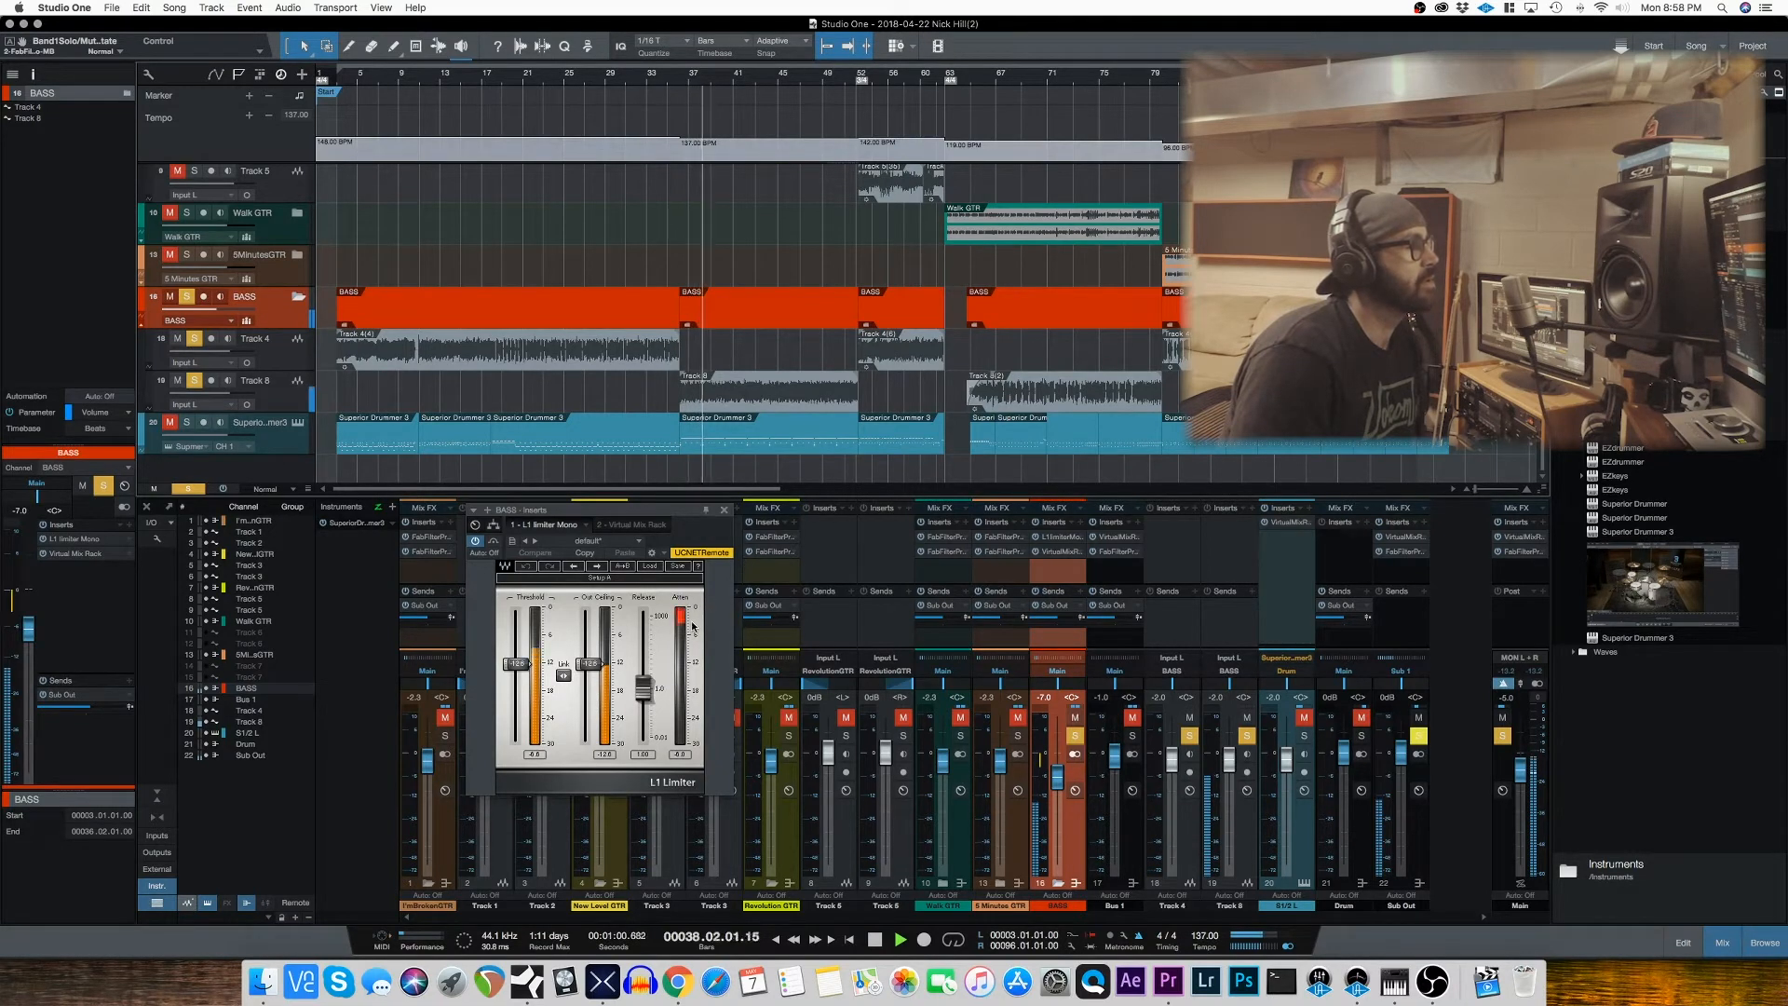
{"action": "key", "text": "space"}
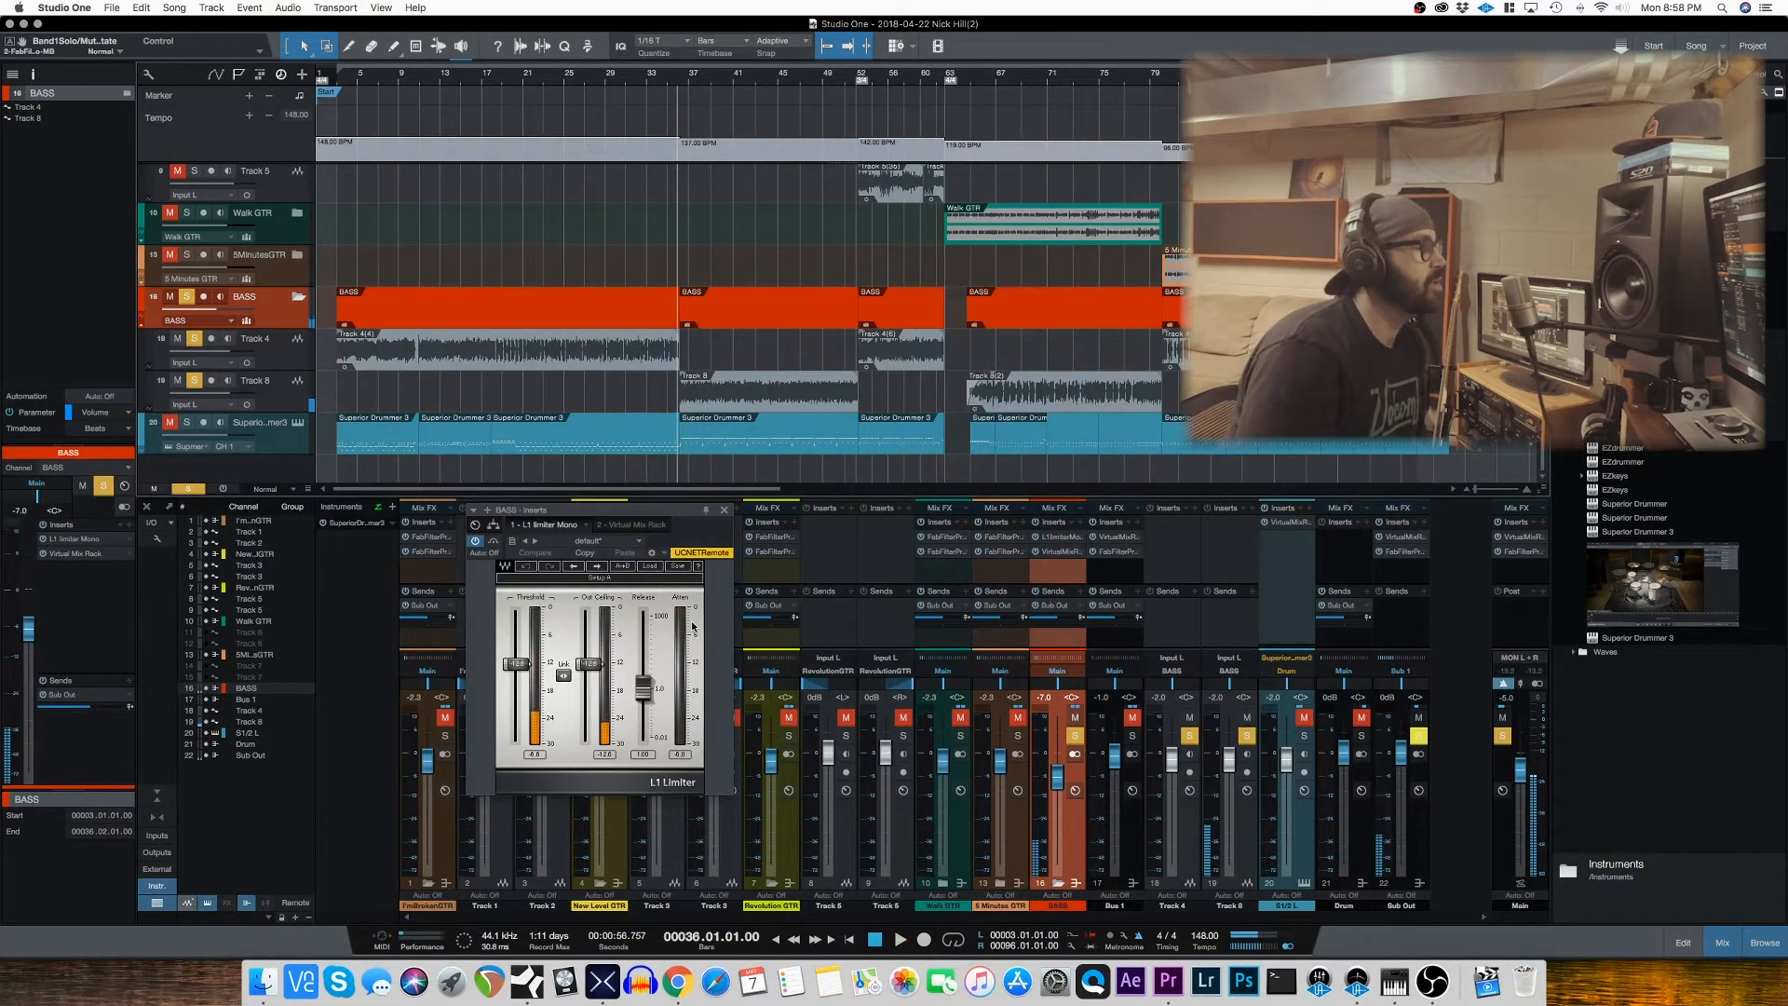
{"action": "key", "text": "space"}
Step: Play the bass from bar 80, toggling the L1 limiter's bypass, then close it, unsolo BASS and stop playback
{"action": "key", "text": "space"}
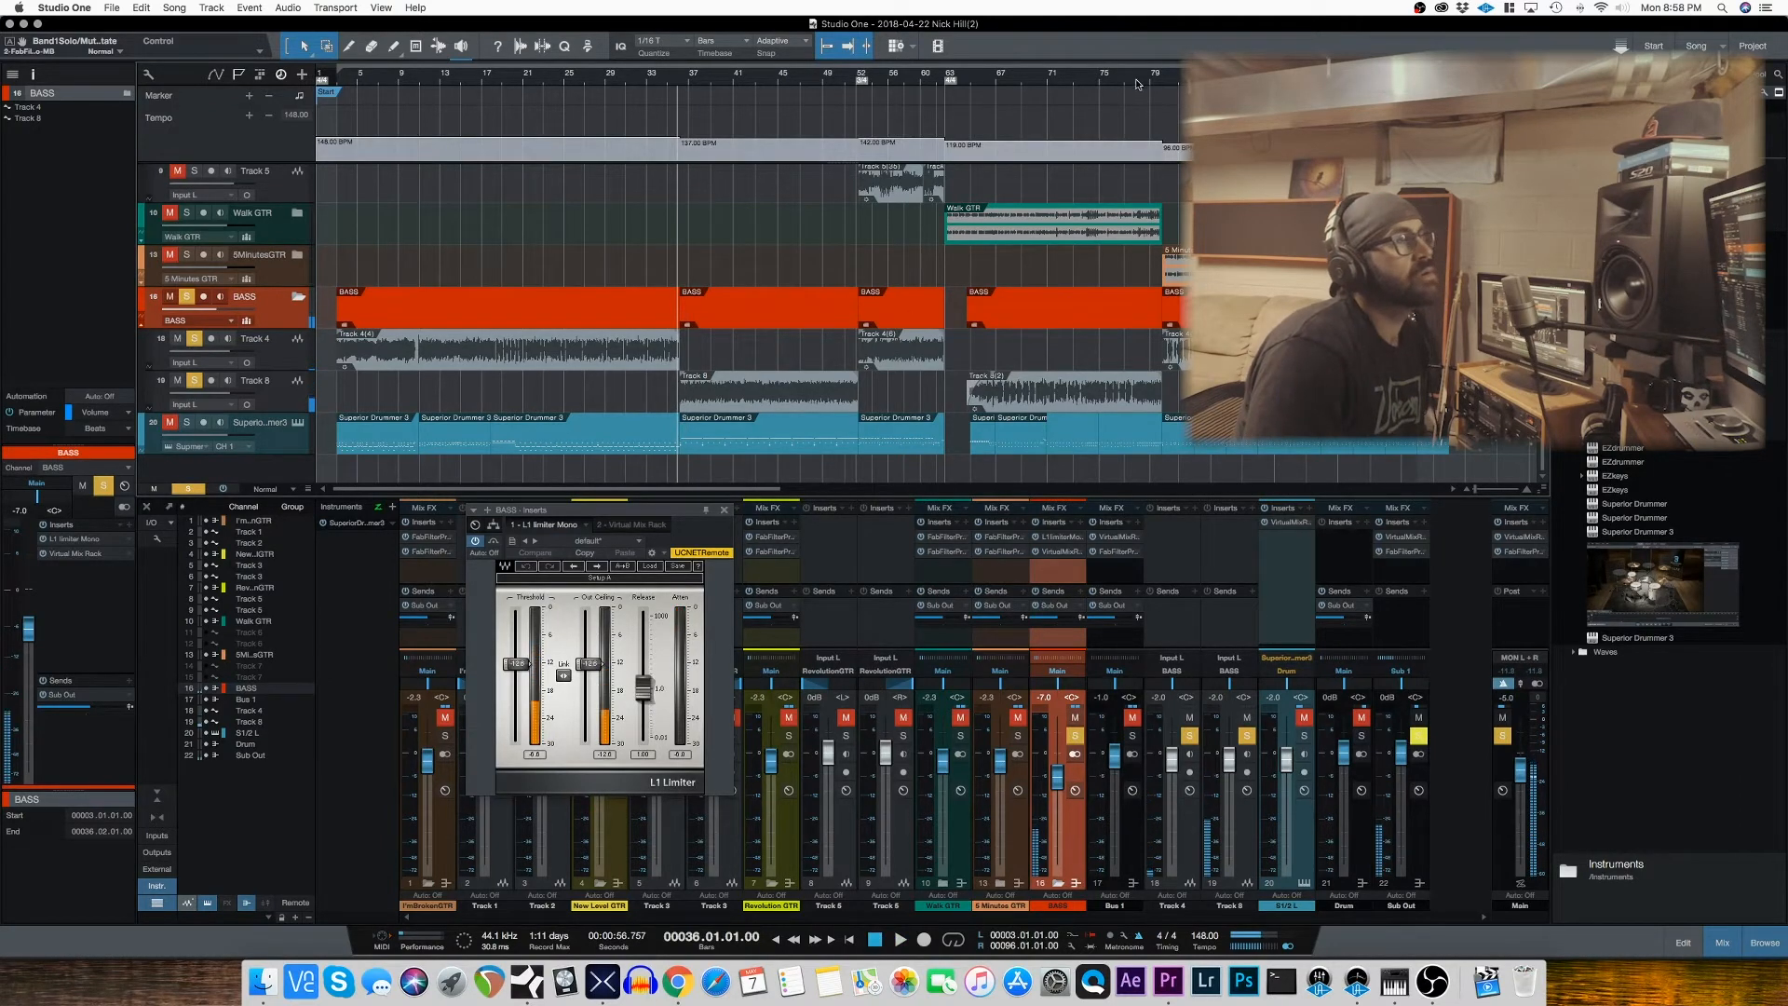
{"action": "left_click", "coordinate": [1164, 82]}
{"action": "key", "text": "space"}
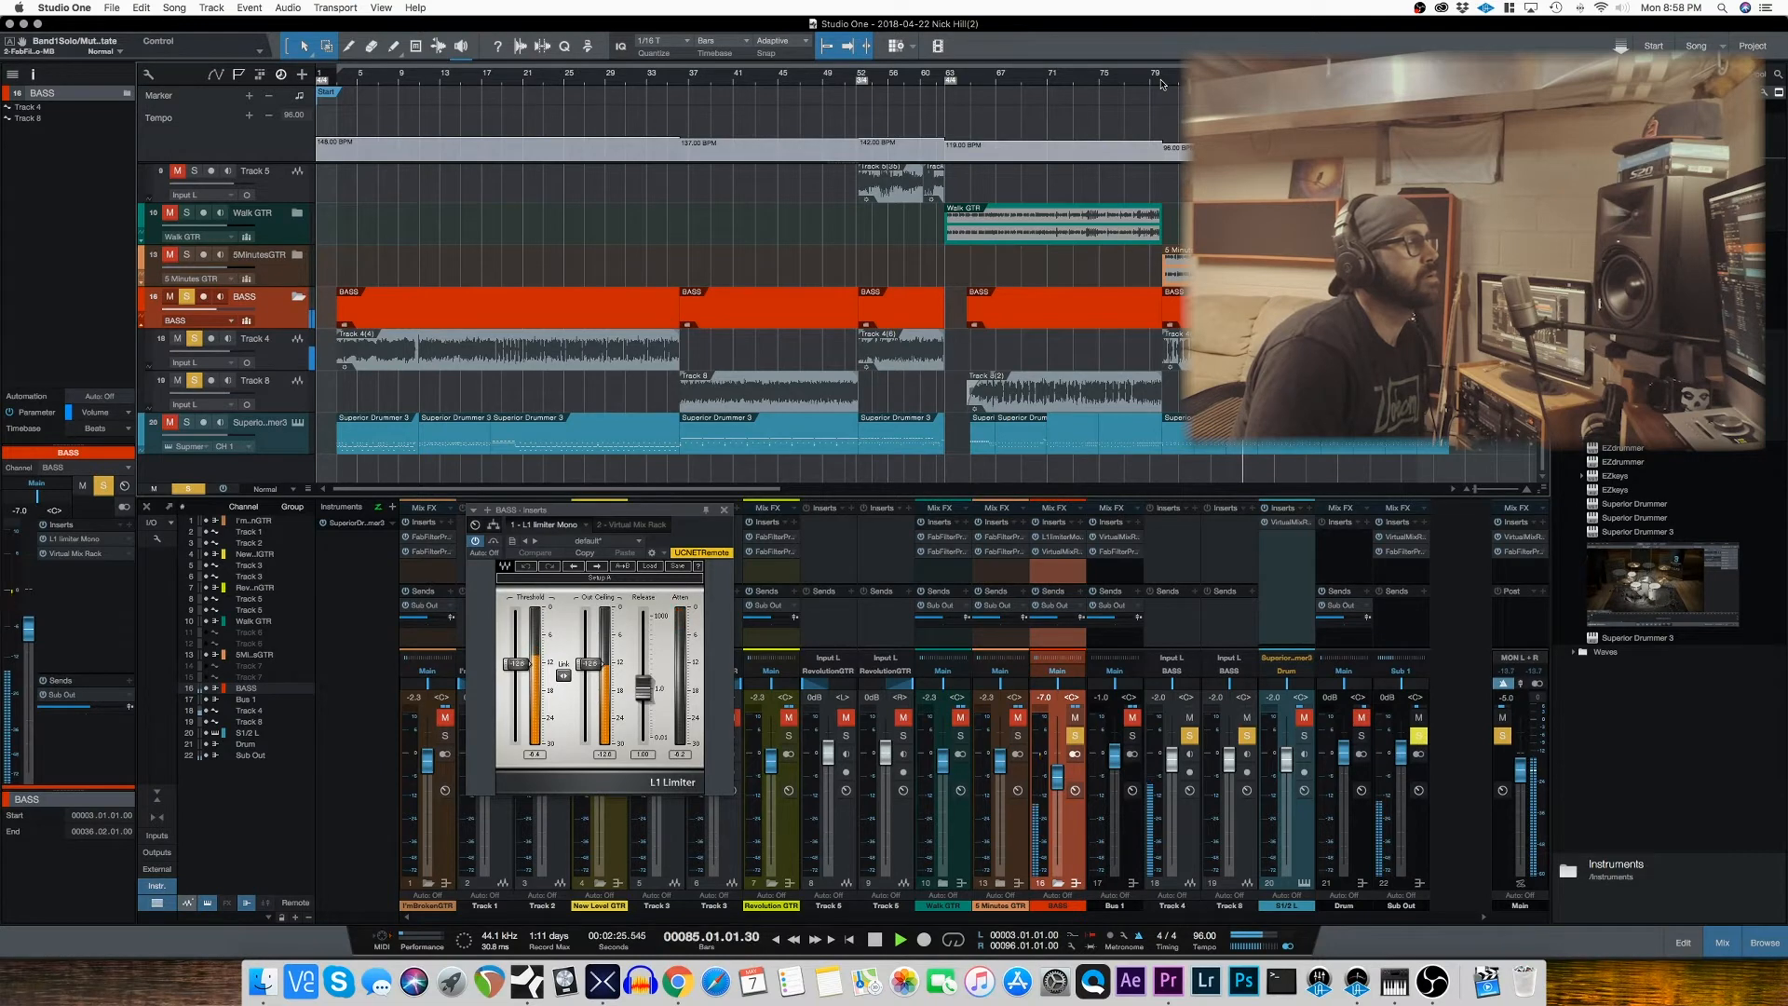
{"action": "left_click", "coordinate": [477, 546]}
{"action": "left_click", "coordinate": [726, 512]}
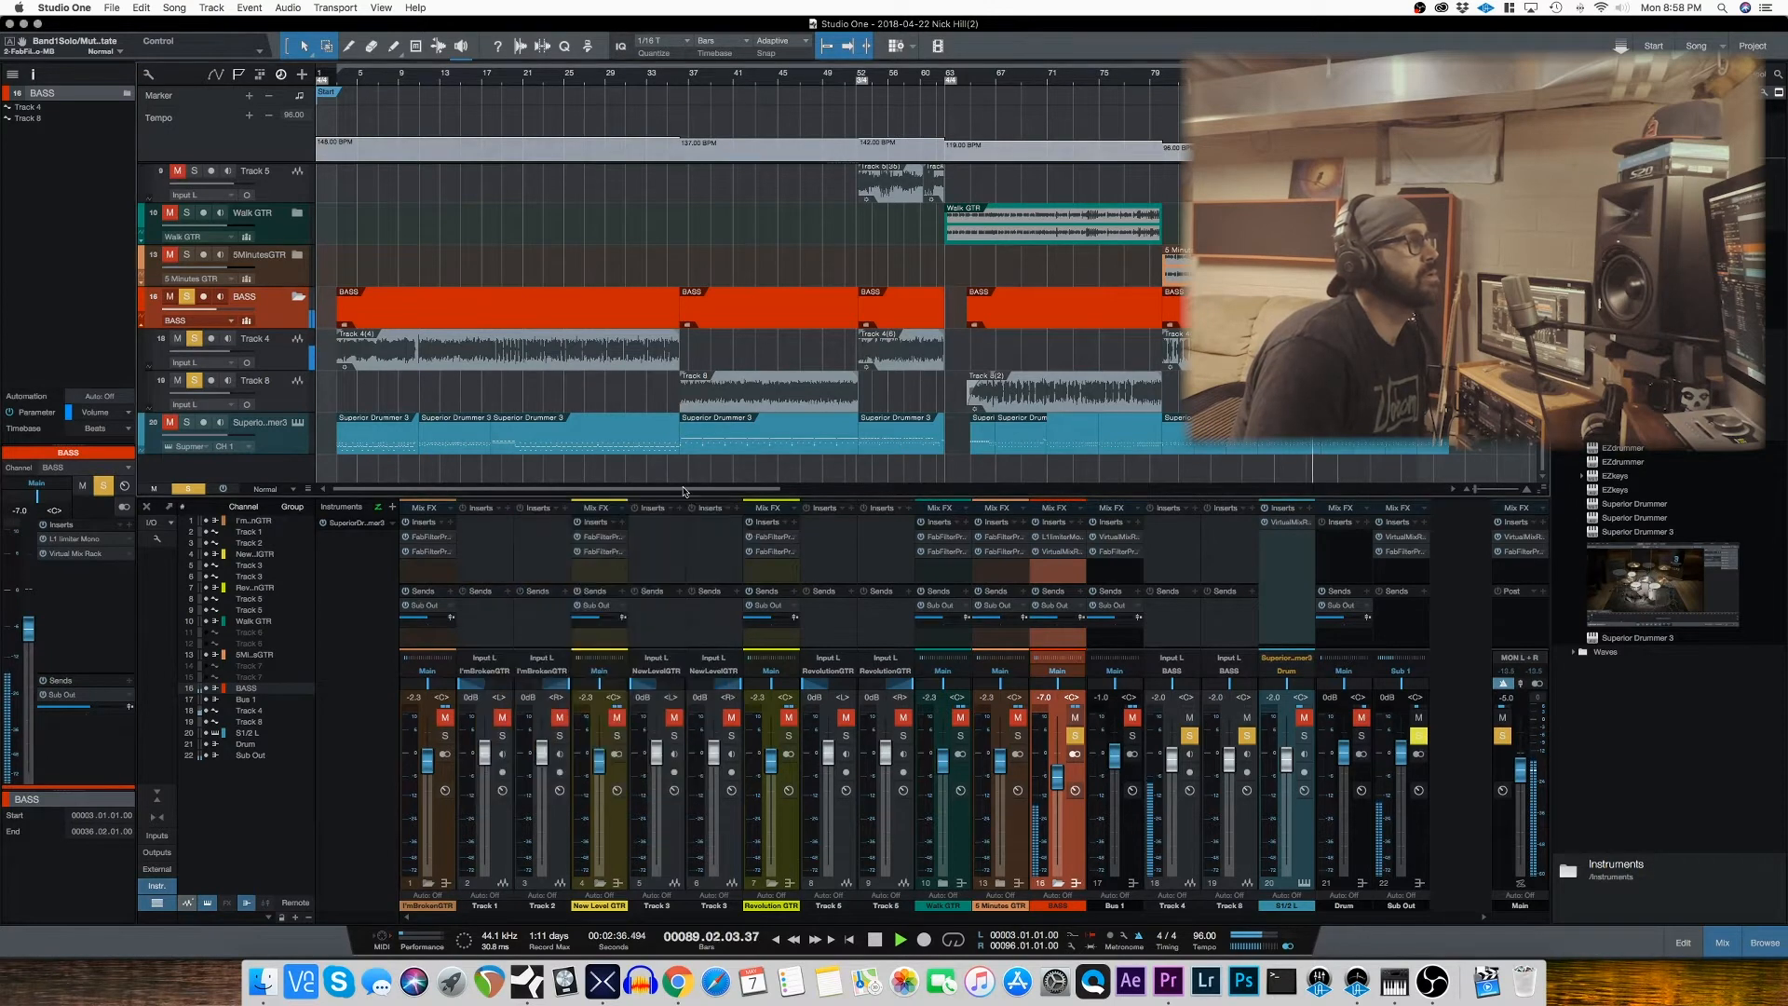
{"action": "left_click", "coordinate": [188, 298]}
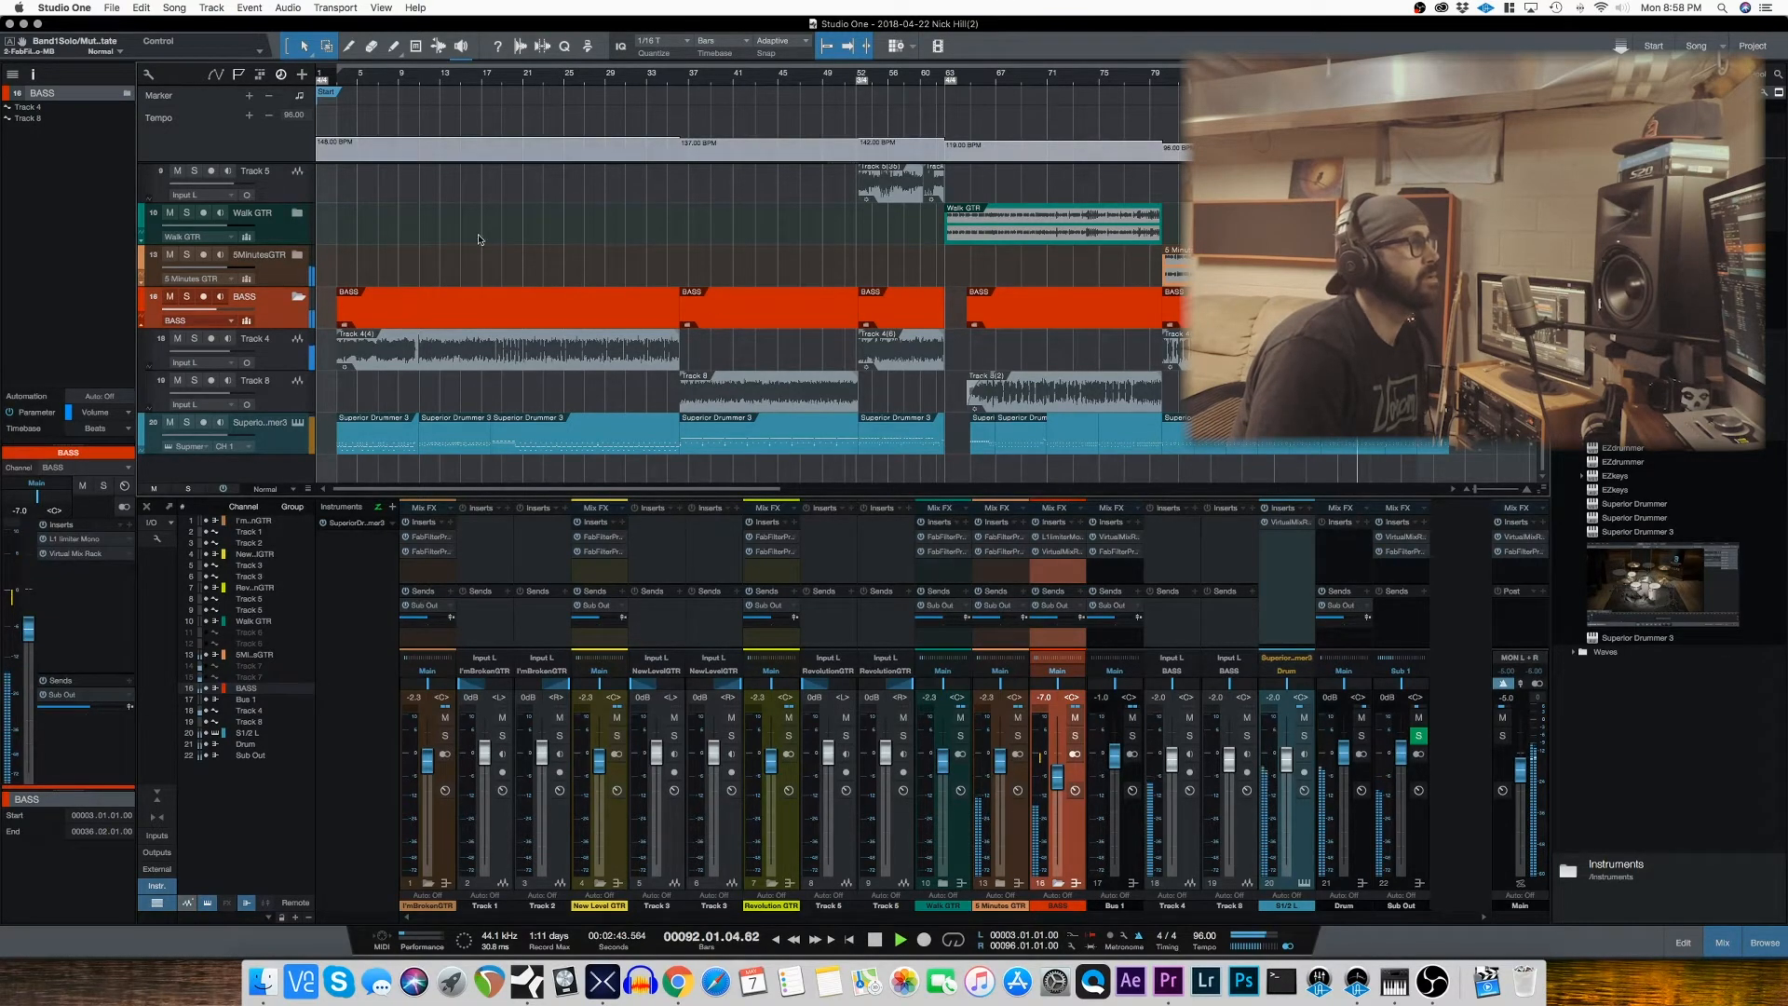
{"action": "key", "text": "space"}
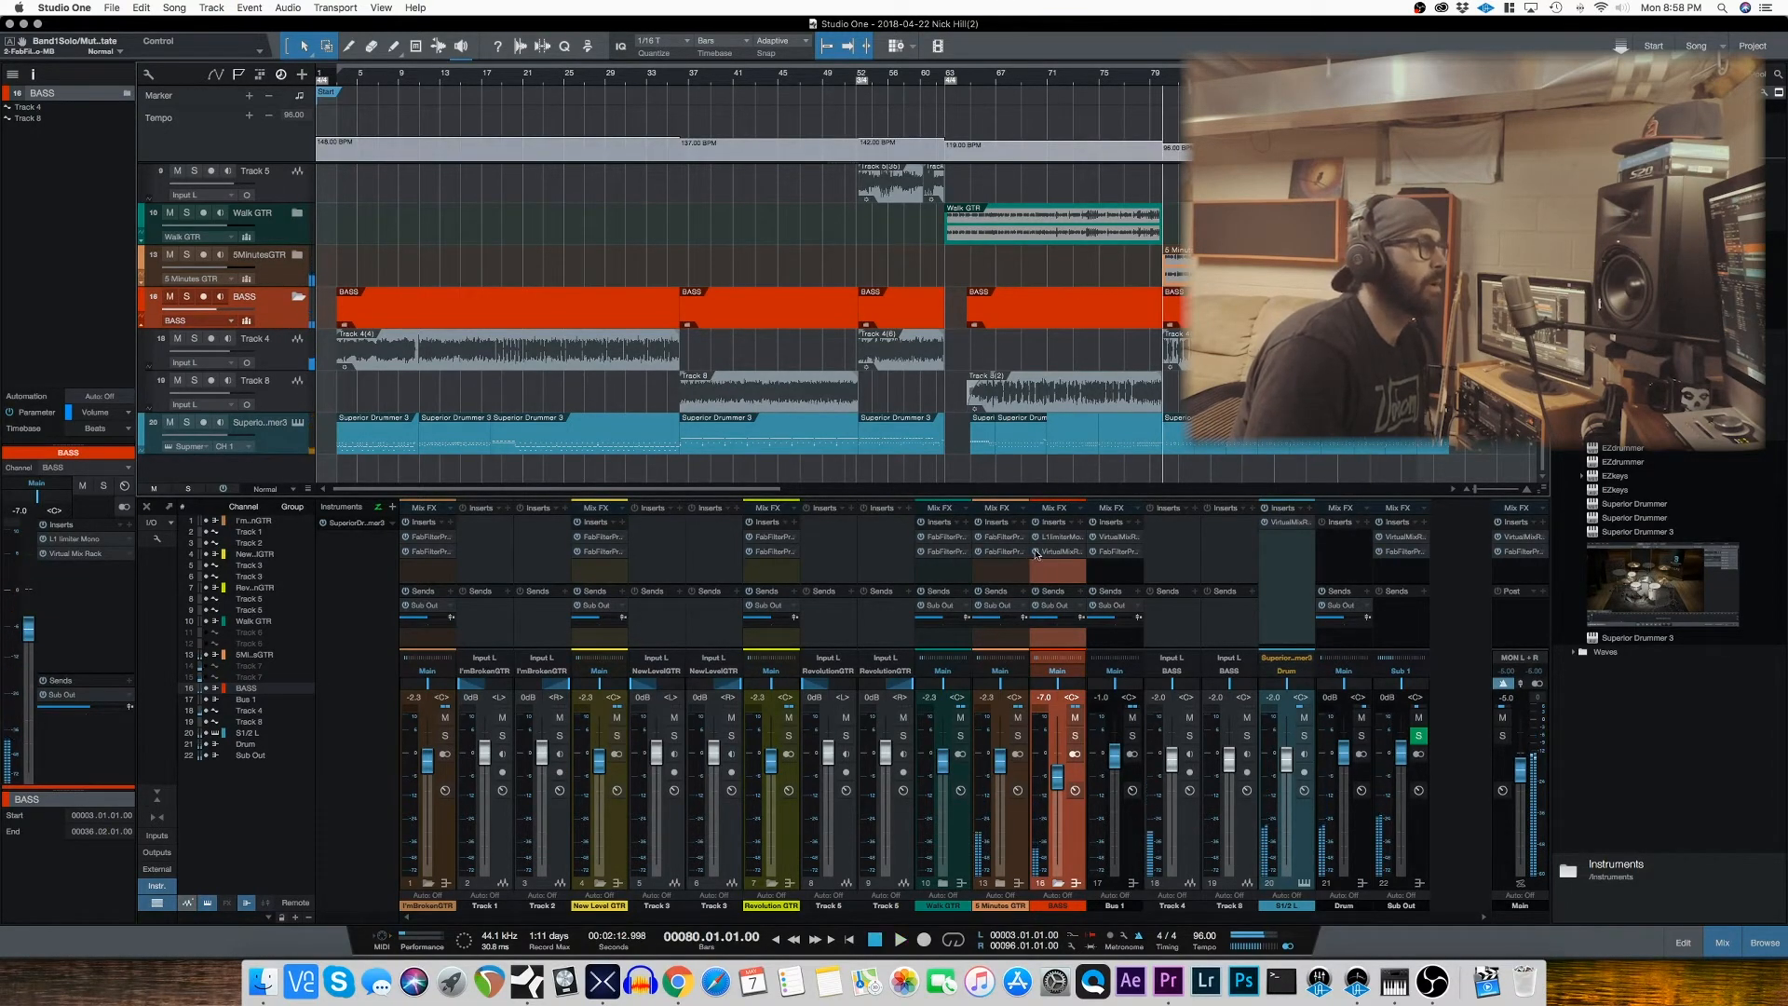
Step: Open the Virtual Mix Rack on the BASS channel and examine the FG-N module's high shelf gain and low-end filter settings
{"action": "left_click", "coordinate": [1053, 555]}
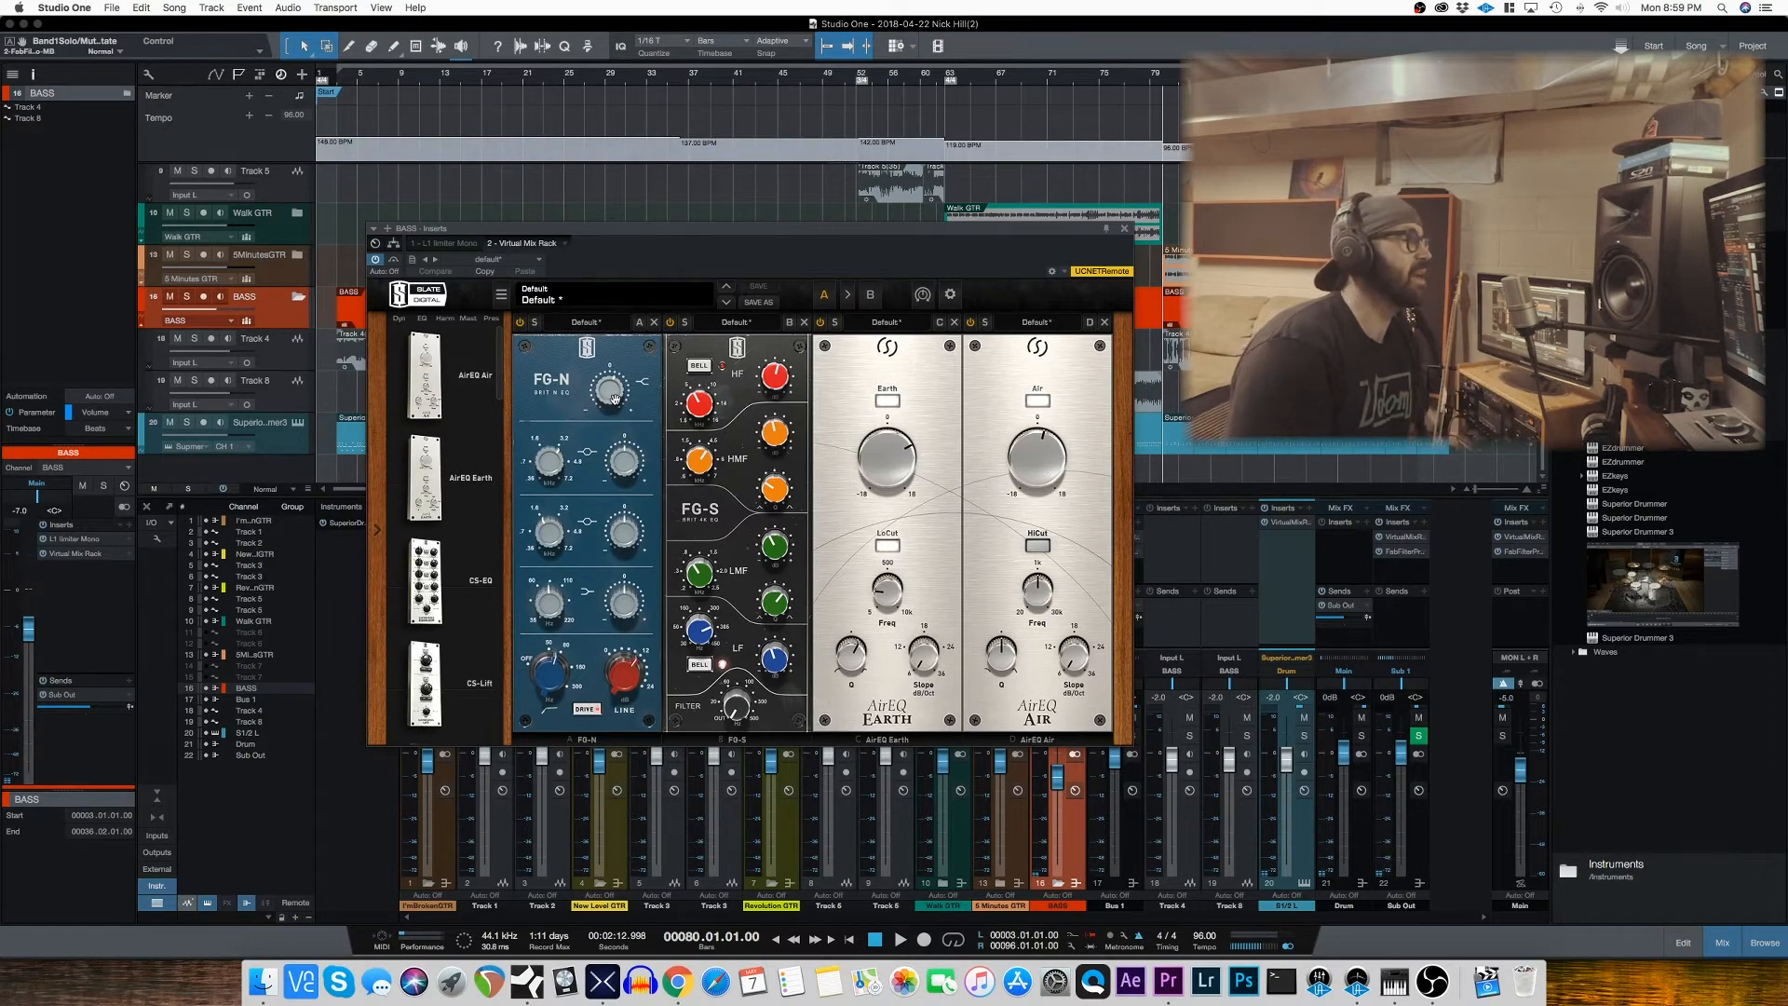
{"action": "left_click_drag", "start_coordinate": [617, 394], "coordinate": [612, 386]}
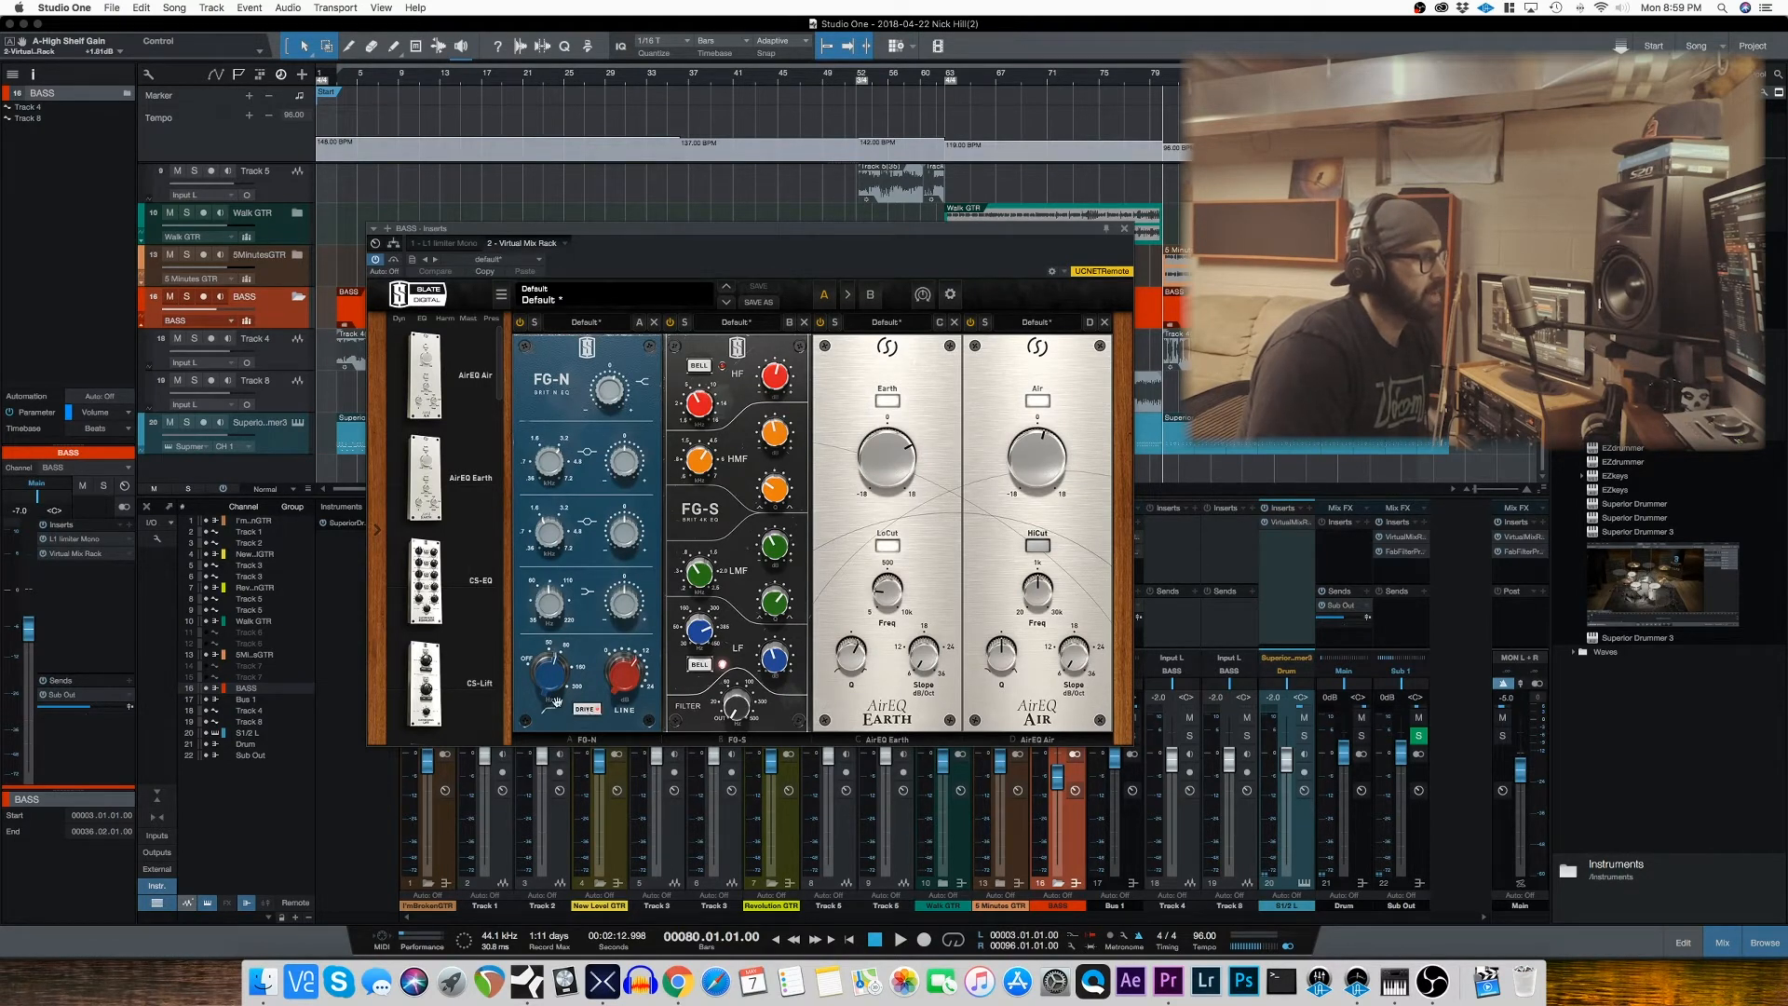
{"action": "left_click_drag", "start_coordinate": [557, 688], "coordinate": [561, 678]}
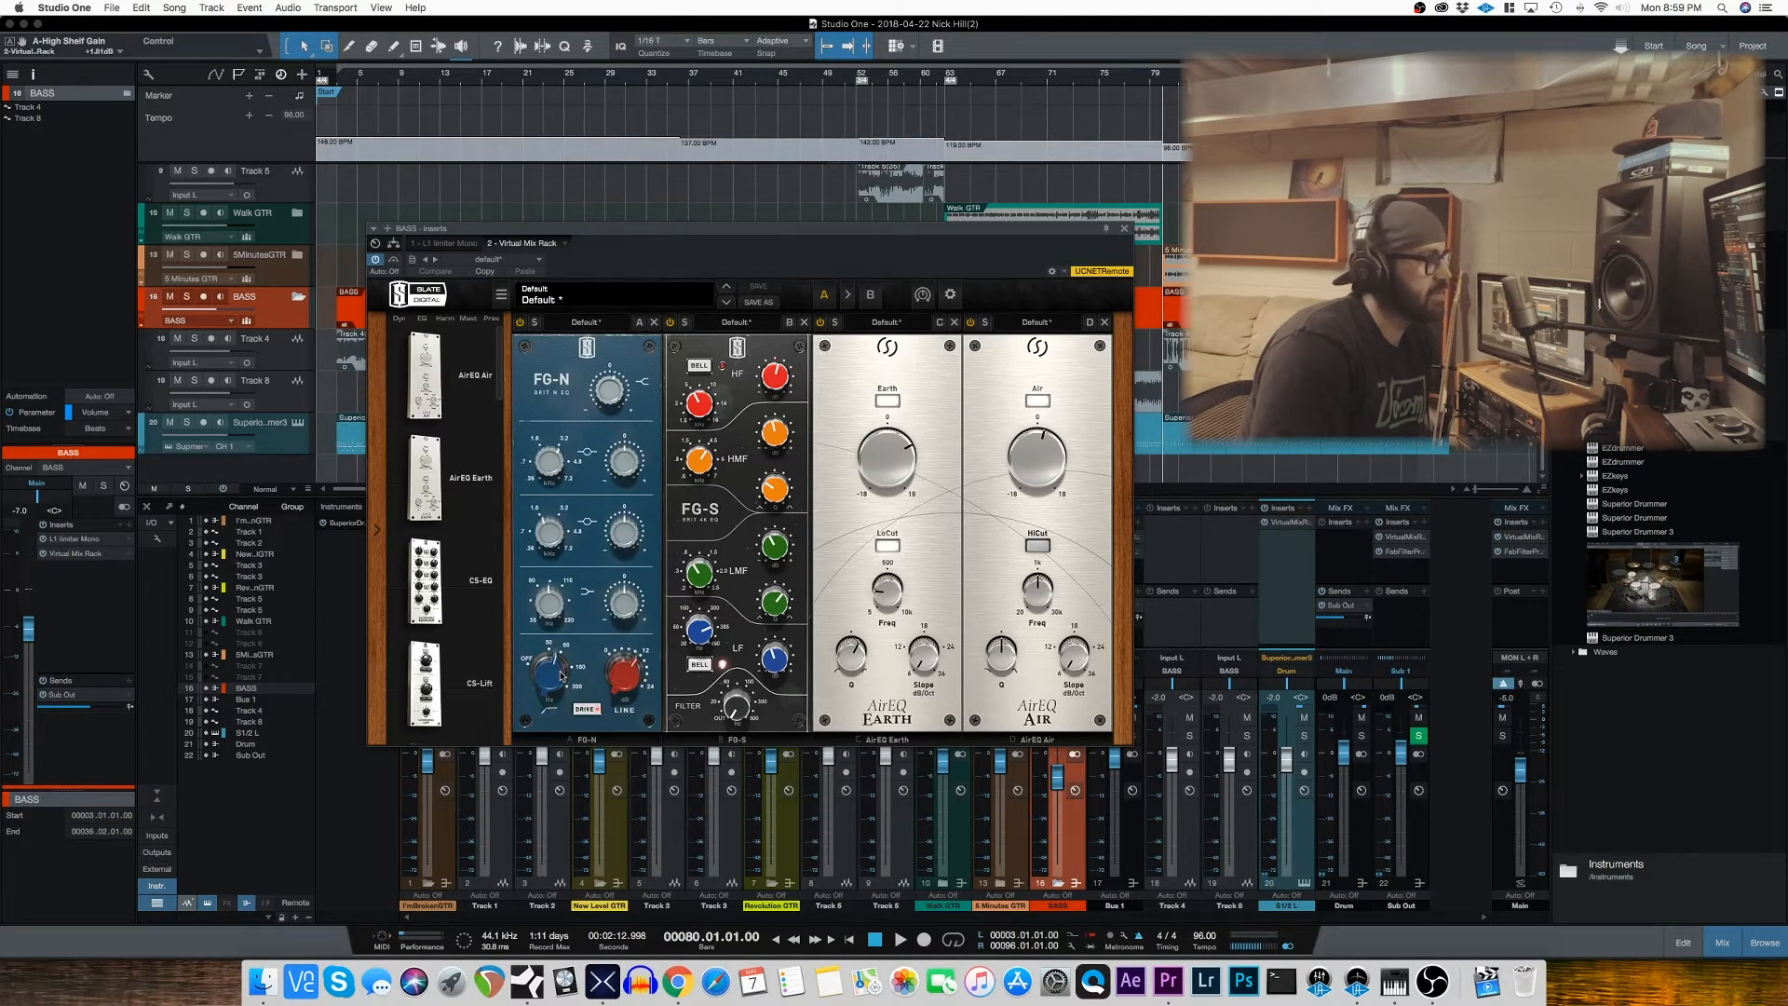
{"action": "mouse_move", "coordinate": [602, 663]}
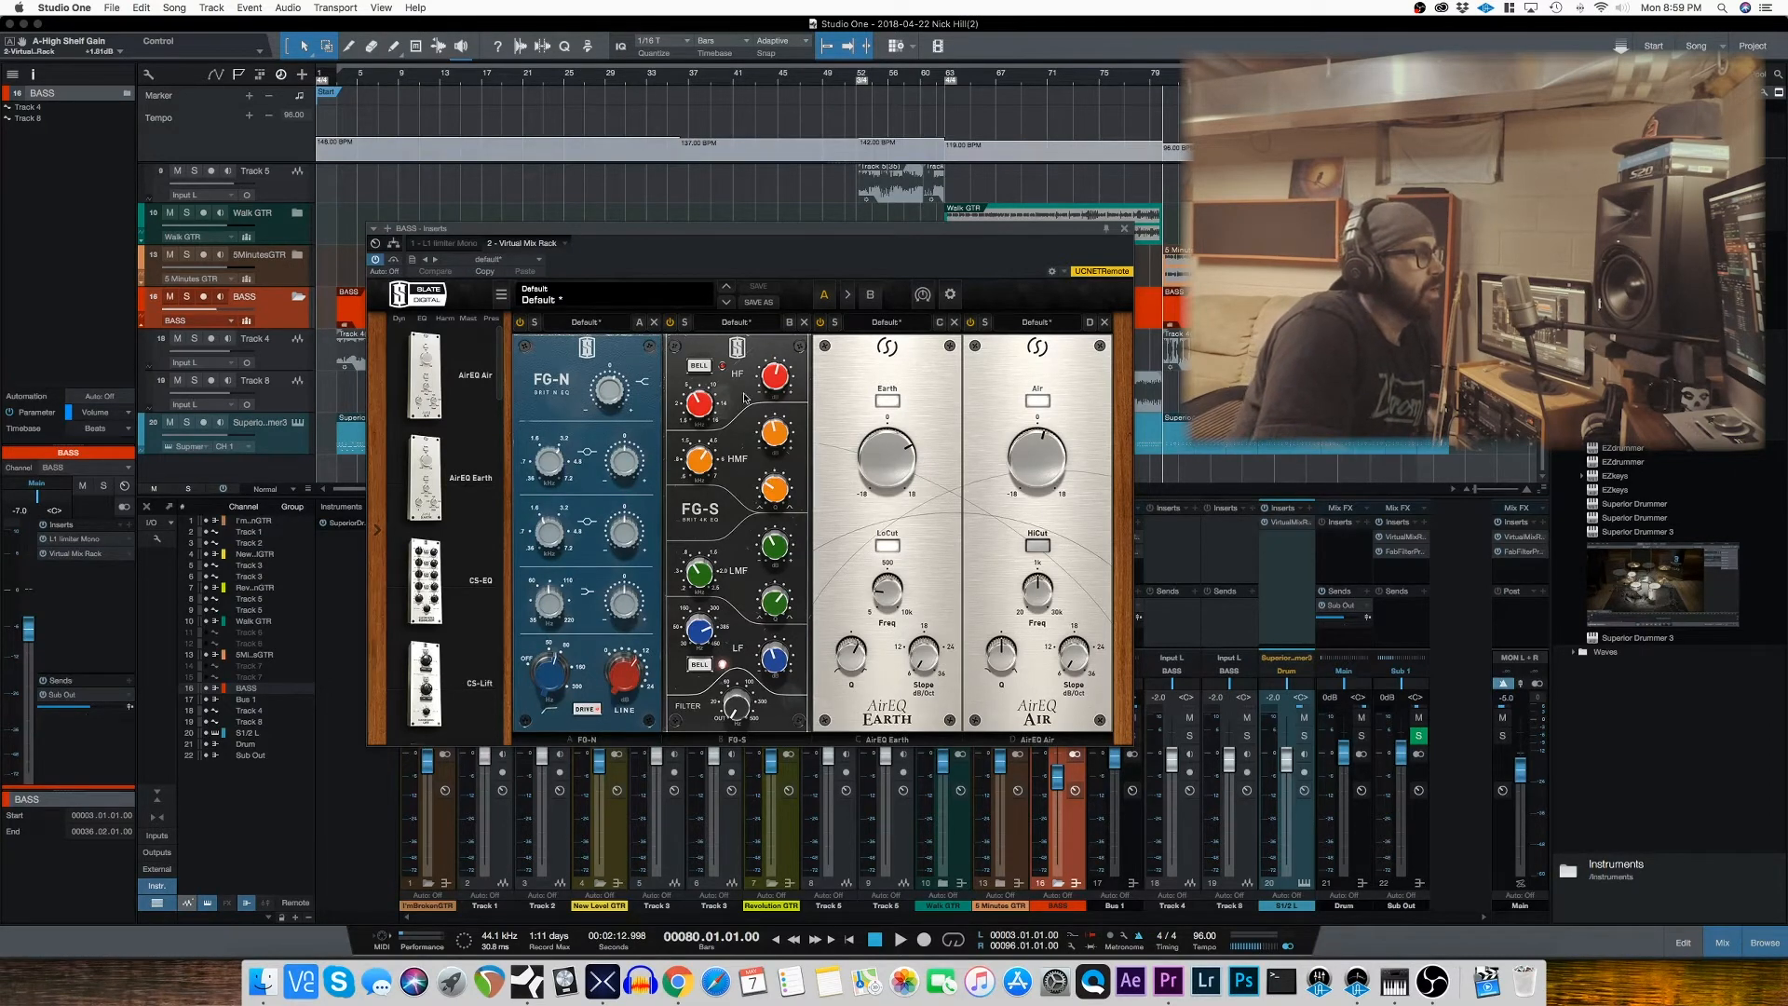
Step: Examine the FG-S module's HF, HMF, LMF and LF gains and frequencies, plus the main gains of AirEQ Earth and AirEQ Air
{"action": "mouse_move", "coordinate": [770, 384]}
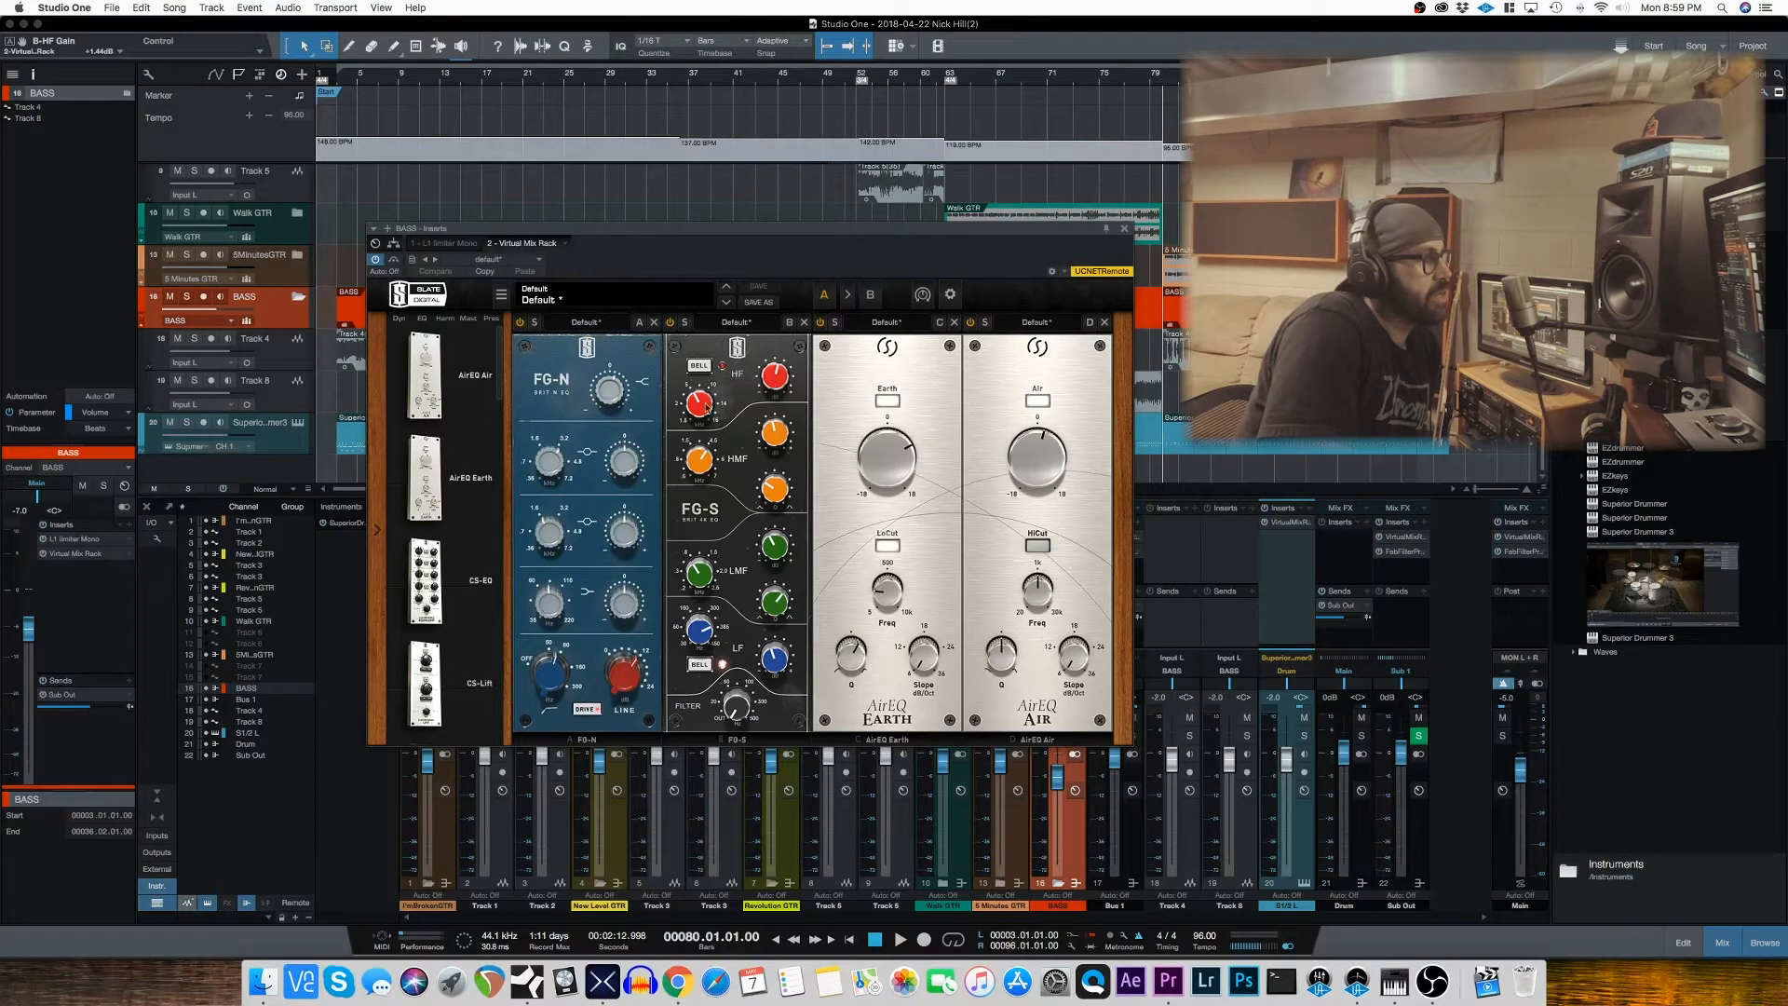
{"action": "mouse_move", "coordinate": [700, 407]}
{"action": "mouse_move", "coordinate": [778, 438]}
{"action": "mouse_move", "coordinate": [704, 459]}
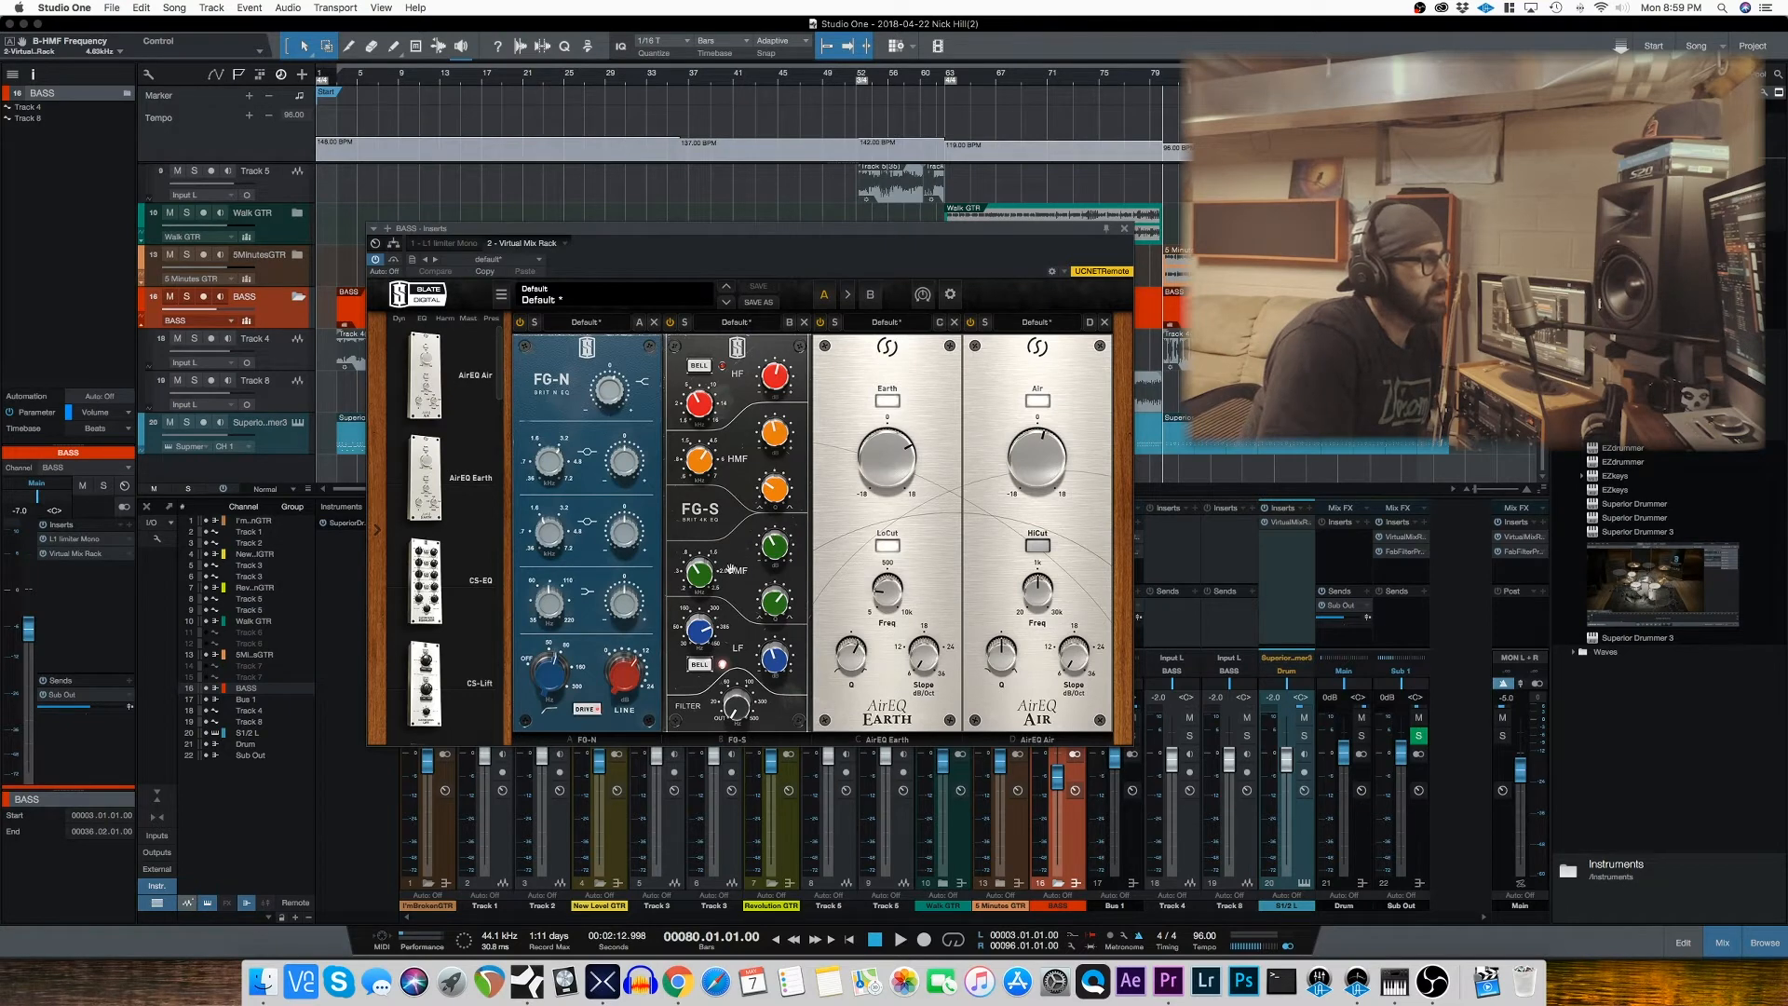
{"action": "mouse_move", "coordinate": [774, 552]}
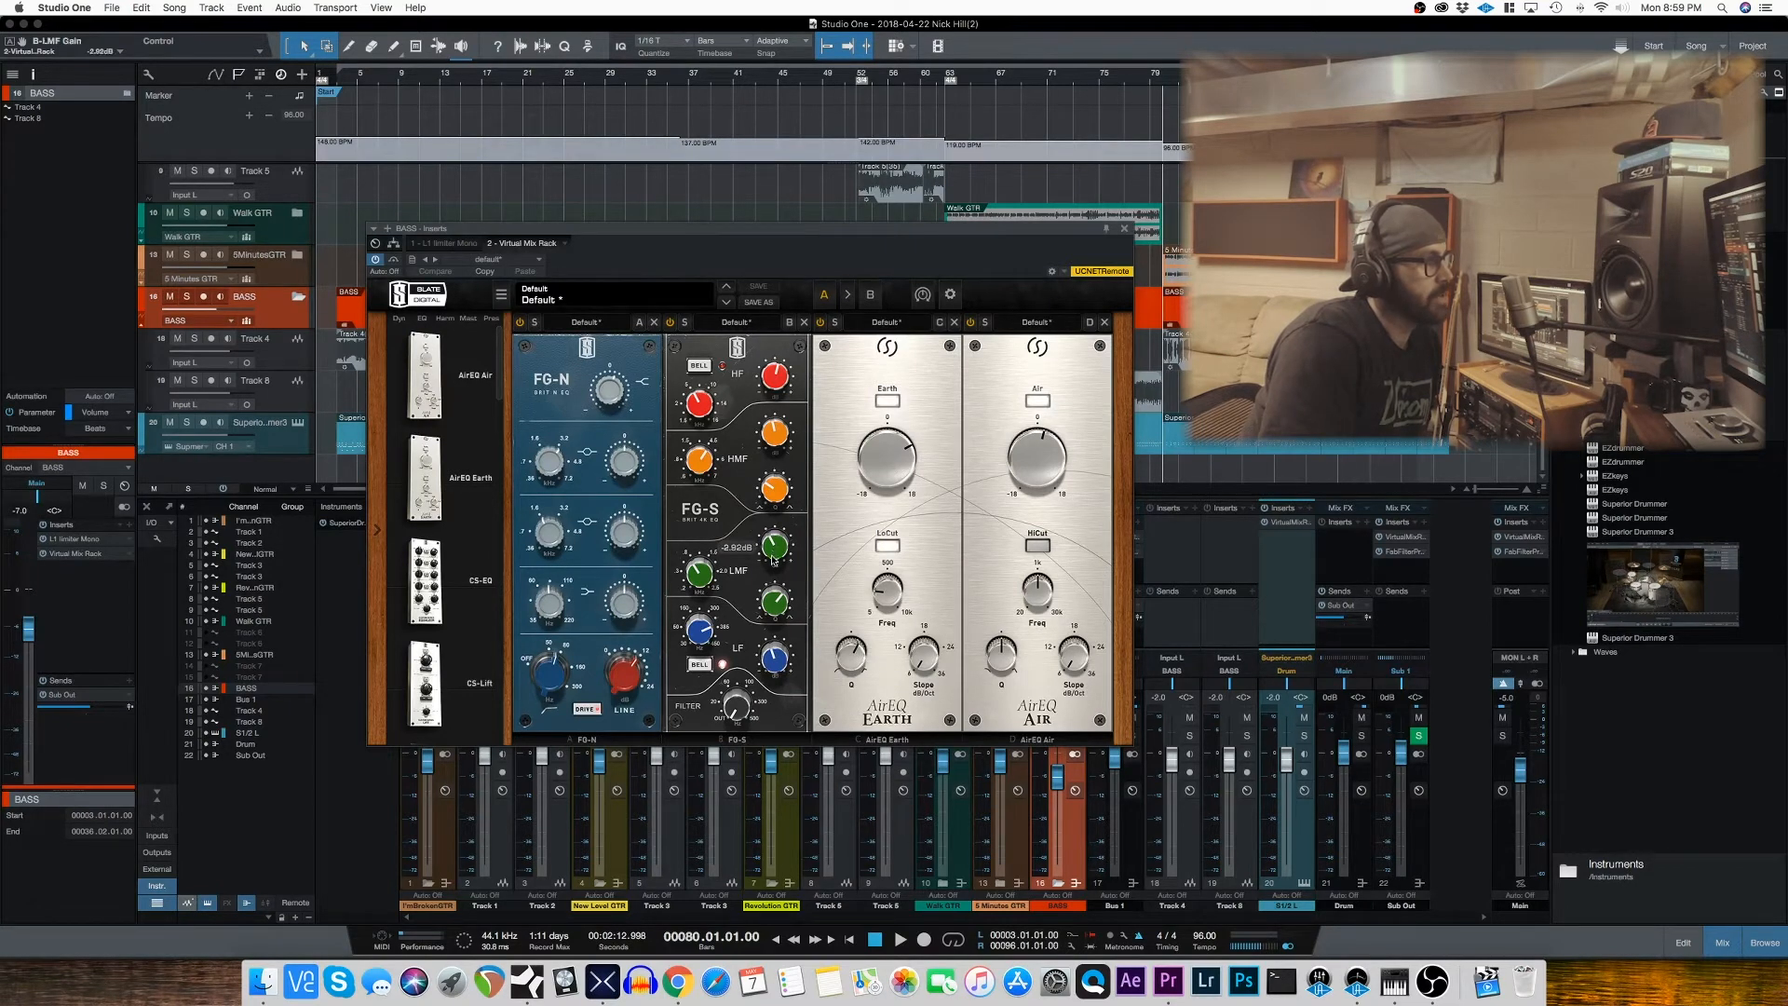
{"action": "mouse_move", "coordinate": [701, 579]}
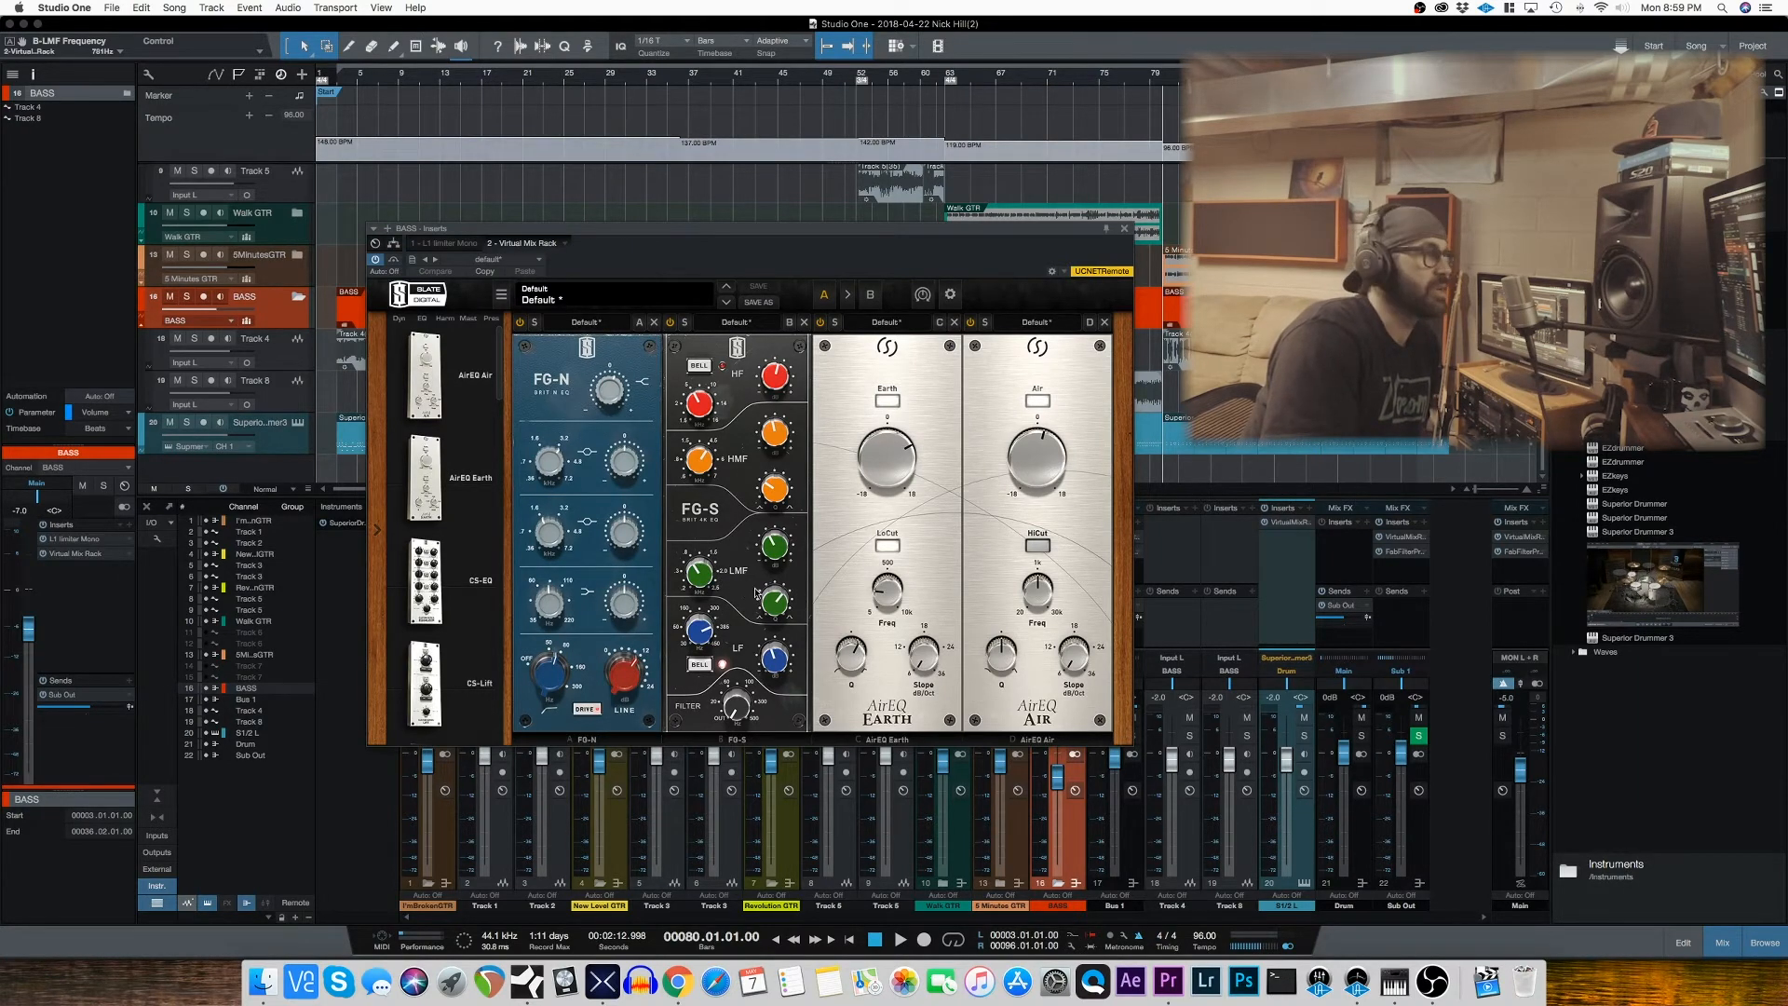
{"action": "mouse_move", "coordinate": [770, 624]}
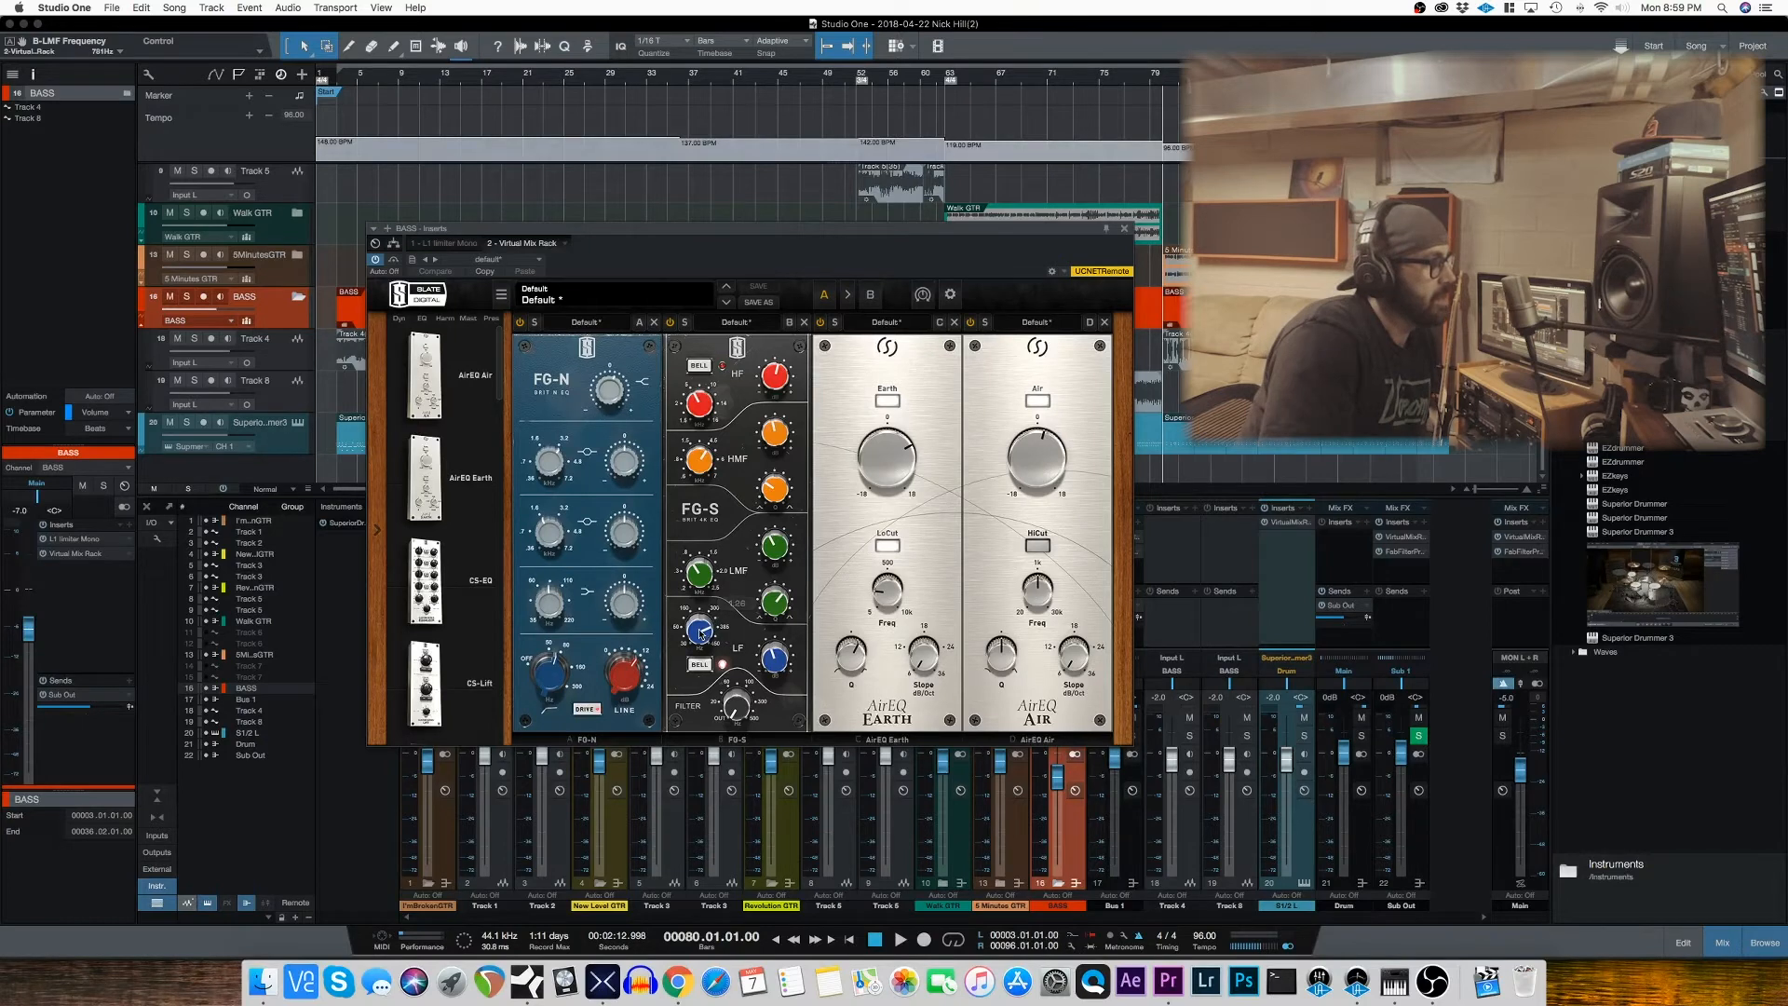
{"action": "mouse_move", "coordinate": [701, 633]}
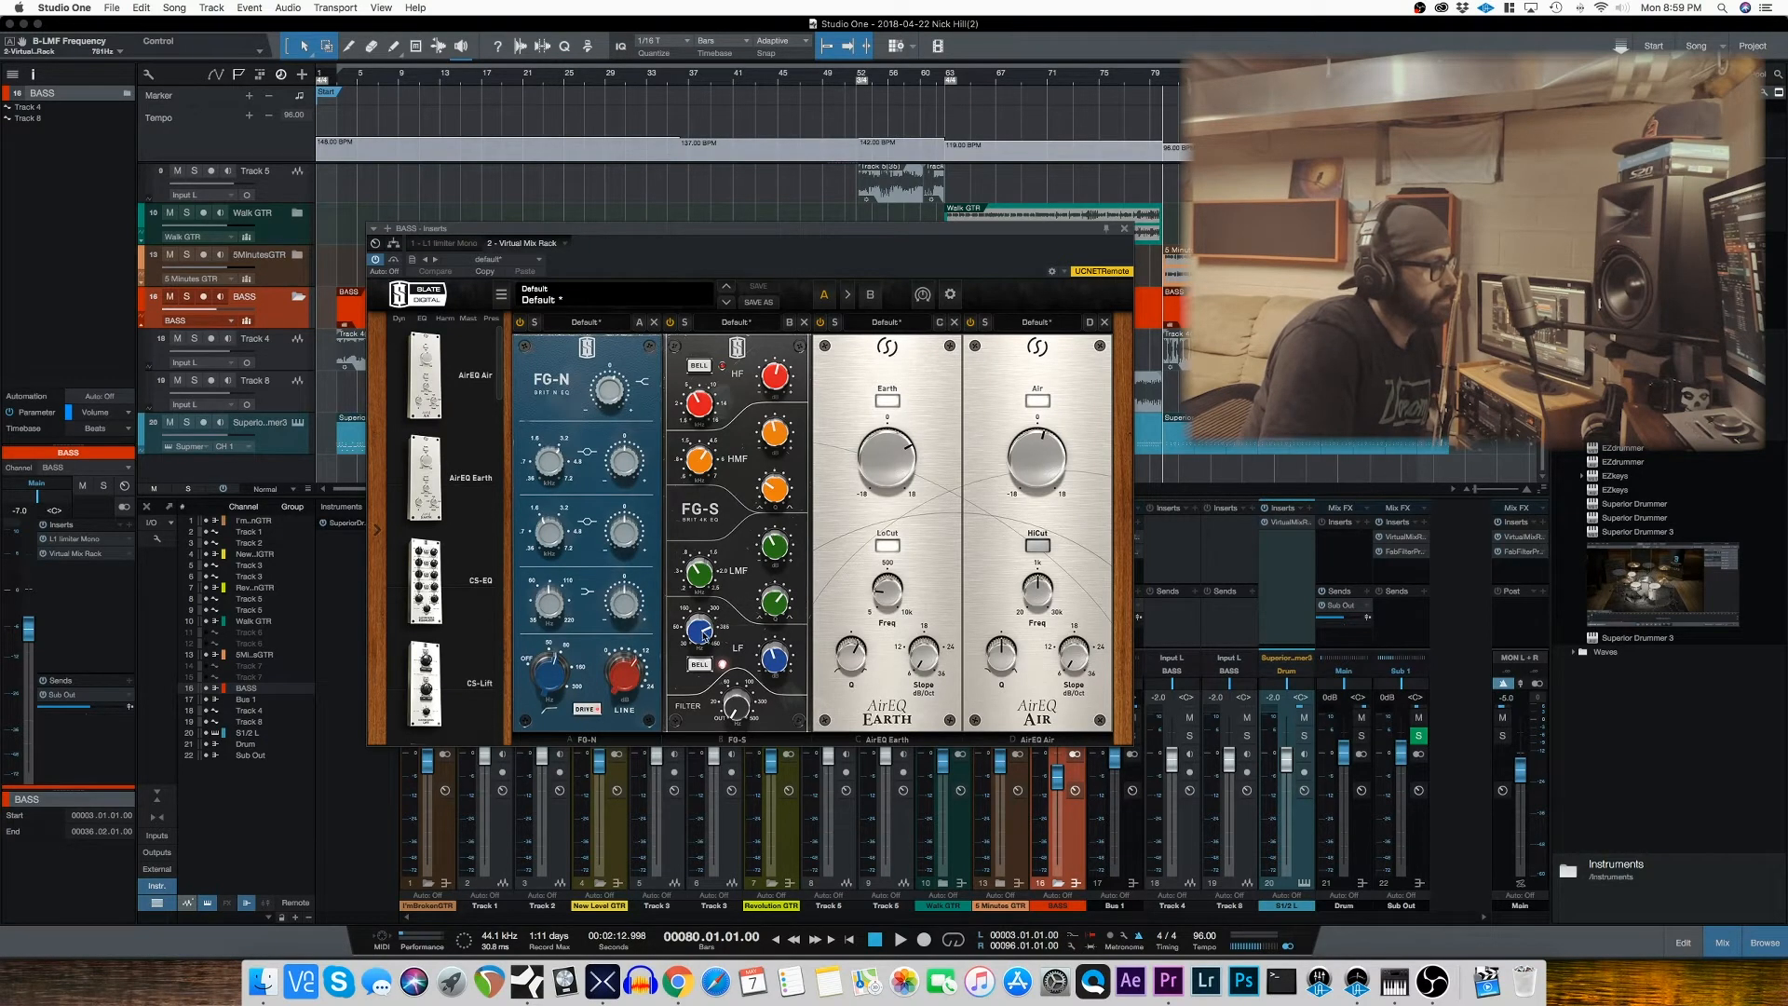
{"action": "mouse_move", "coordinate": [784, 657]}
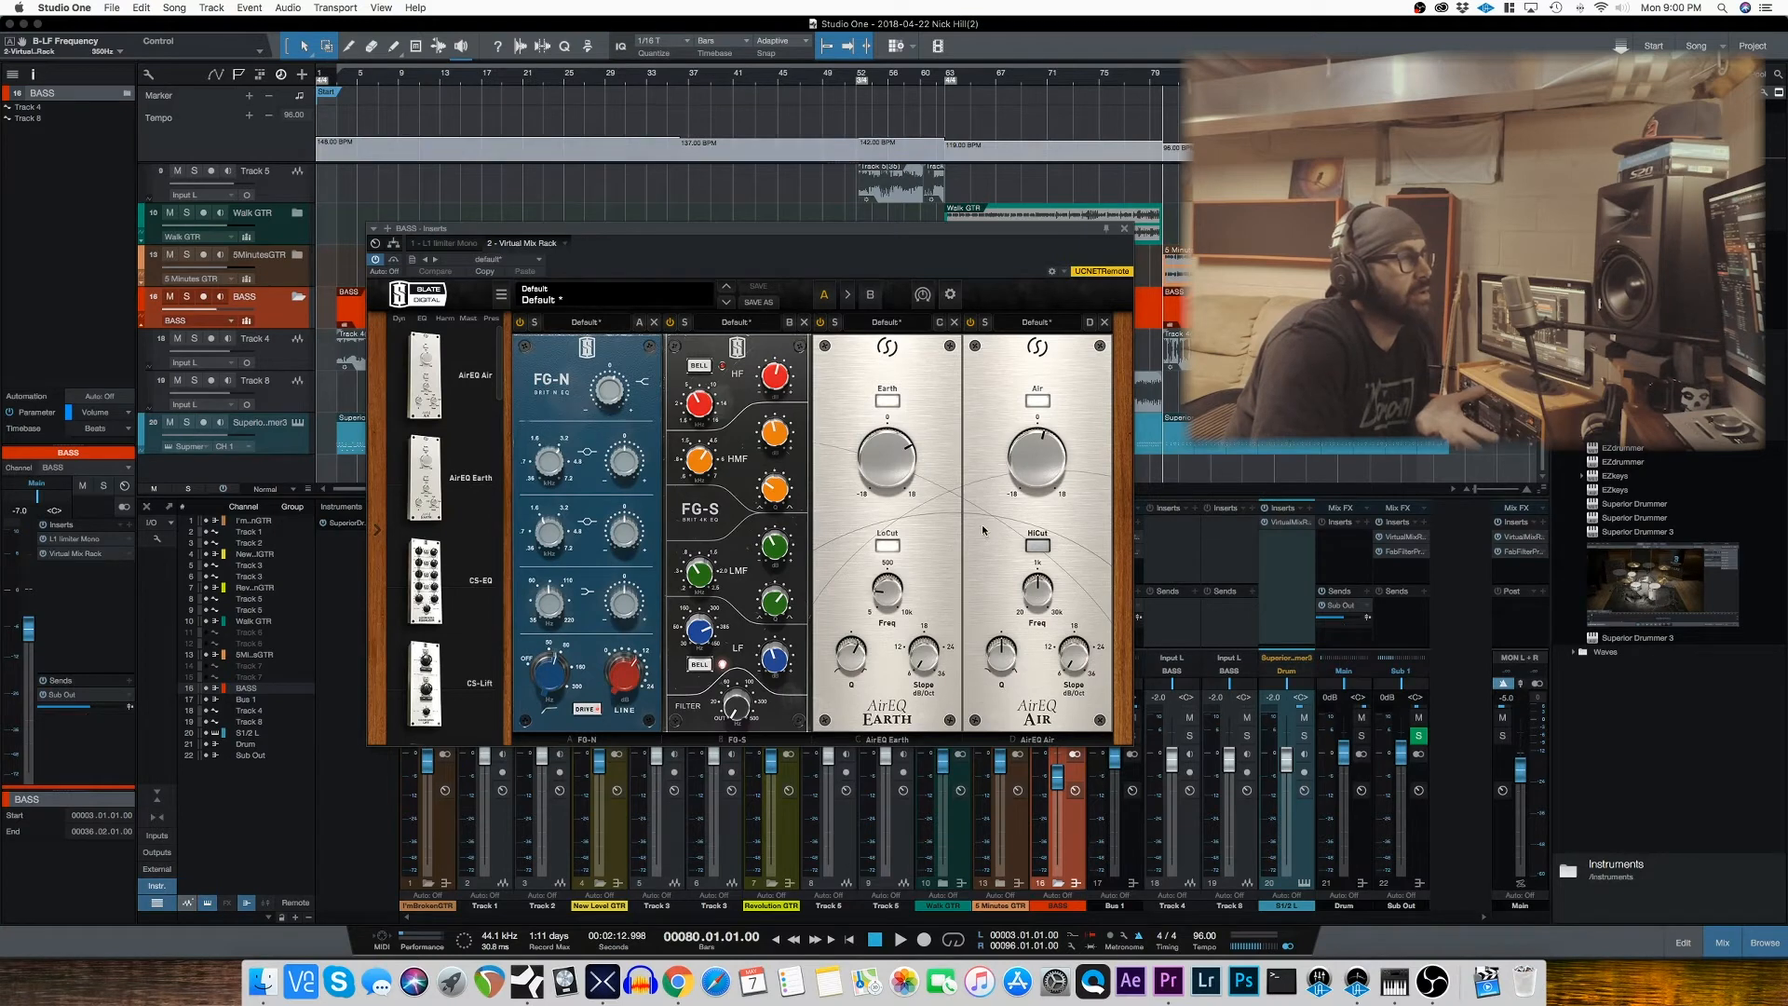
{"action": "mouse_move", "coordinate": [877, 460]}
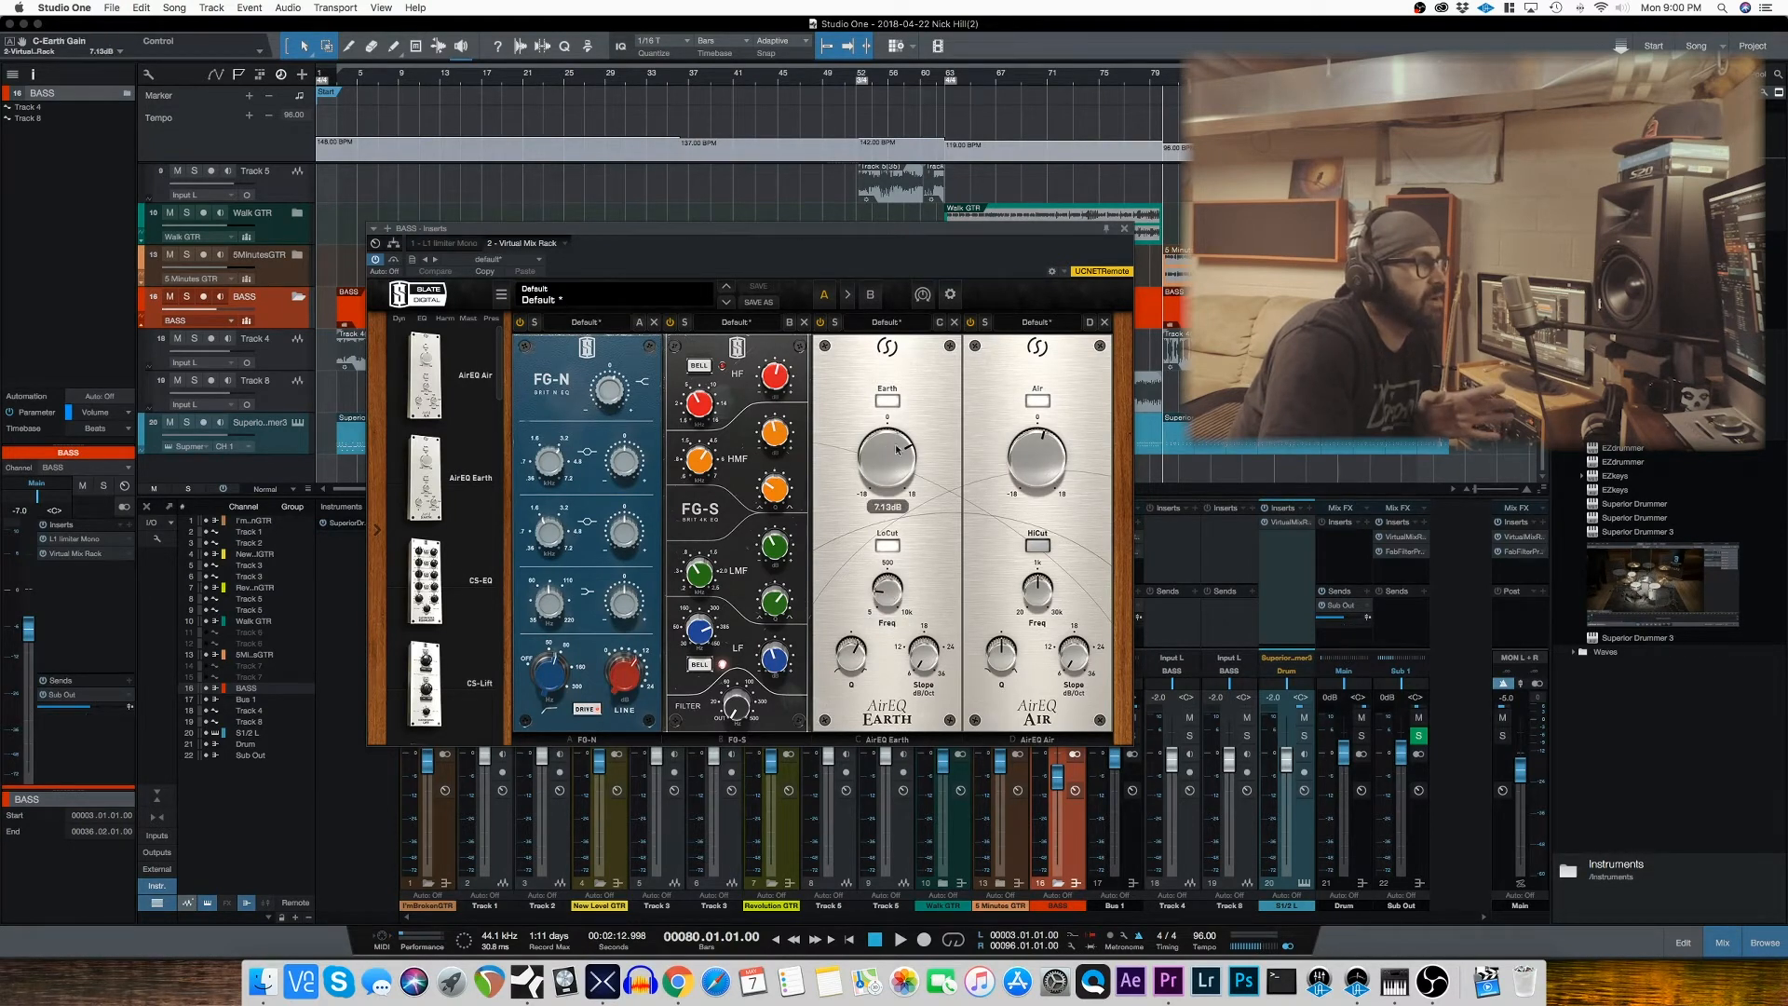
{"action": "mouse_move", "coordinate": [1028, 465]}
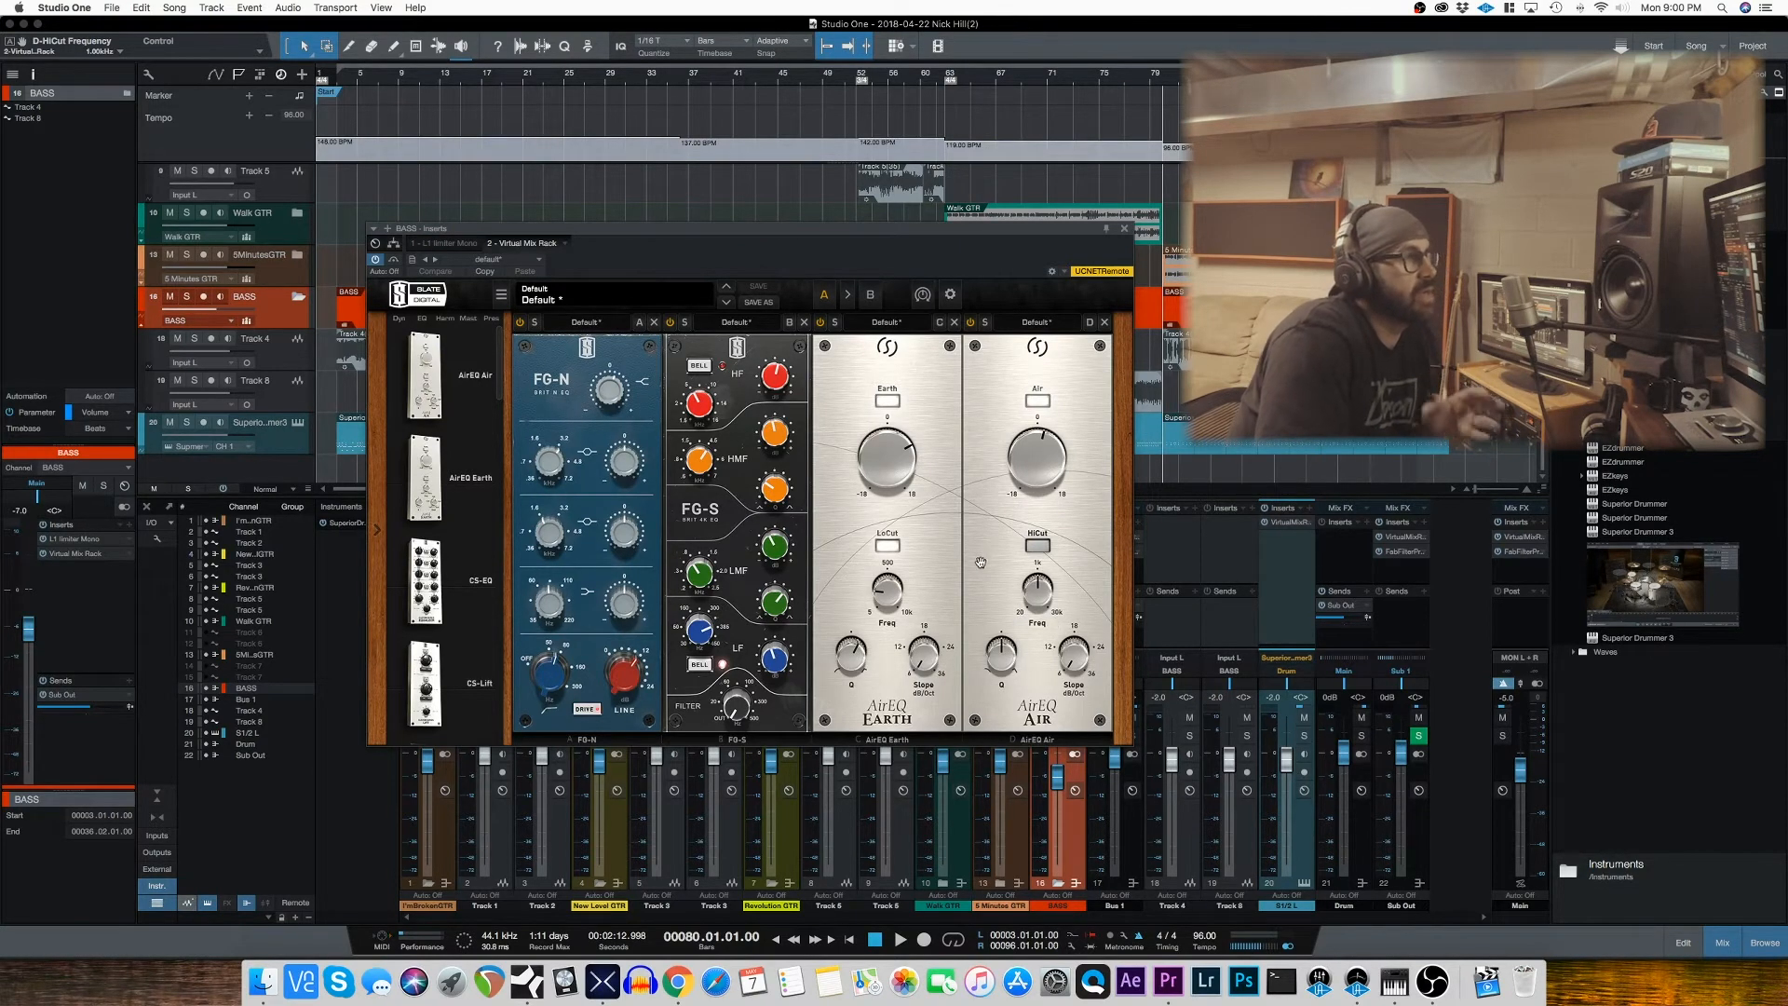
Step: Set the playback position to bar 3 and switch off the FG-N, FG-S, AirEQ Earth and AirEQ Air modules in the BASS rack
{"action": "left_click_drag", "start_coordinate": [981, 228], "coordinate": [1228, 296]}
{"action": "left_click", "coordinate": [344, 83]}
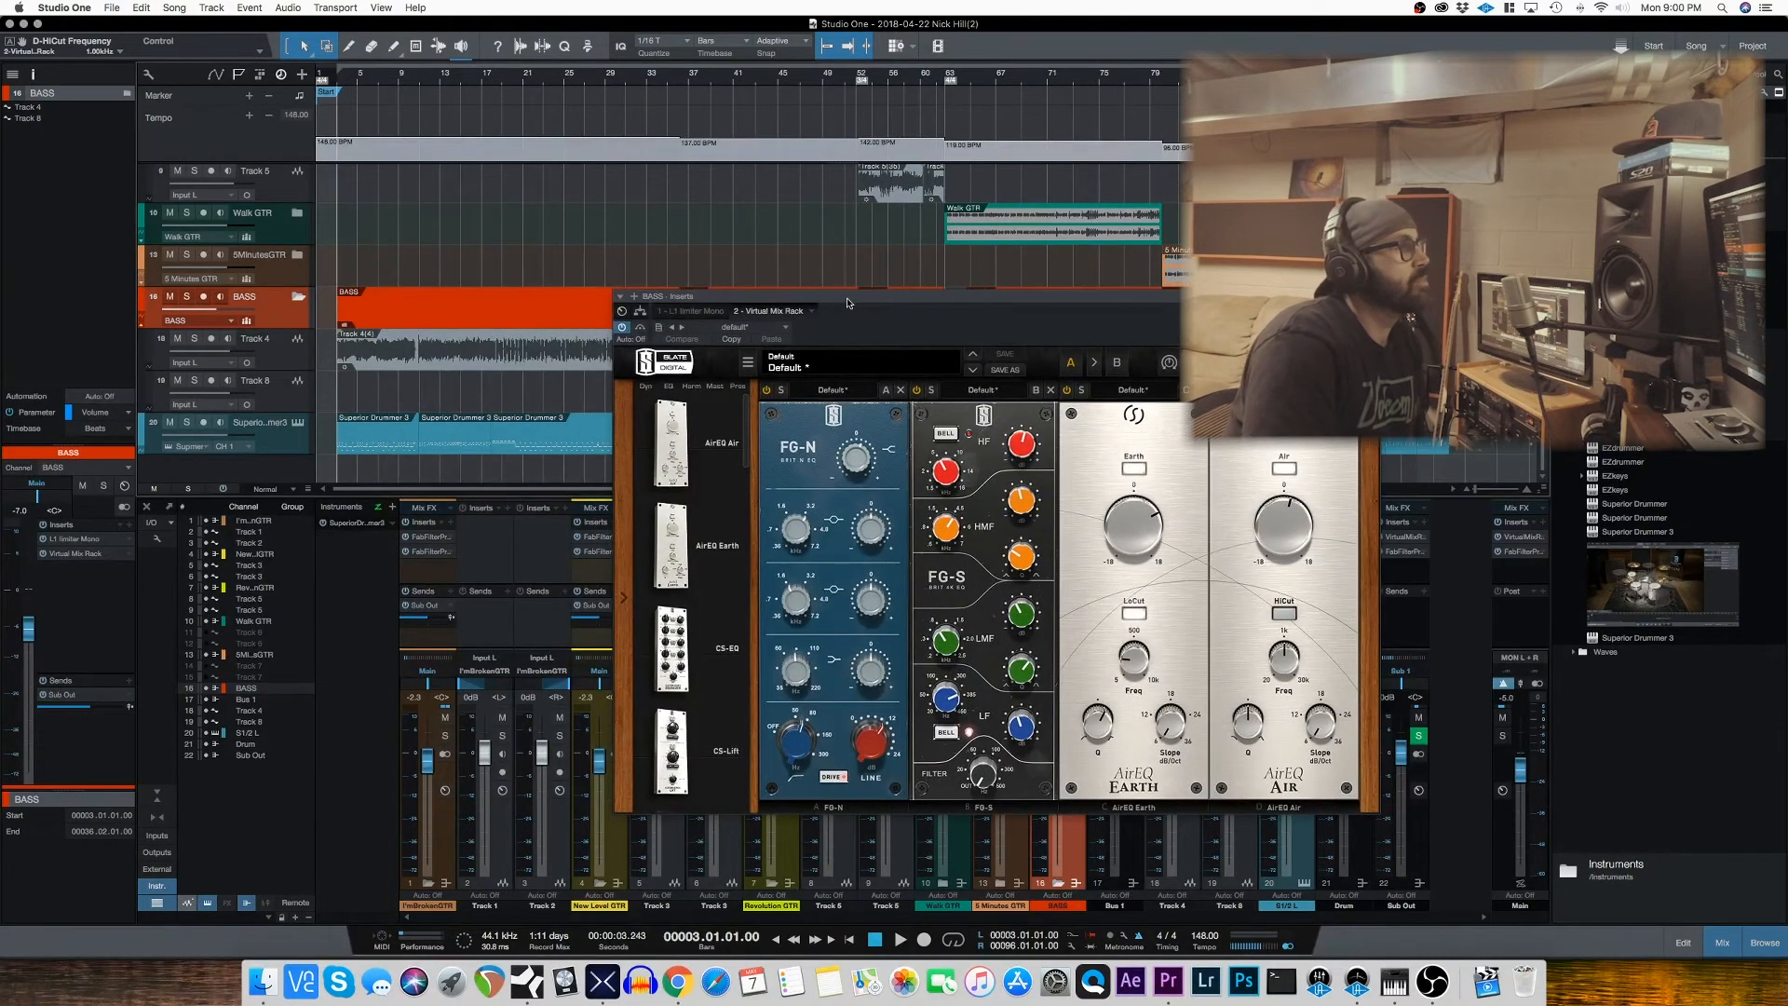
{"action": "left_click_drag", "start_coordinate": [880, 310], "coordinate": [767, 234]}
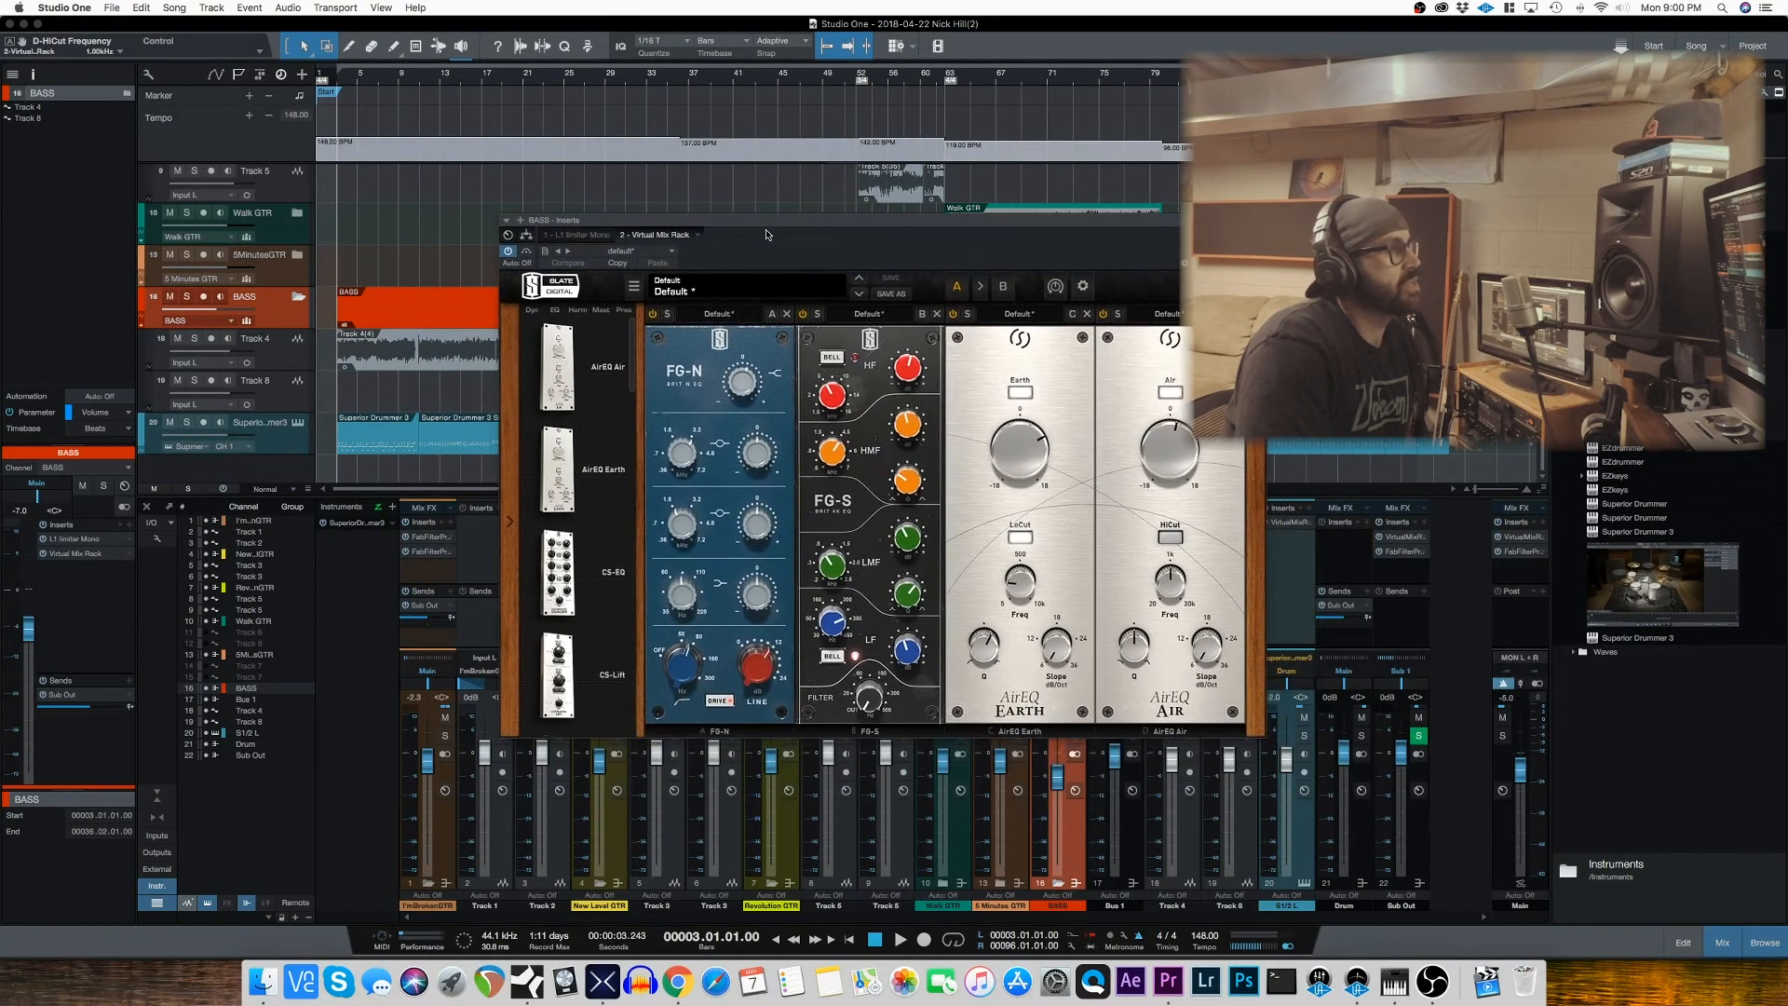
{"action": "left_click", "coordinate": [652, 314]}
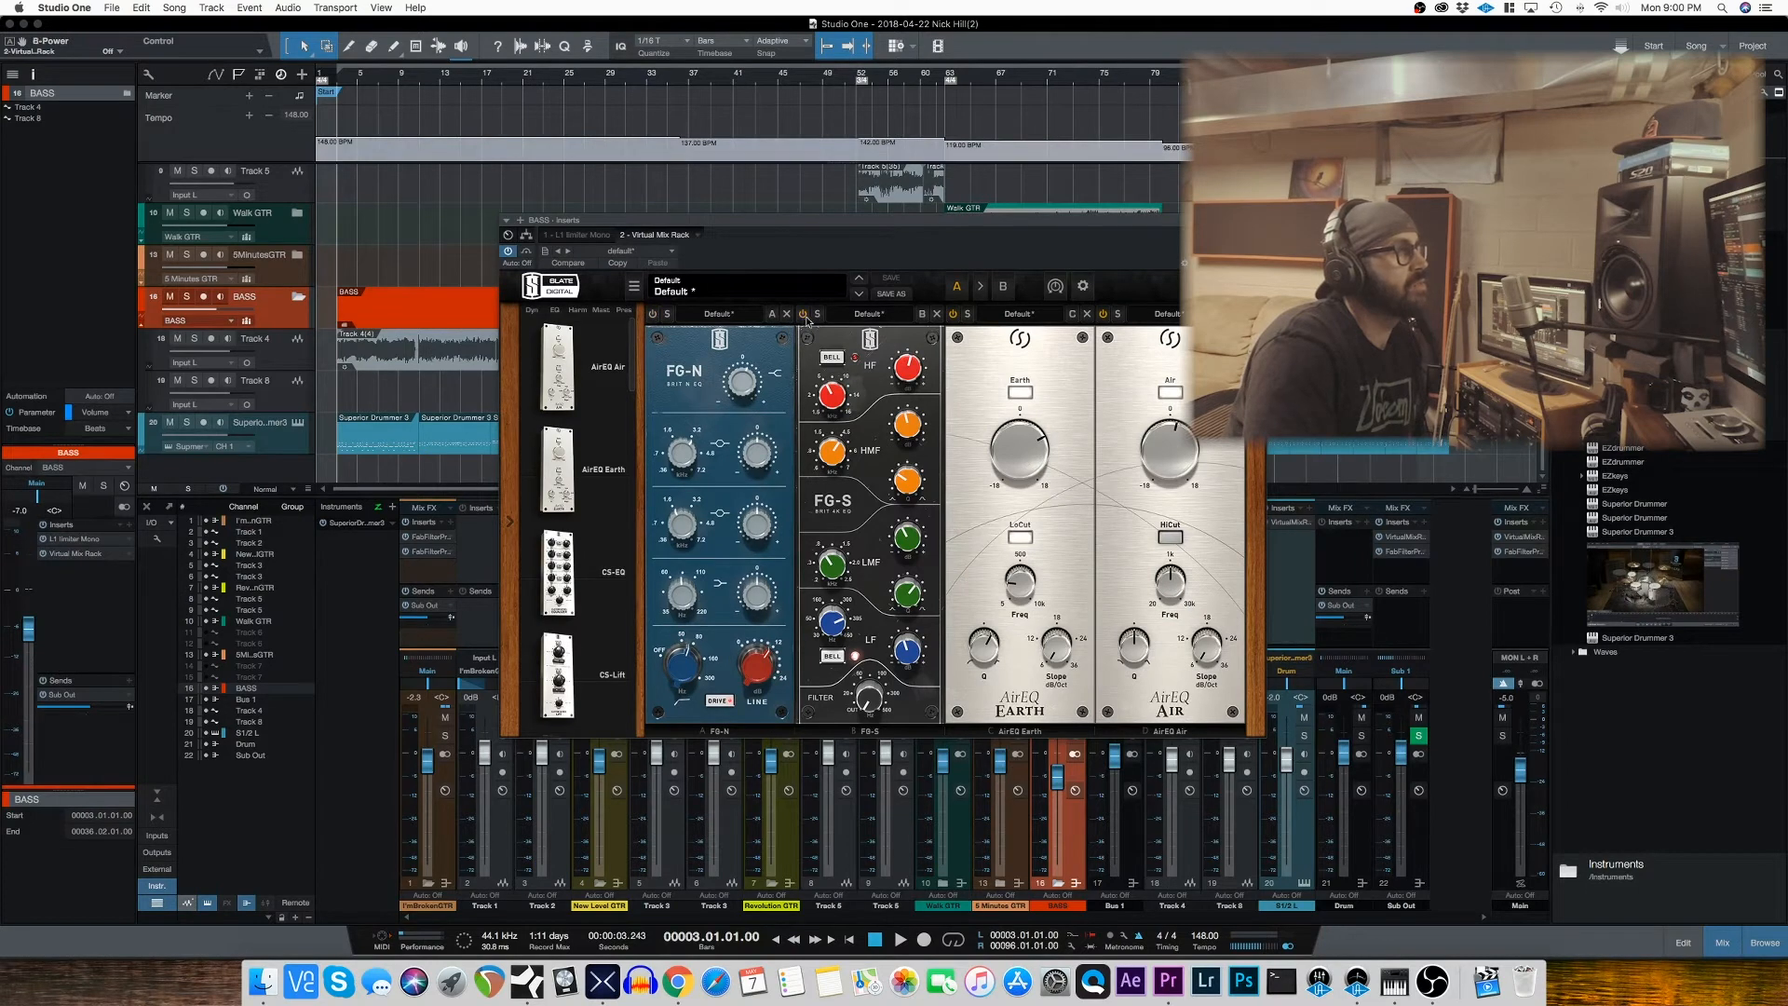
{"action": "left_click", "coordinate": [1103, 314]}
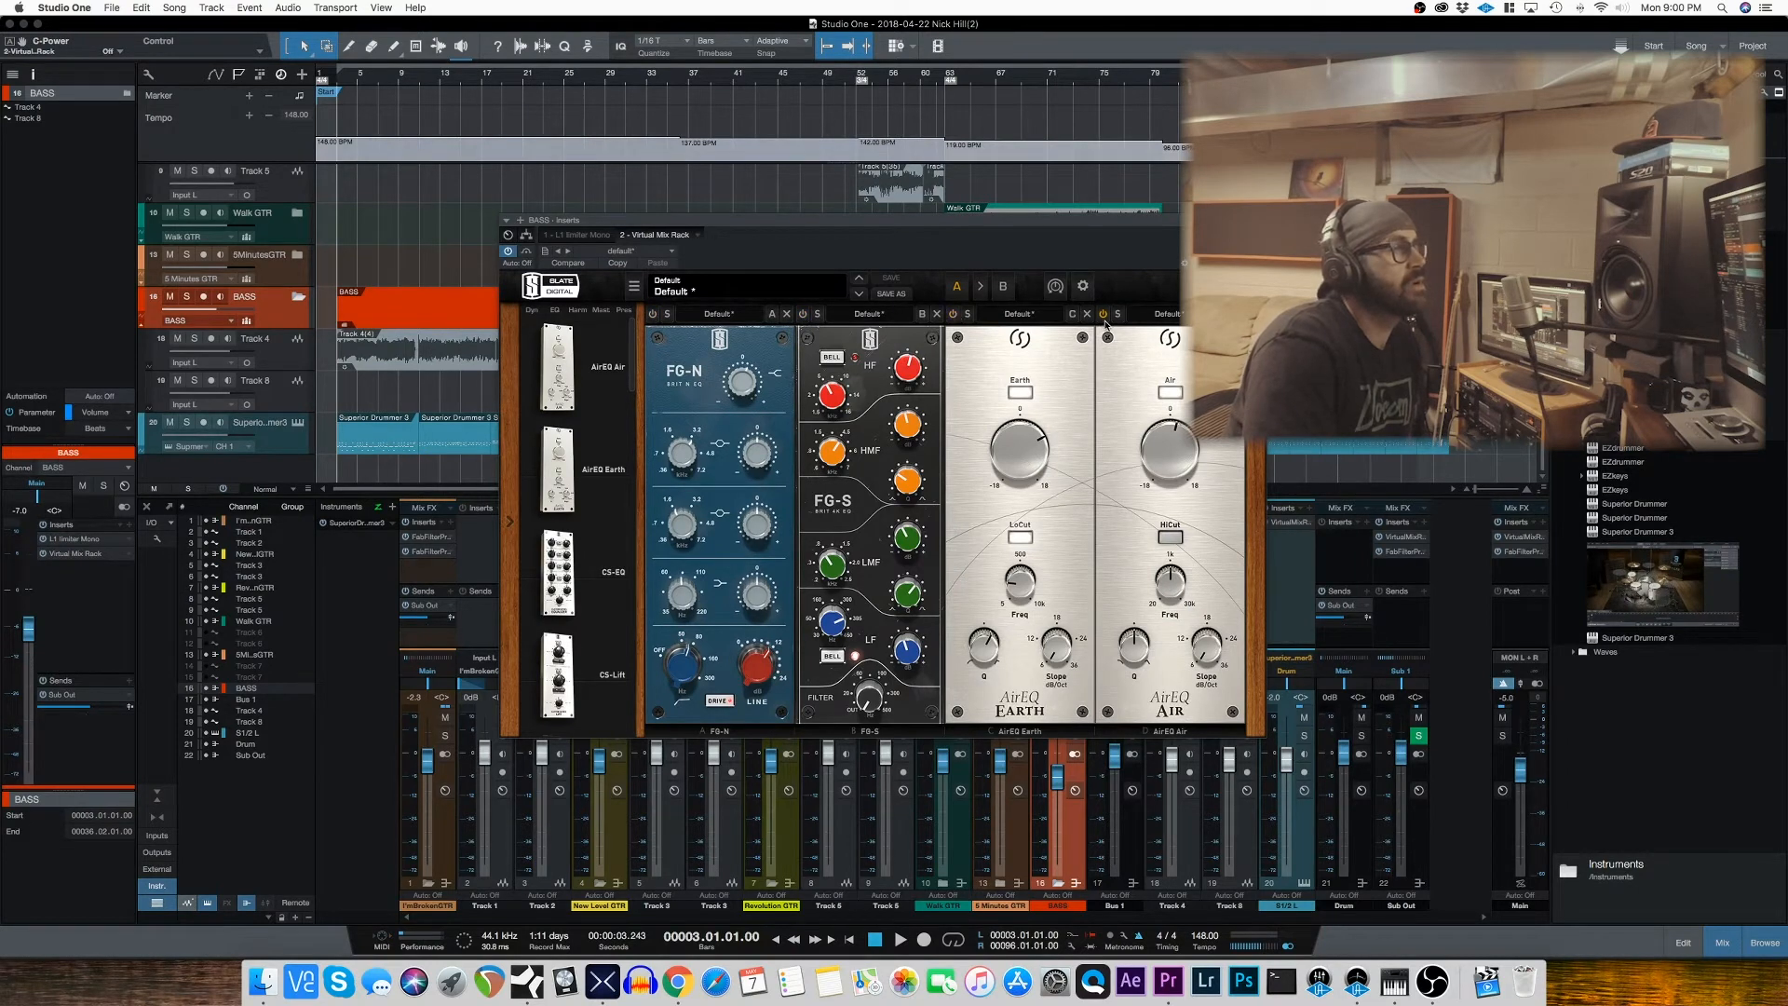
Step: Play the soloed BASS track from bar 3, switching on FG-N, FG-S, AirEQ Earth and AirEQ Air one after another
{"action": "left_click", "coordinate": [187, 297]}
{"action": "key", "text": "space"}
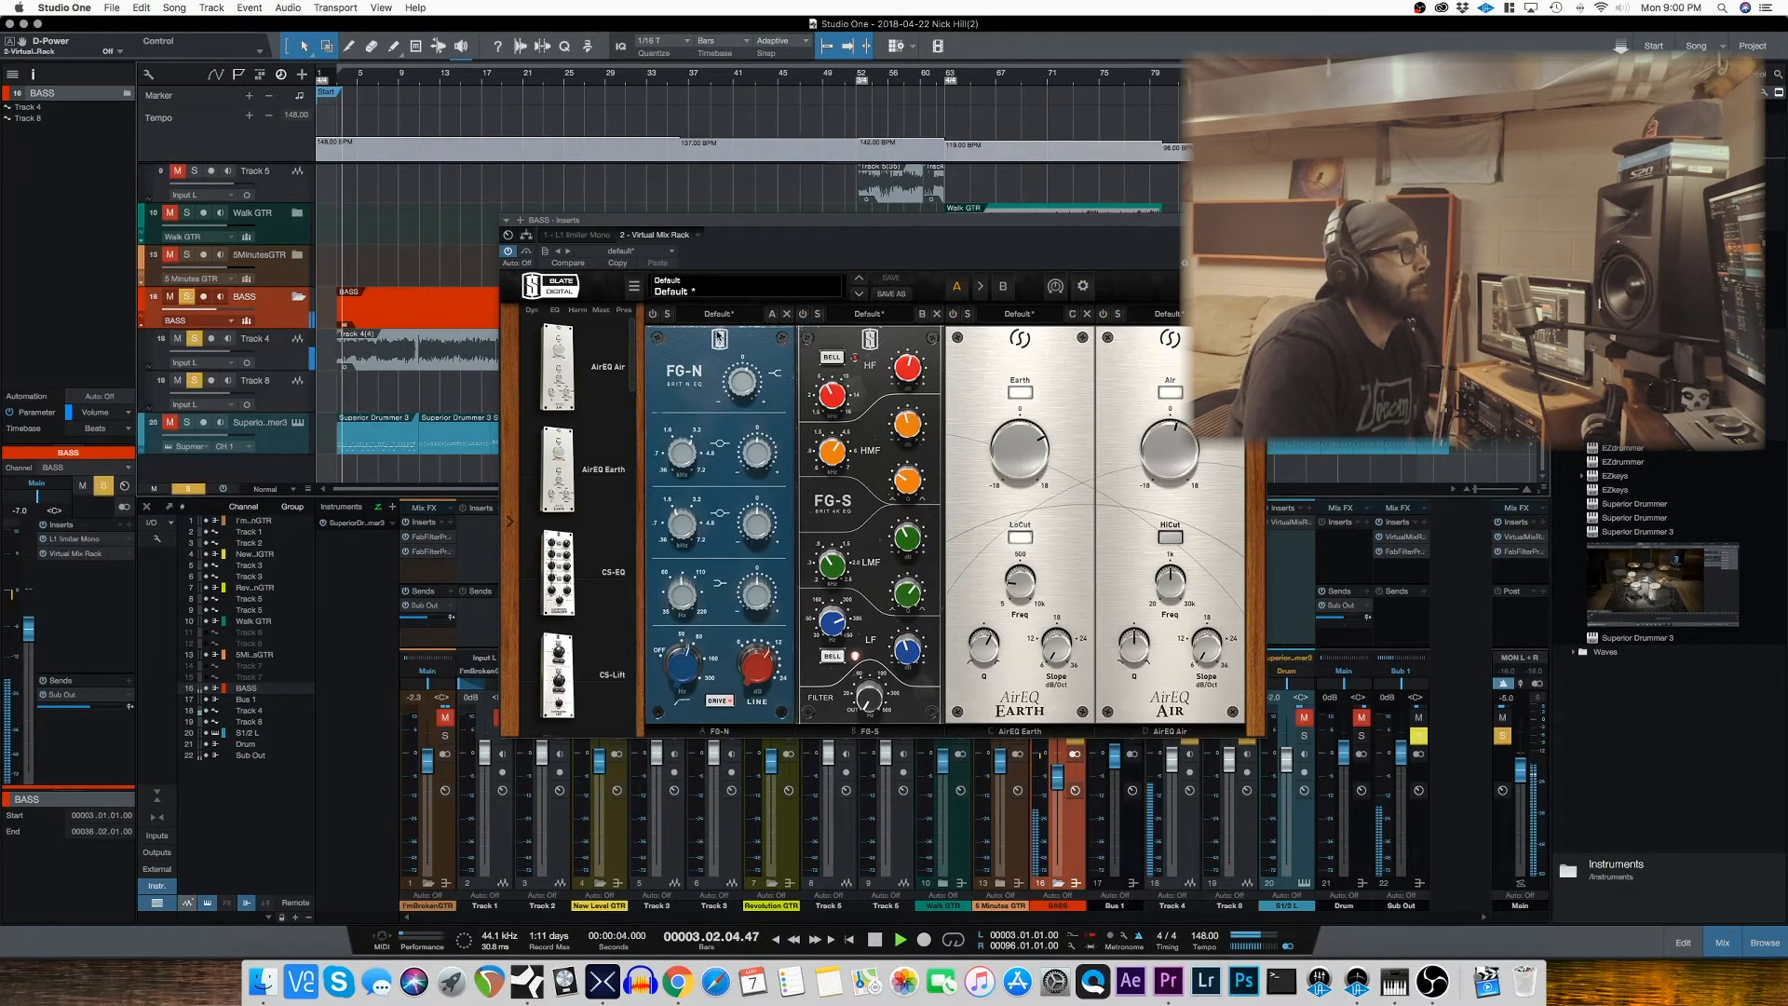
{"action": "left_click", "coordinate": [654, 315]}
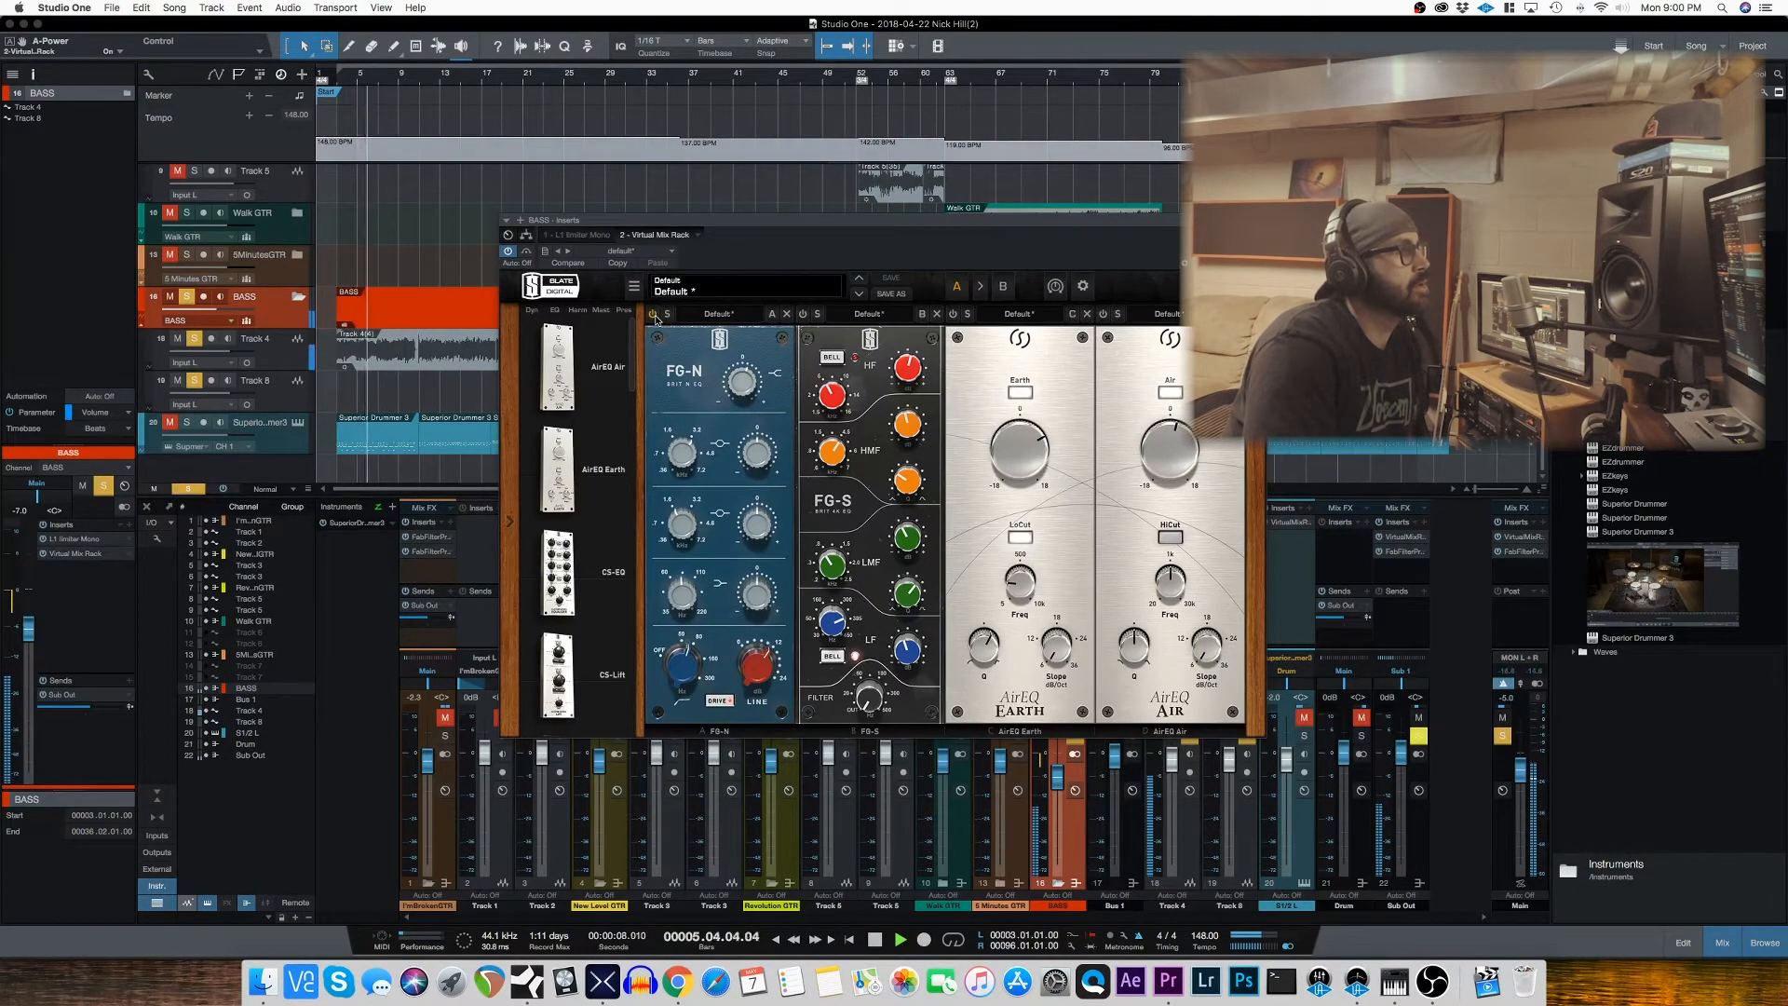
{"action": "left_click", "coordinate": [805, 316]}
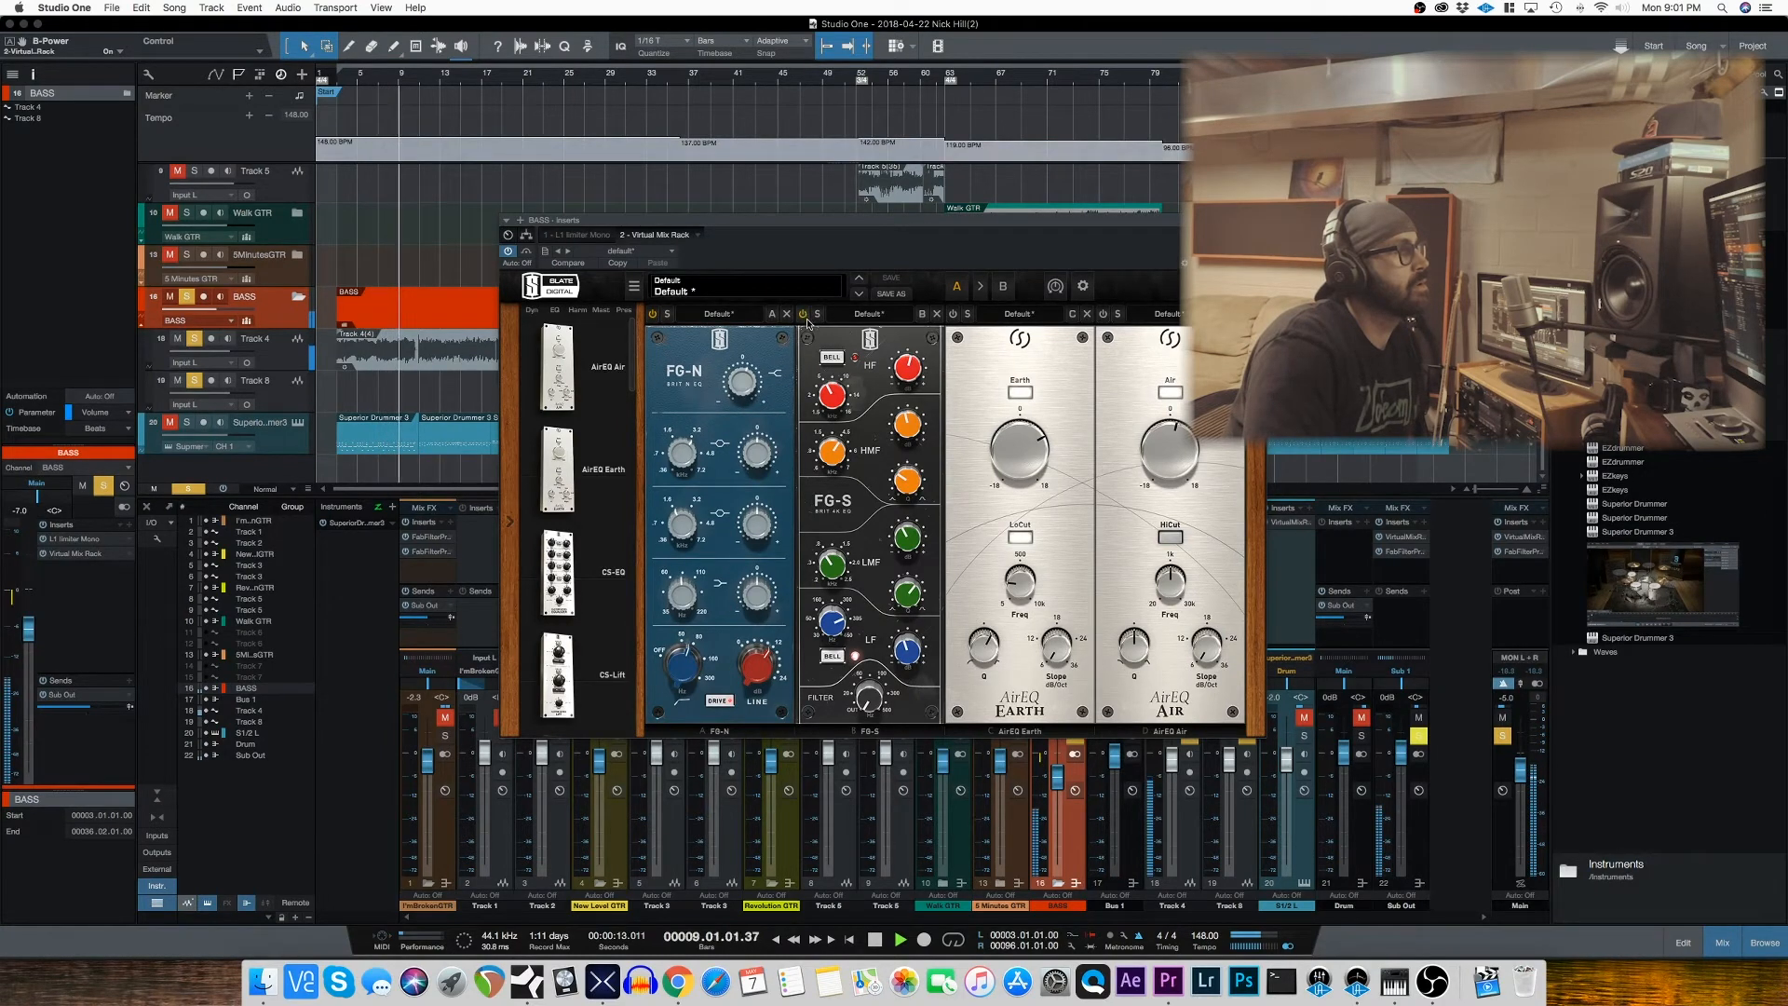
{"action": "left_click", "coordinate": [955, 316]}
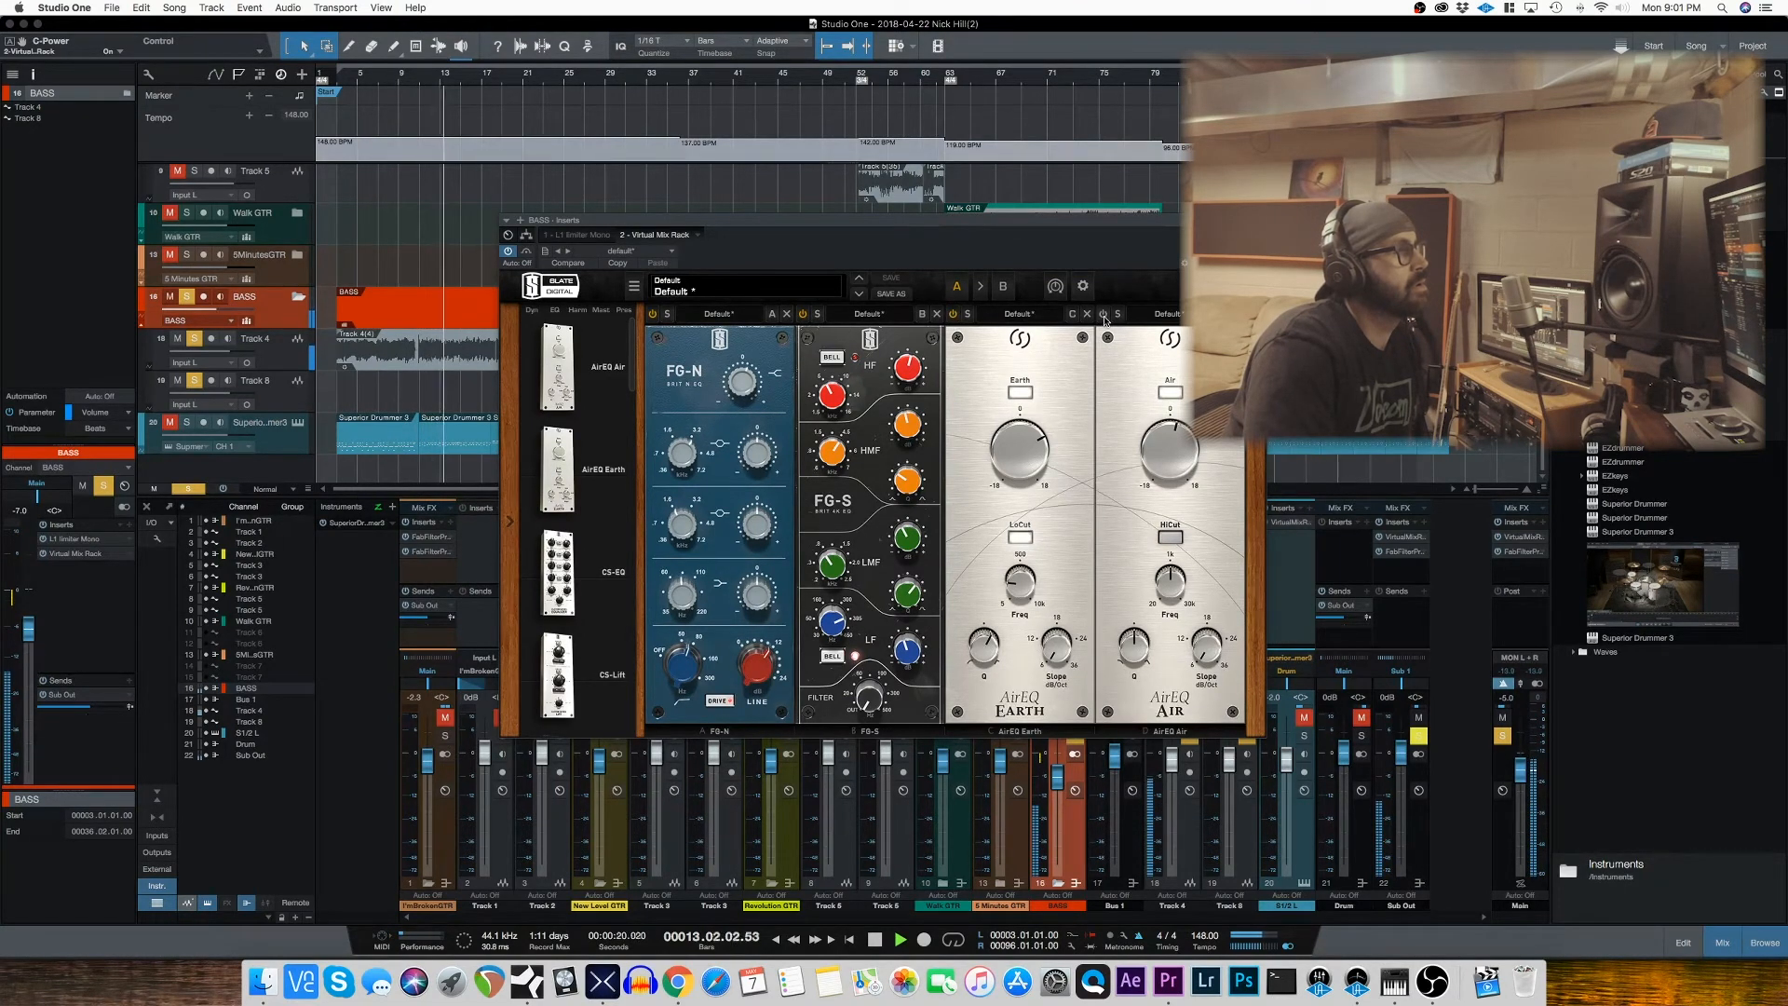
{"action": "left_click", "coordinate": [1103, 316]}
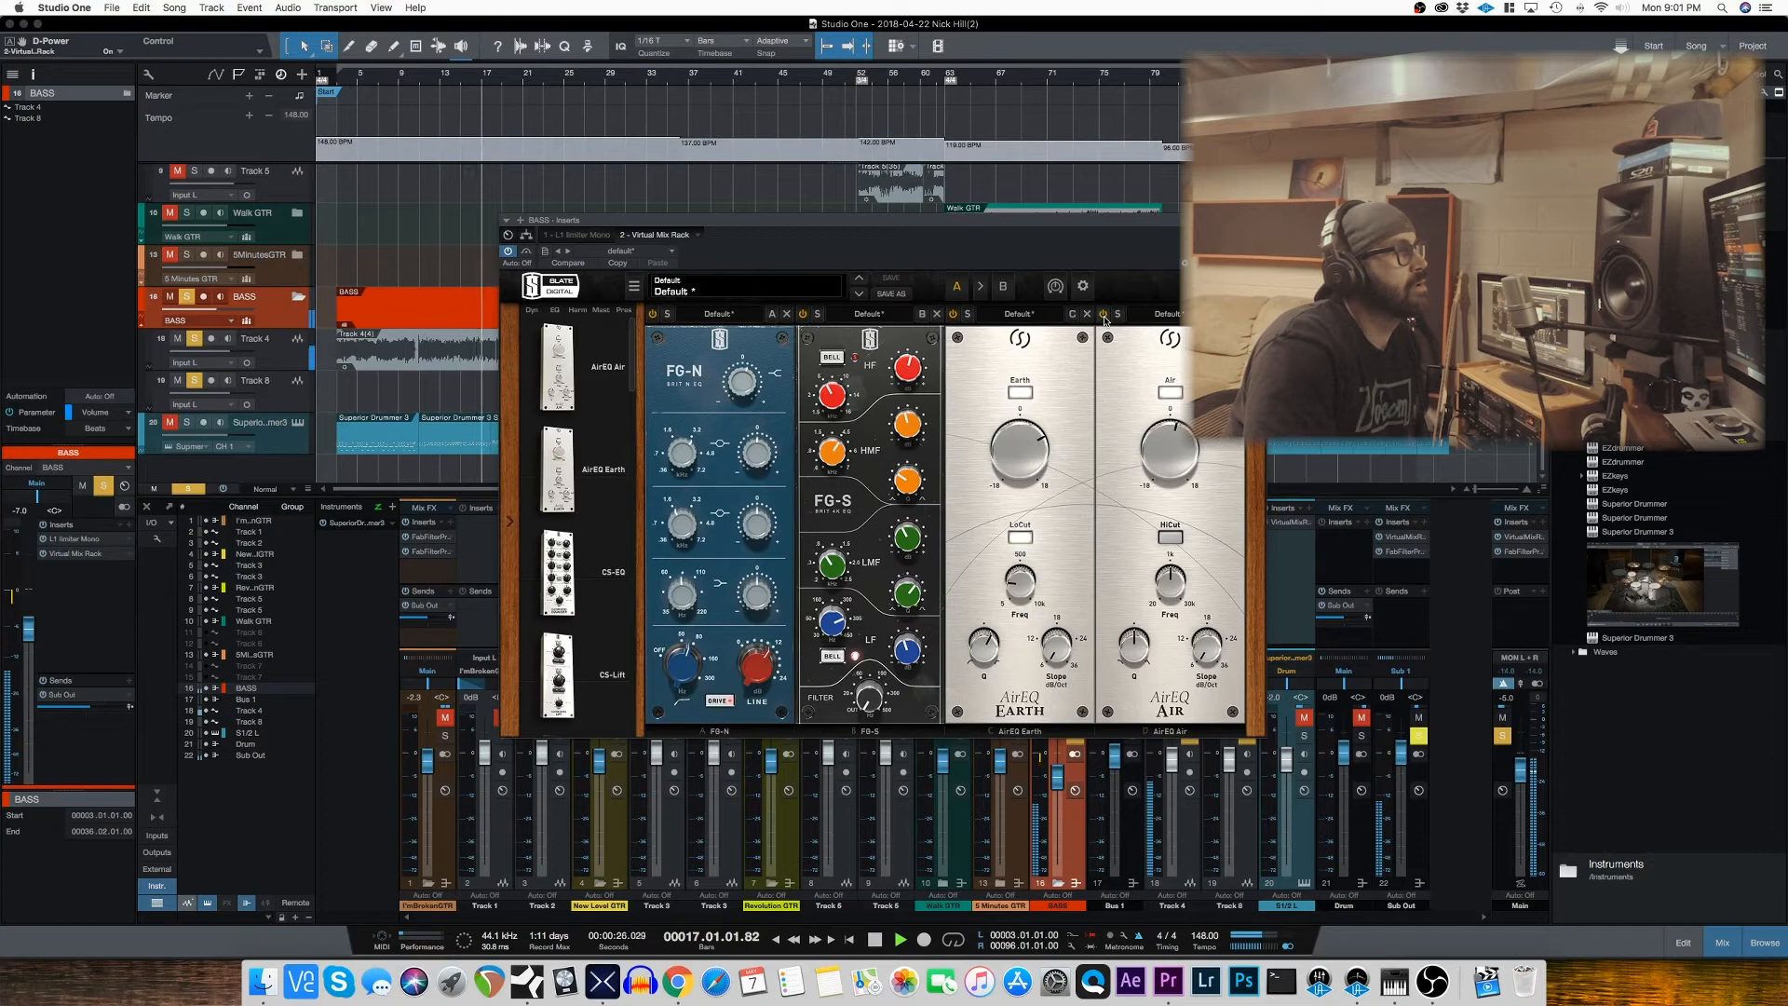
Step: Unsolo BASS to hear the full mix, then close its Virtual Mix Rack and stop playback
{"action": "left_click", "coordinate": [187, 298]}
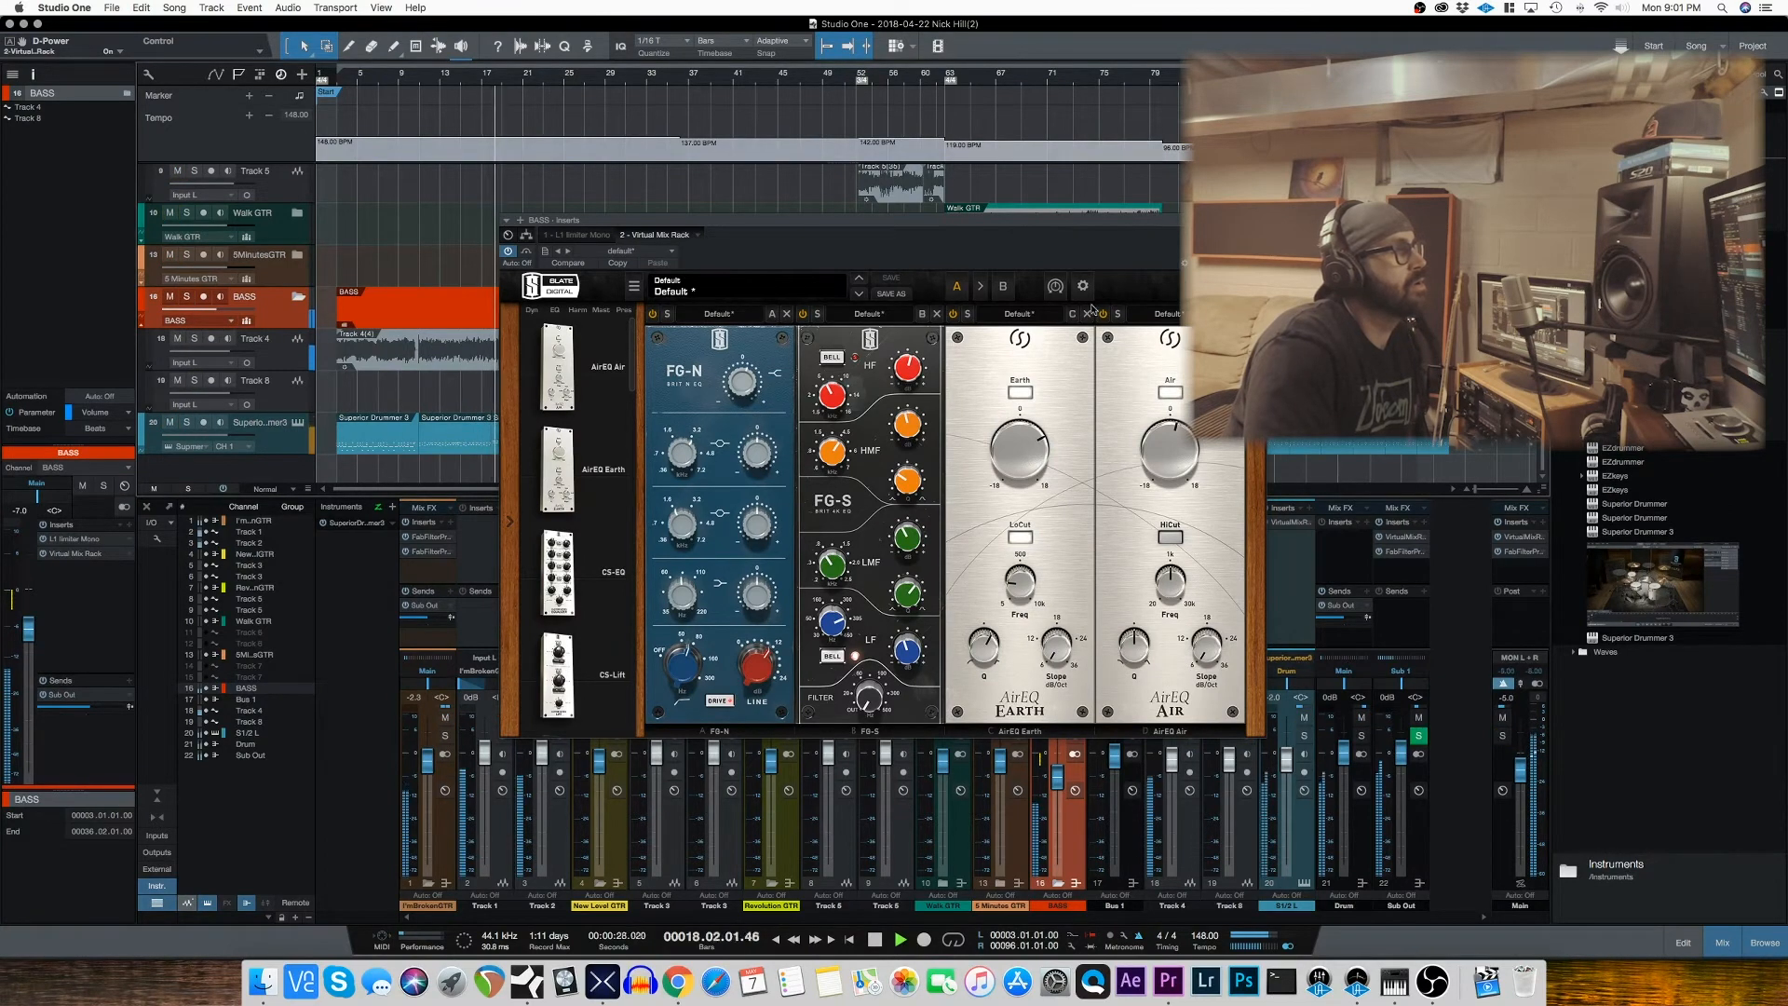
{"action": "left_click", "coordinate": [1257, 221]}
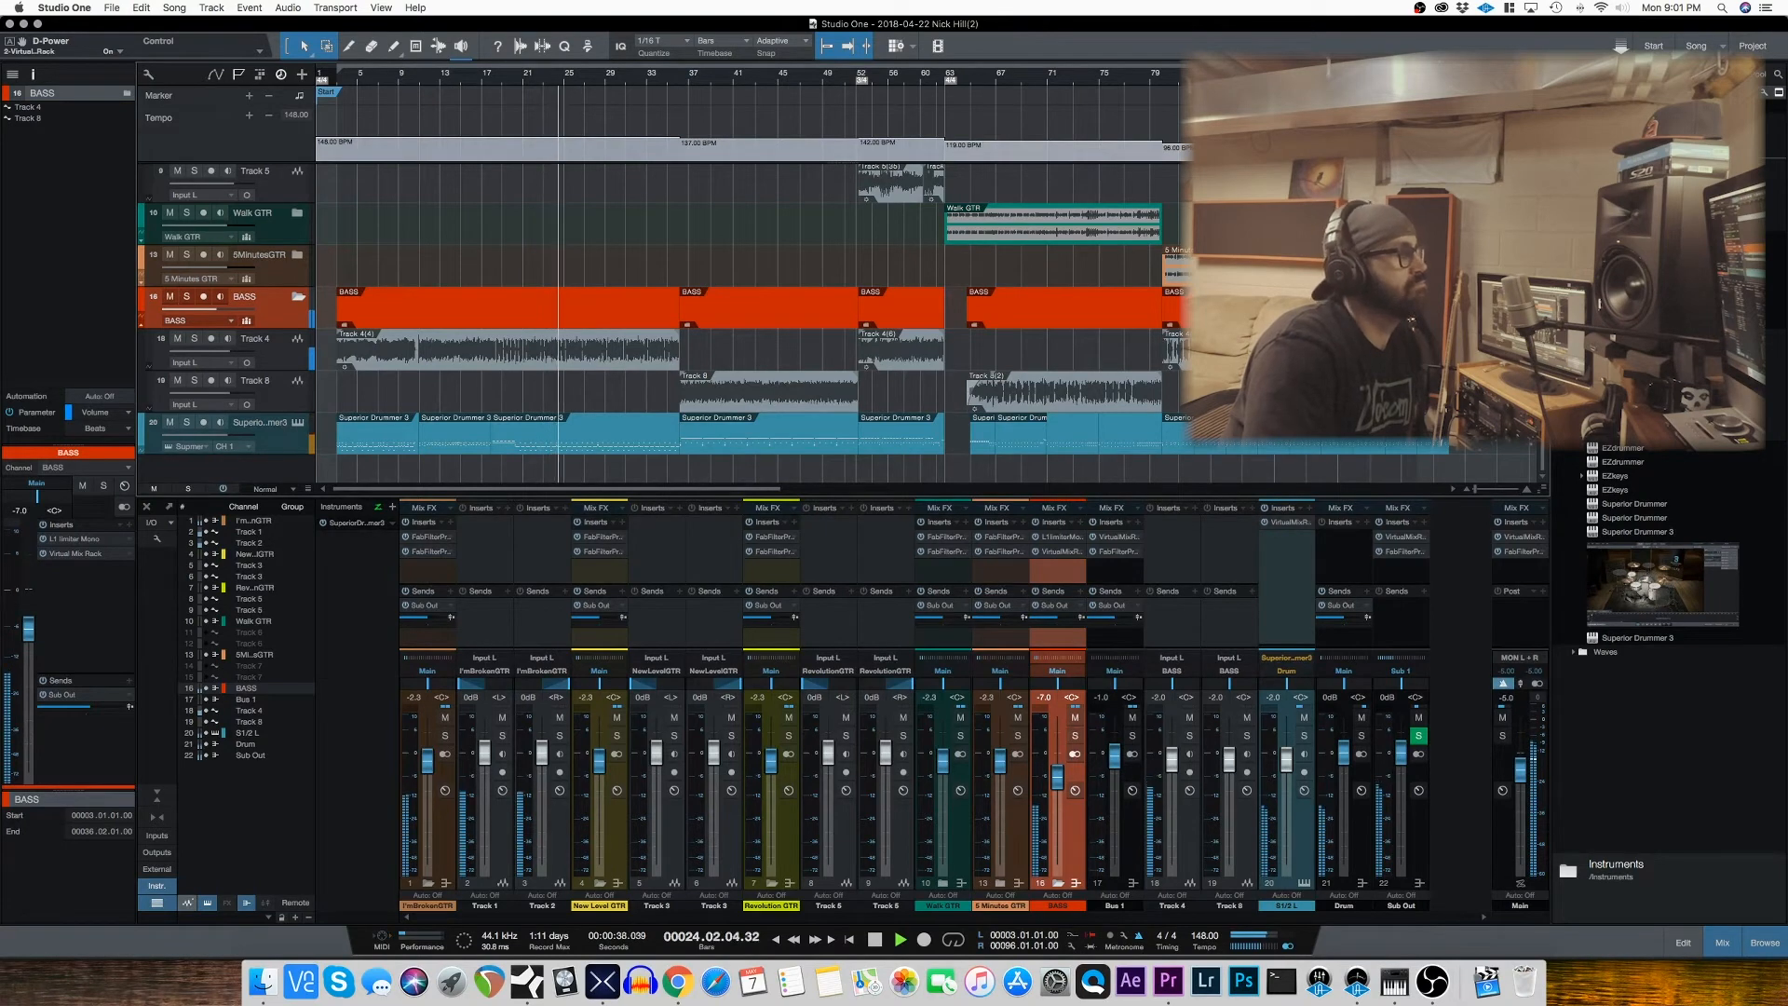
{"action": "key", "text": "space"}
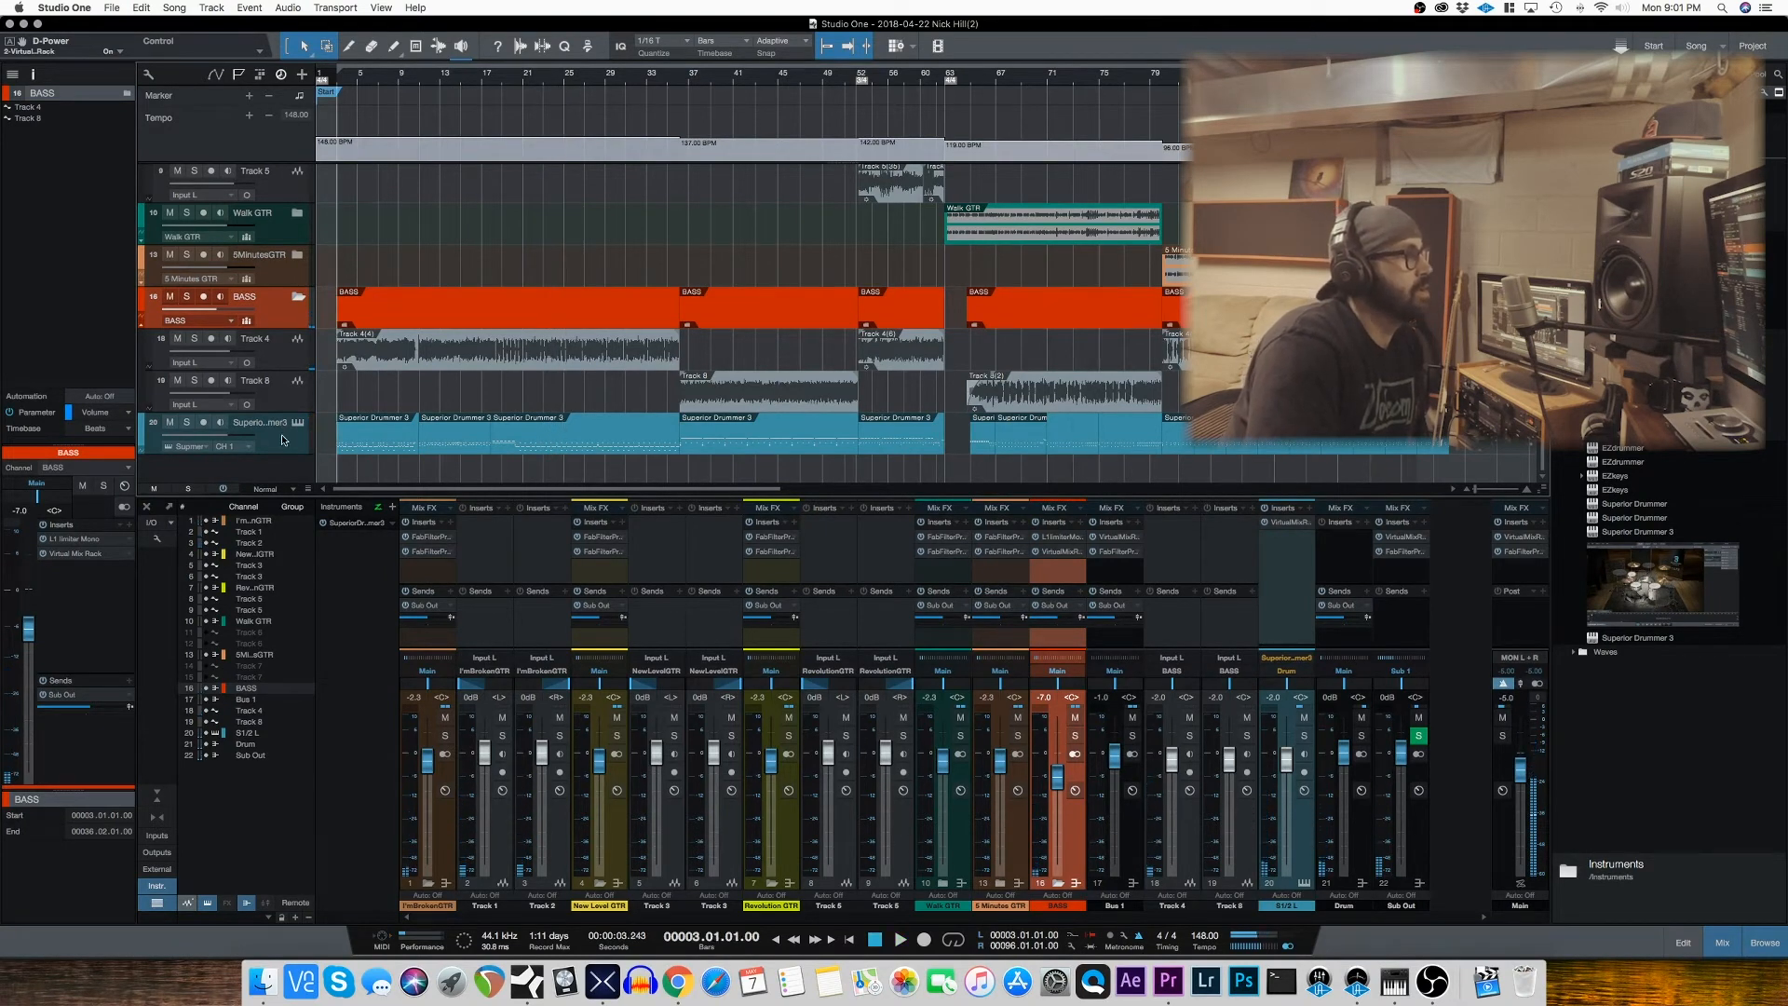
Step: Select the Superior Drummer 3 track and open the Virtual Mix Rack on its channel, moving the window clear of the webcam area
{"action": "left_click", "coordinate": [275, 436]}
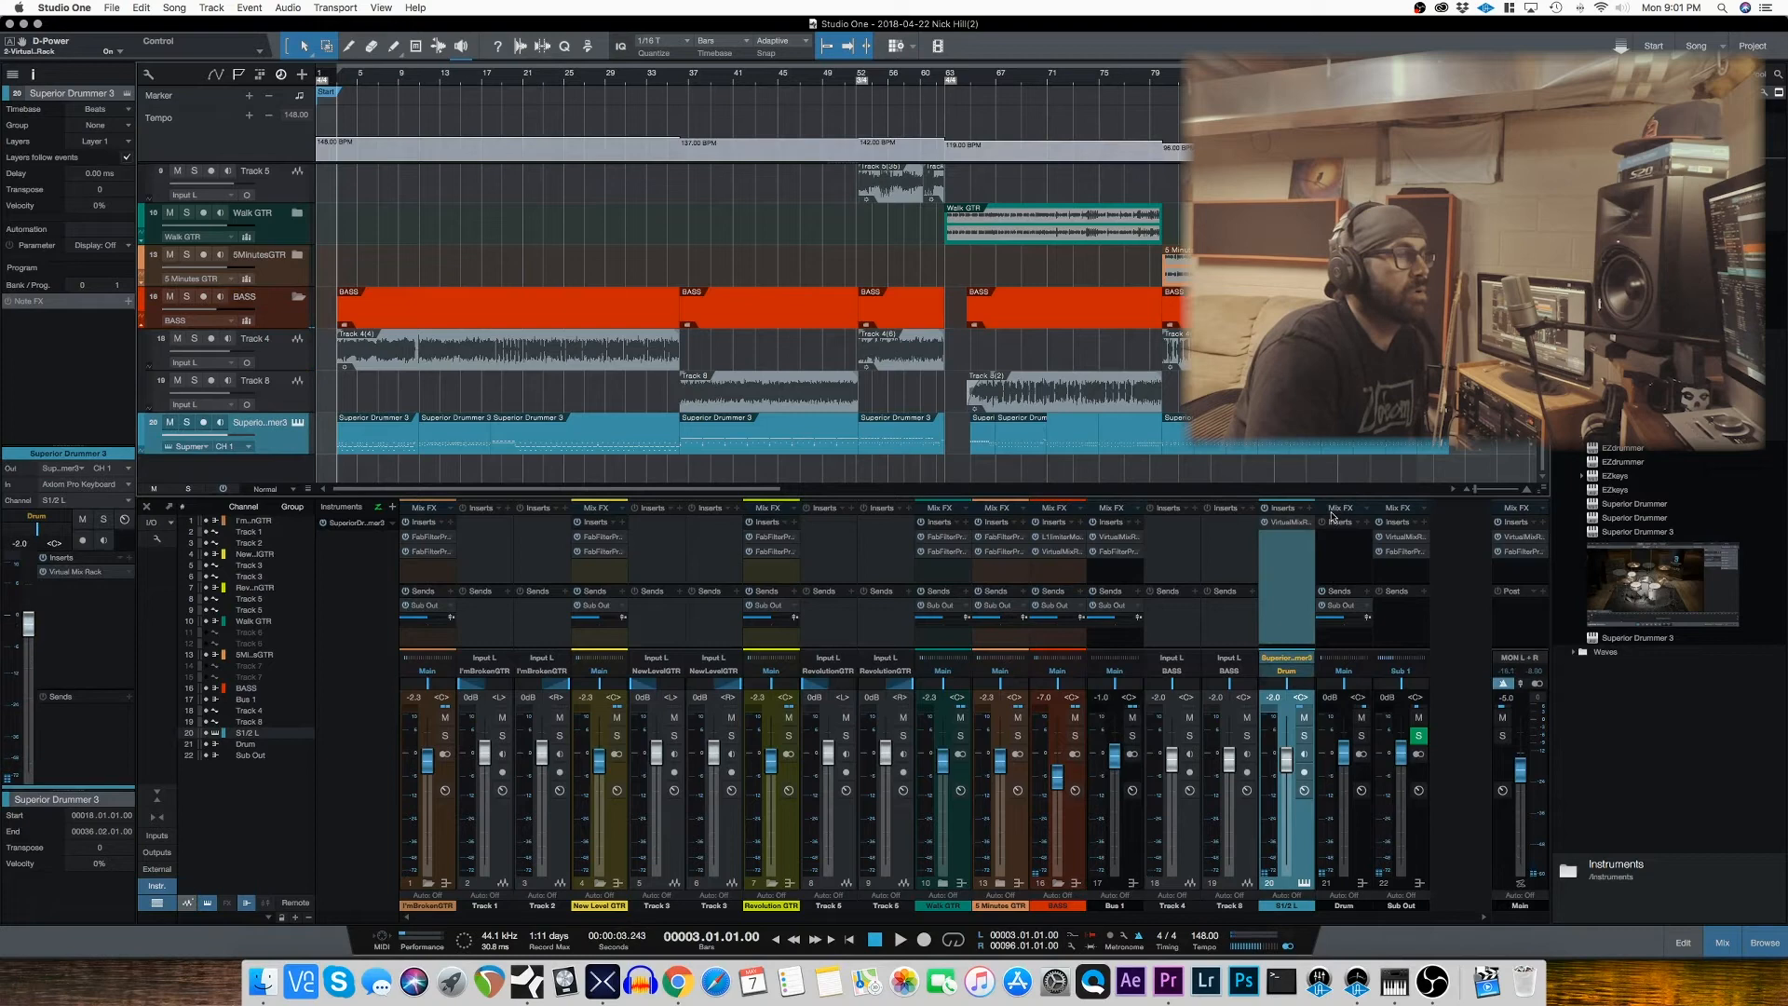
{"action": "left_click", "coordinate": [1293, 522]}
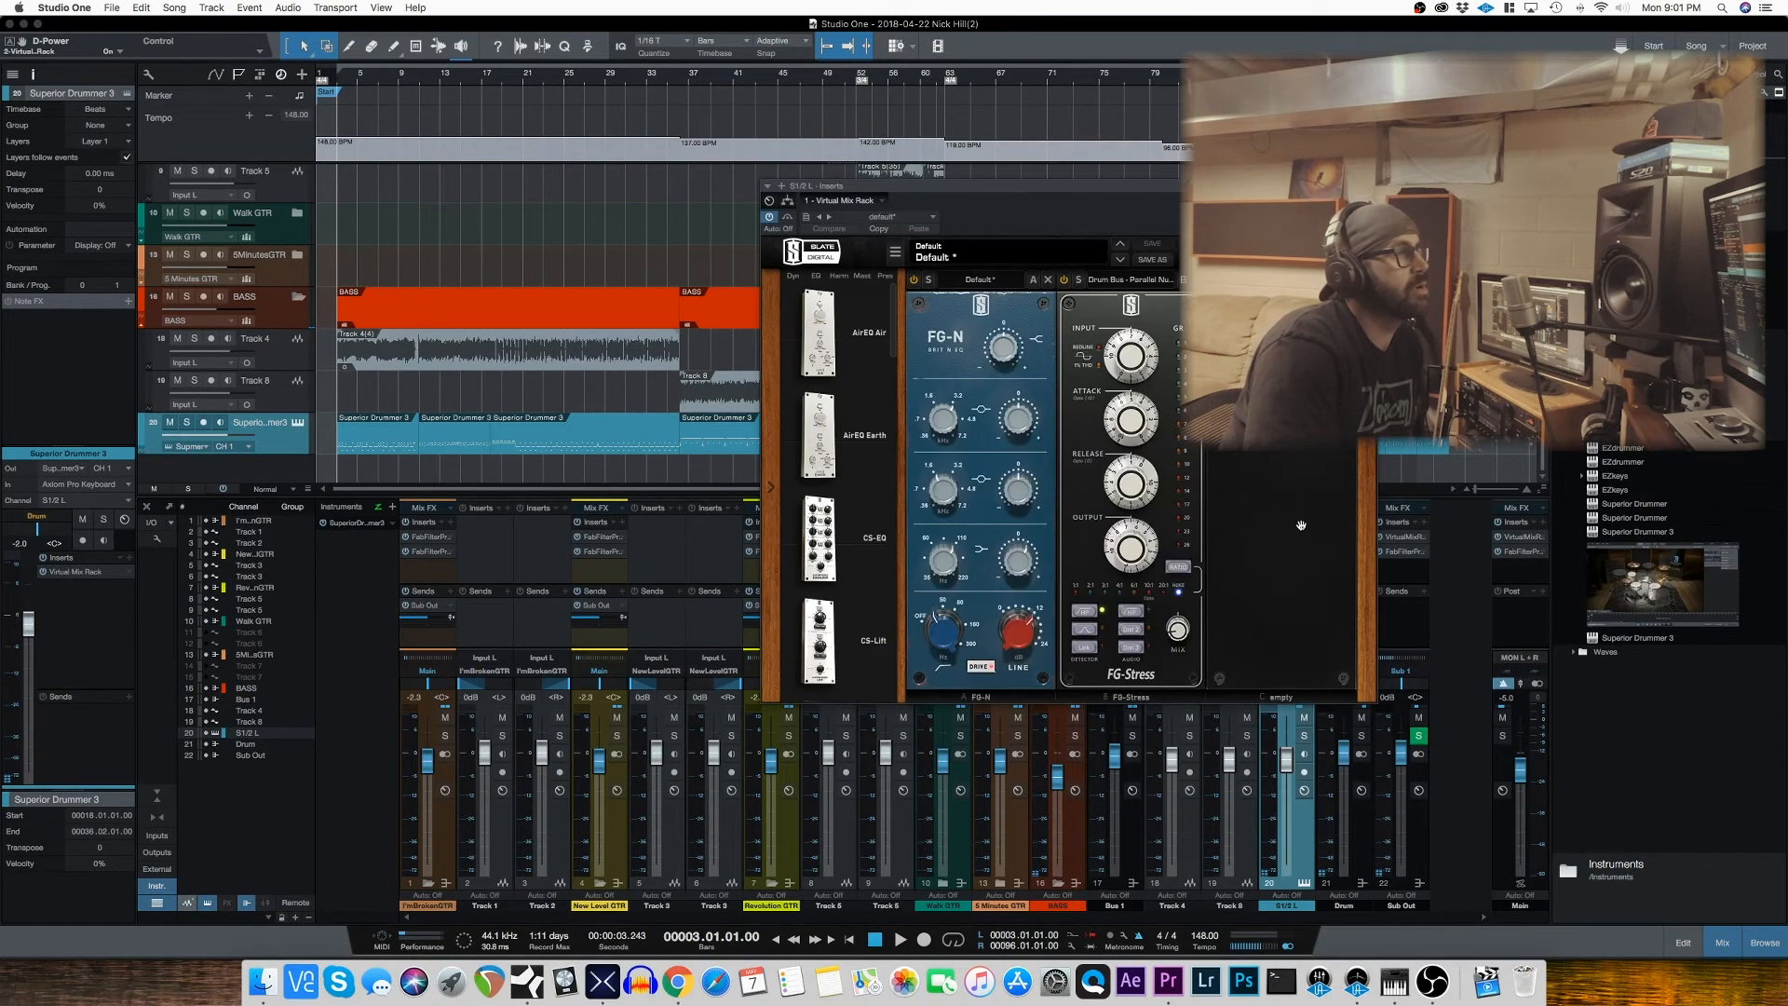
{"action": "left_click_drag", "start_coordinate": [1161, 215], "coordinate": [837, 269]}
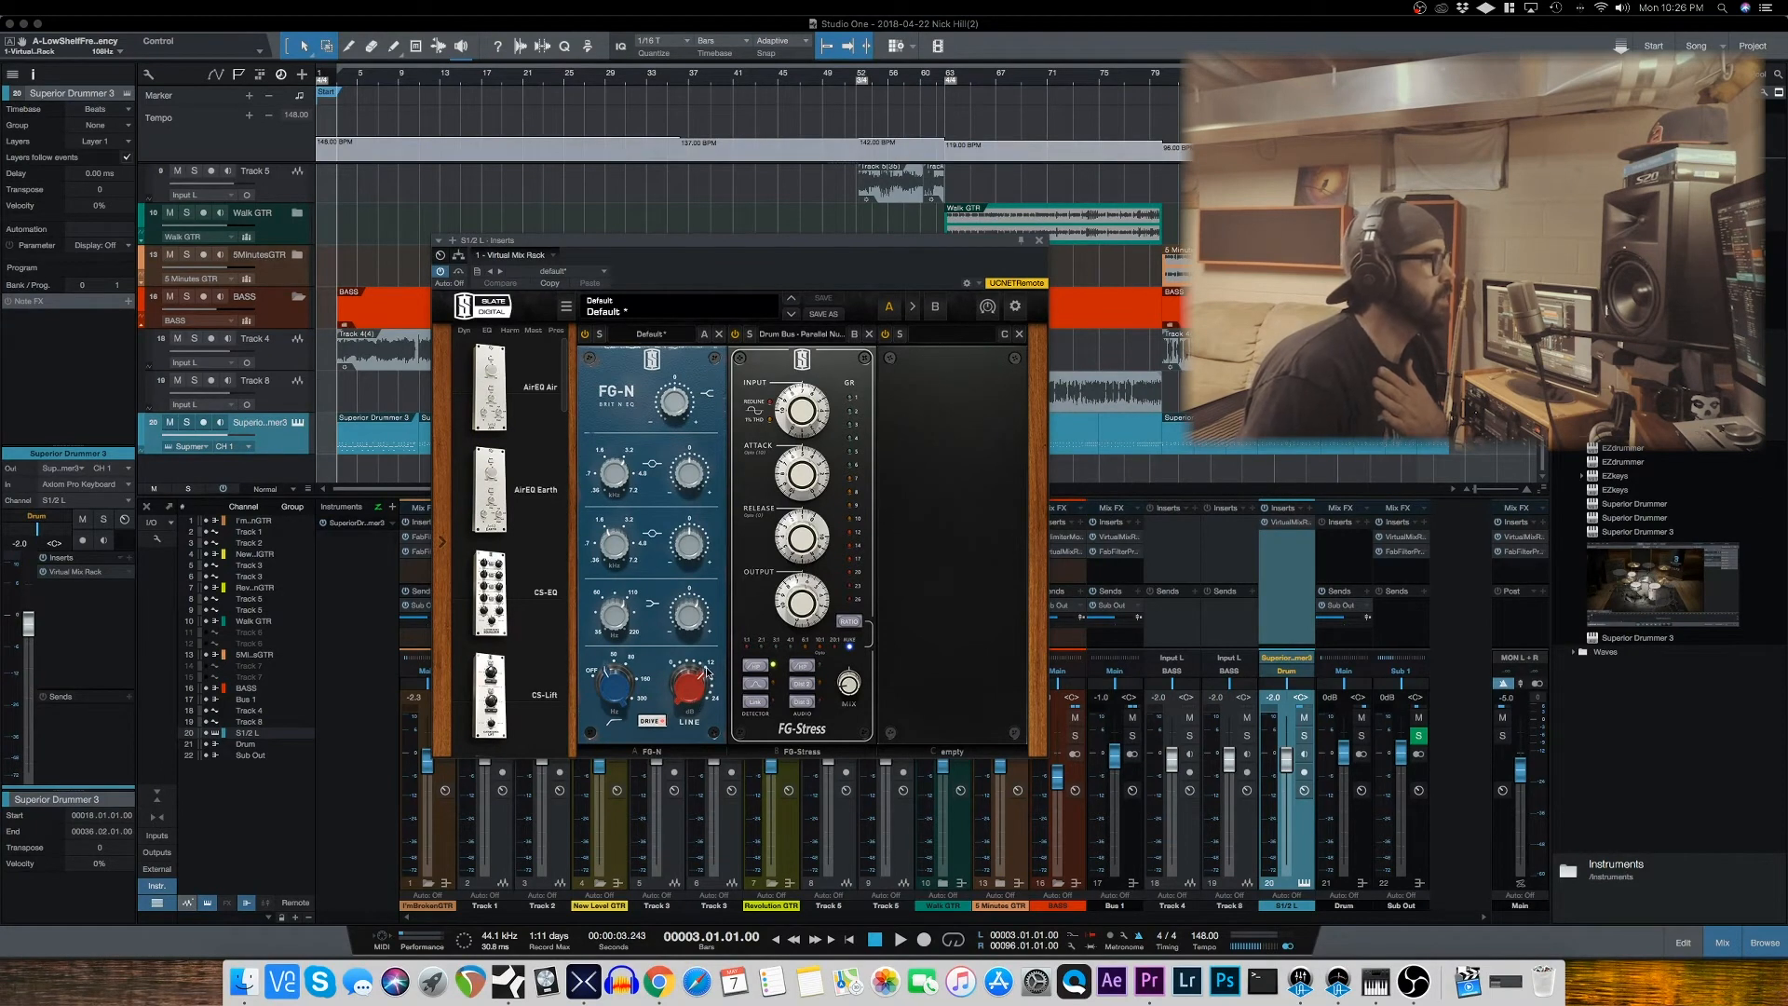
Step: Examine the drum rack's FG-N low shelf gain, frequency and high-pass filter, and the FG-Stress mix amount
{"action": "left_click", "coordinate": [701, 620]}
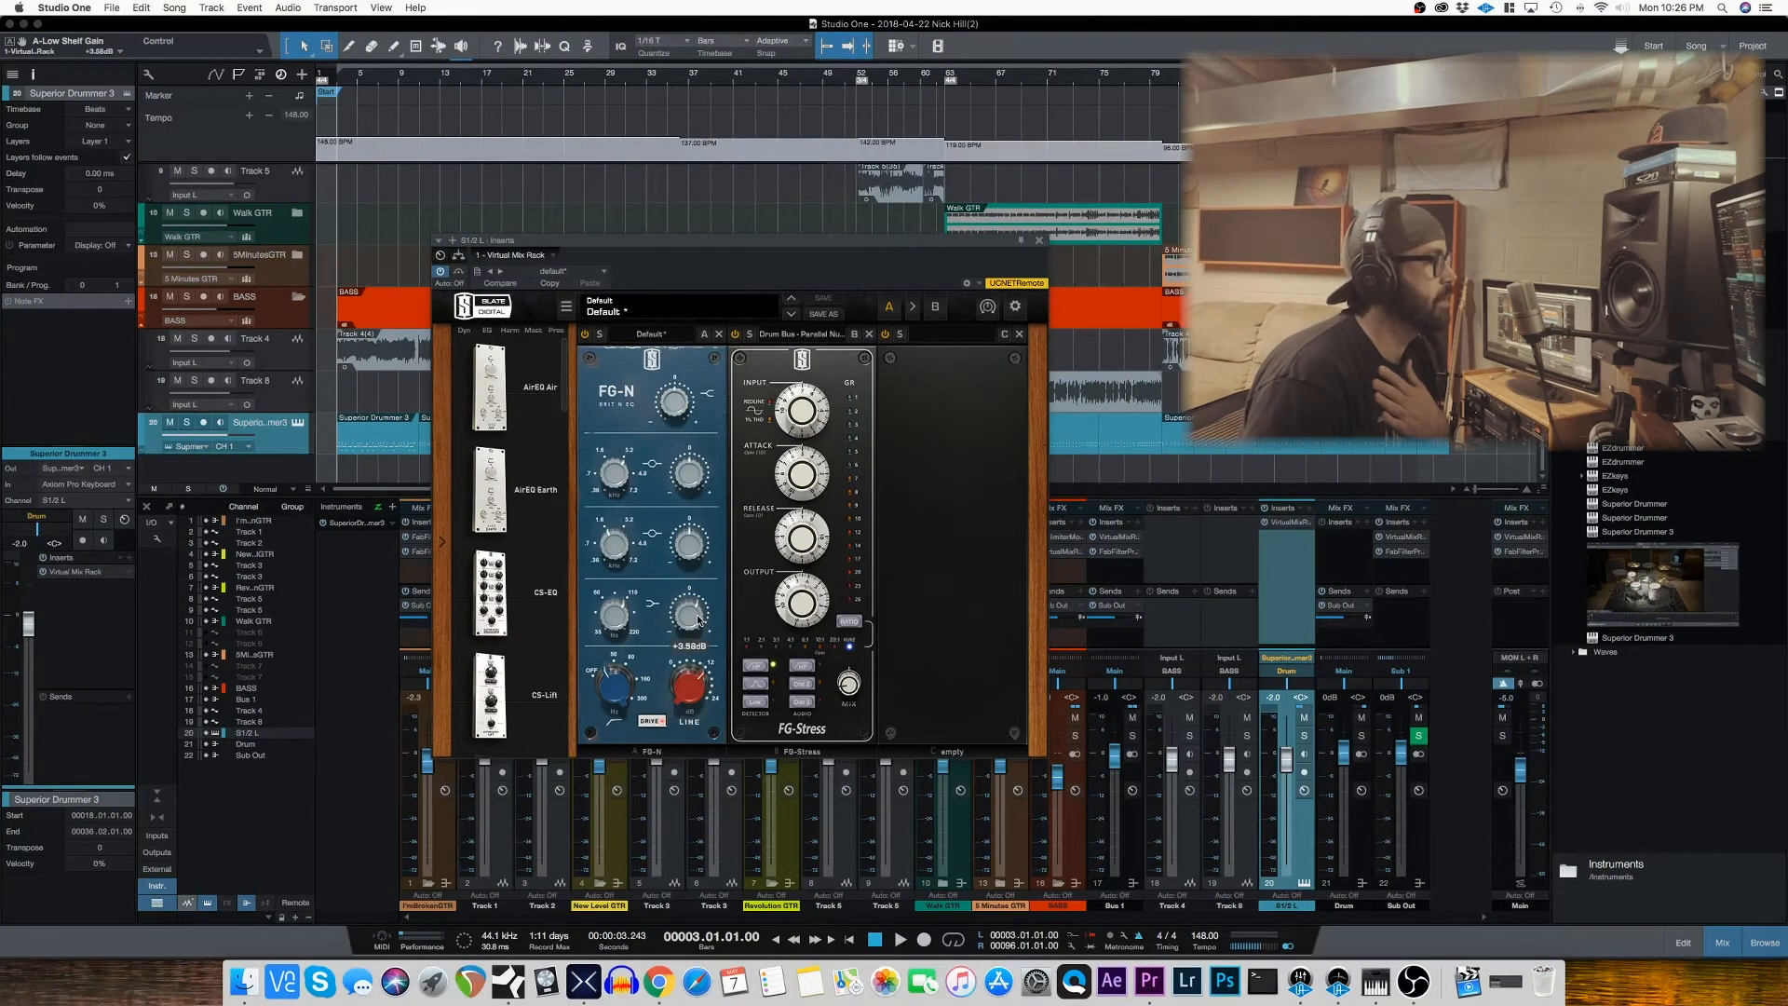
{"action": "mouse_move", "coordinate": [616, 628]}
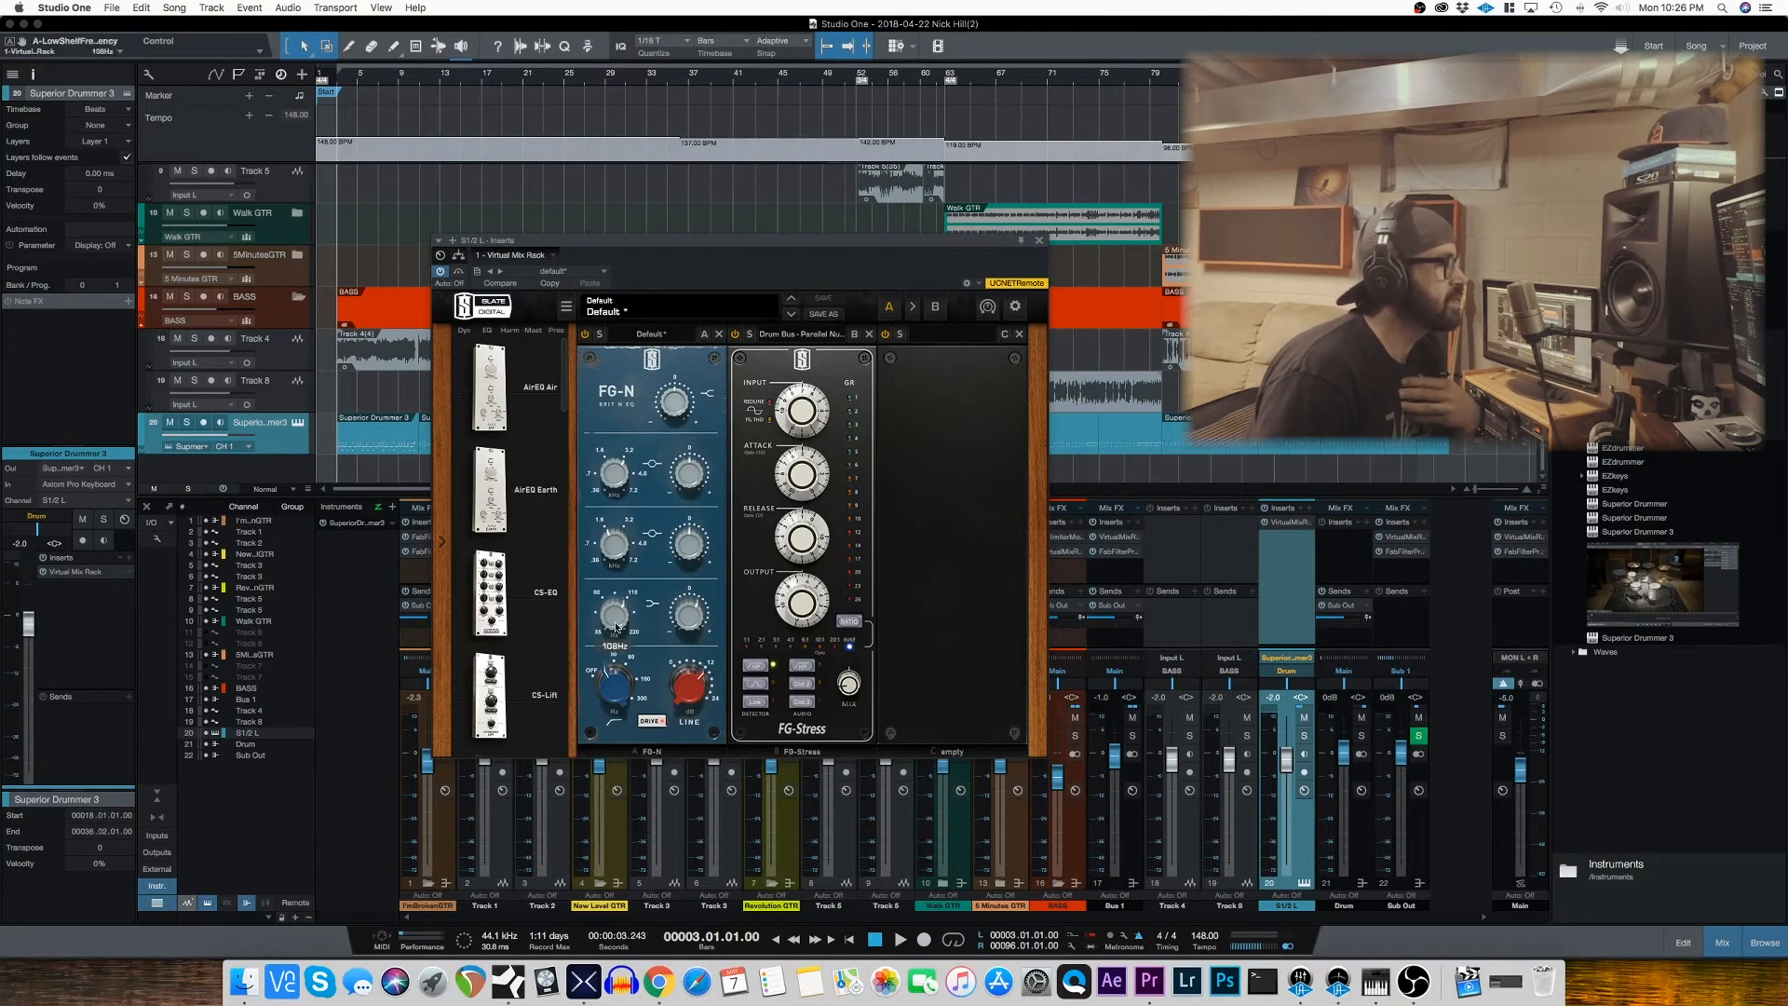
{"action": "mouse_move", "coordinate": [695, 614]}
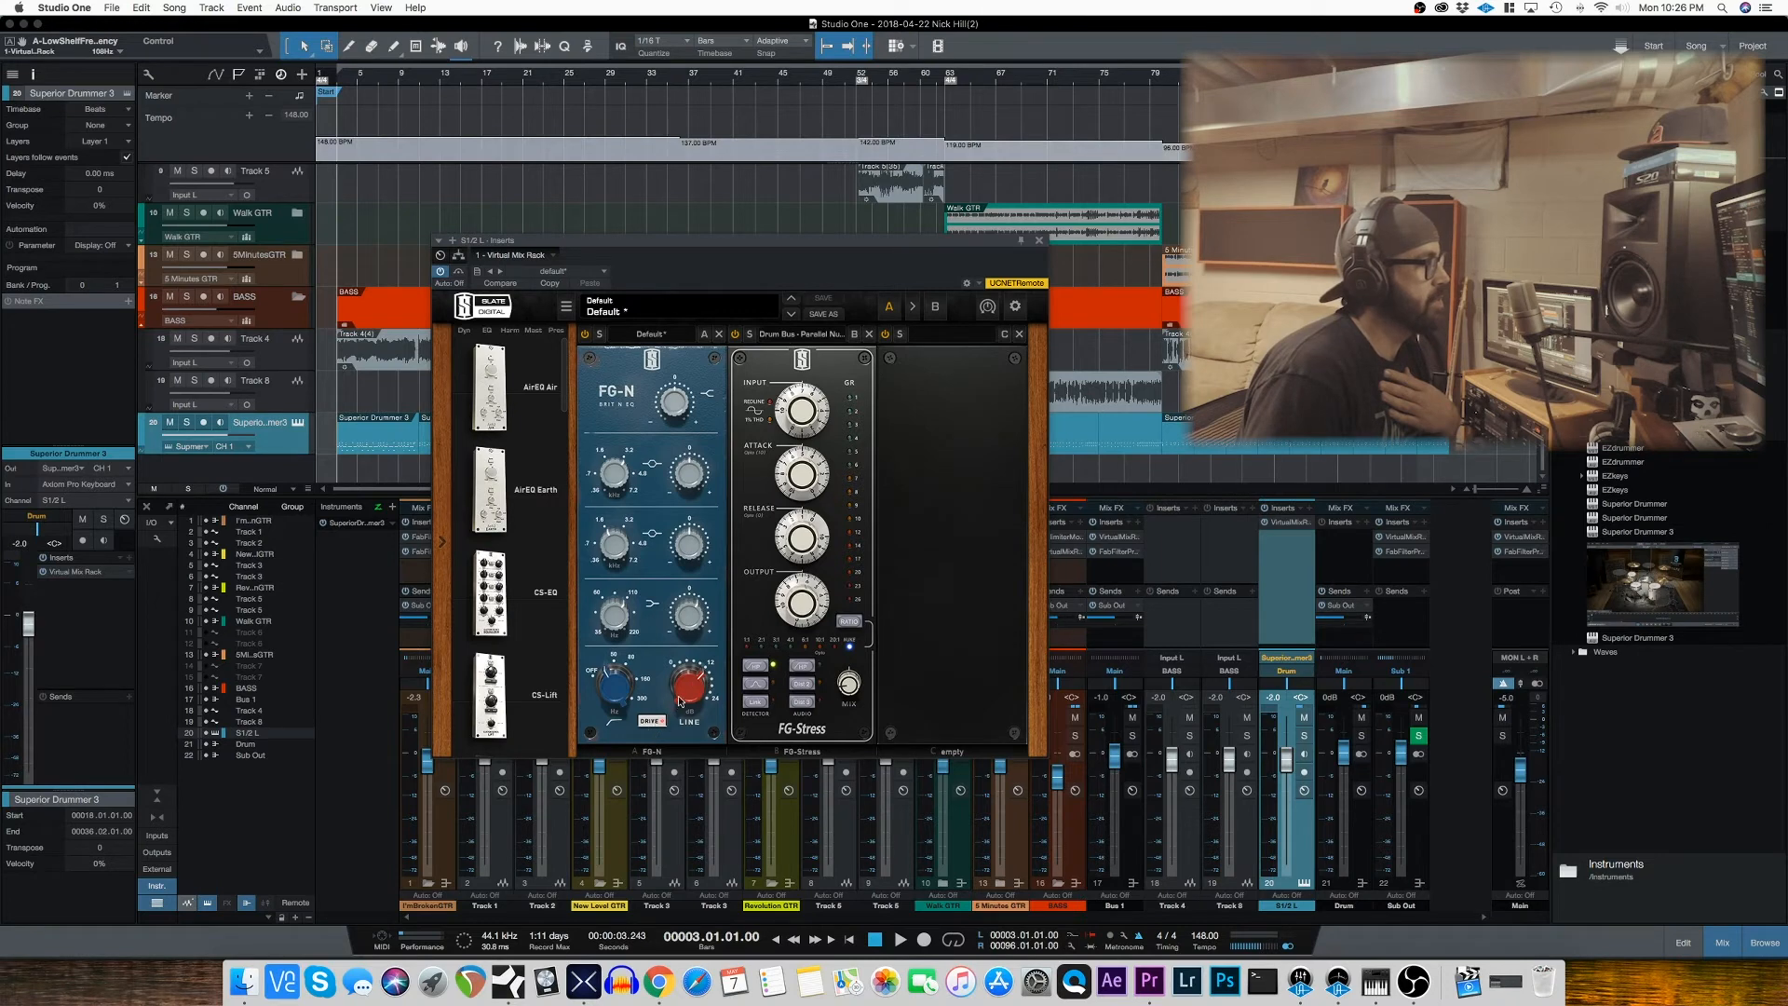
{"action": "mouse_move", "coordinate": [617, 687]}
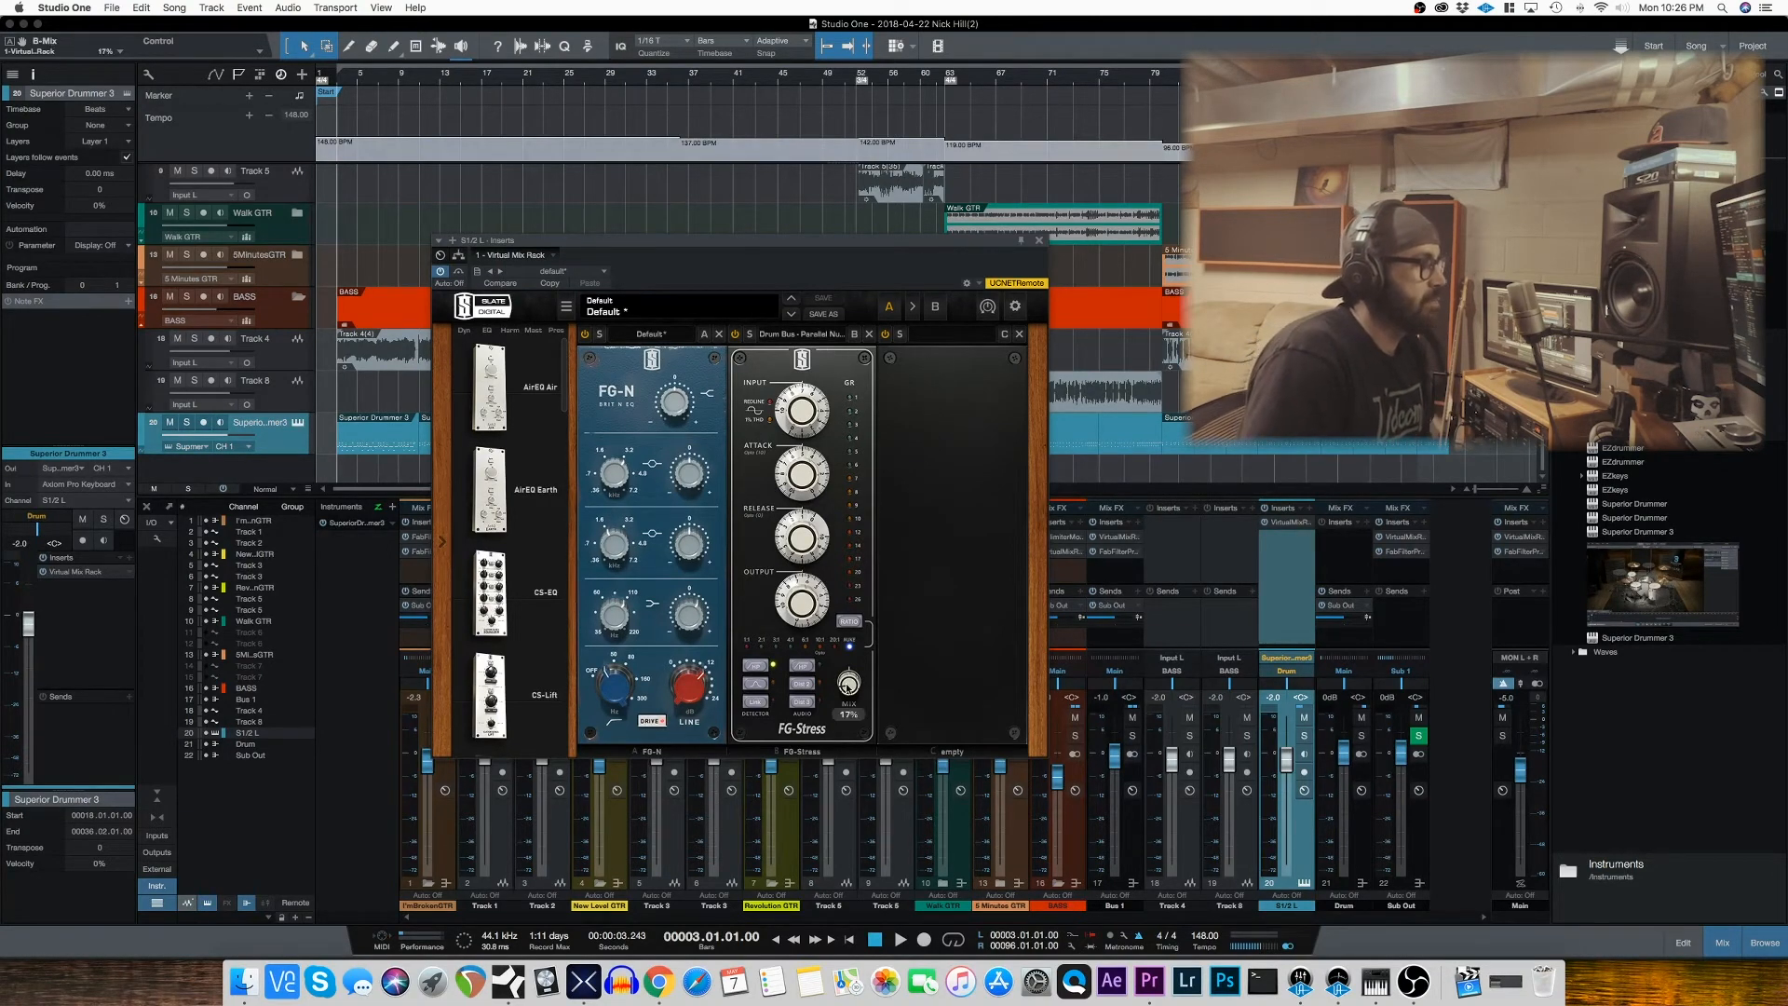
{"action": "left_click_drag", "start_coordinate": [852, 685], "coordinate": [860, 677]}
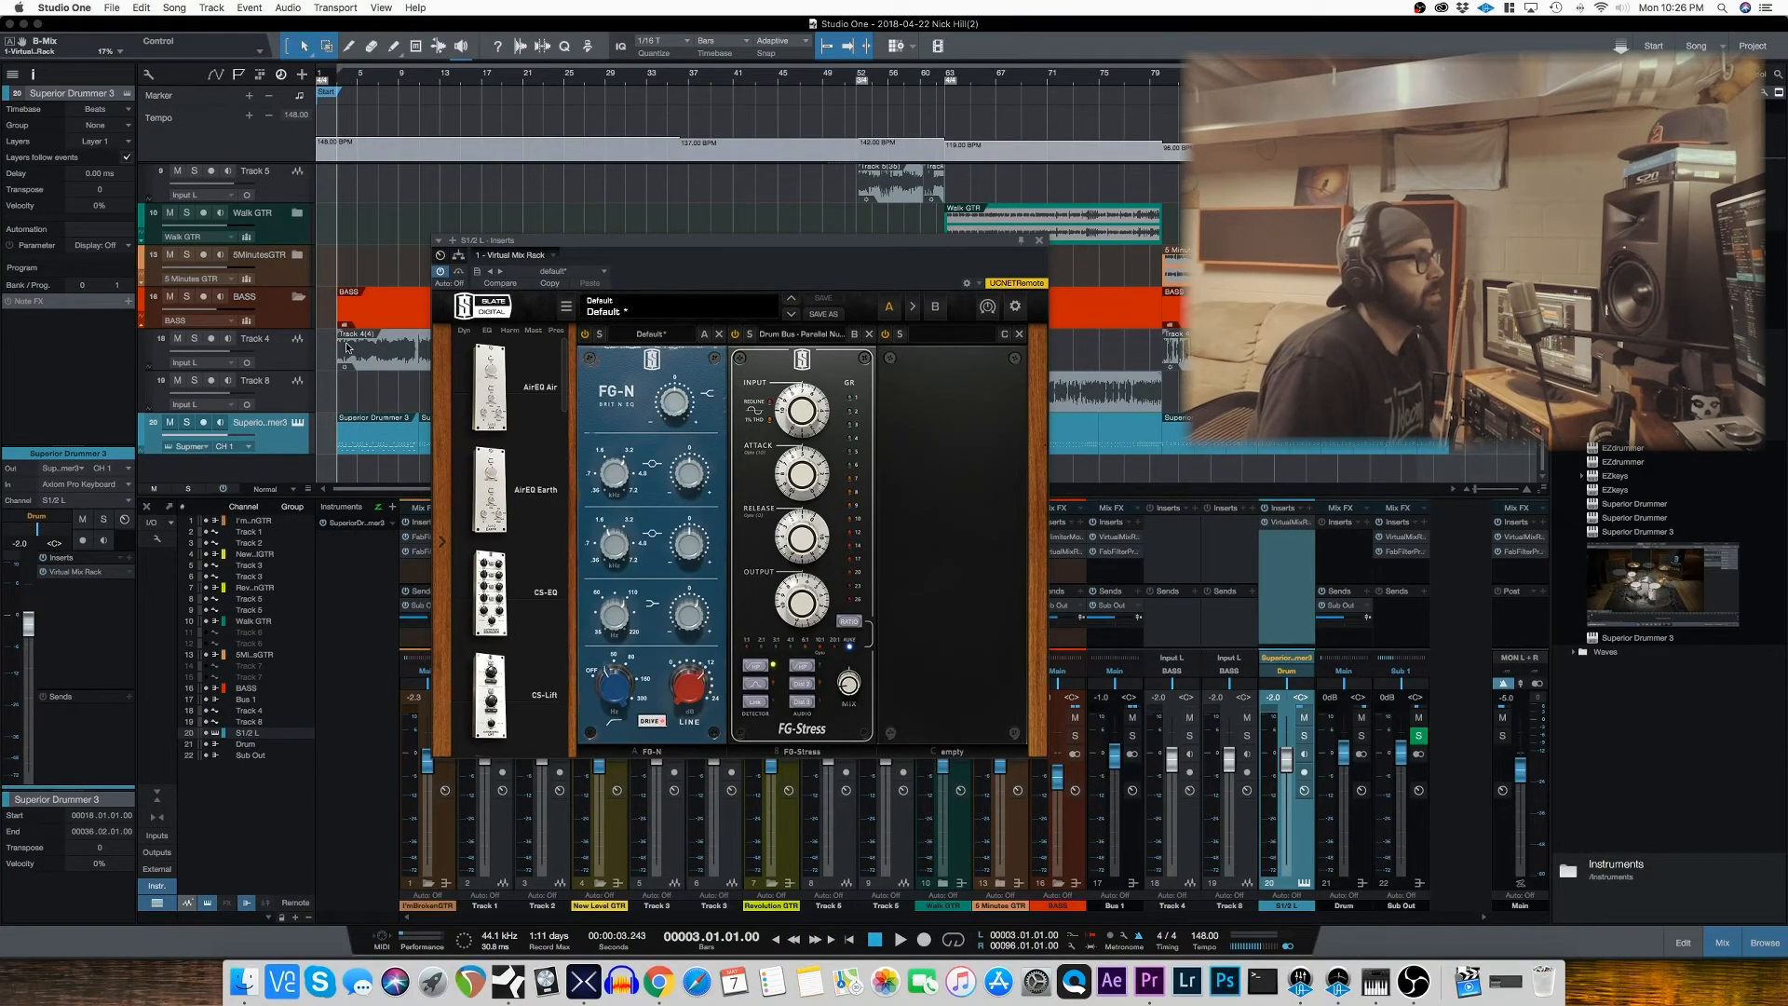
Step: Solo the Superior Drummer 3 track and play from bar 3, switching FG-Stress and FG-N off and on to compare the drum sound
{"action": "left_click", "coordinate": [187, 424]}
{"action": "key", "text": "space"}
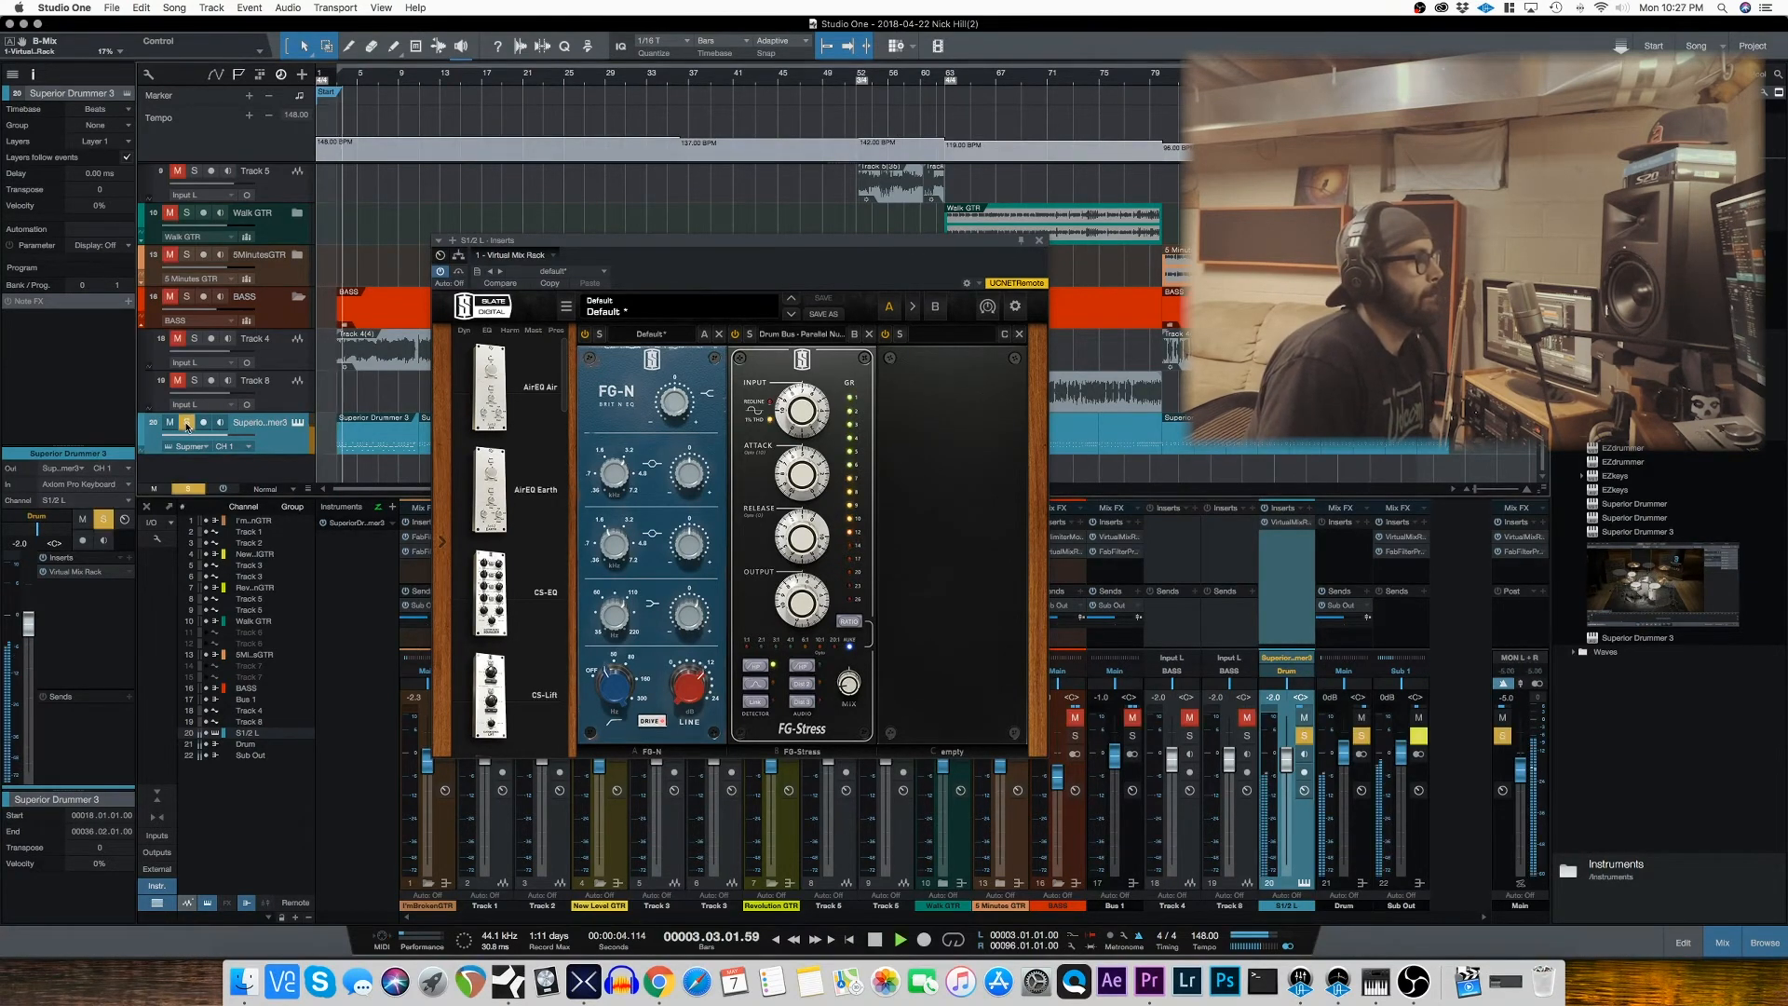
{"action": "left_click", "coordinate": [735, 334]}
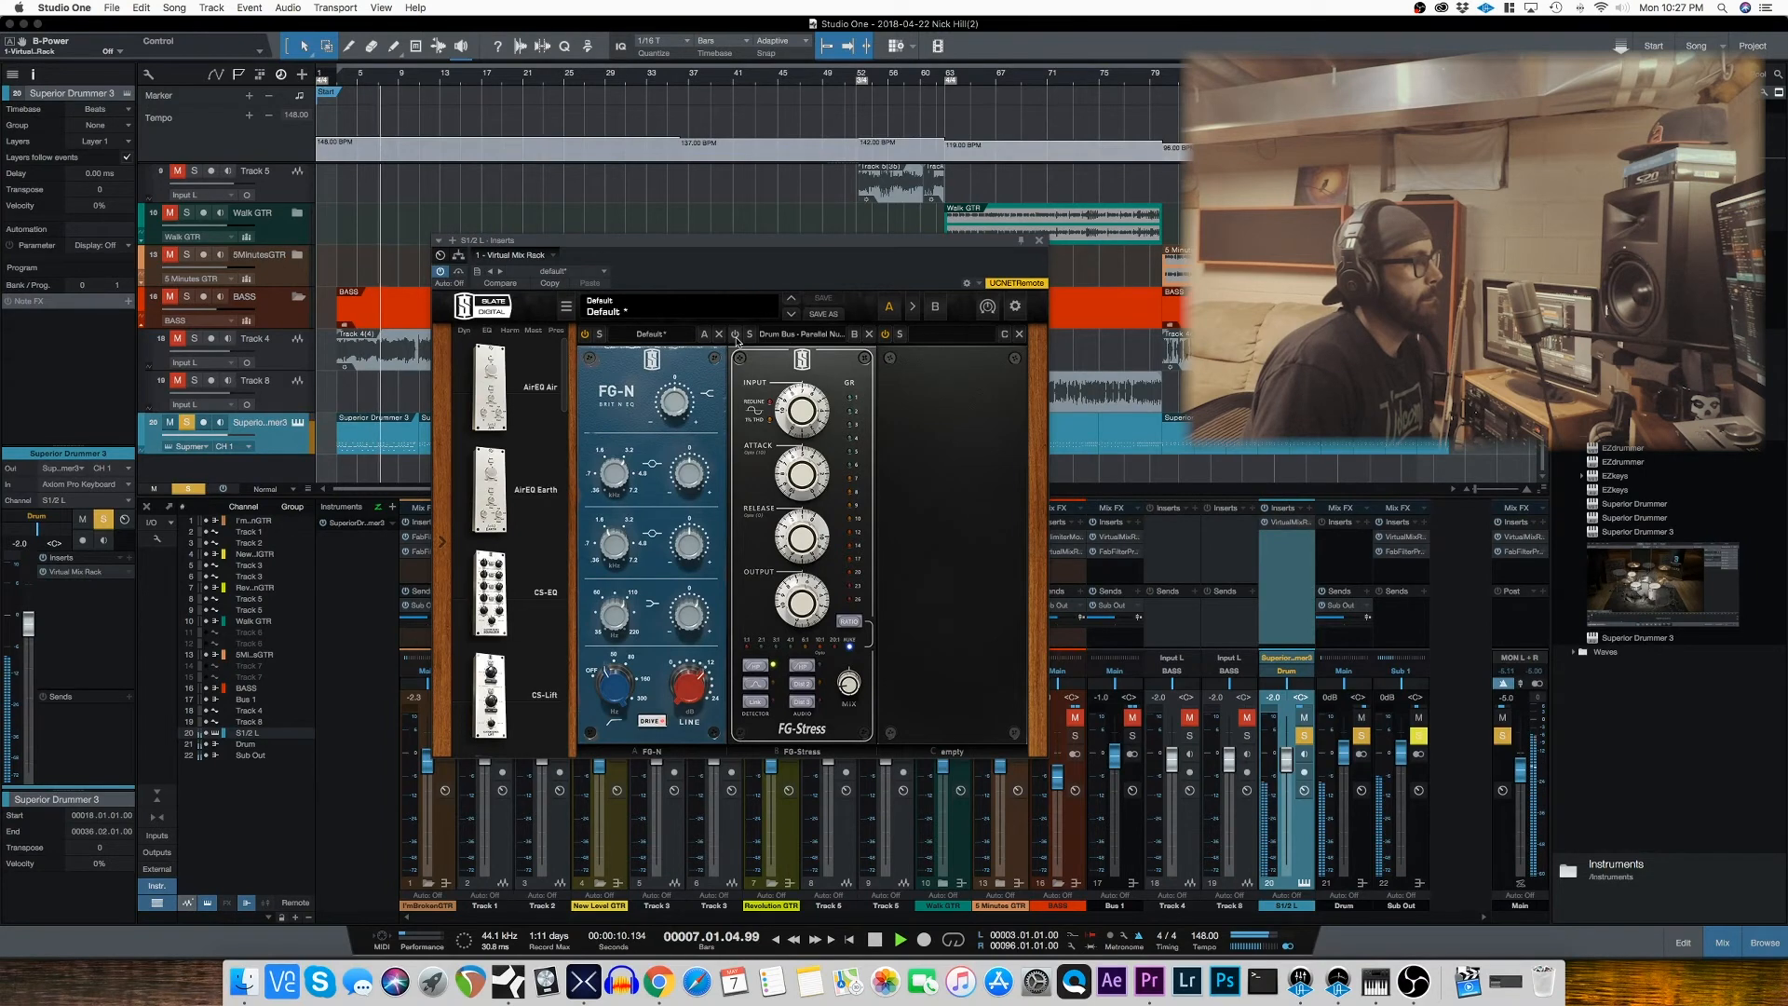
{"action": "left_click", "coordinate": [735, 334]}
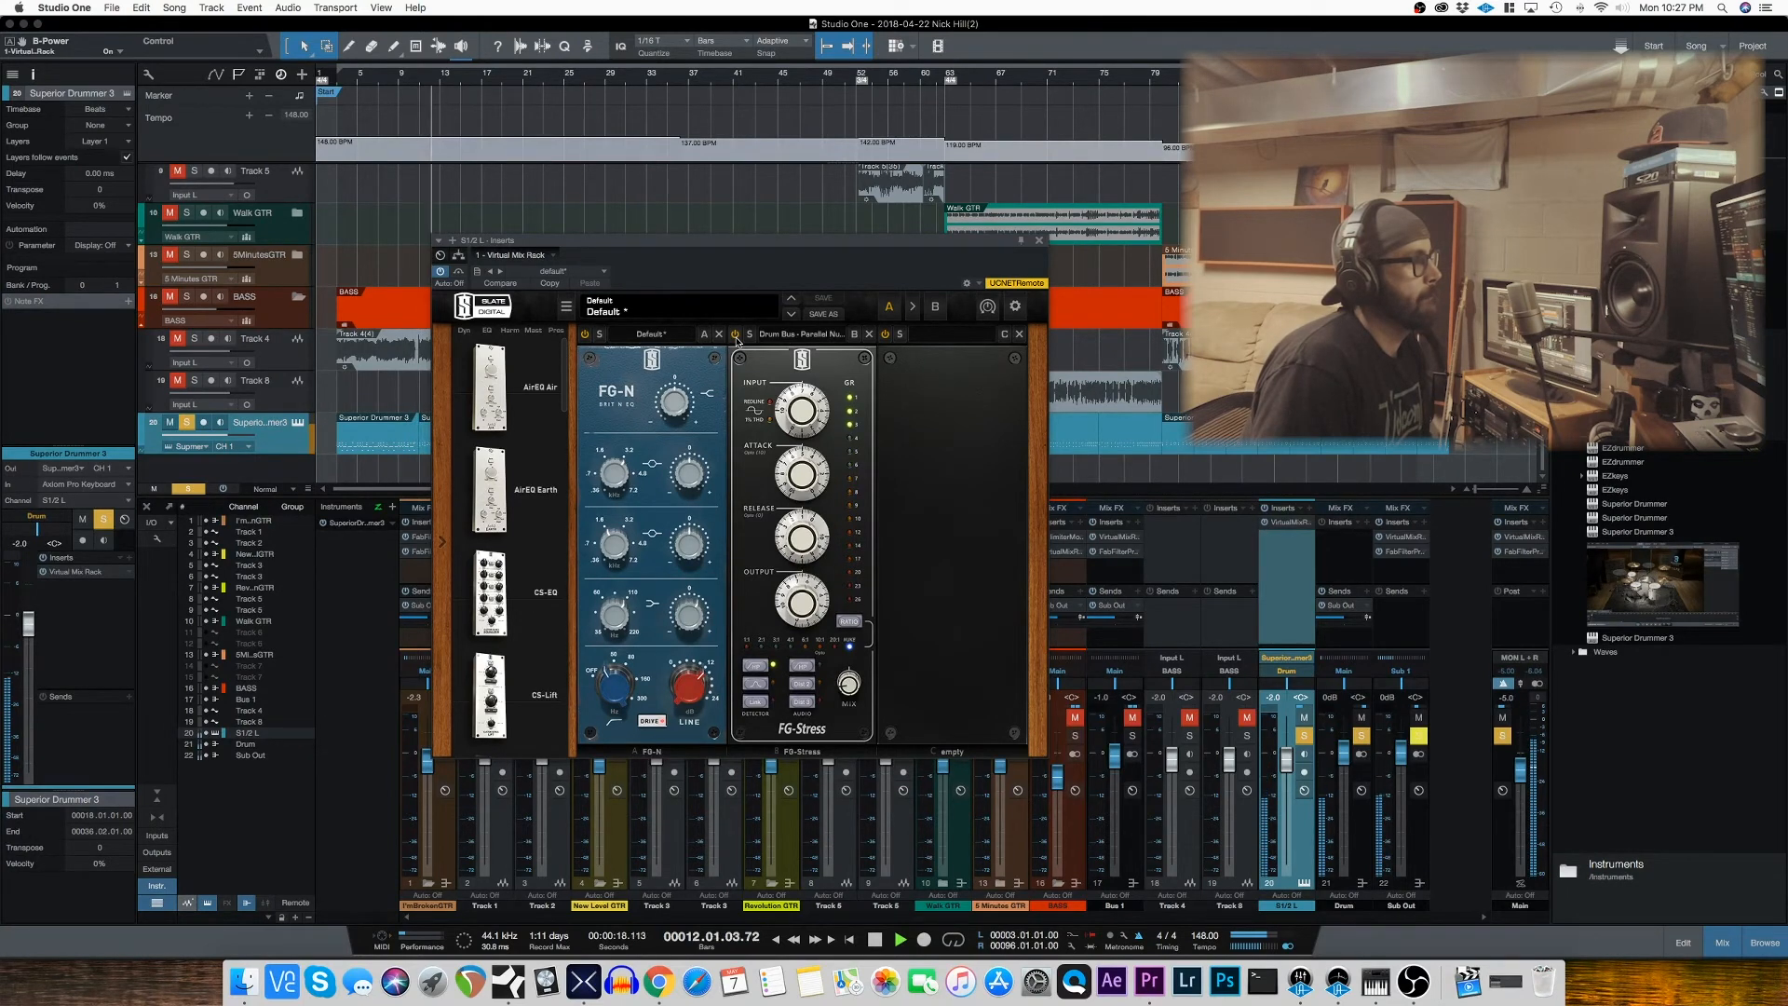
{"action": "left_click", "coordinate": [585, 335]}
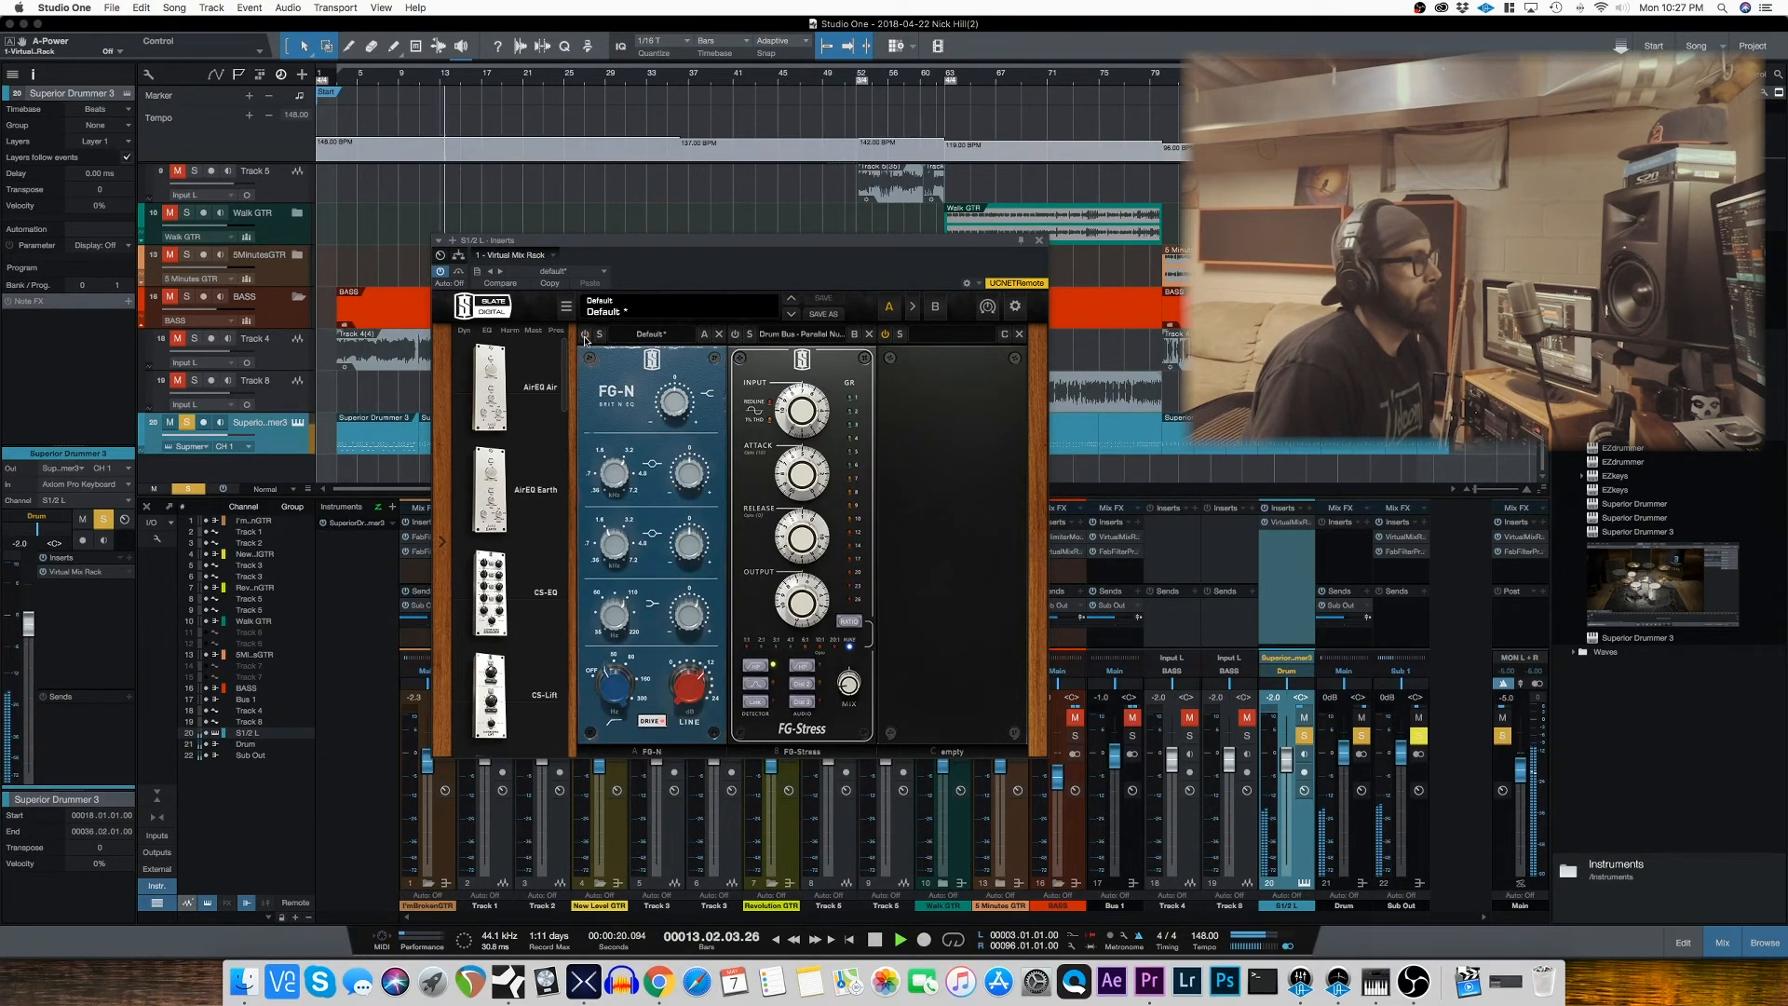
{"action": "left_click", "coordinate": [585, 334]}
{"action": "left_click", "coordinate": [736, 334]}
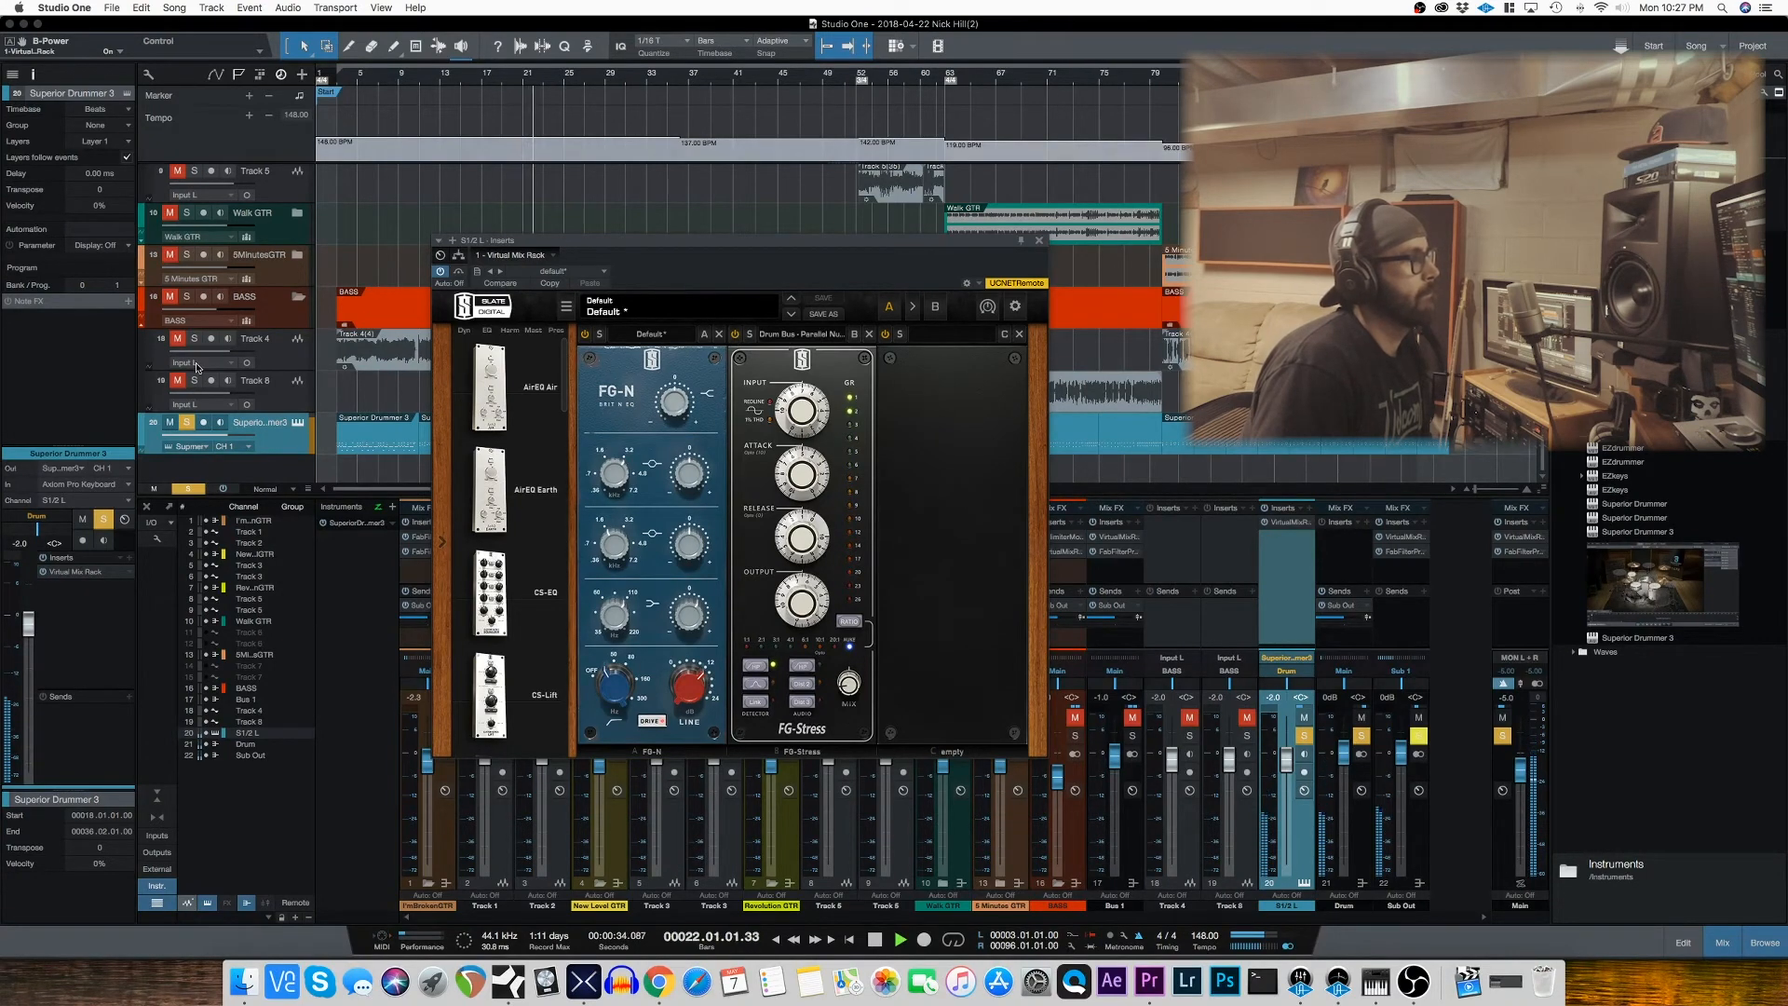
Step: Unsolo Superior Drummer 3 to hear the drums in the full mix, then stop playback and close the drum rack
{"action": "left_click", "coordinate": [187, 423]}
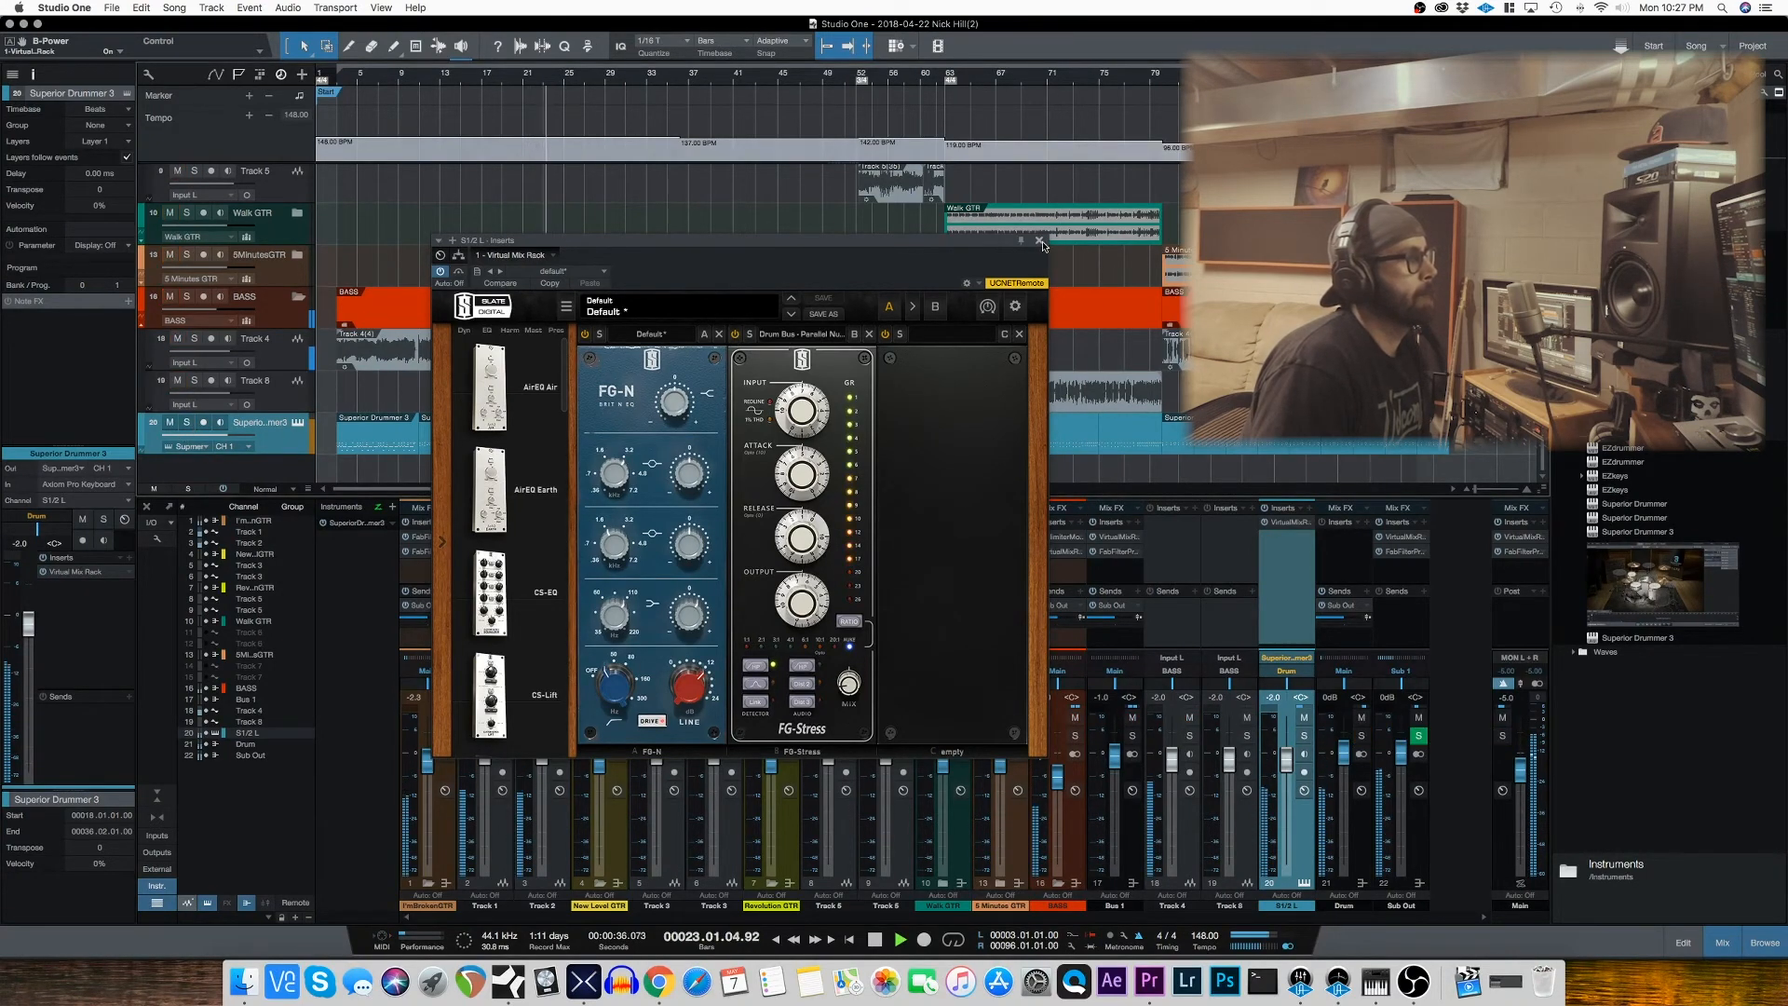
{"action": "key", "text": "space"}
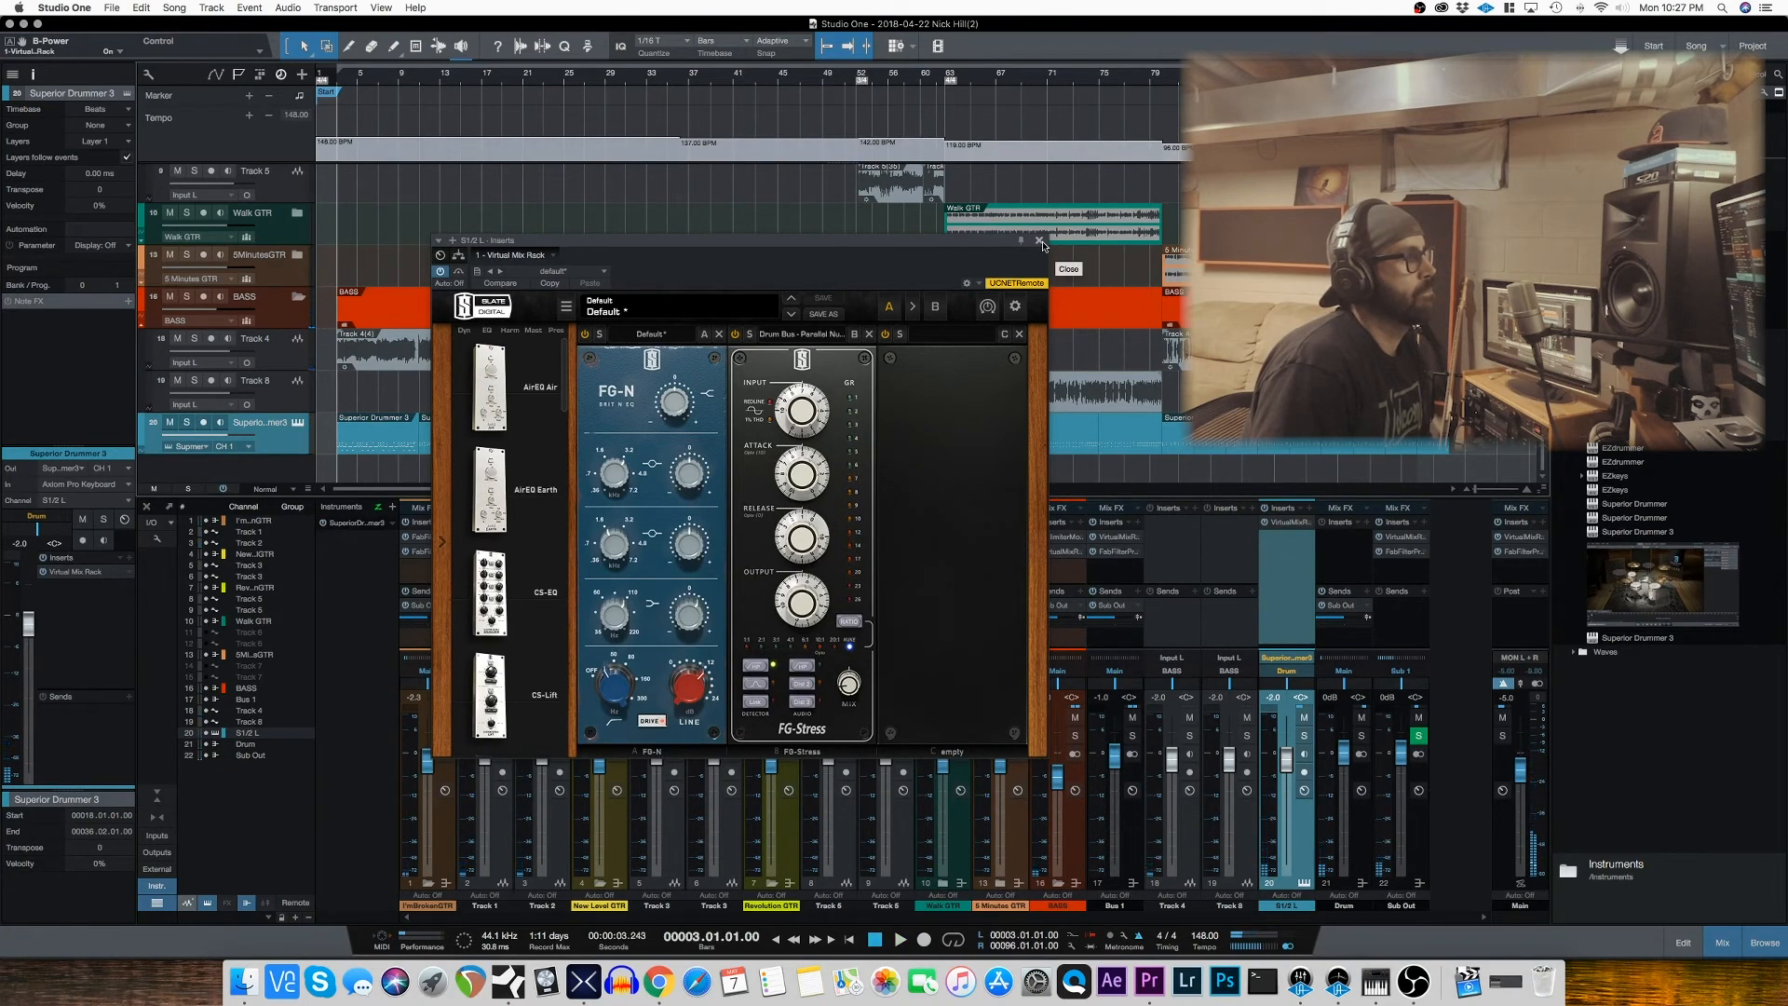
{"action": "left_click", "coordinate": [1040, 241]}
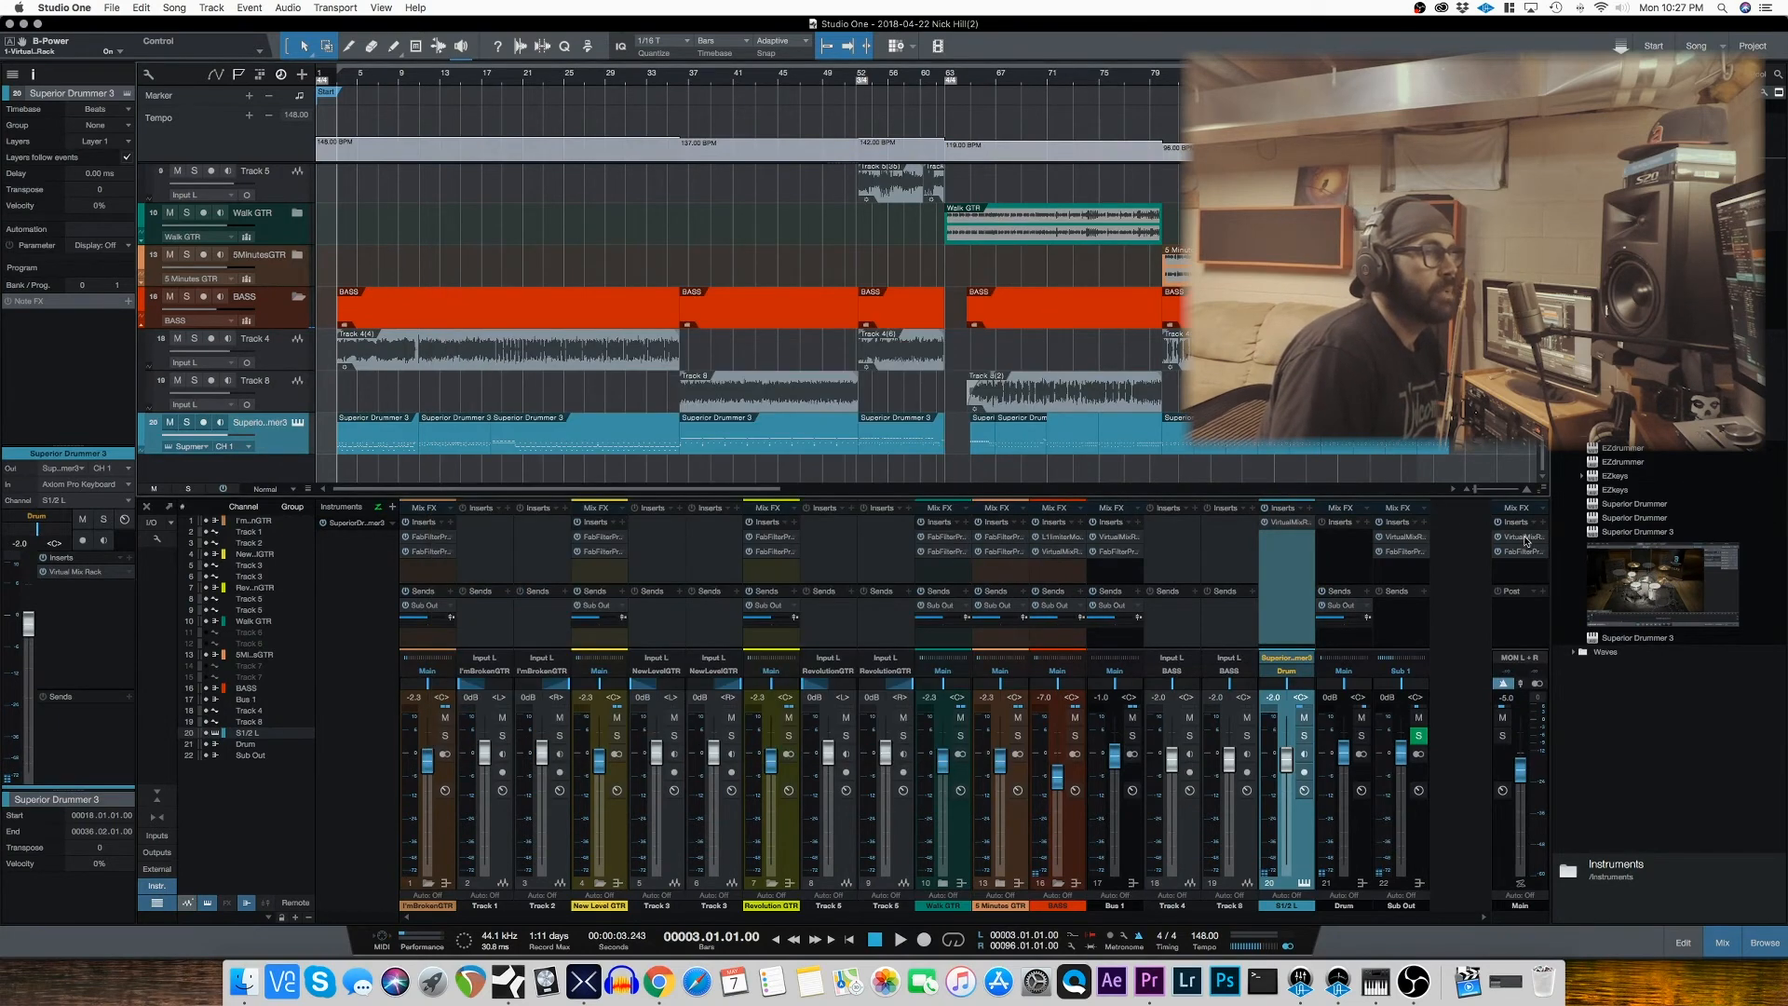
Step: Open the Main channel's Virtual Mix Rack, move its window clear of the webcam area, and examine the AirEQ Earth and Air gains
{"action": "left_click", "coordinate": [1524, 543]}
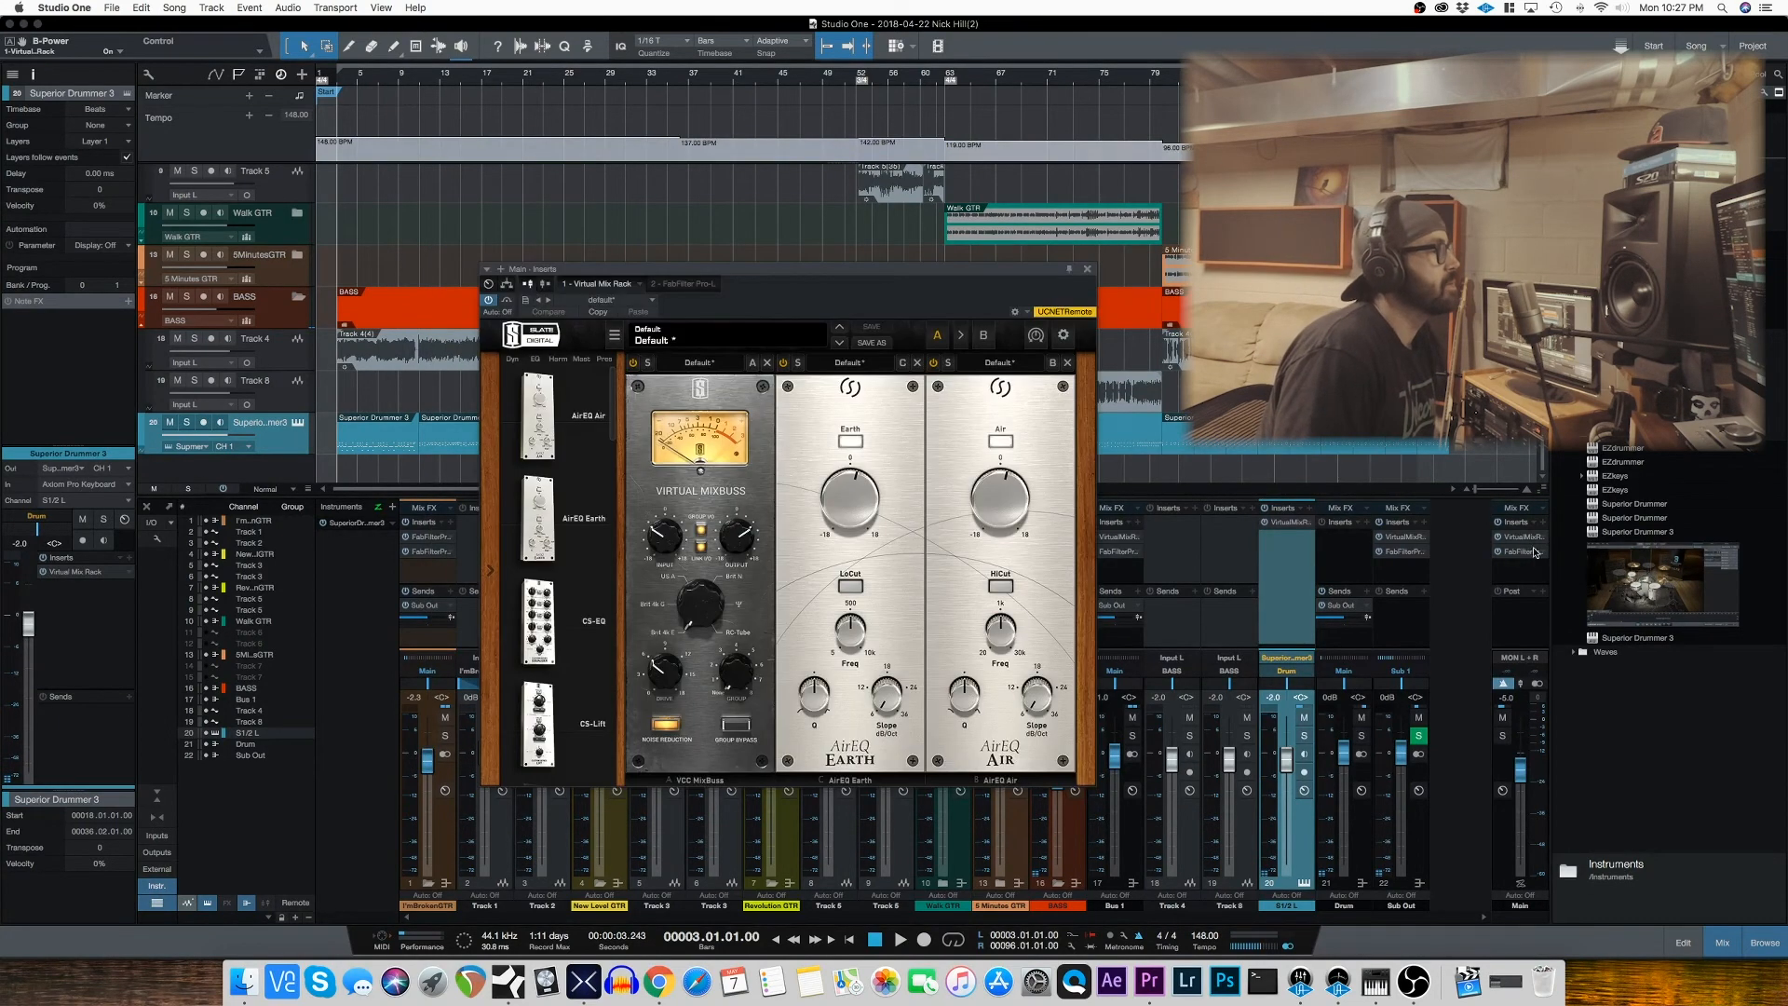
{"action": "left_click_drag", "start_coordinate": [763, 272], "coordinate": [522, 242]}
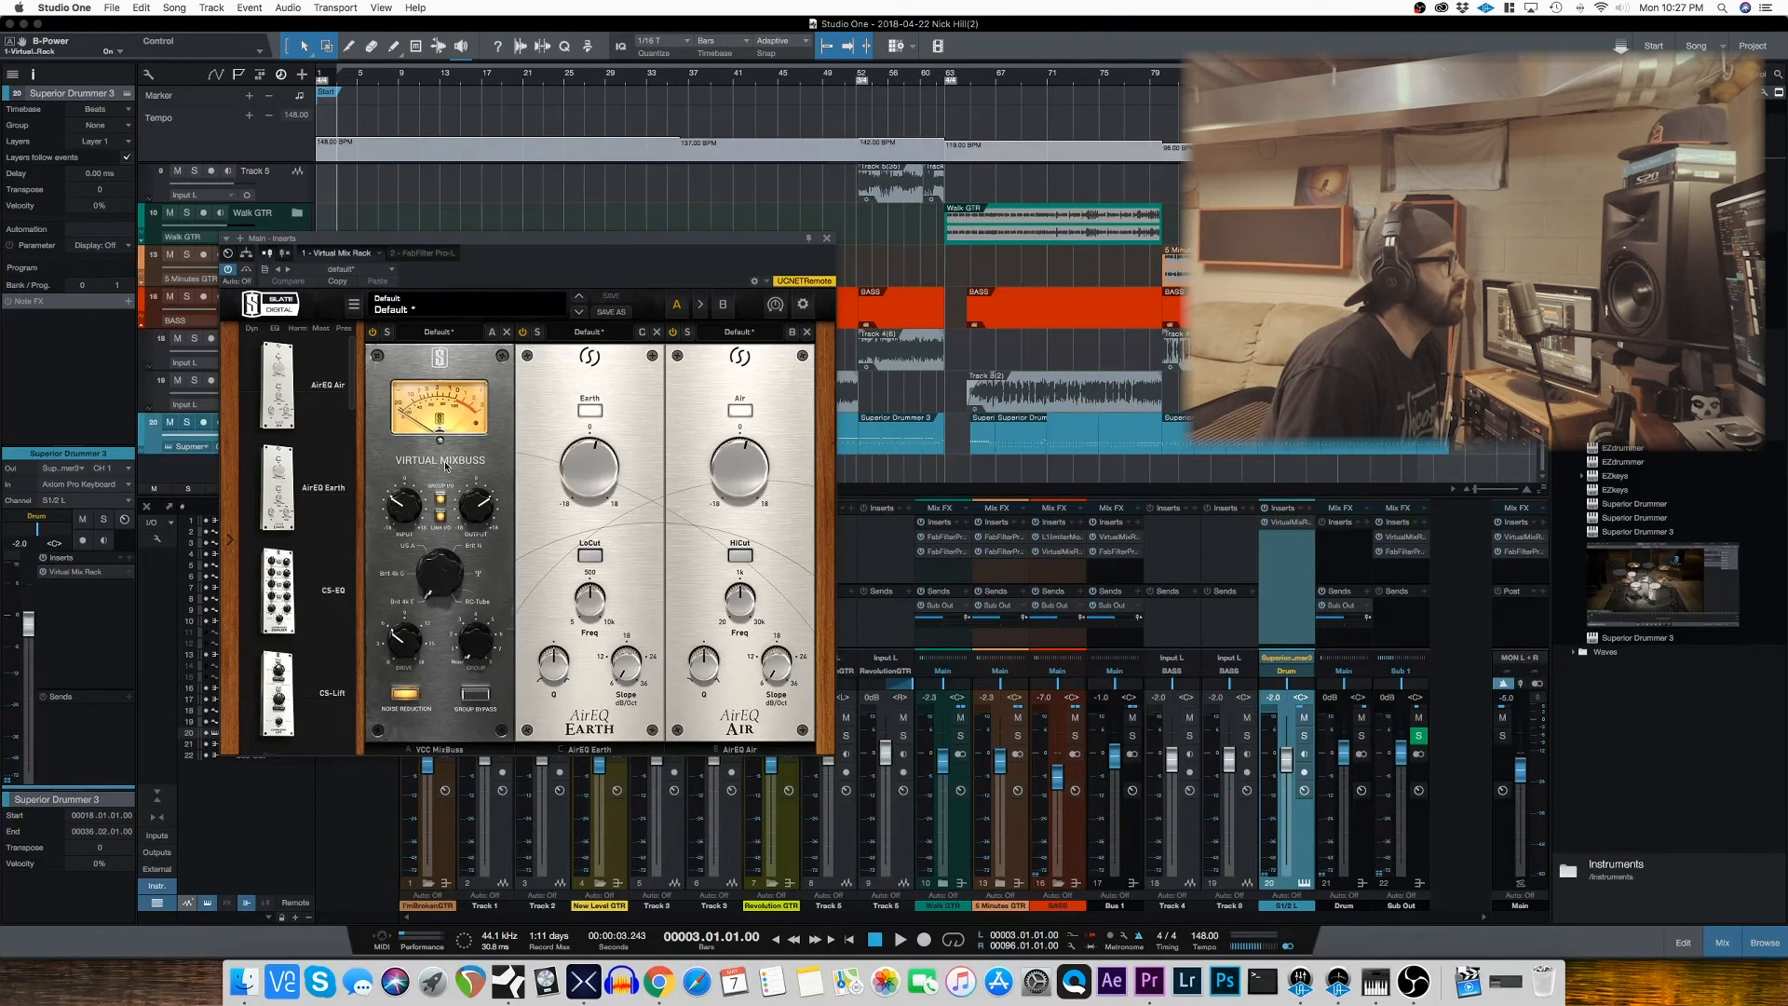
{"action": "key", "text": "space"}
{"action": "key", "text": "space"}
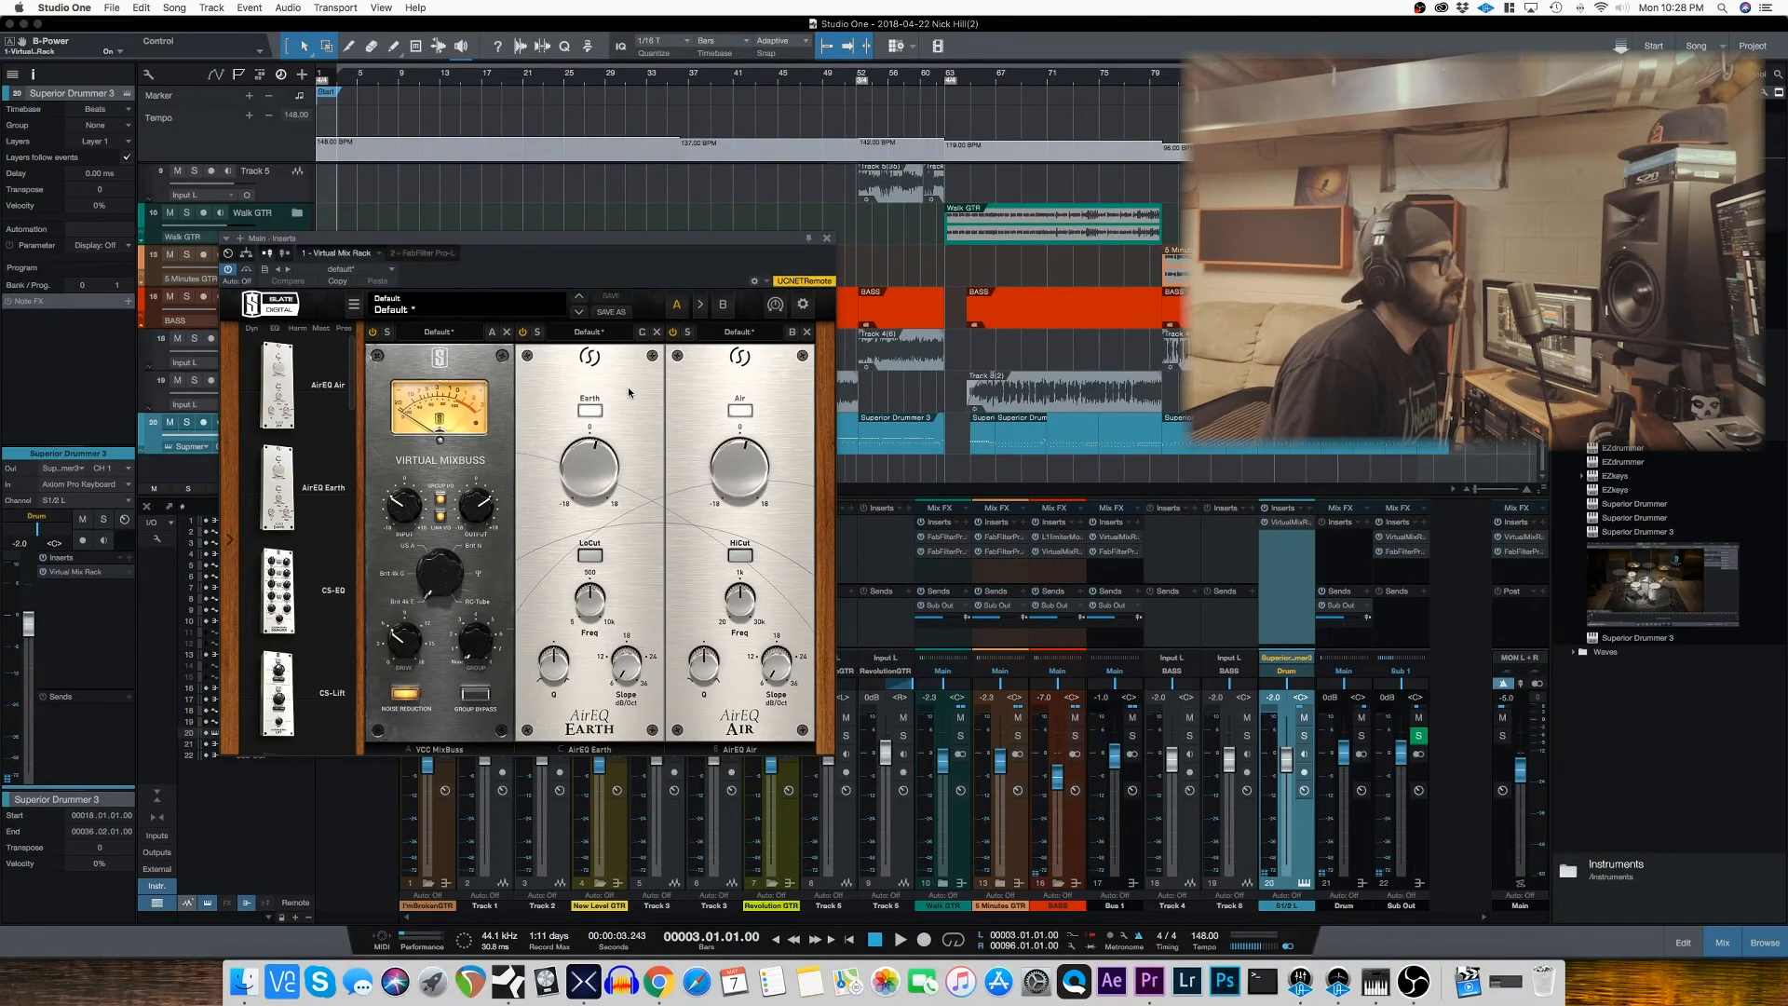
{"action": "mouse_move", "coordinate": [603, 467]}
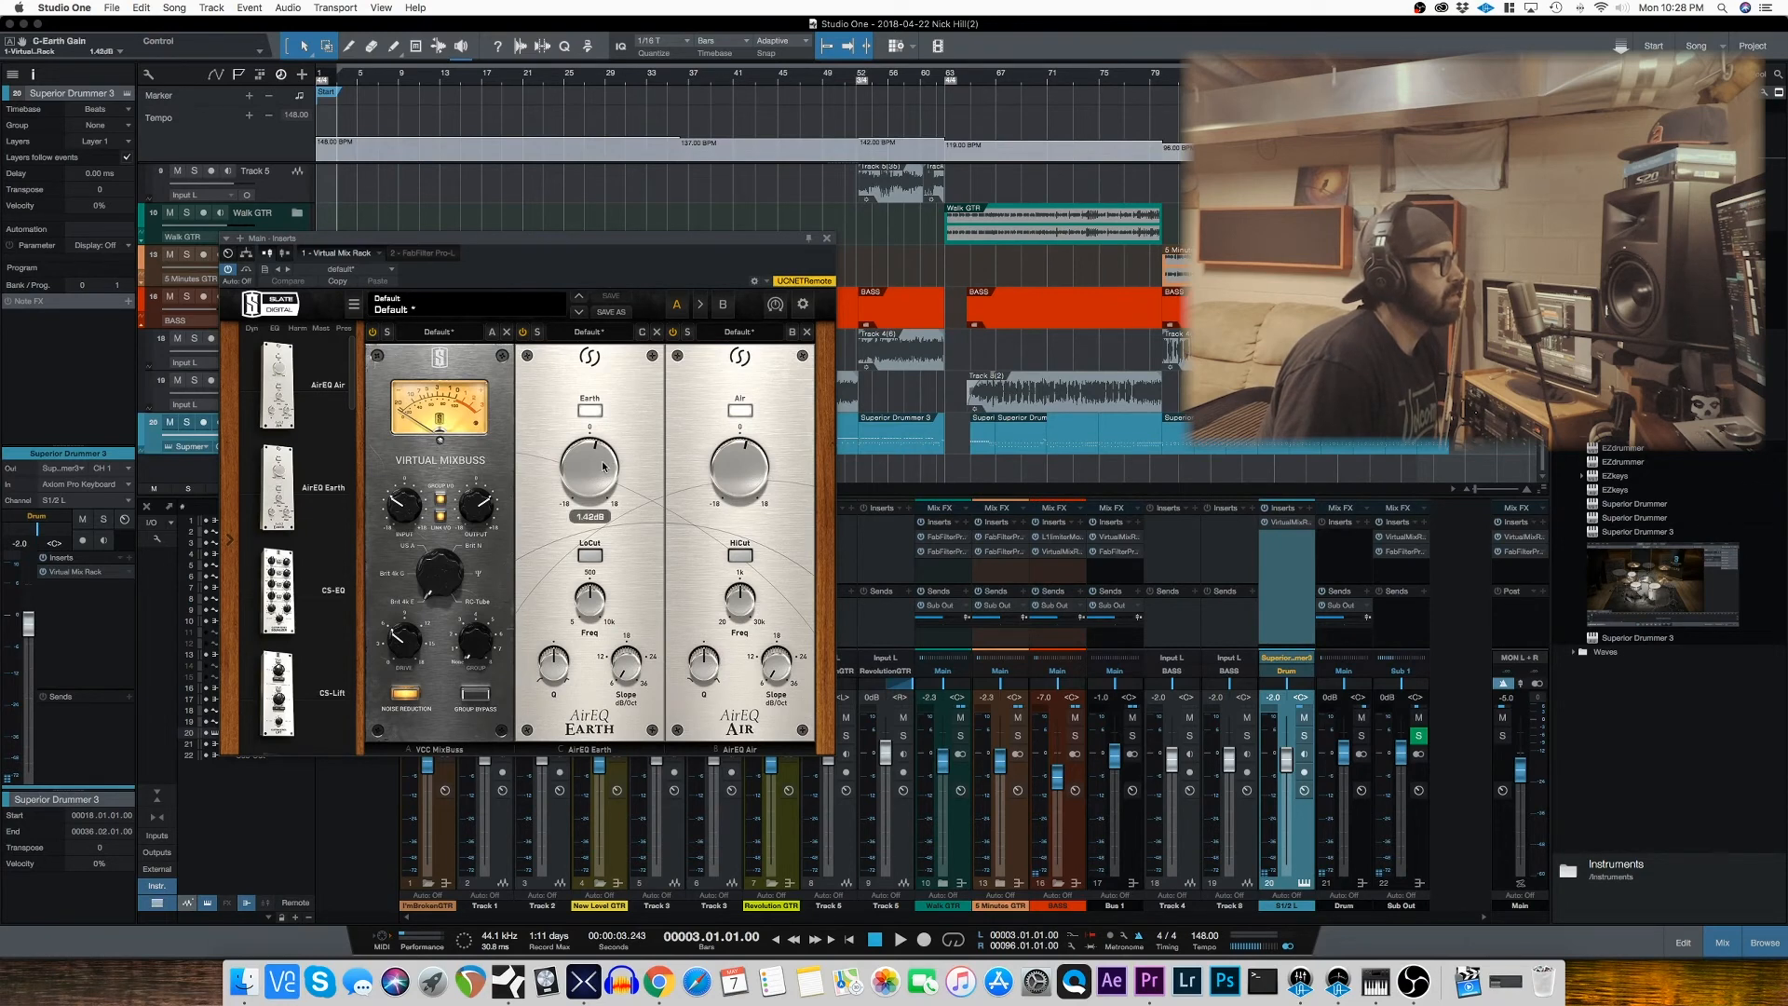
{"action": "mouse_move", "coordinate": [734, 468]}
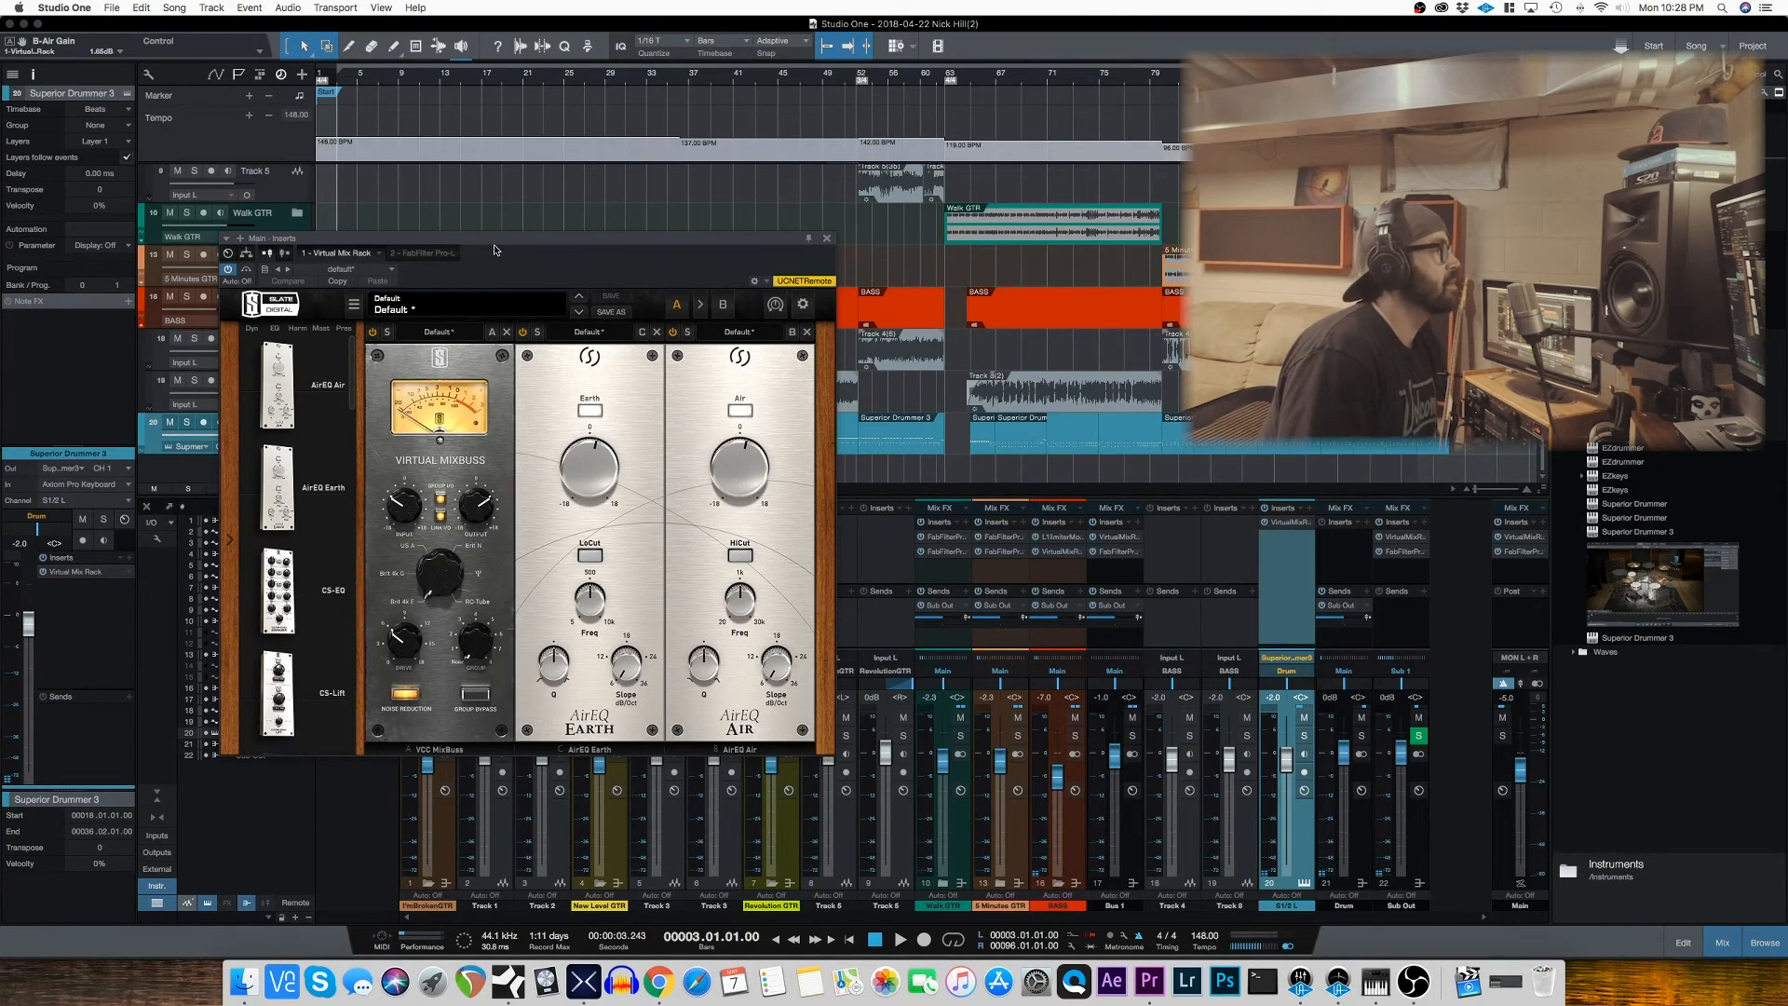
{"action": "left_click_drag", "start_coordinate": [494, 252], "coordinate": [510, 255]}
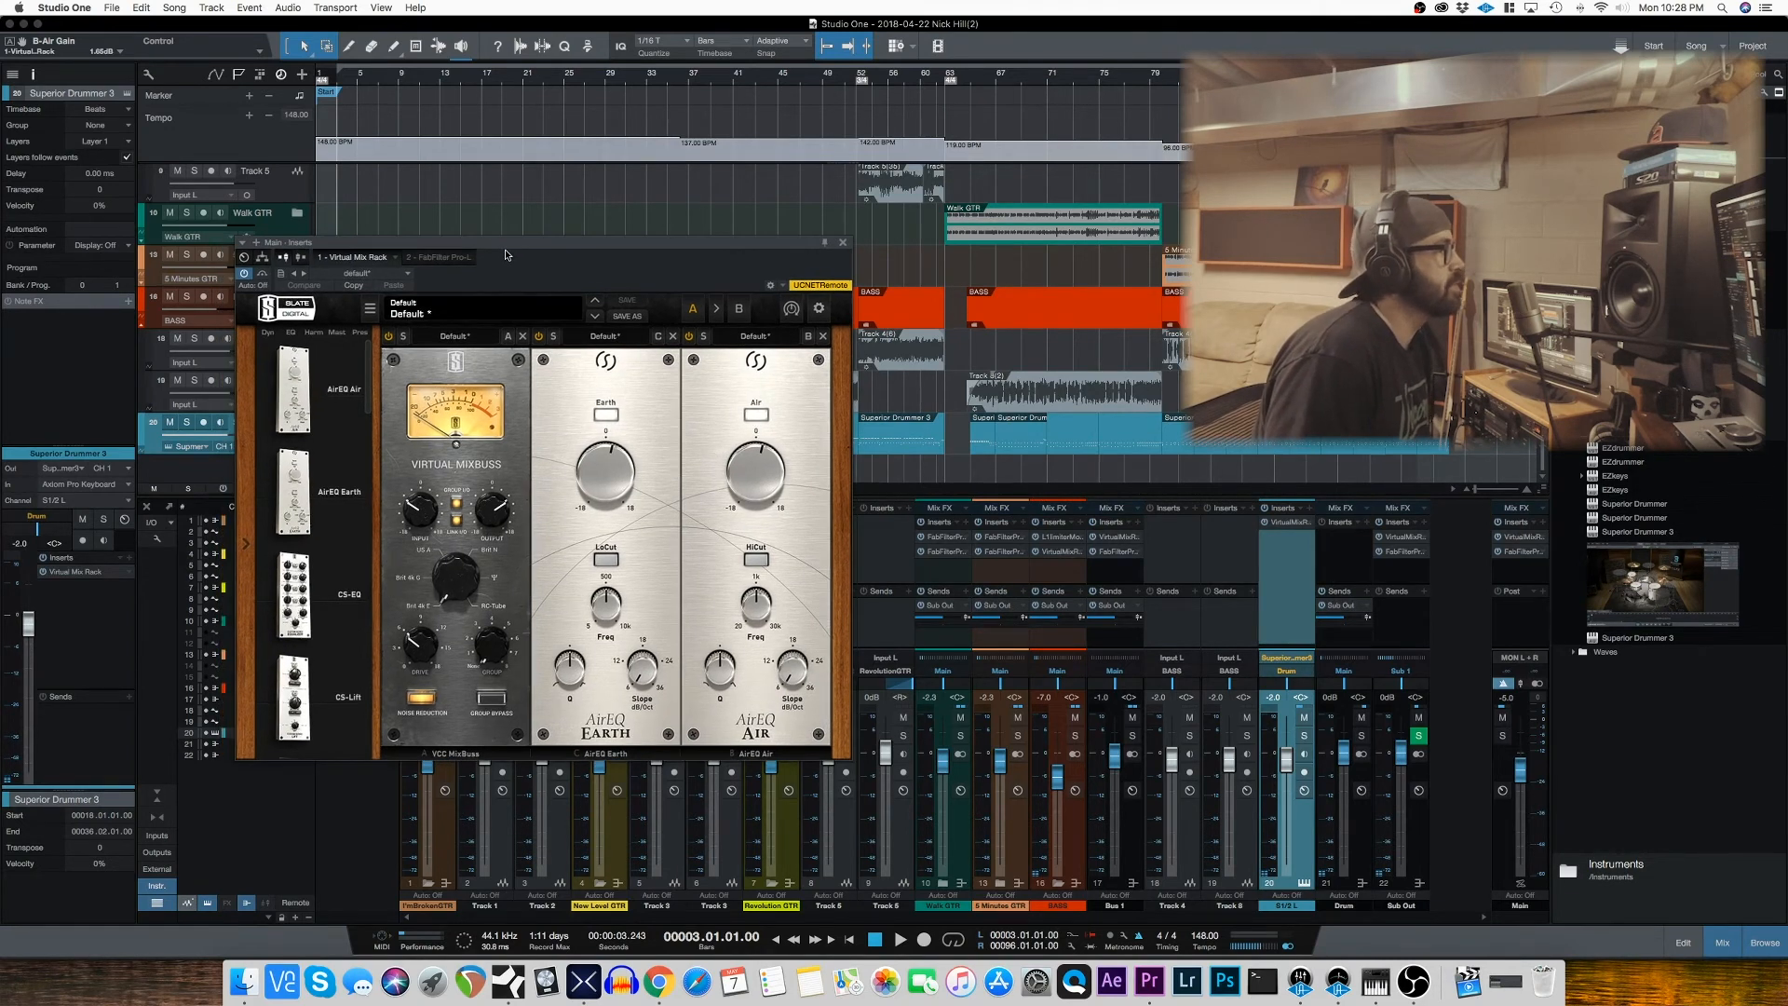
Step: Play the full mix from bar 3, switching AirEQ Earth and AirEQ Air off and on to compare, then stop and close the rack
{"action": "key", "text": "space"}
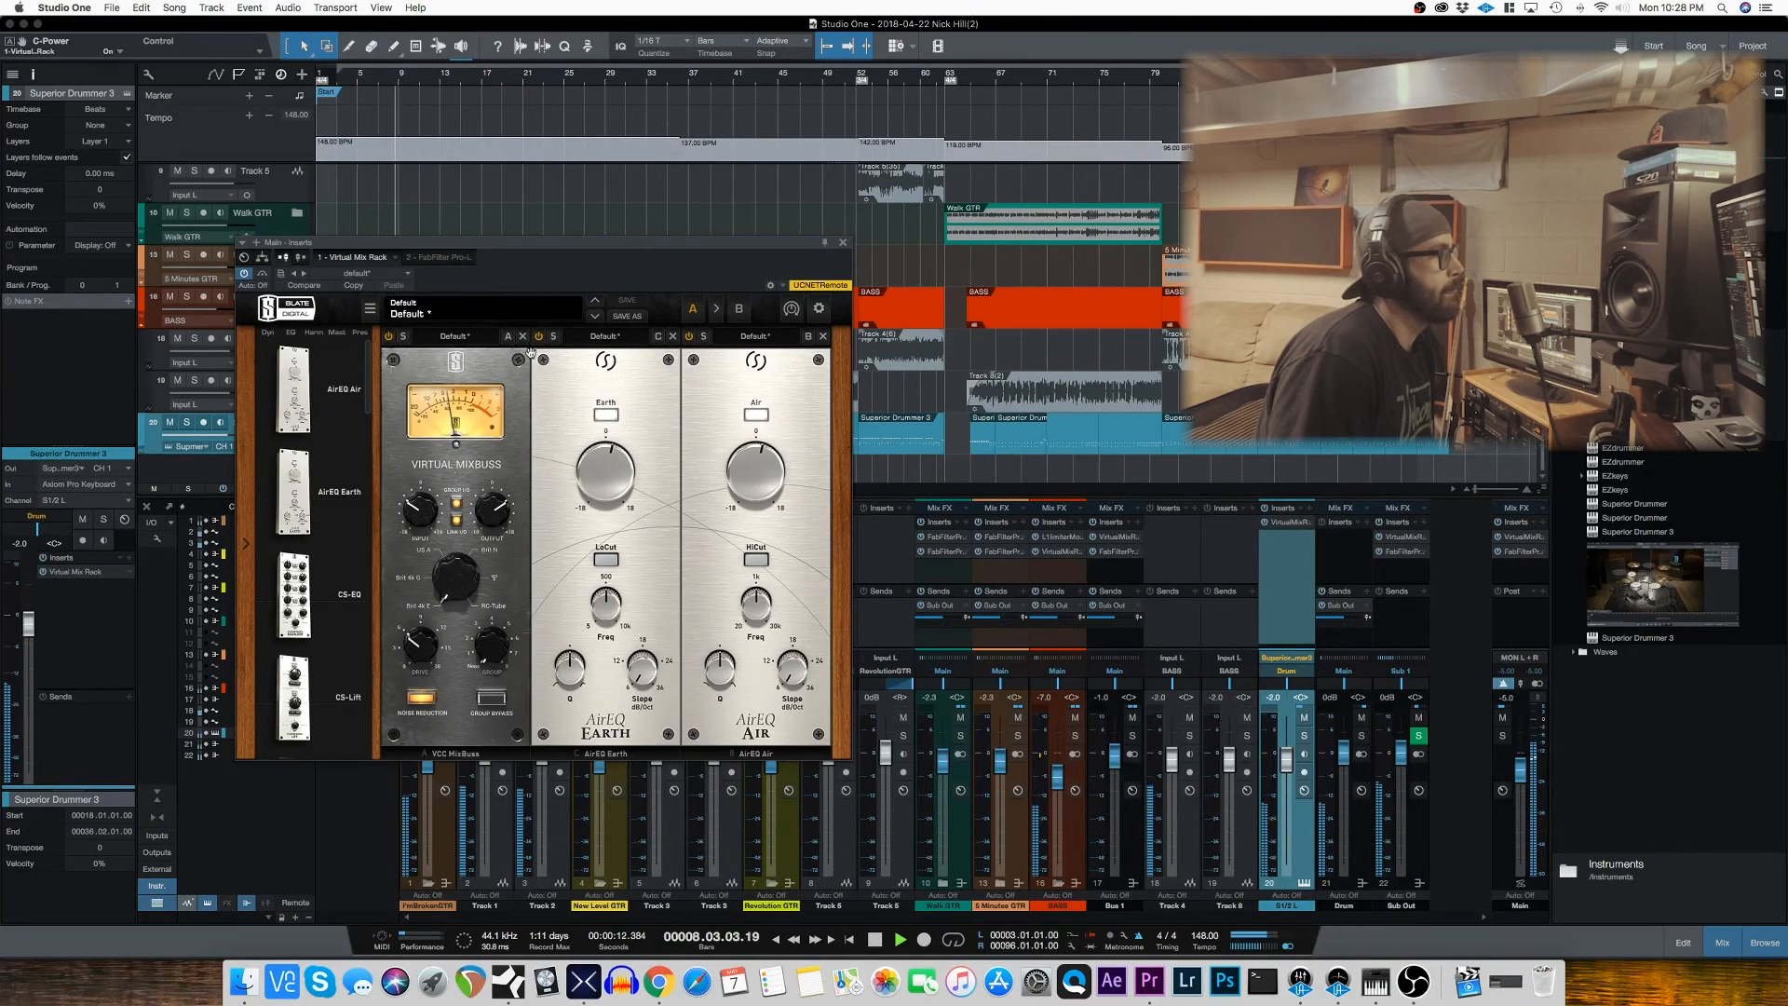
{"action": "left_click", "coordinate": [691, 337]}
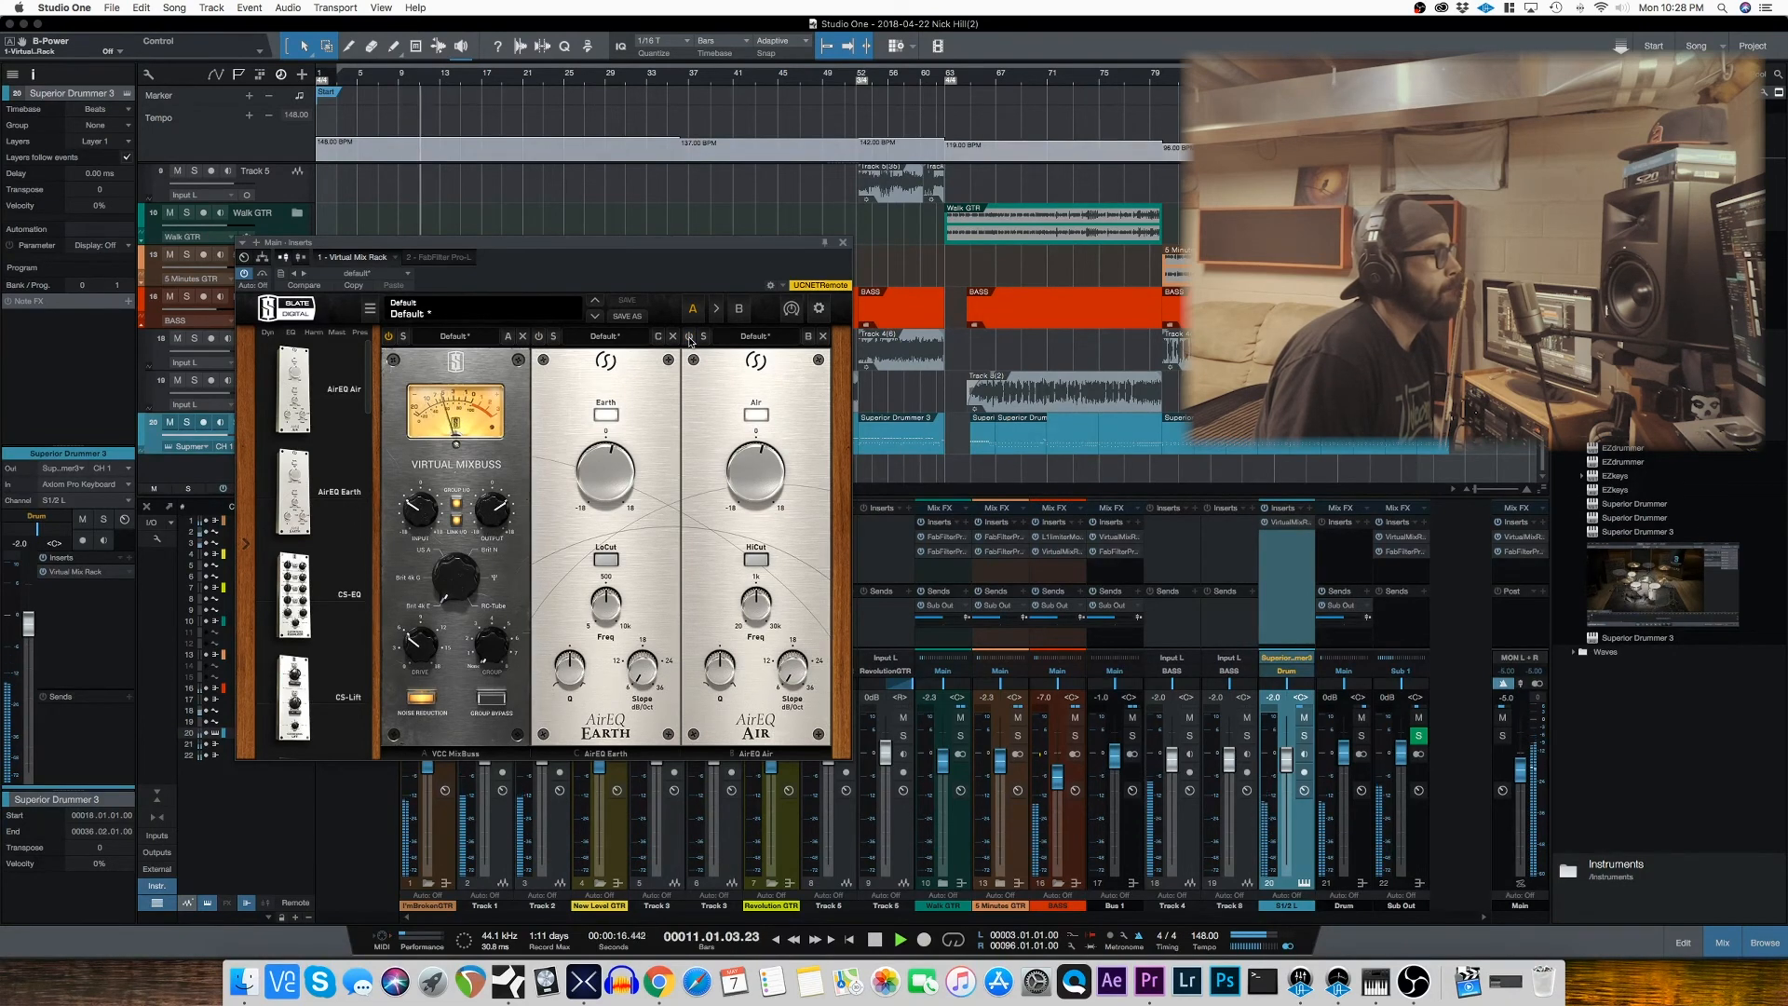
{"action": "left_click", "coordinate": [691, 337]}
{"action": "key", "text": "space"}
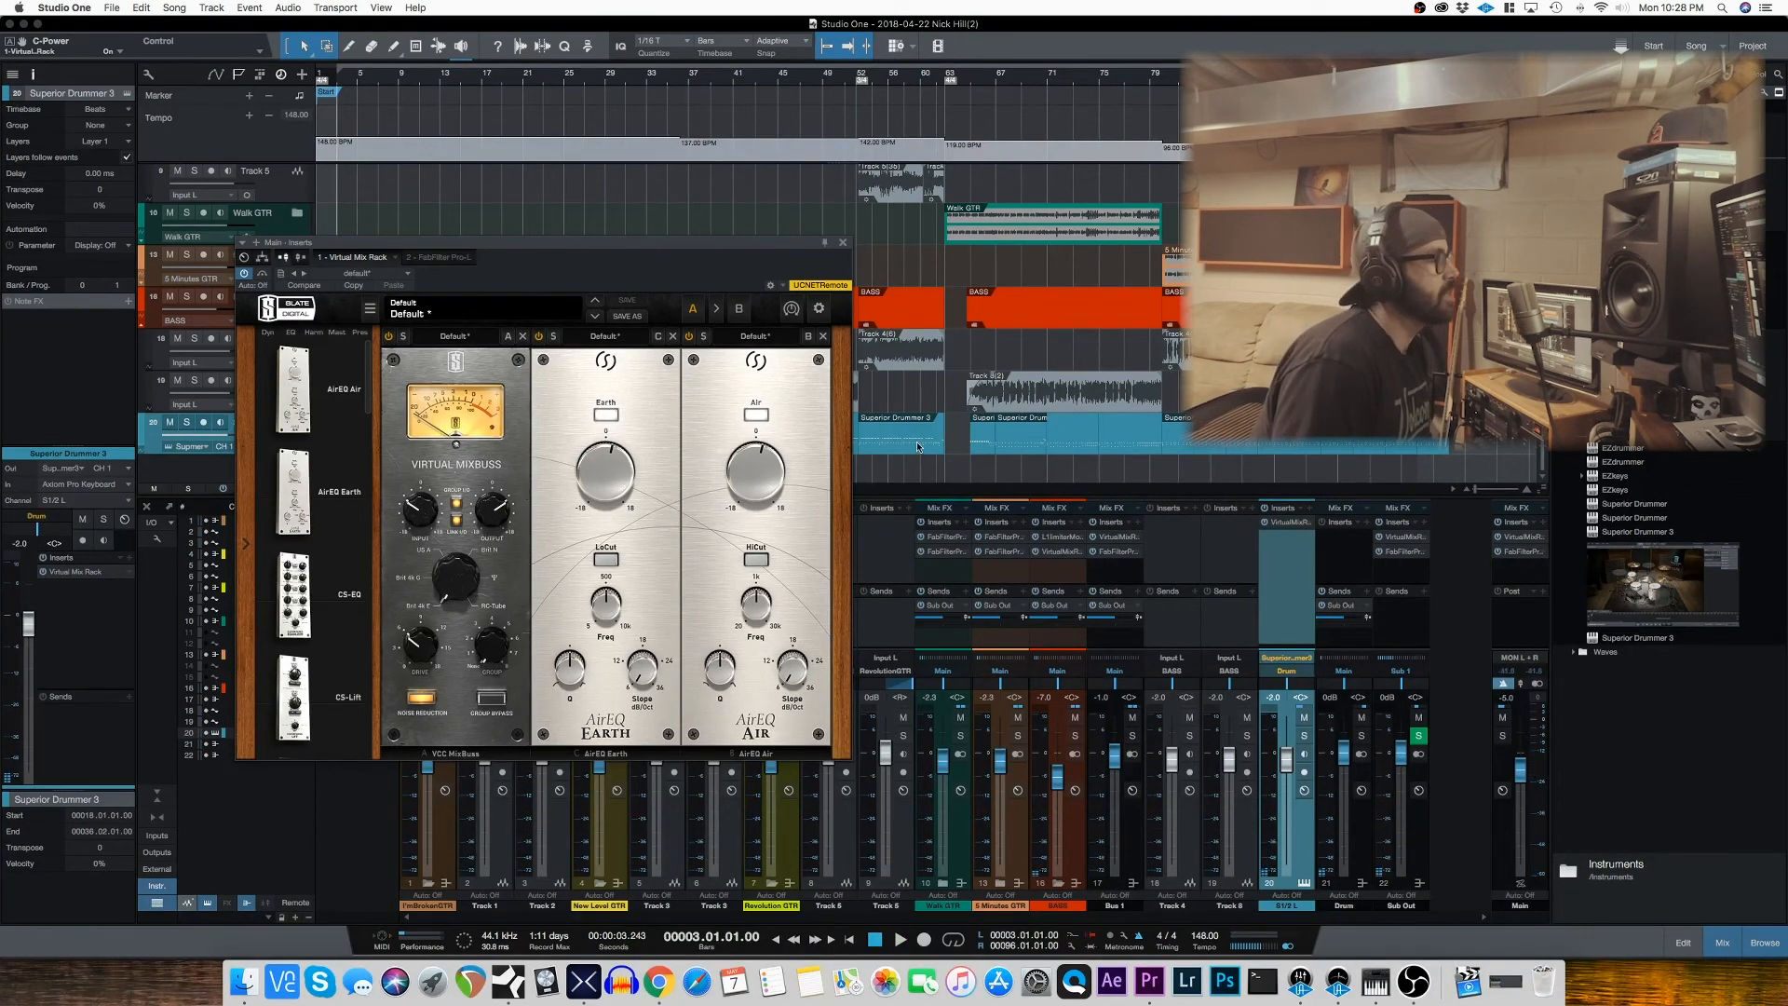
{"action": "left_click", "coordinate": [843, 242]}
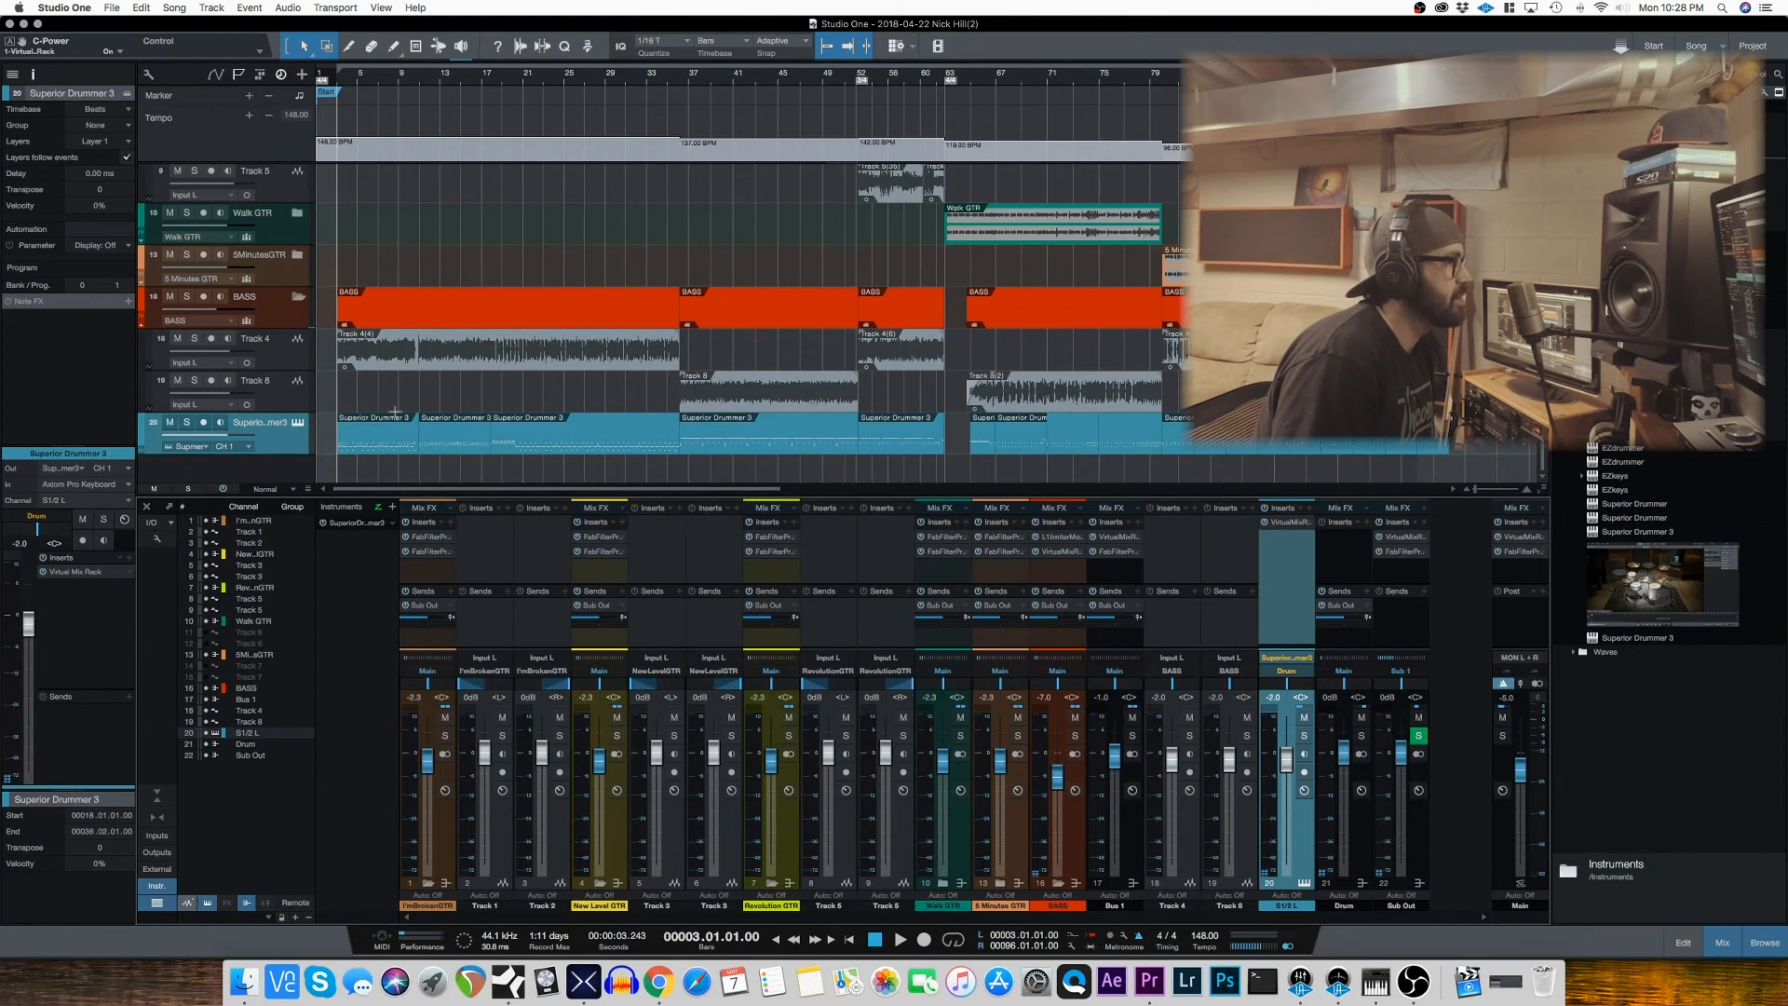
Step: Collapse the I'm Broken GTR, New Level GTR, Revolution GTR and BASS folder tracks in the arrangement
{"action": "scroll", "coordinate": [280, 267], "scroll_direction": "up", "scroll_amount": 8}
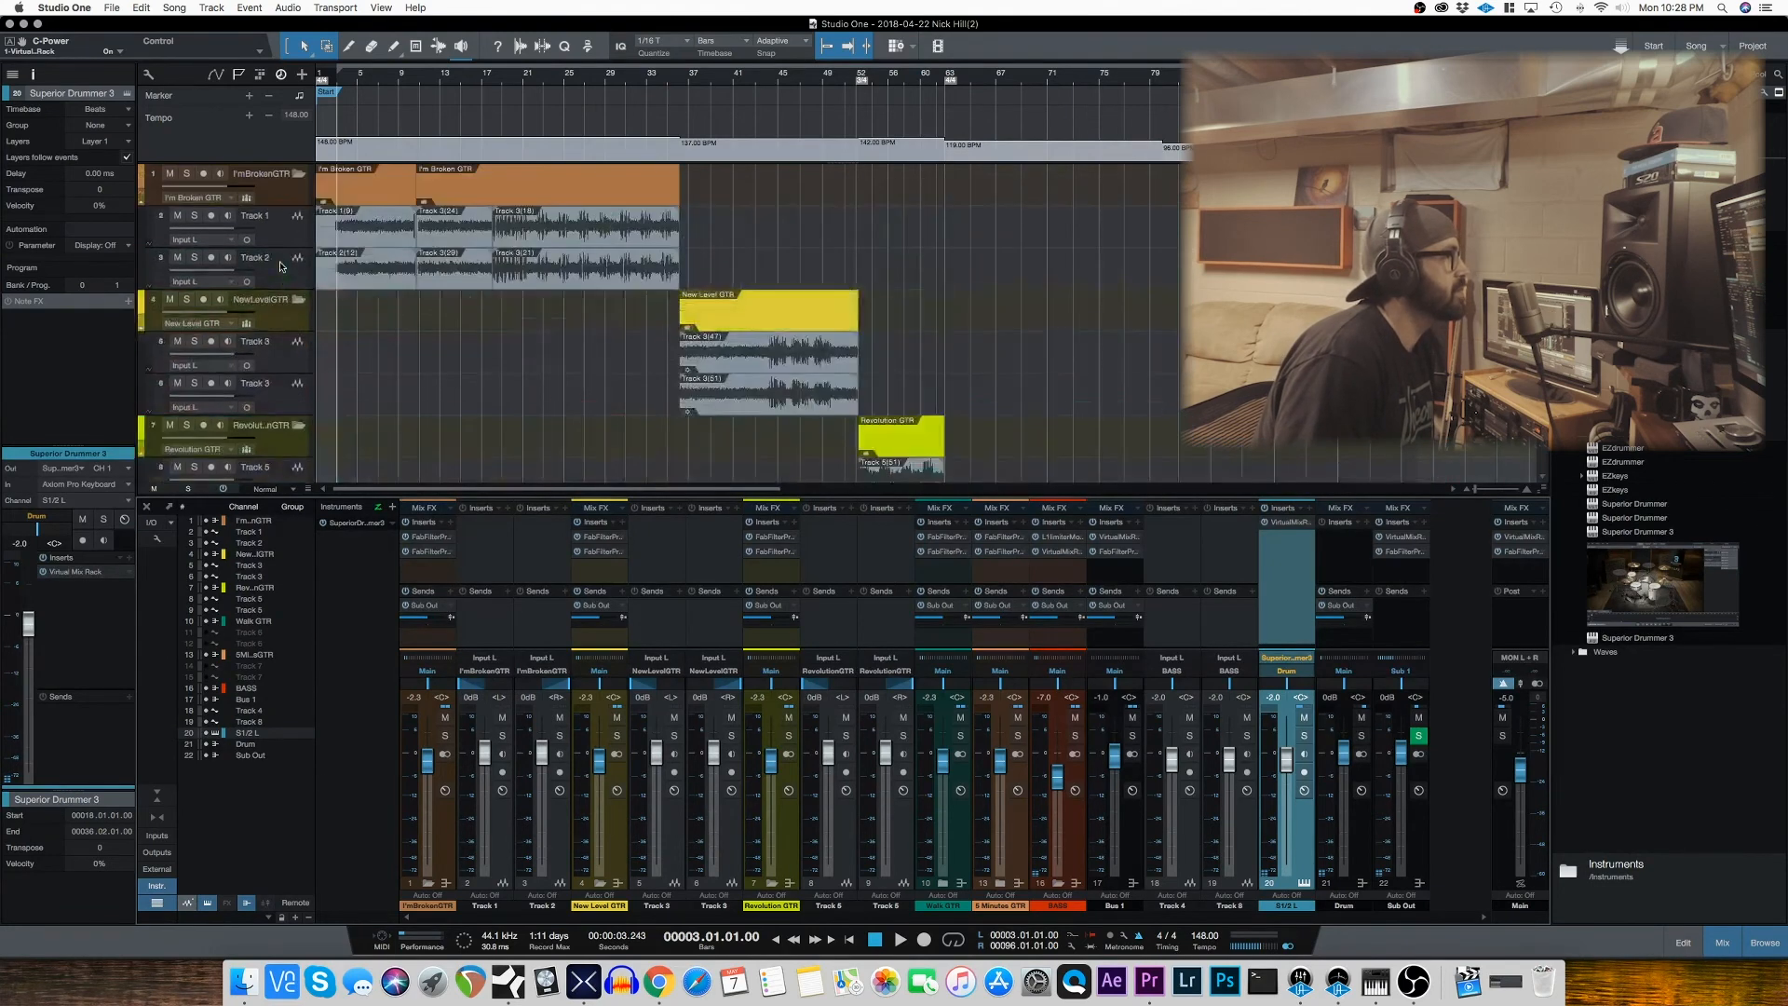
{"action": "left_click", "coordinate": [299, 173]}
{"action": "left_click", "coordinate": [298, 215]}
{"action": "left_click", "coordinate": [298, 257]}
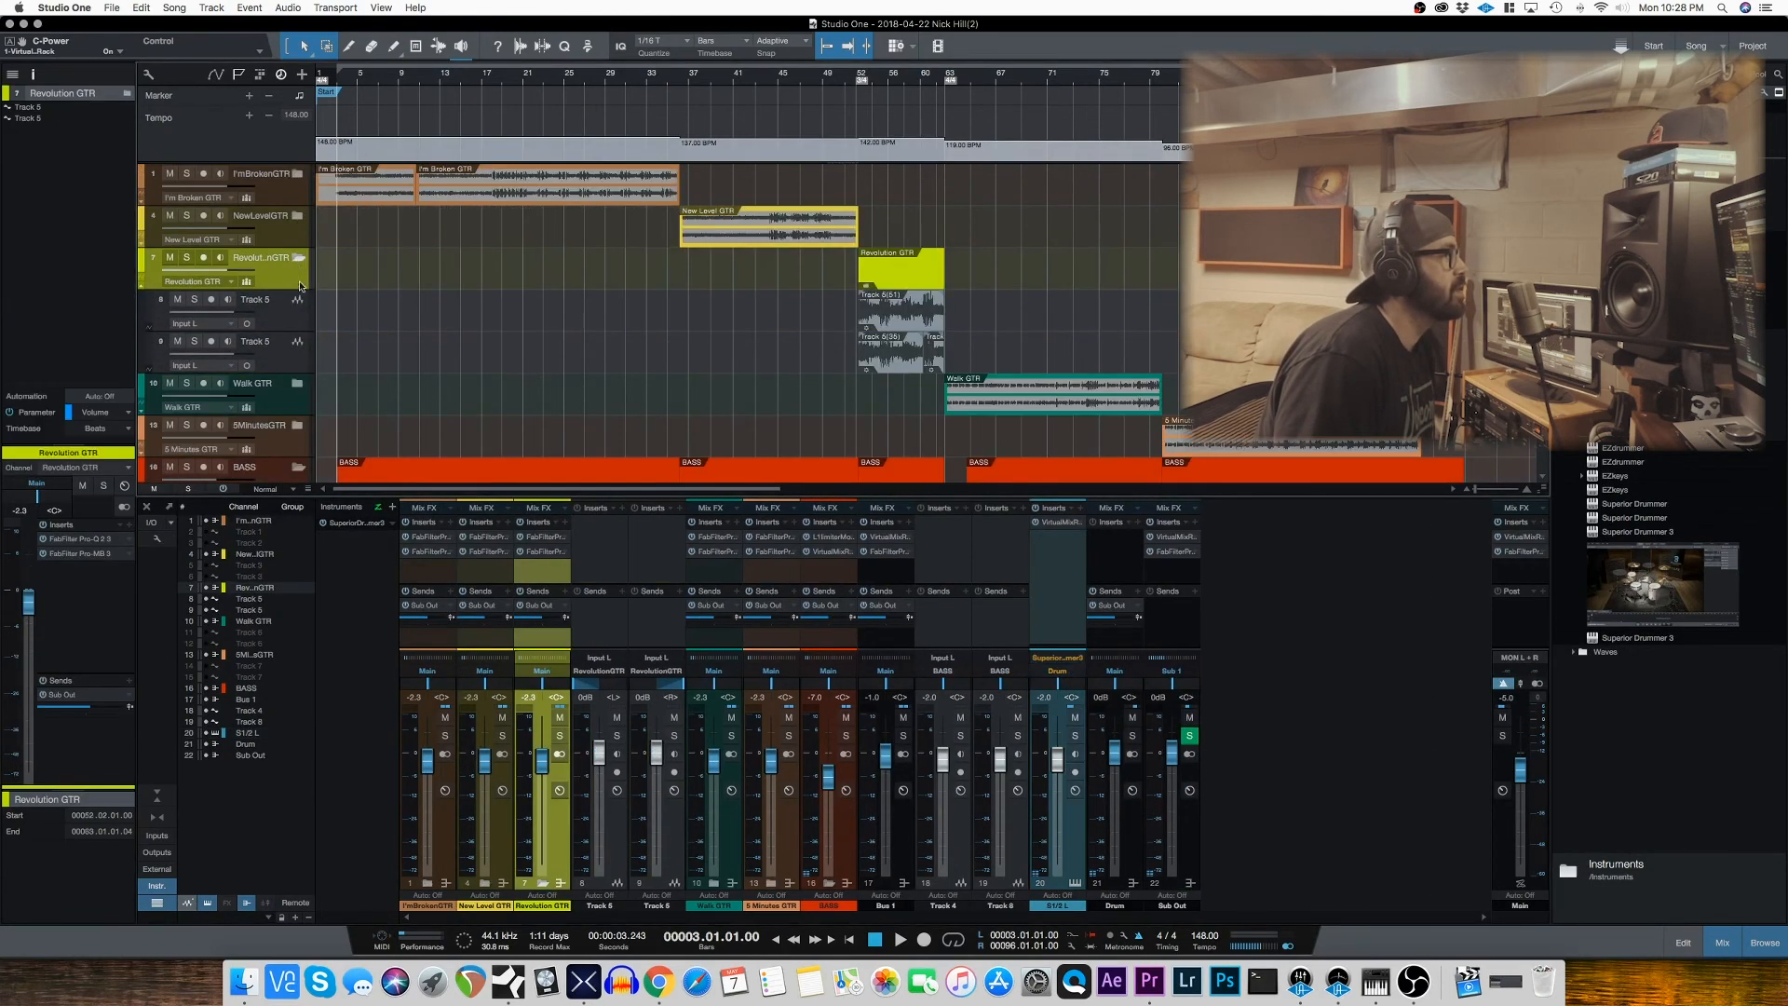
{"action": "left_click", "coordinate": [295, 263]}
{"action": "left_click", "coordinate": [297, 383]}
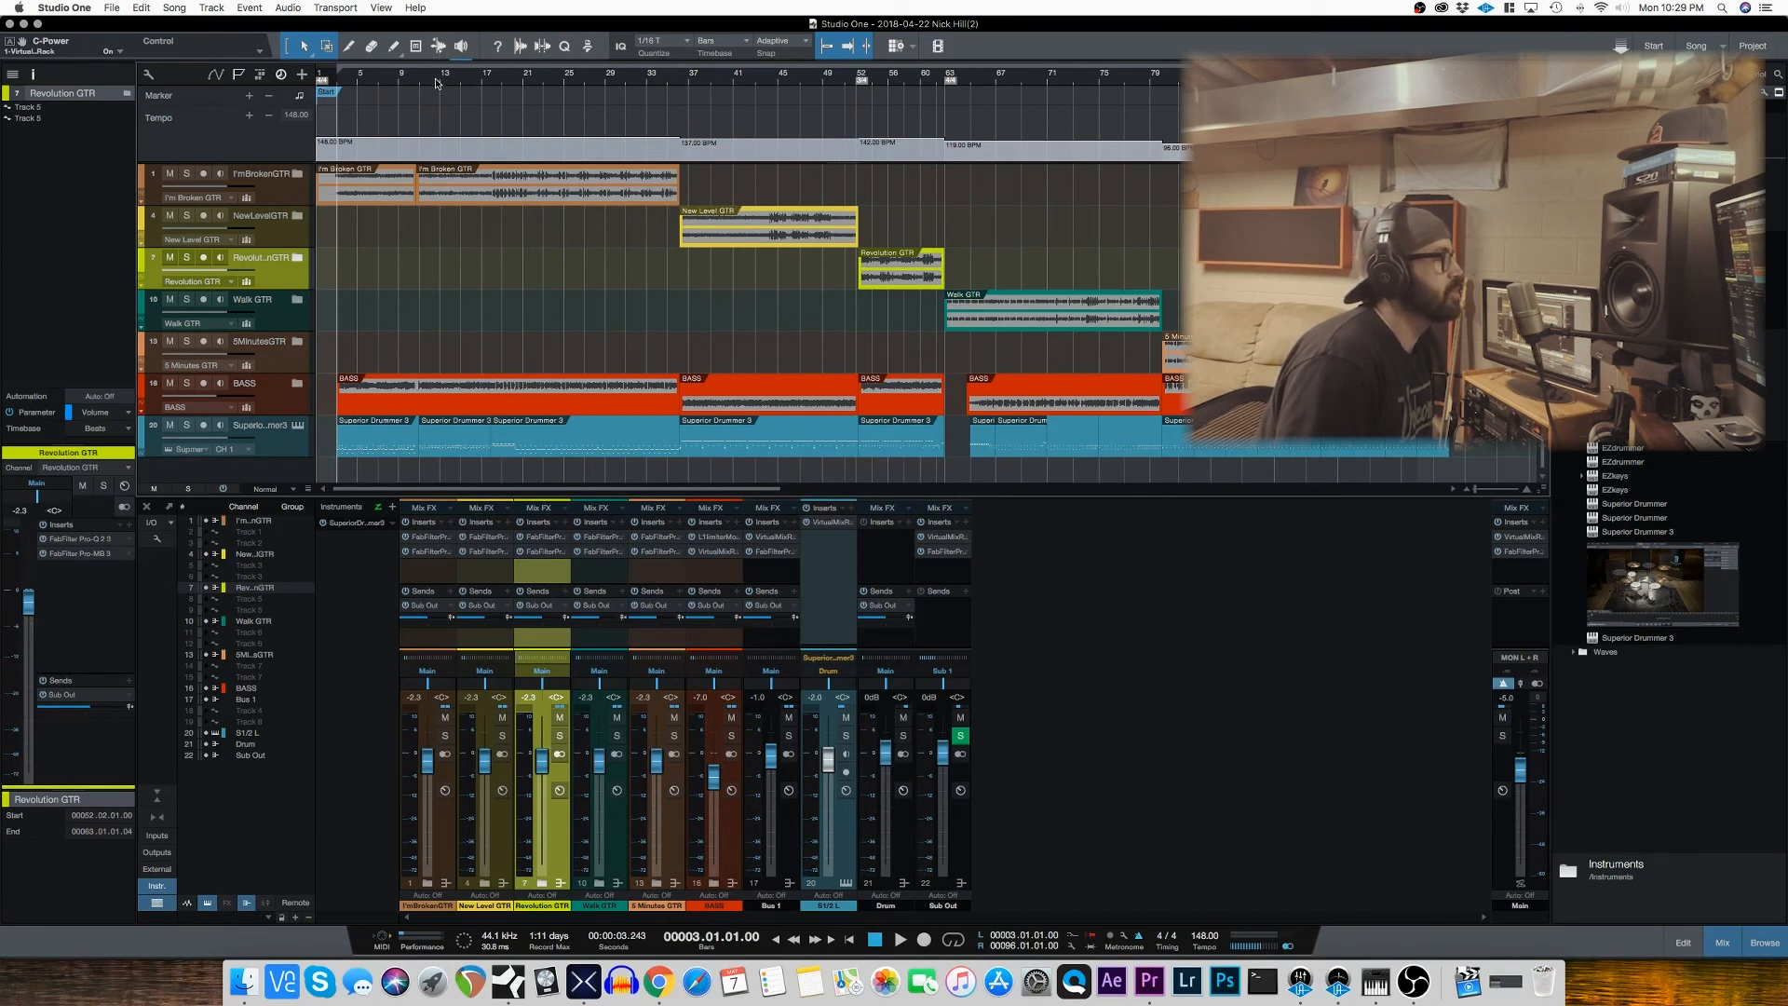
Step: Review the FabFilter Pro-Q 2 and Pro-MB inserts on the I'm Broken GTR bus, closing each window after viewing
{"action": "left_click", "coordinate": [425, 540]}
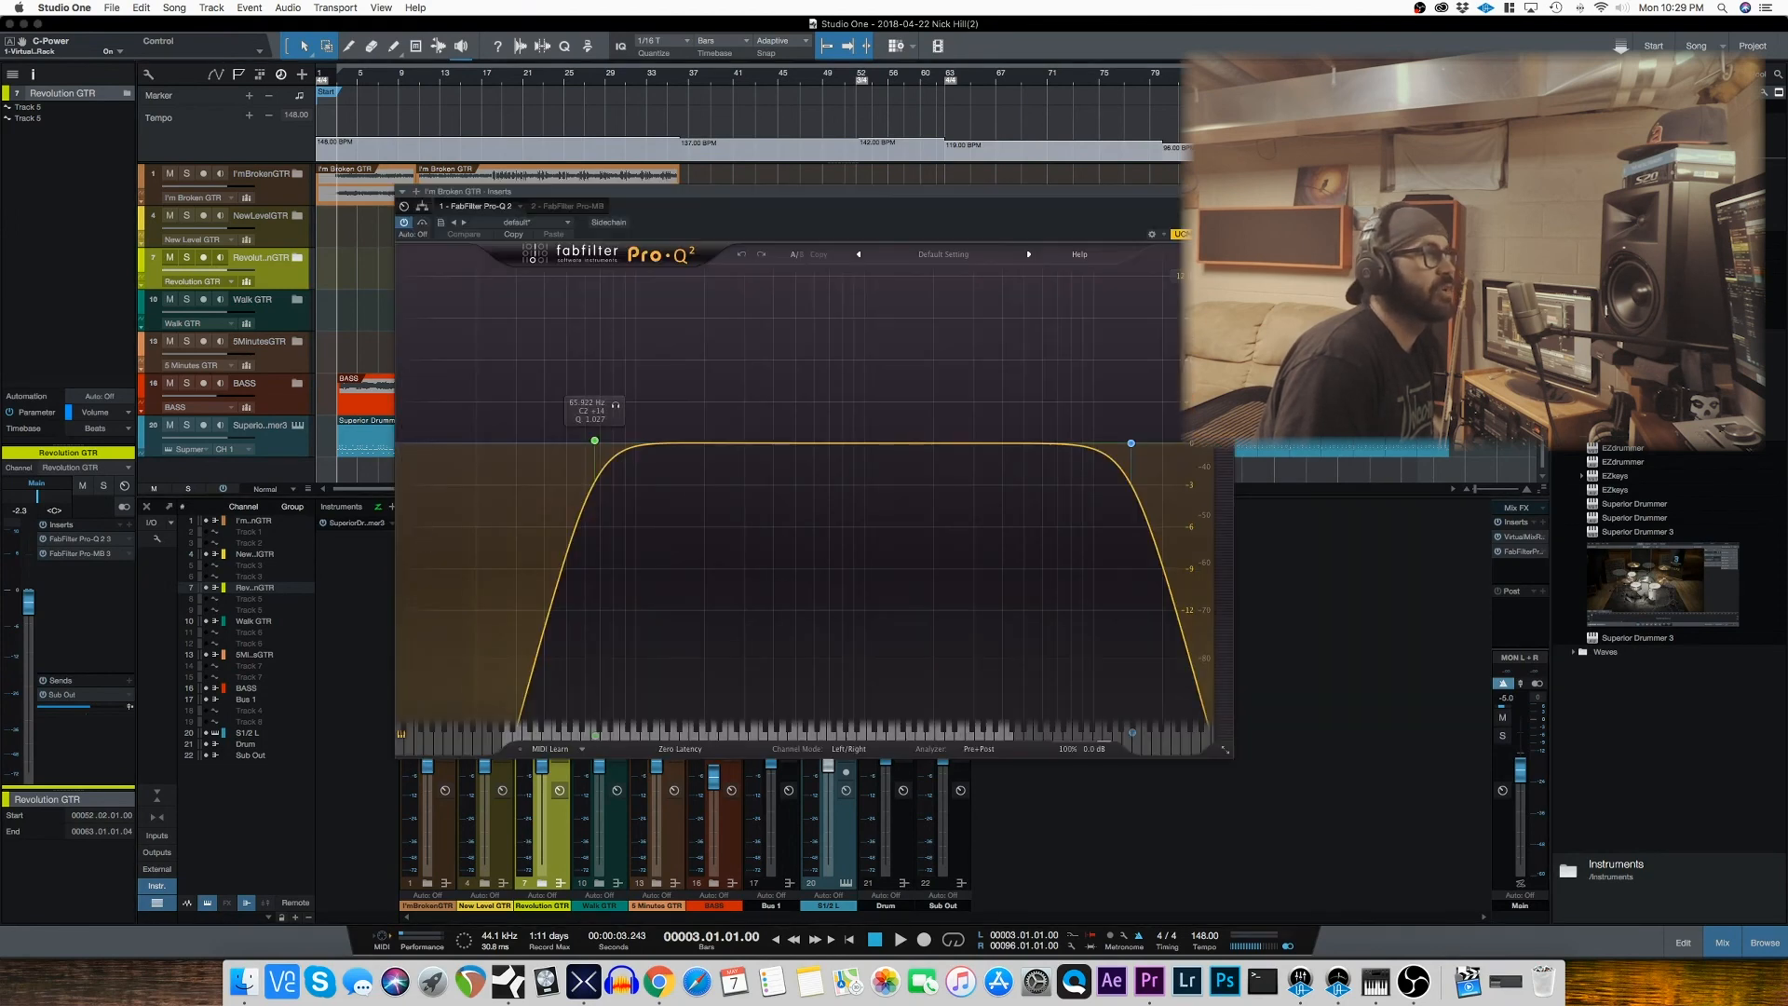
{"action": "left_click", "coordinate": [1226, 191]}
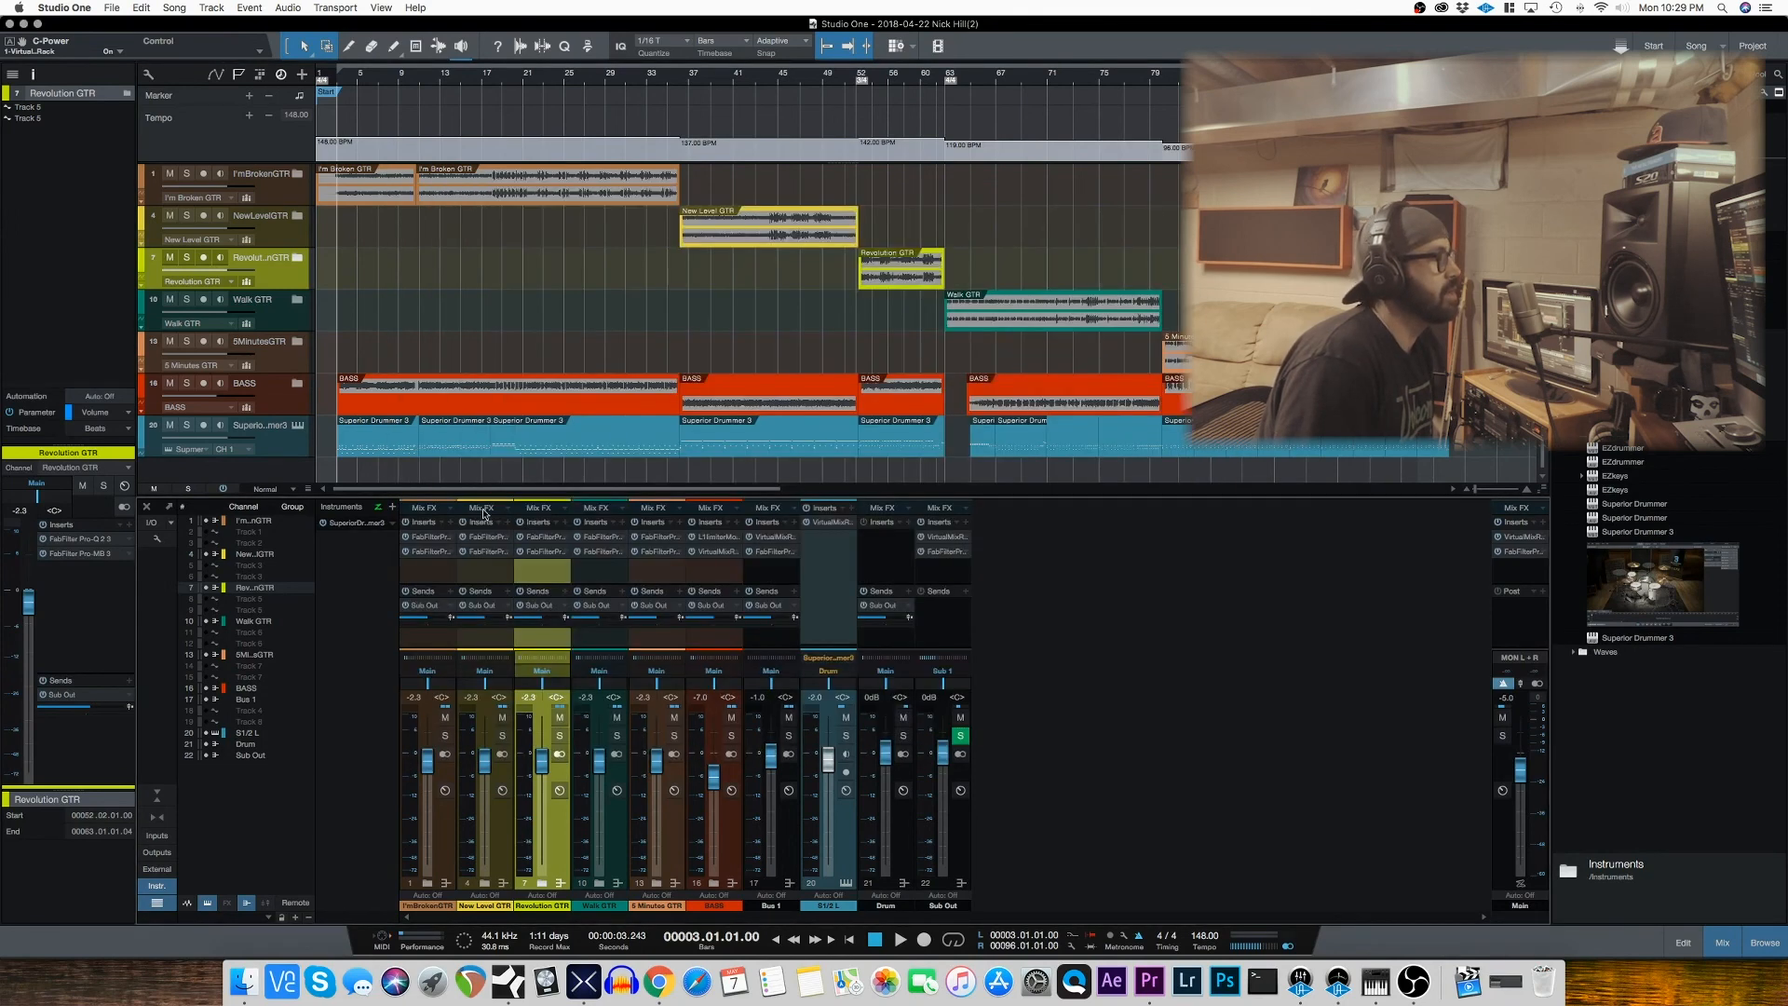
{"action": "left_click", "coordinate": [432, 553]}
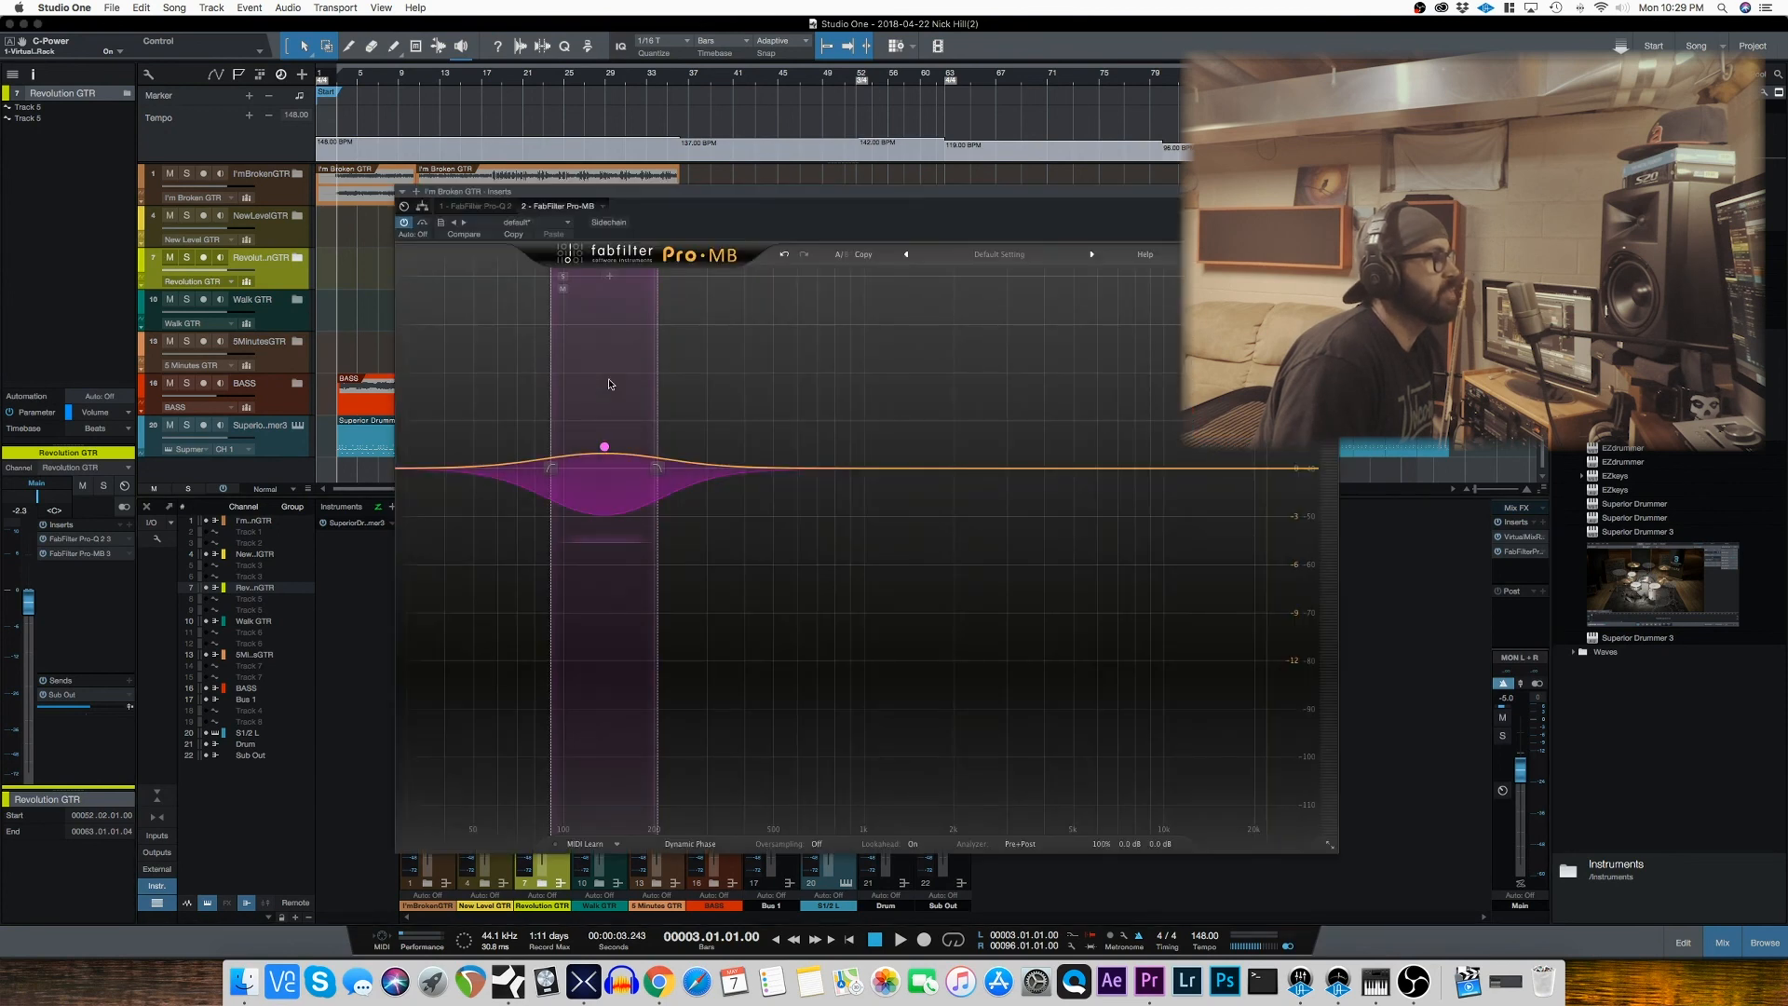
{"action": "left_click", "coordinate": [1331, 191]}
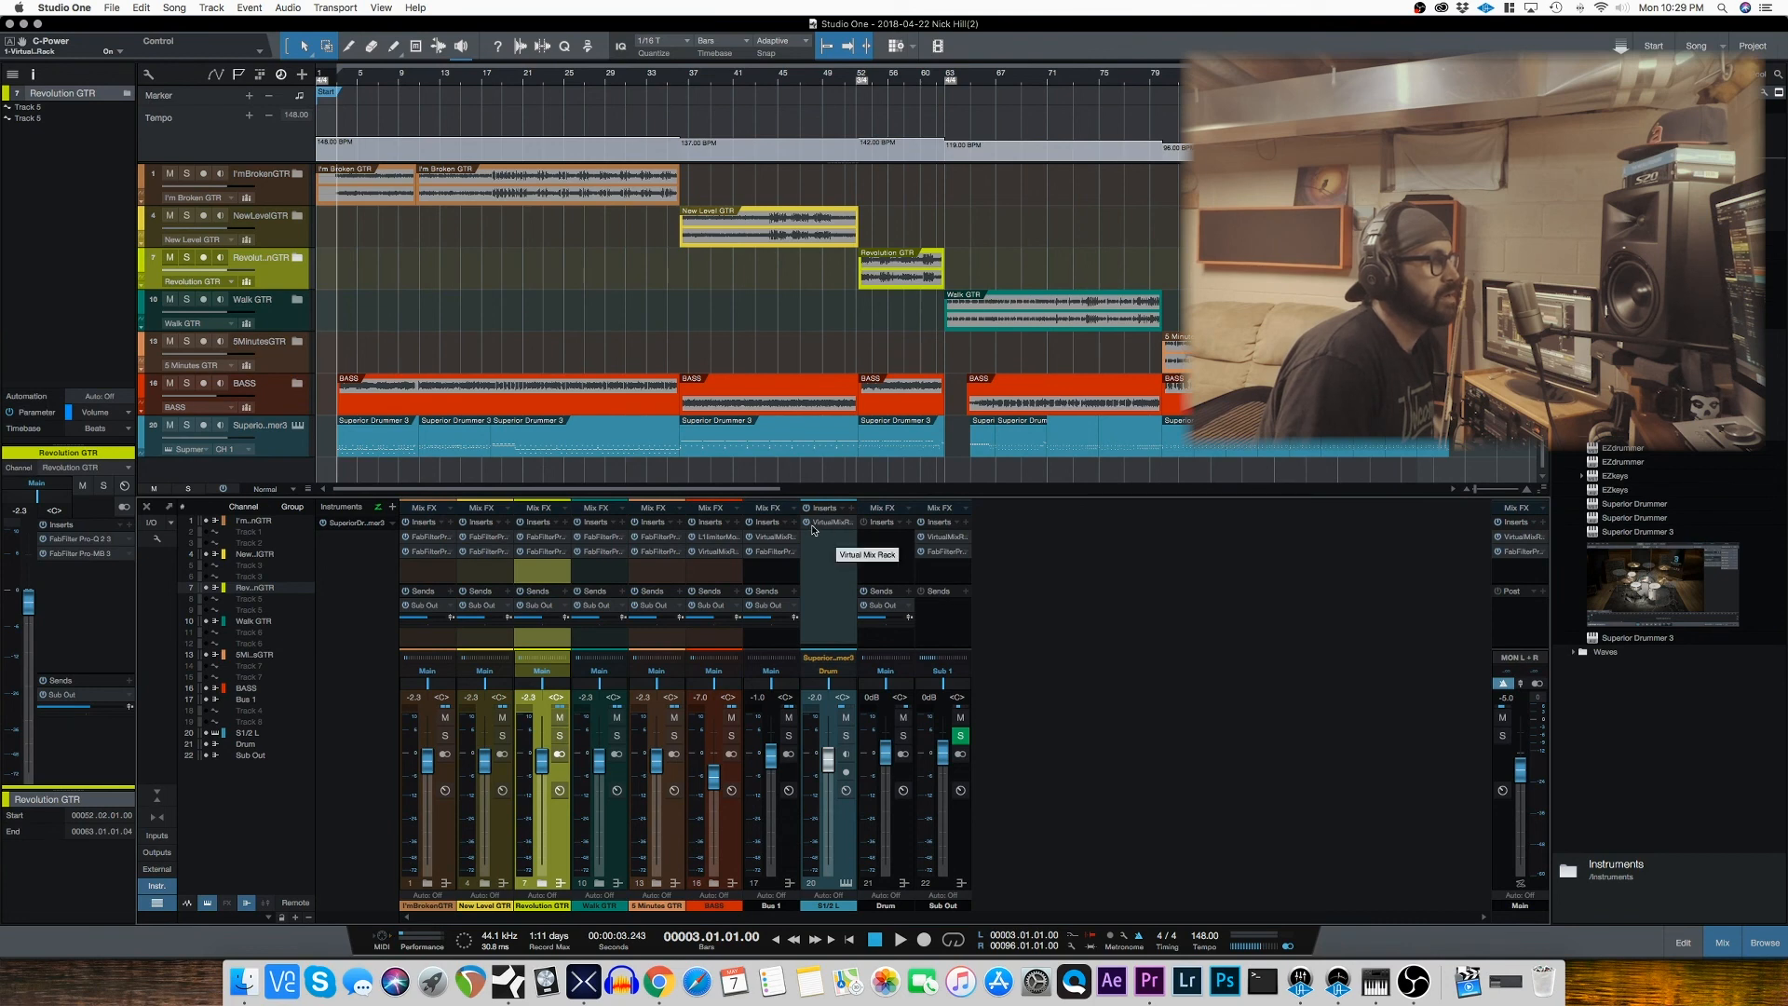
Step: Review the L1 limiter and Virtual Mix Rack inserts on the BASS bus, then close the plug-in window
{"action": "left_click", "coordinate": [716, 540]}
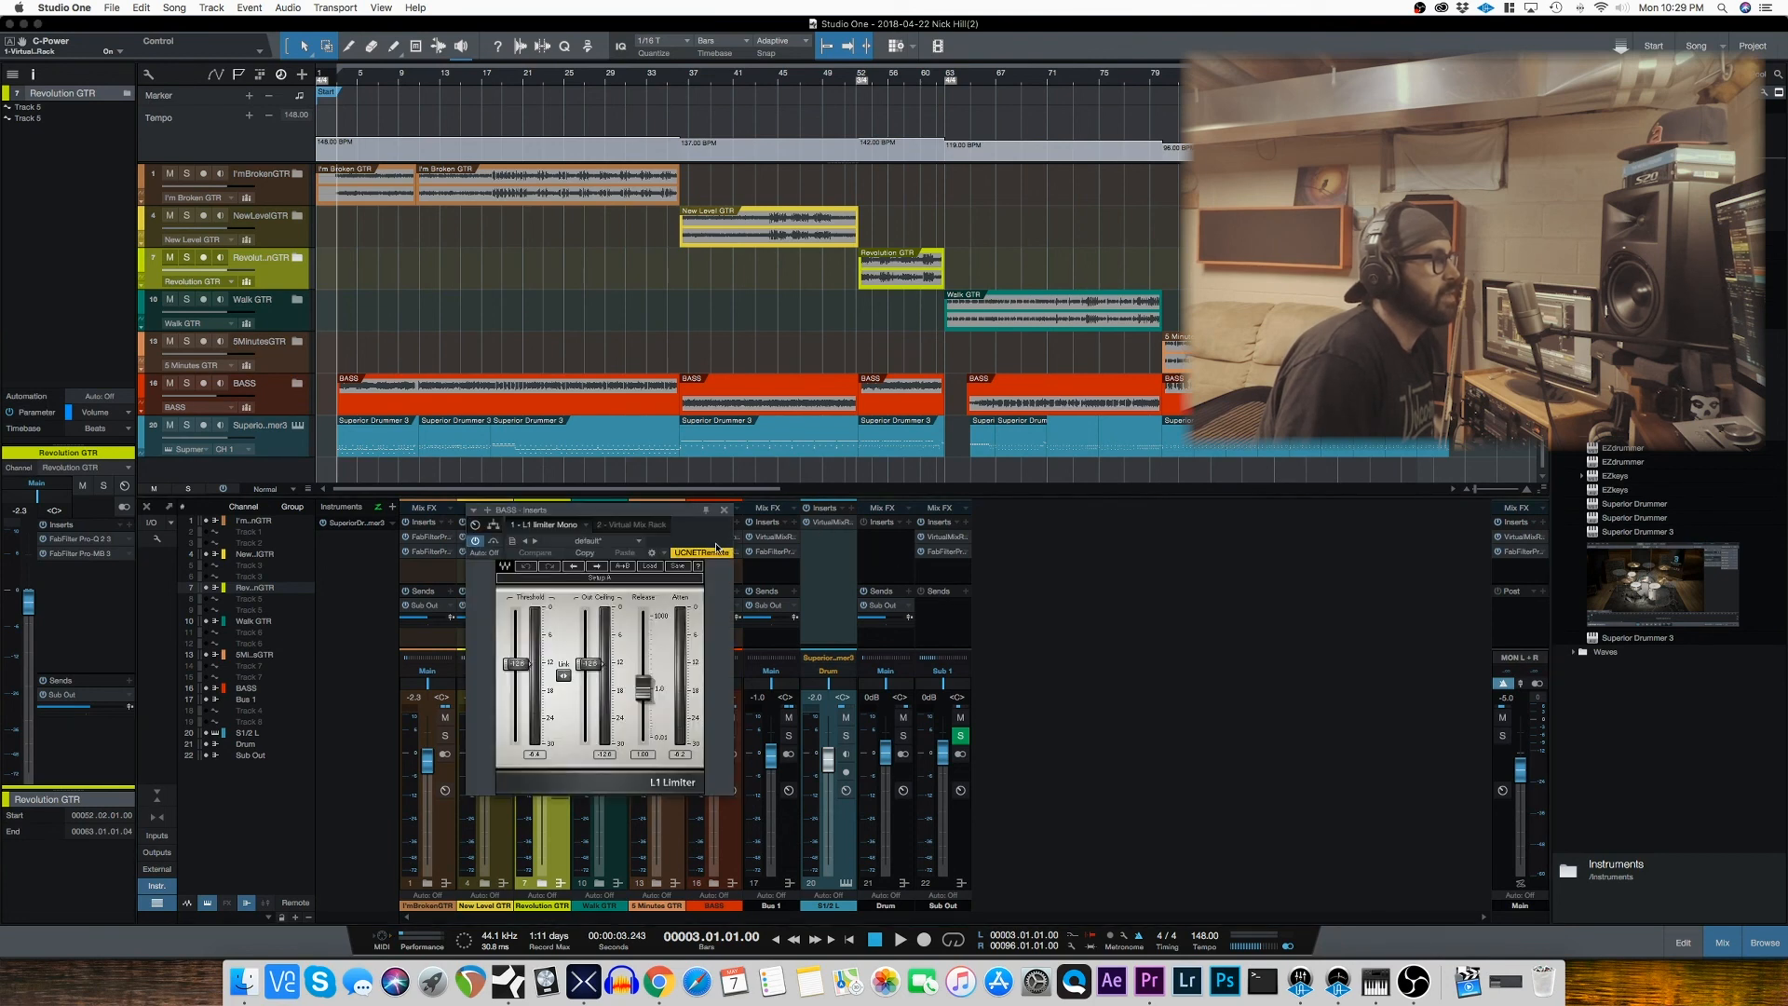
{"action": "left_click", "coordinate": [631, 525]}
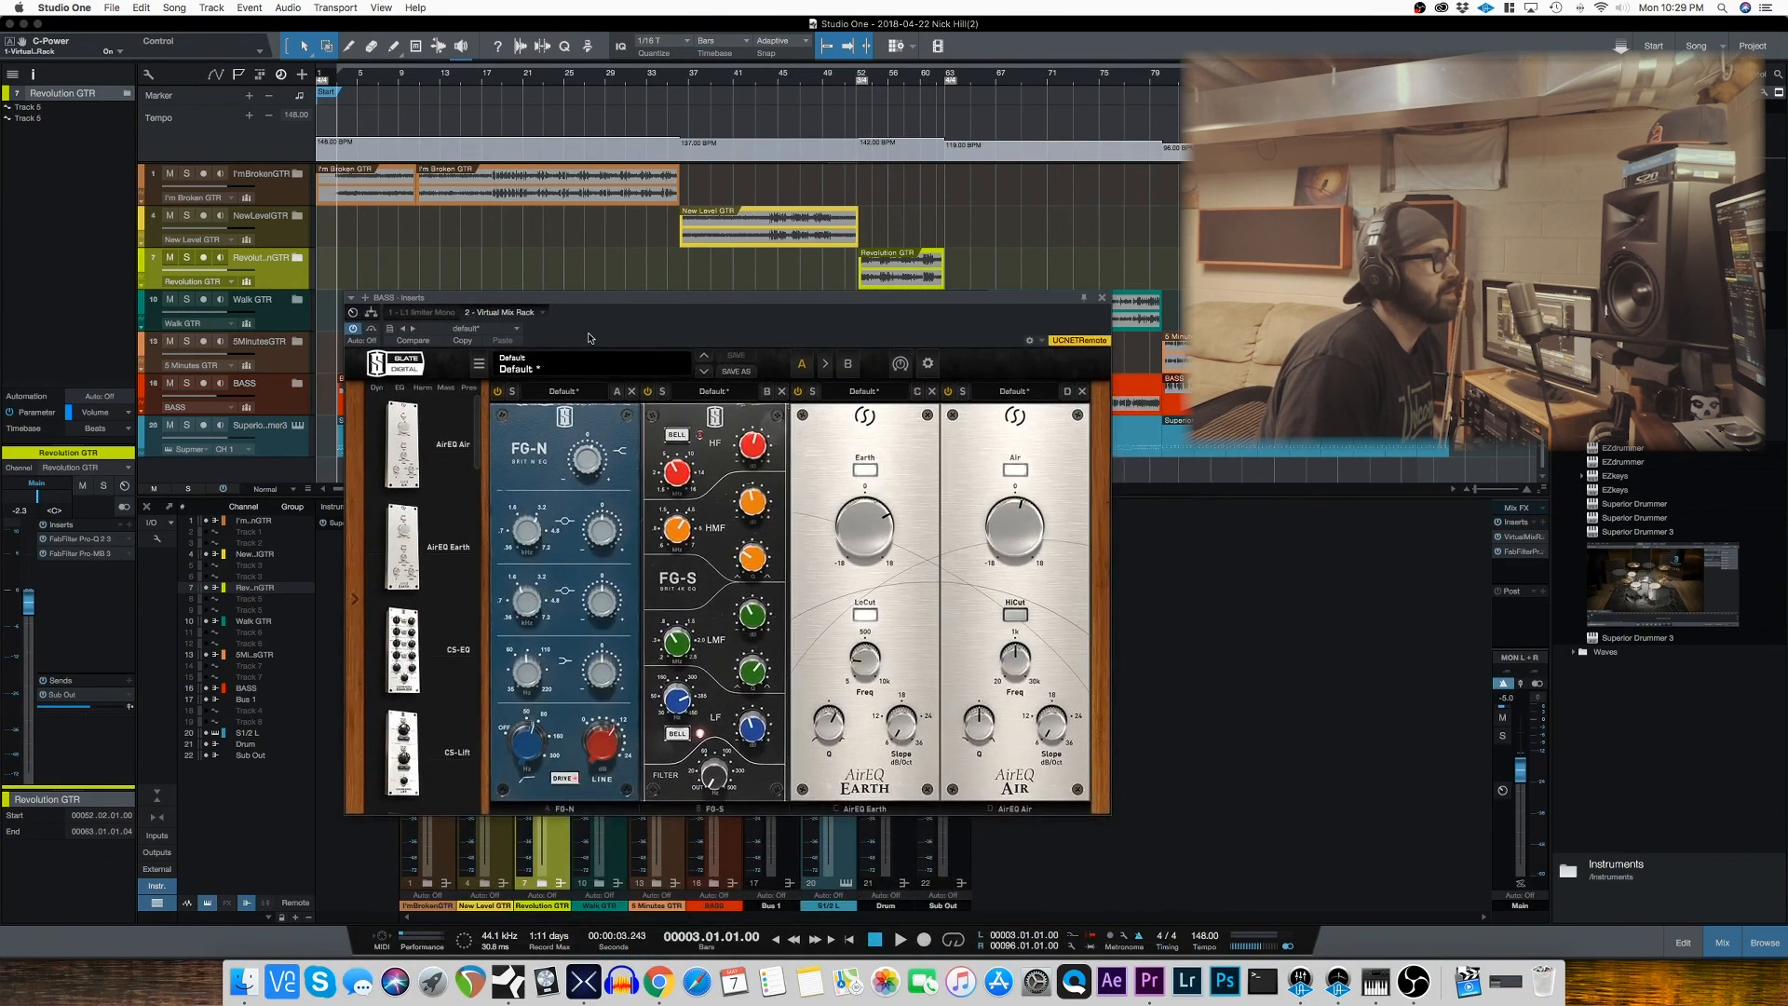
{"action": "left_click", "coordinate": [1103, 298]}
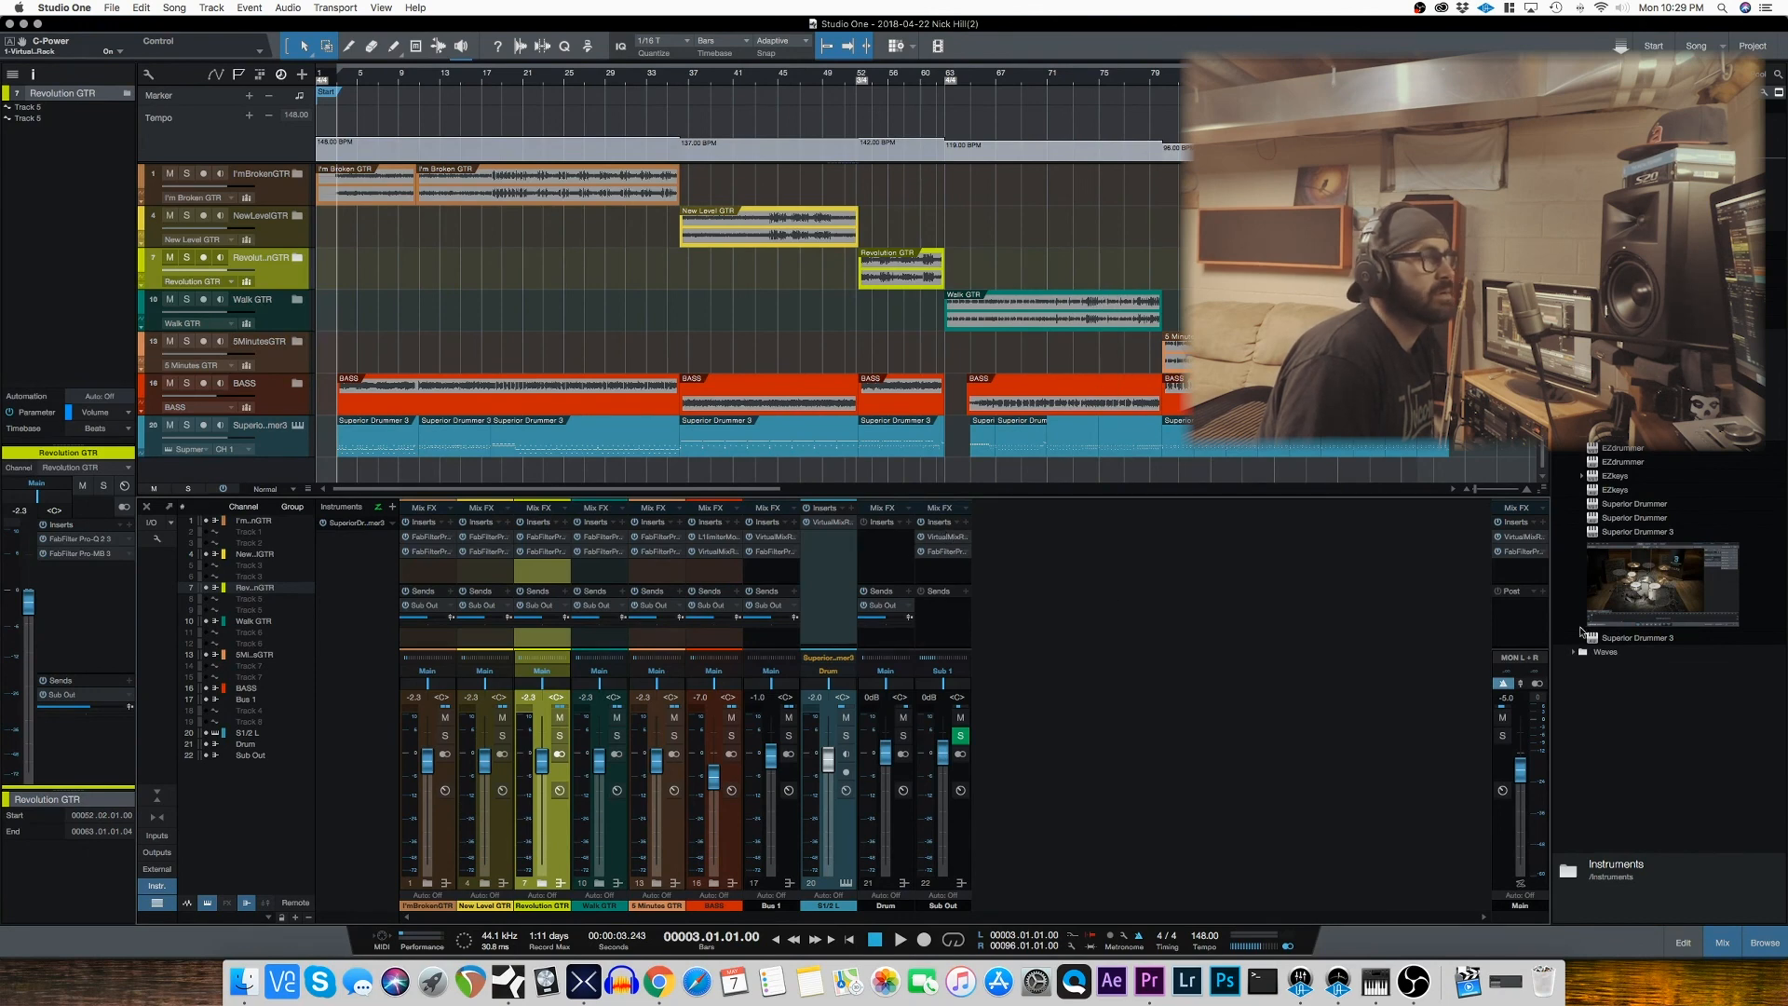
Step: Review the Virtual Mix Rack and FabFilter Pro-L limiter on the Main channel, then close the plug-in window
{"action": "left_click", "coordinate": [1523, 540]}
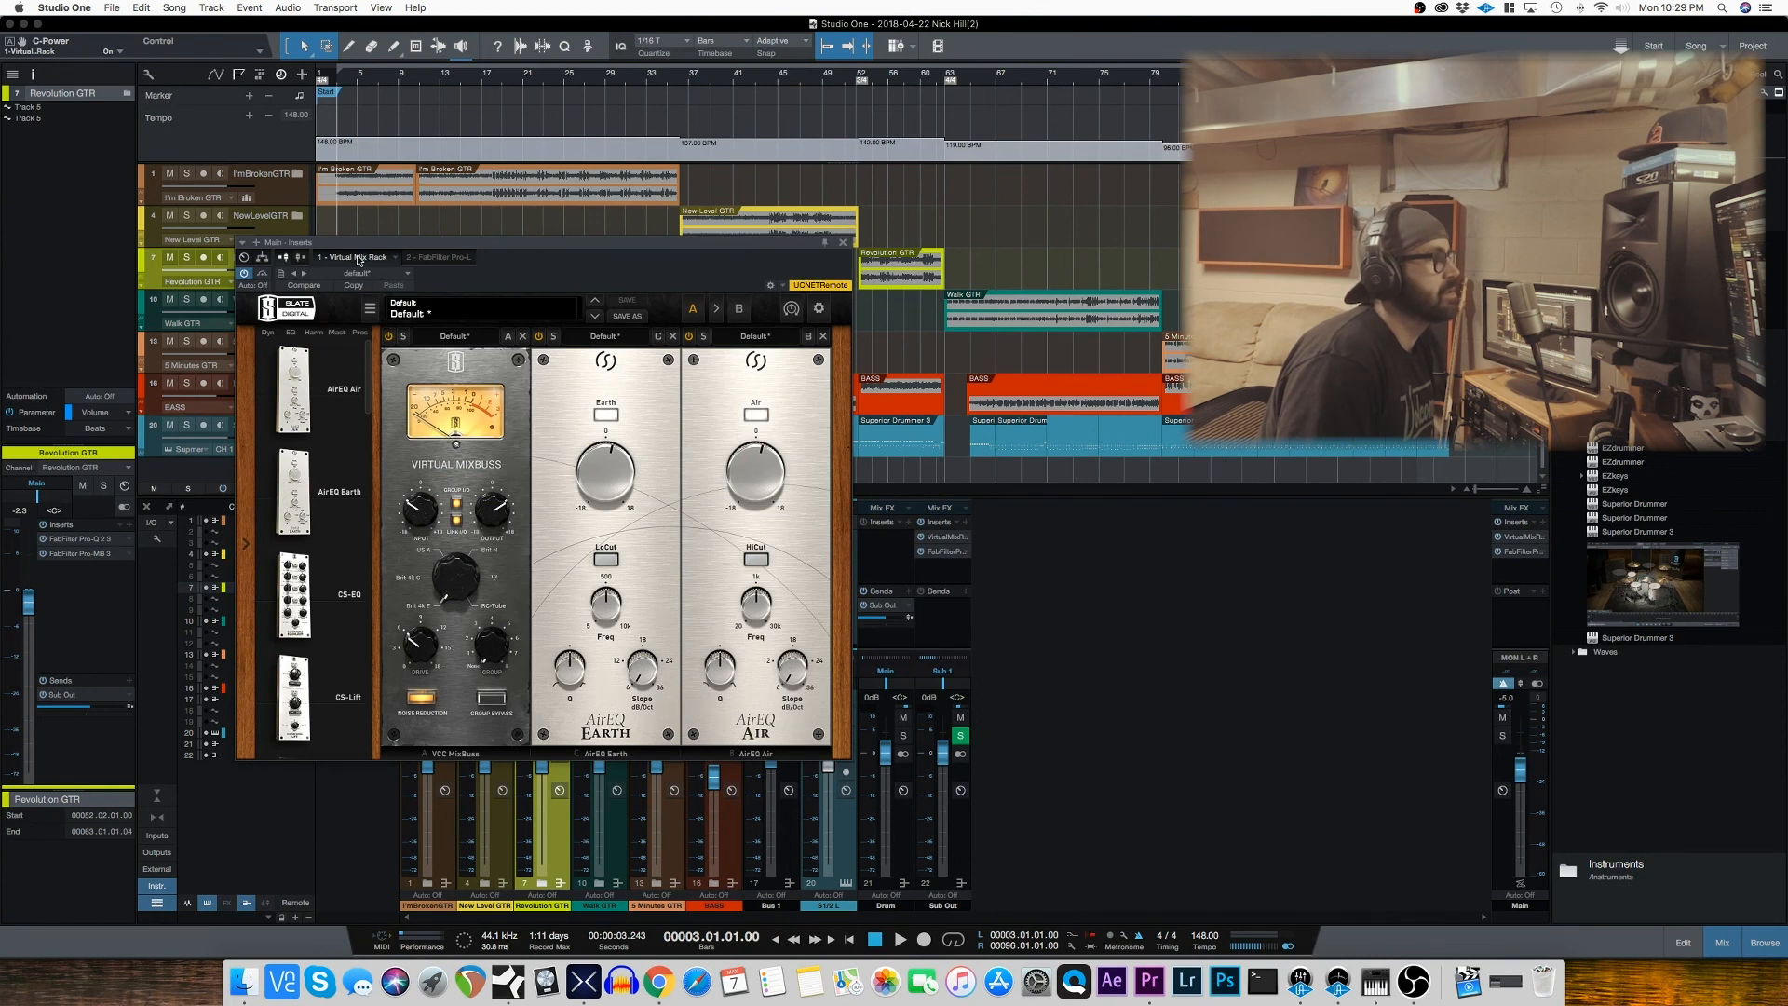
{"action": "left_click", "coordinate": [441, 264]}
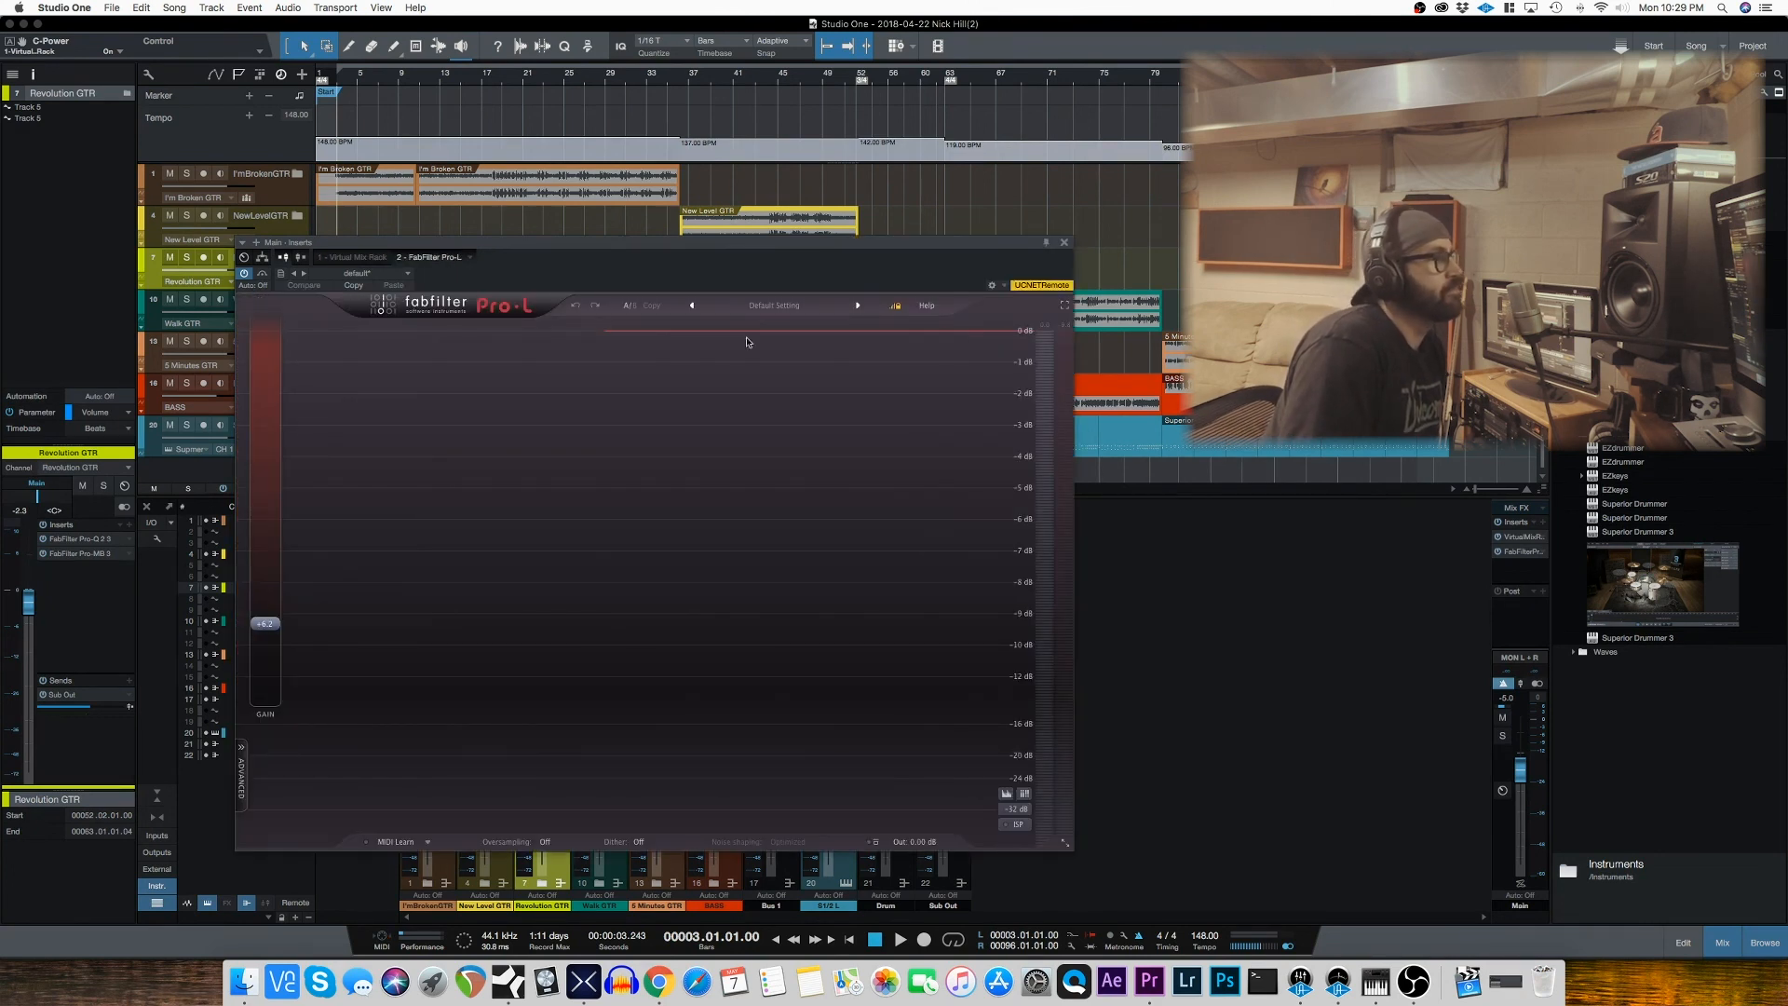
{"action": "left_click", "coordinate": [1065, 243]}
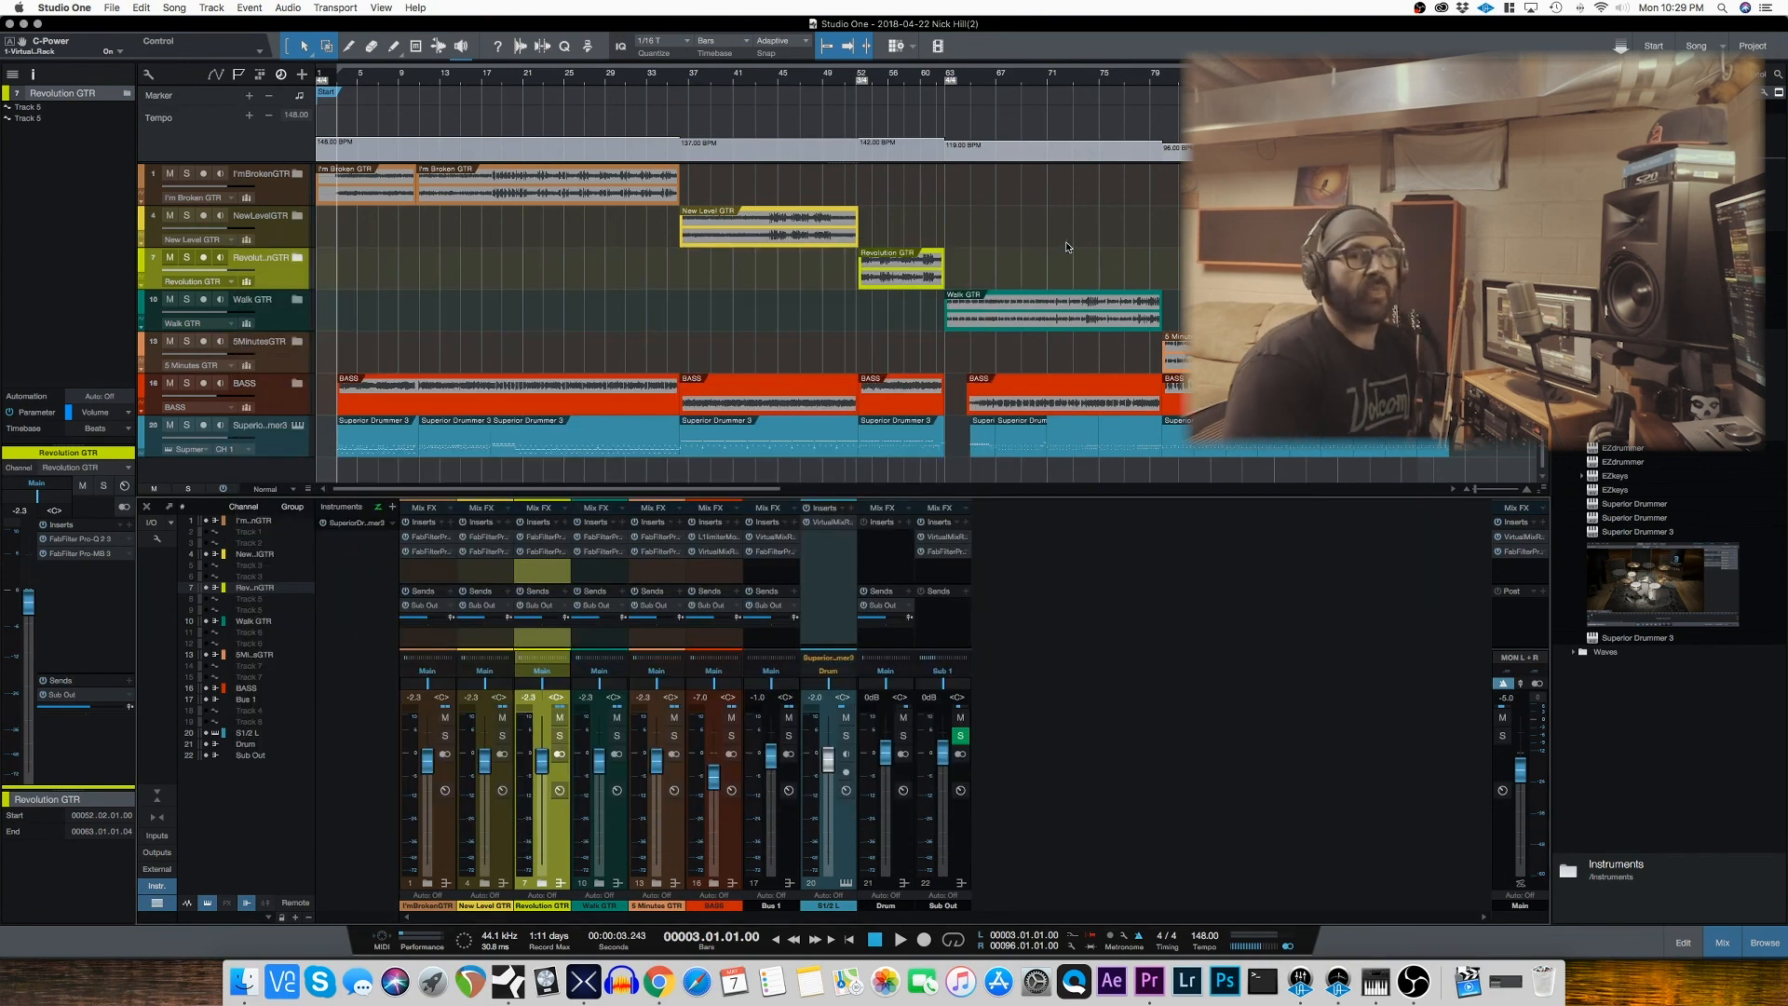